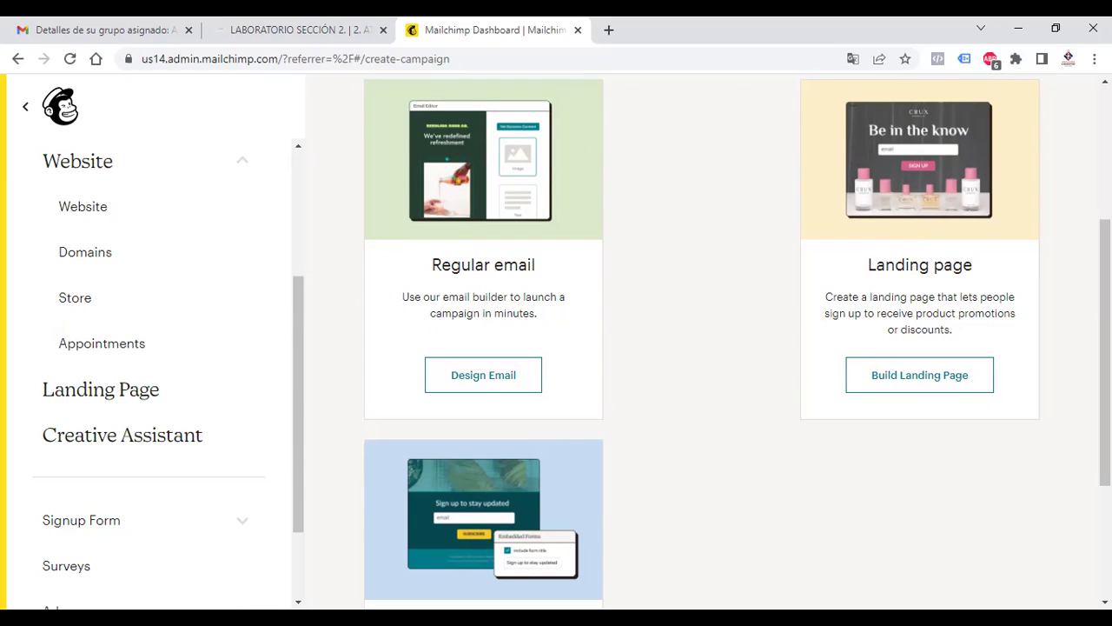
Start designing a regular email campaign.
{"action": "scroll", "coordinate": [881, 201], "scroll_direction": "up", "scroll_amount": 1}
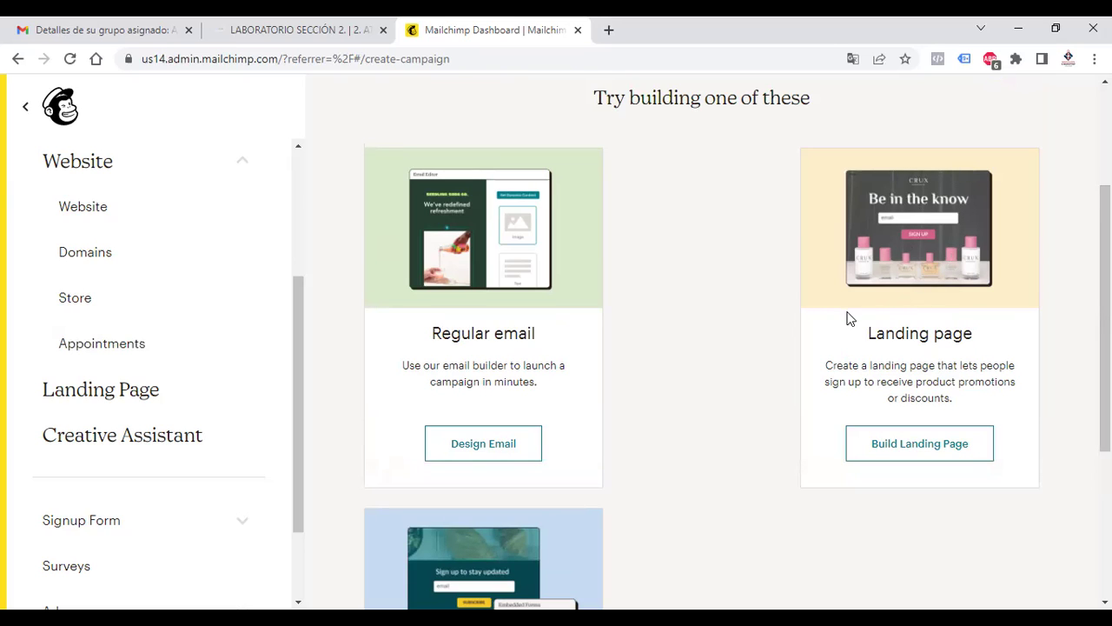
{"action": "left_click", "coordinate": [478, 451]}
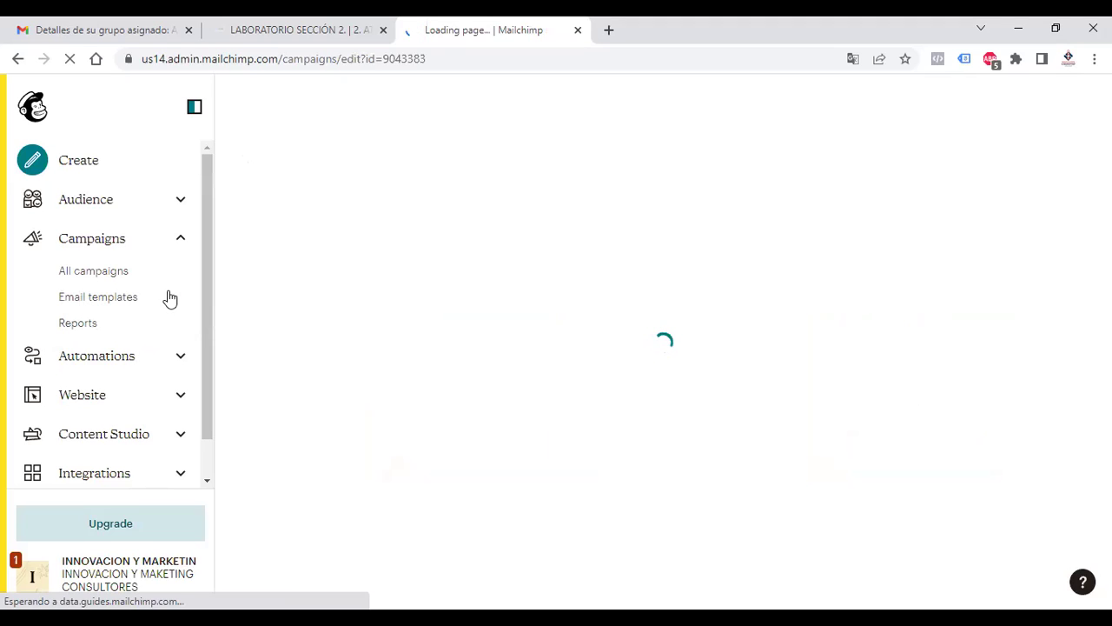
Open the Audience dashboard and look through its options for growing the audience and adding contacts.
{"action": "left_click", "coordinate": [181, 204]}
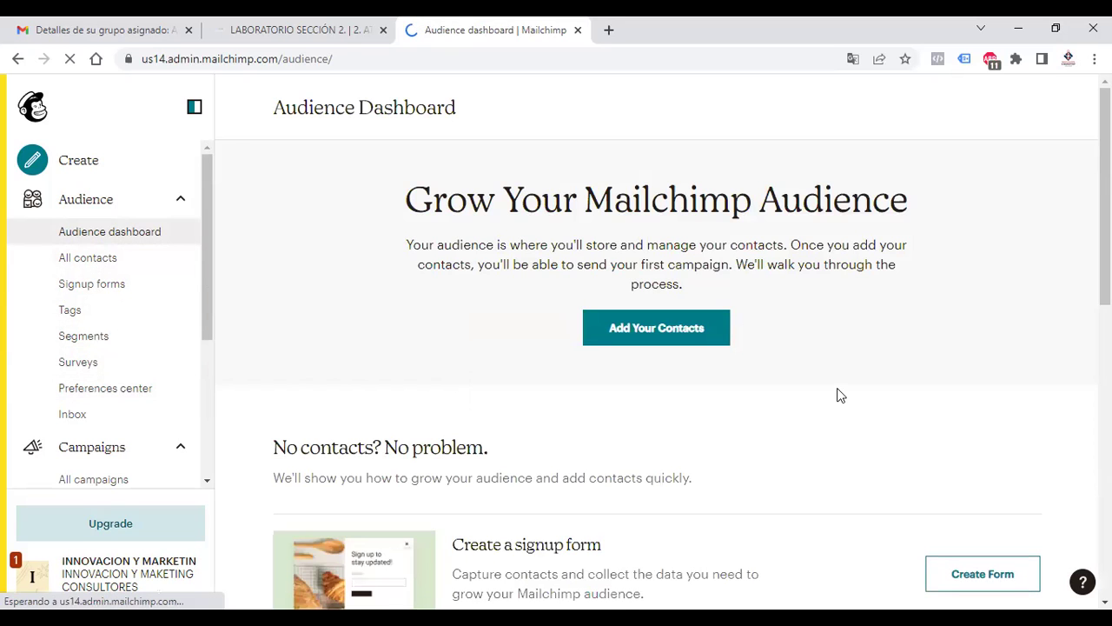
{"action": "scroll", "coordinate": [841, 396], "scroll_direction": "down", "scroll_amount": 2}
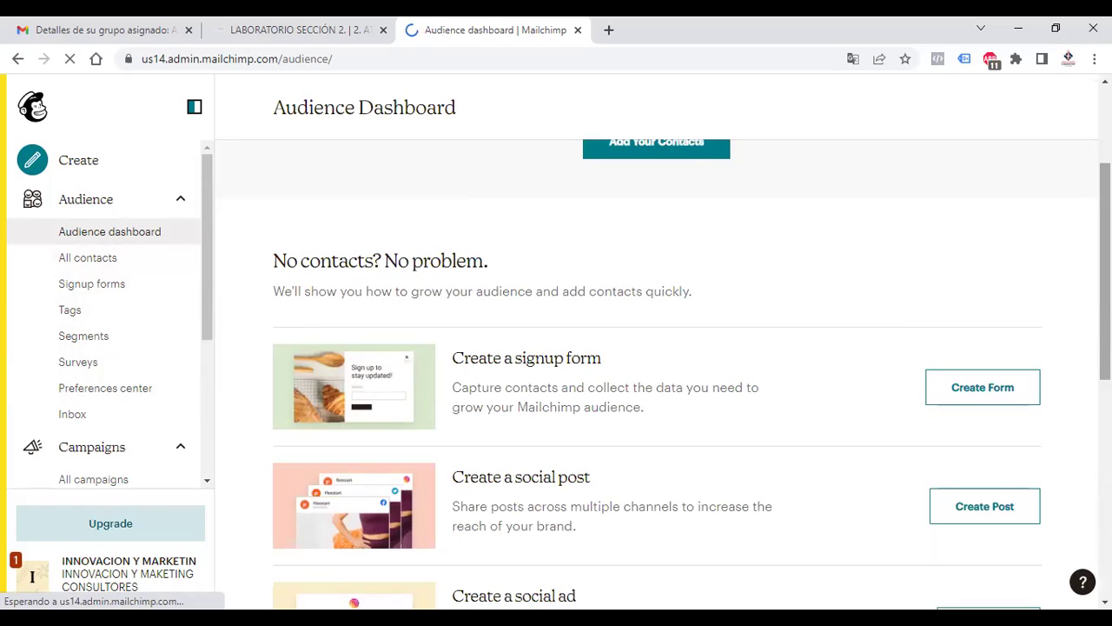
{"action": "scroll", "coordinate": [749, 365], "scroll_direction": "down", "scroll_amount": 1}
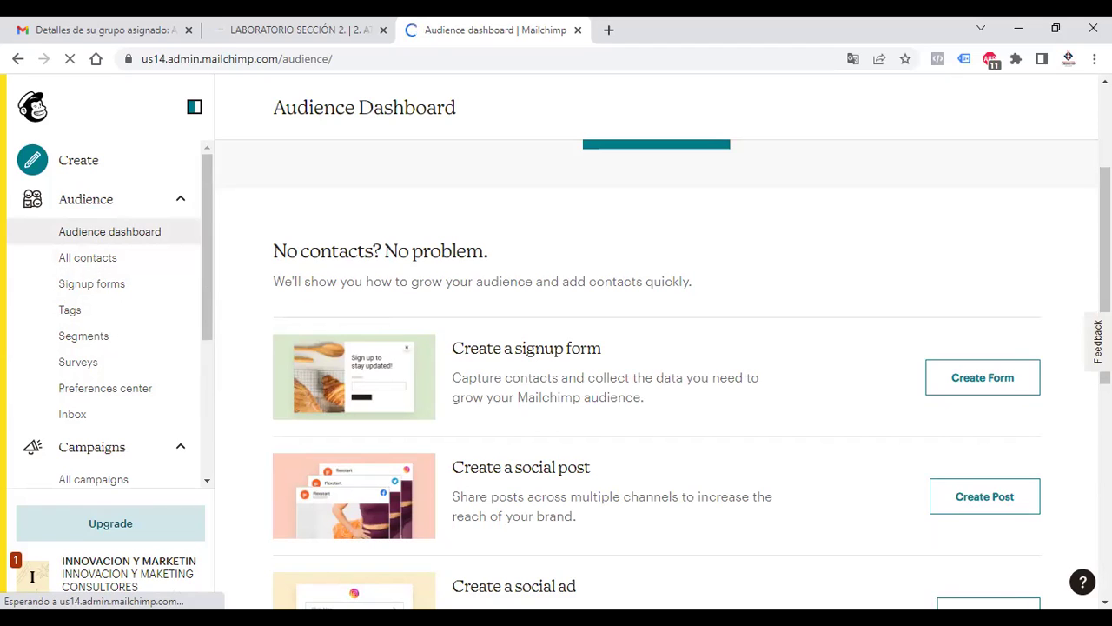
{"action": "scroll", "coordinate": [657, 374], "scroll_direction": "down", "scroll_amount": 2}
{"action": "scroll", "coordinate": [657, 374], "scroll_direction": "down", "scroll_amount": 1}
{"action": "scroll", "coordinate": [974, 261], "scroll_direction": "up", "scroll_amount": 1}
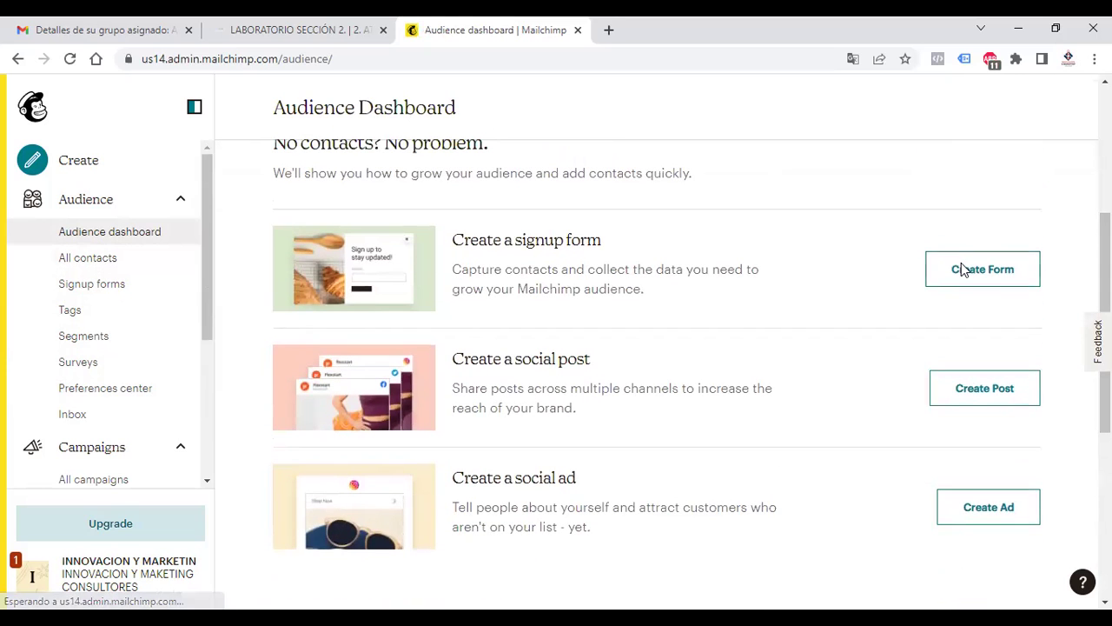
View the pop-up form setup for creating a signup form and close it without beginning.
{"action": "left_click", "coordinate": [963, 270]}
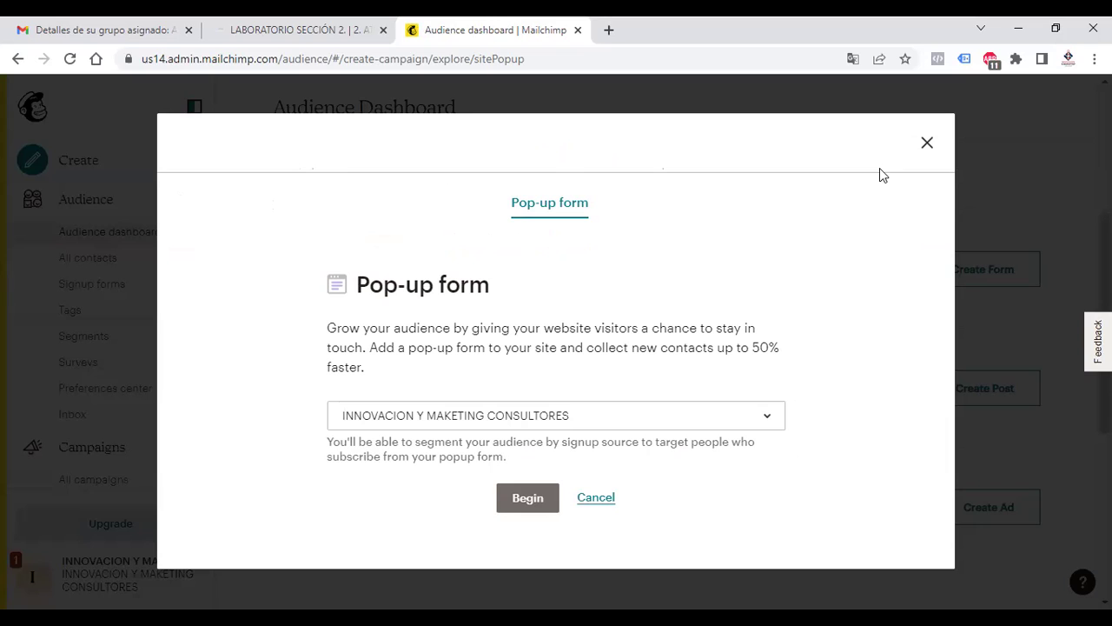
{"action": "left_click", "coordinate": [928, 146]}
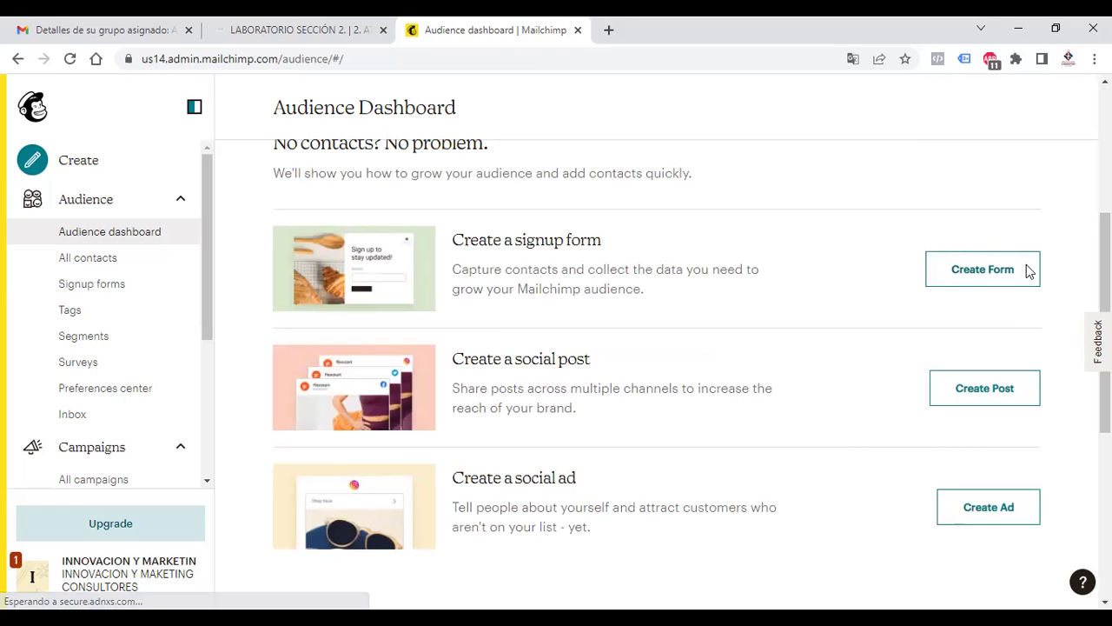
Examine the Audience dashboard's signup form, social post and social ad options and its Get started with your audience resources.
{"action": "scroll", "coordinate": [656, 348], "scroll_direction": "down", "scroll_amount": 1}
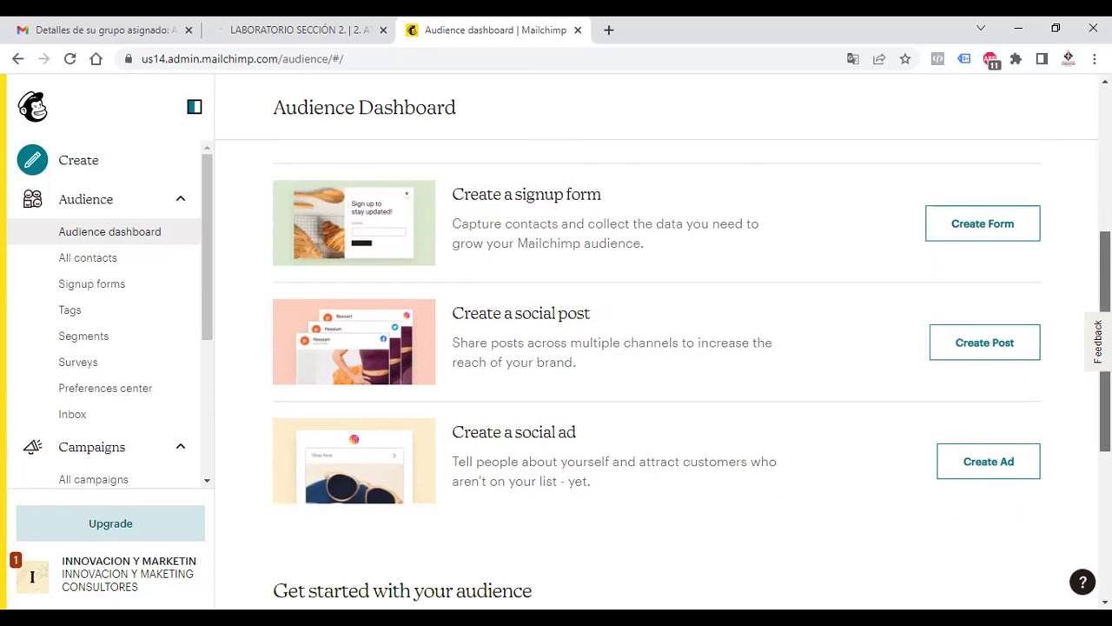
{"action": "scroll", "coordinate": [657, 374], "scroll_direction": "down", "scroll_amount": 1}
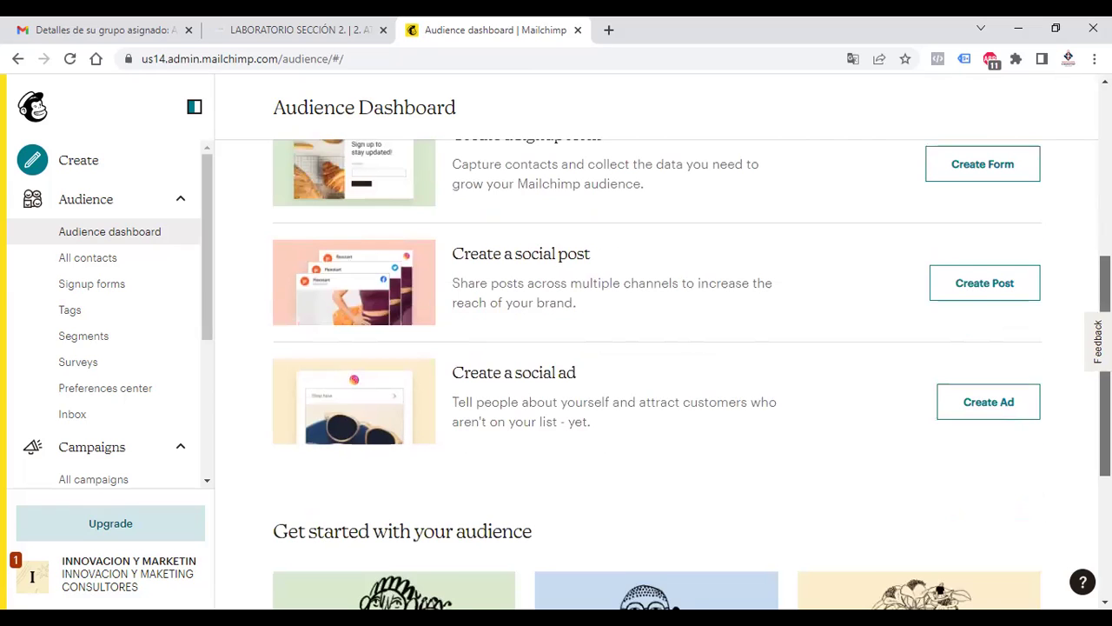
{"action": "scroll", "coordinate": [657, 373], "scroll_direction": "down", "scroll_amount": 1}
{"action": "scroll", "coordinate": [657, 374], "scroll_direction": "up", "scroll_amount": 1}
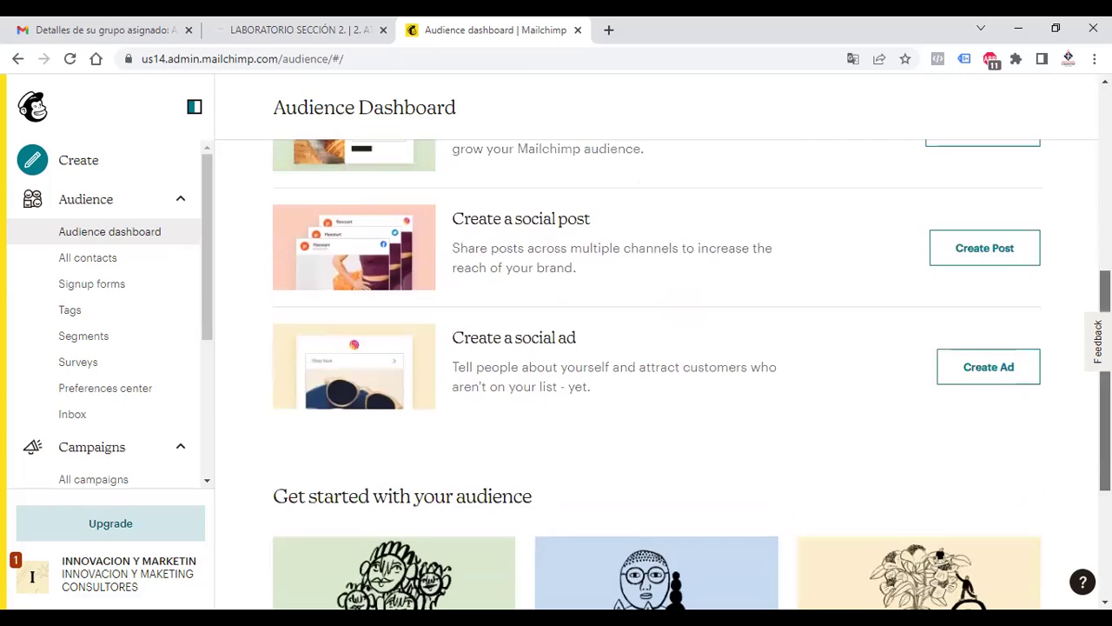
{"action": "scroll", "coordinate": [657, 373], "scroll_direction": "up", "scroll_amount": 2}
{"action": "scroll", "coordinate": [657, 374], "scroll_direction": "up", "scroll_amount": 1}
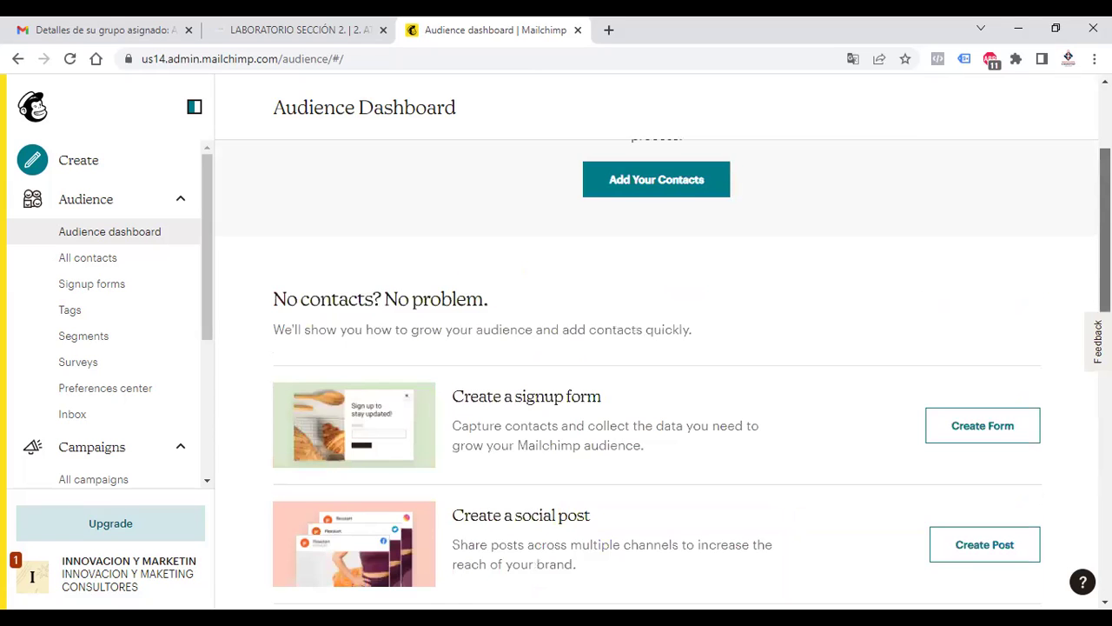
{"action": "scroll", "coordinate": [657, 374], "scroll_direction": "up", "scroll_amount": 2}
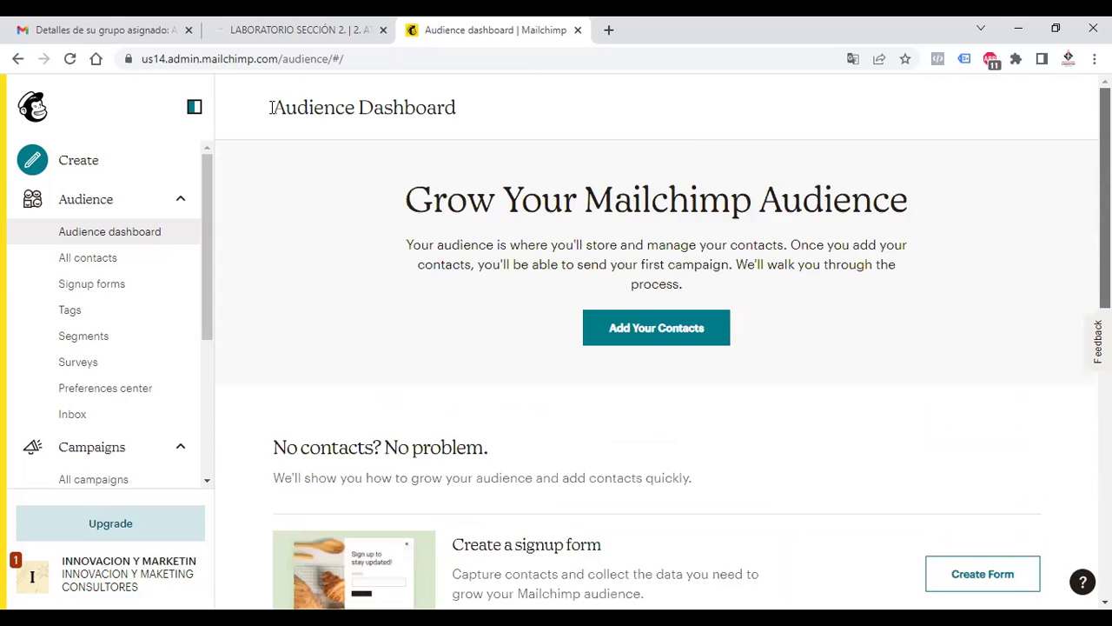
{"action": "triple_click", "coordinate": [496, 117]}
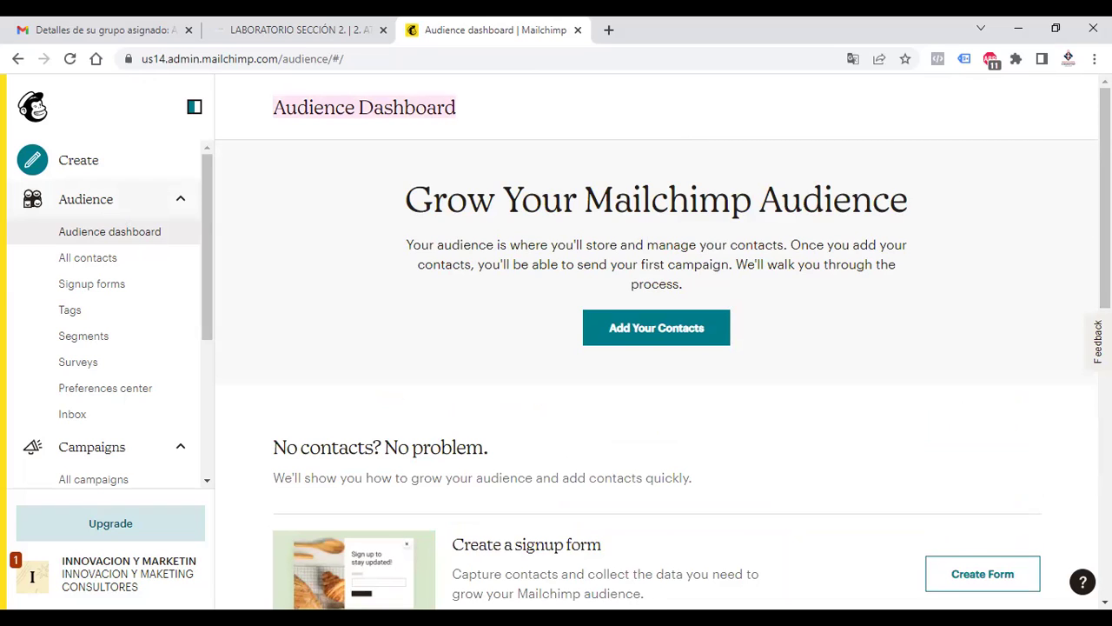
{"action": "scroll", "coordinate": [661, 348], "scroll_direction": "down", "scroll_amount": 1}
{"action": "scroll", "coordinate": [417, 290], "scroll_direction": "down", "scroll_amount": 3}
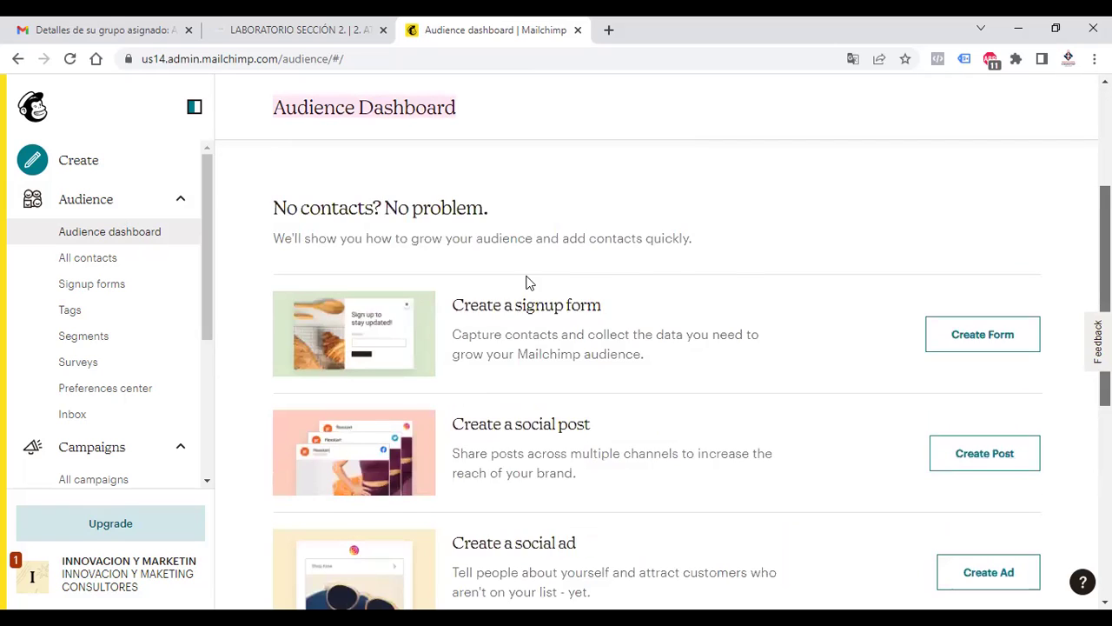
{"action": "scroll", "coordinate": [547, 269], "scroll_direction": "down", "scroll_amount": 1}
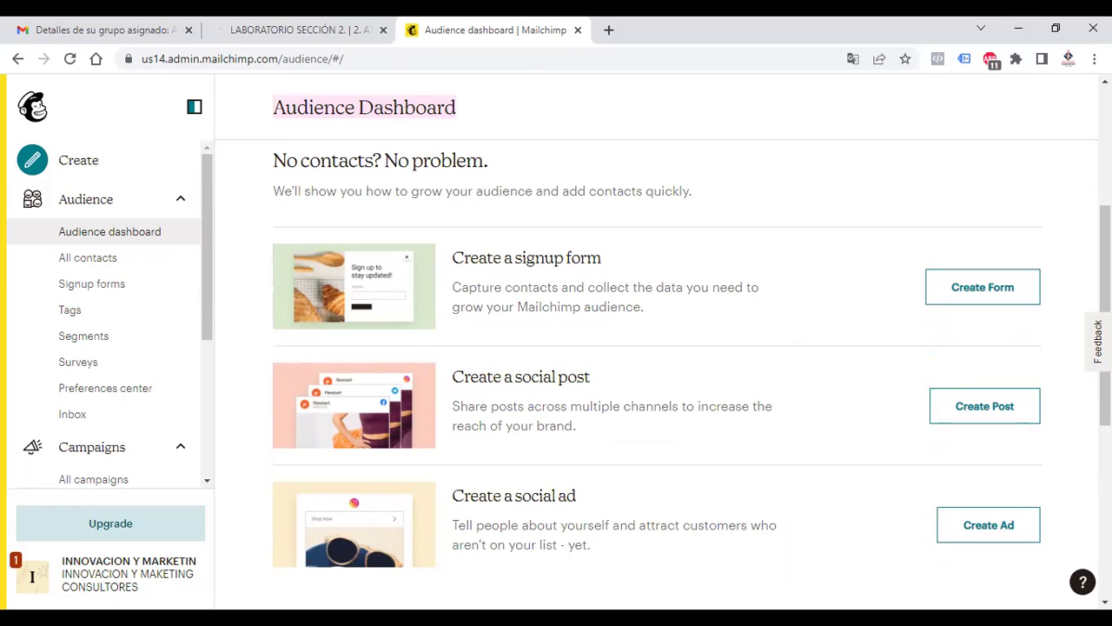
{"action": "scroll", "coordinate": [656, 365], "scroll_direction": "down", "scroll_amount": 2}
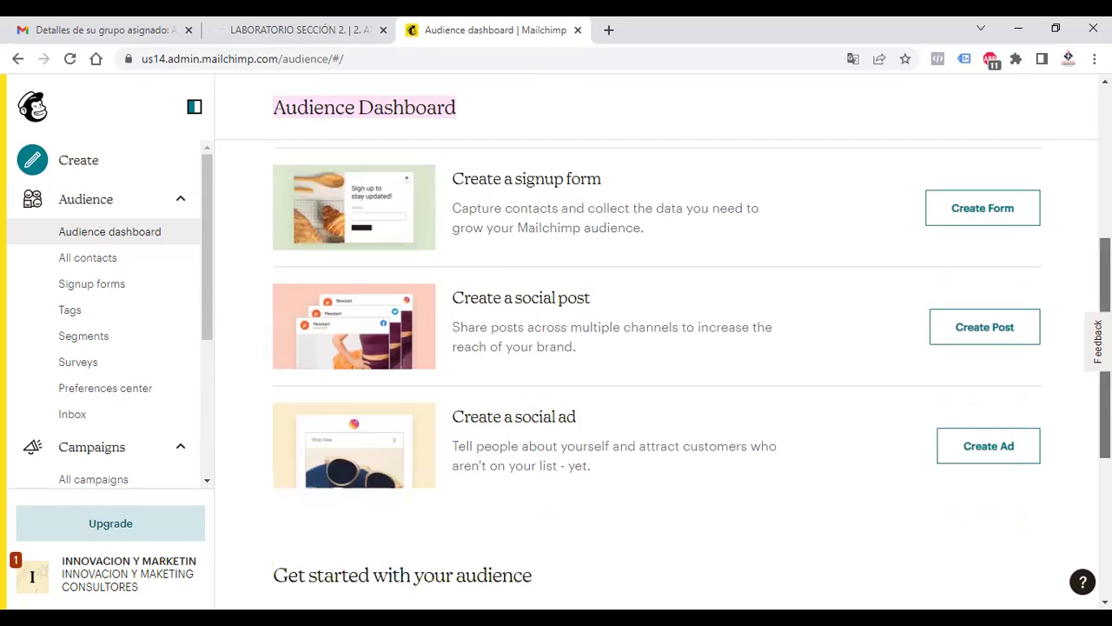
{"action": "scroll", "coordinate": [577, 261], "scroll_direction": "down", "scroll_amount": 1}
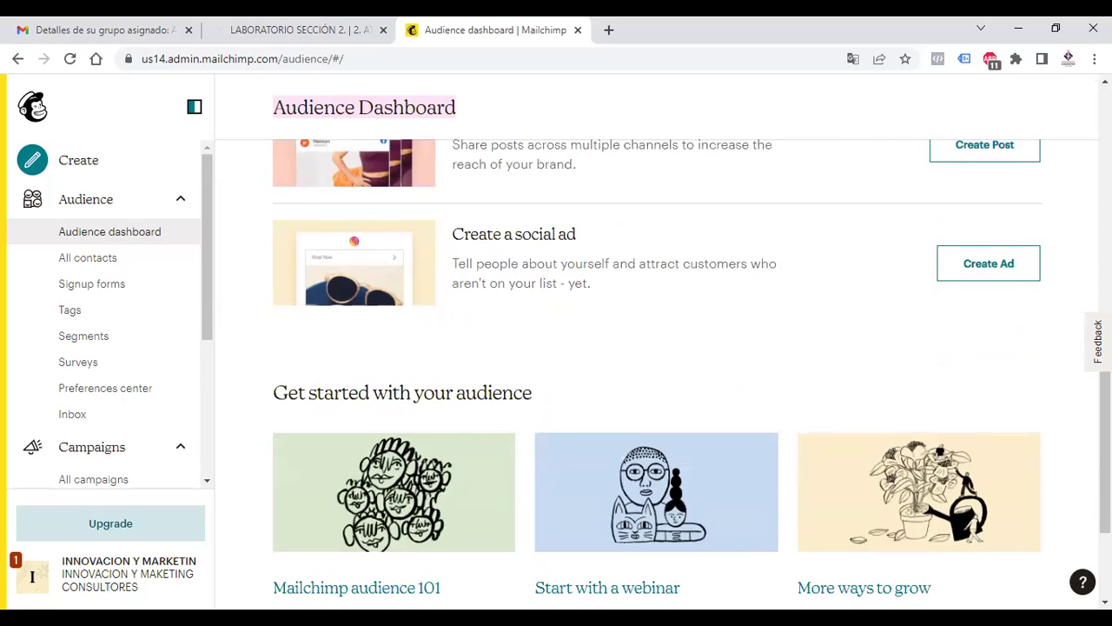
{"action": "scroll", "coordinate": [657, 365], "scroll_direction": "down", "scroll_amount": 2}
{"action": "scroll", "coordinate": [657, 373], "scroll_direction": "up", "scroll_amount": 5}
{"action": "scroll", "coordinate": [657, 374], "scroll_direction": "down", "scroll_amount": 4}
{"action": "scroll", "coordinate": [657, 365], "scroll_direction": "down", "scroll_amount": 2}
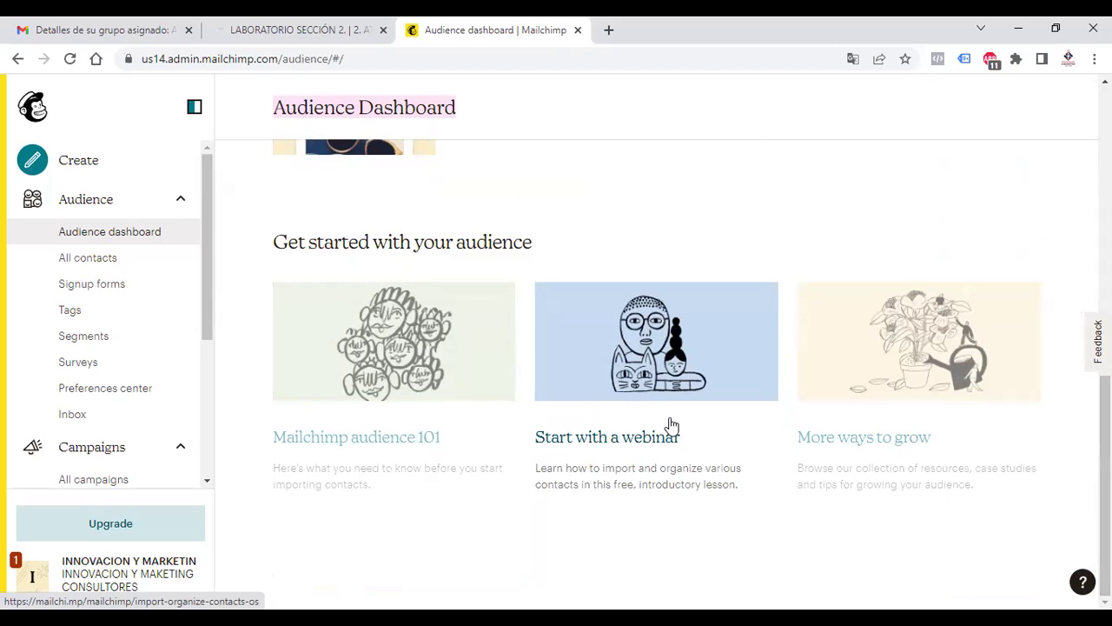
Collapse the Audience section and create a new regular email campaign to design.
{"action": "left_click", "coordinate": [183, 199]}
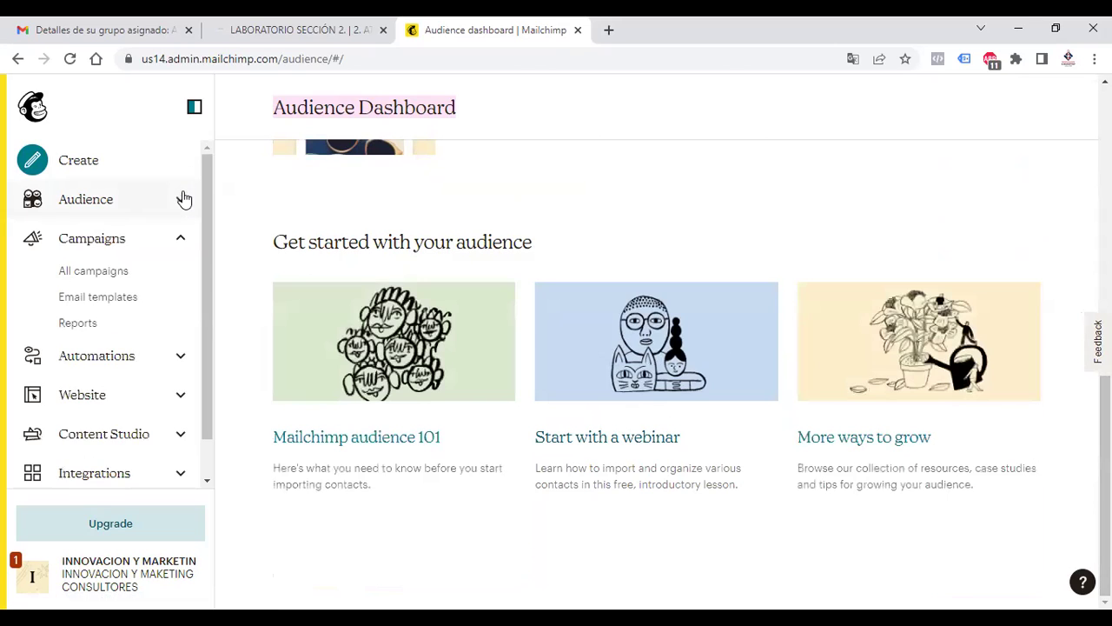
{"action": "left_click", "coordinate": [41, 165]}
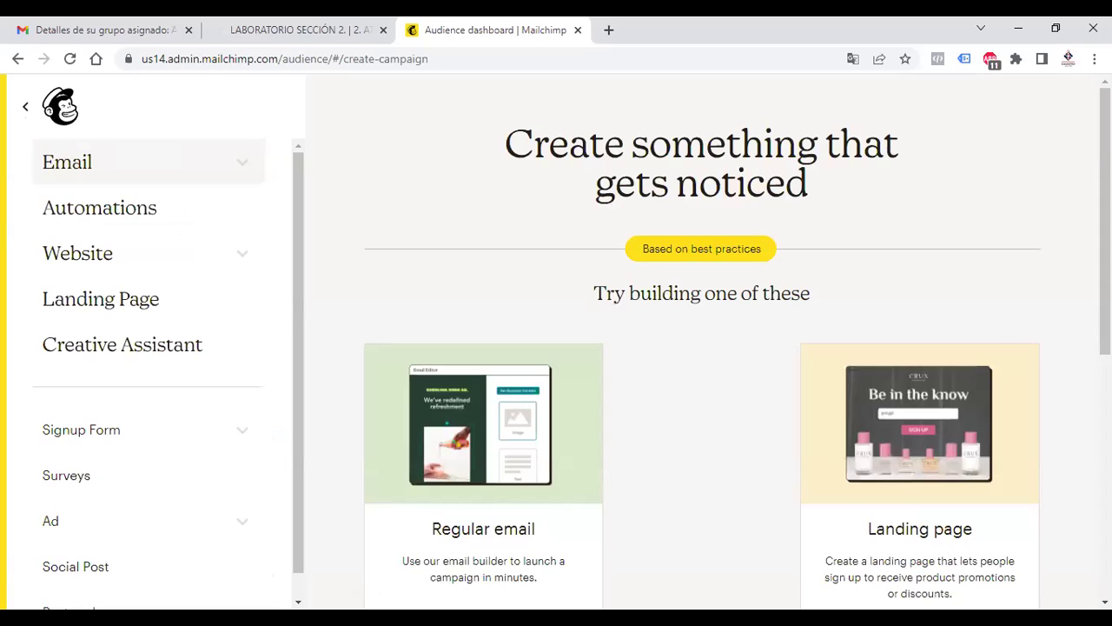
{"action": "scroll", "coordinate": [409, 357], "scroll_direction": "down", "scroll_amount": 2}
{"action": "left_click", "coordinate": [480, 432]}
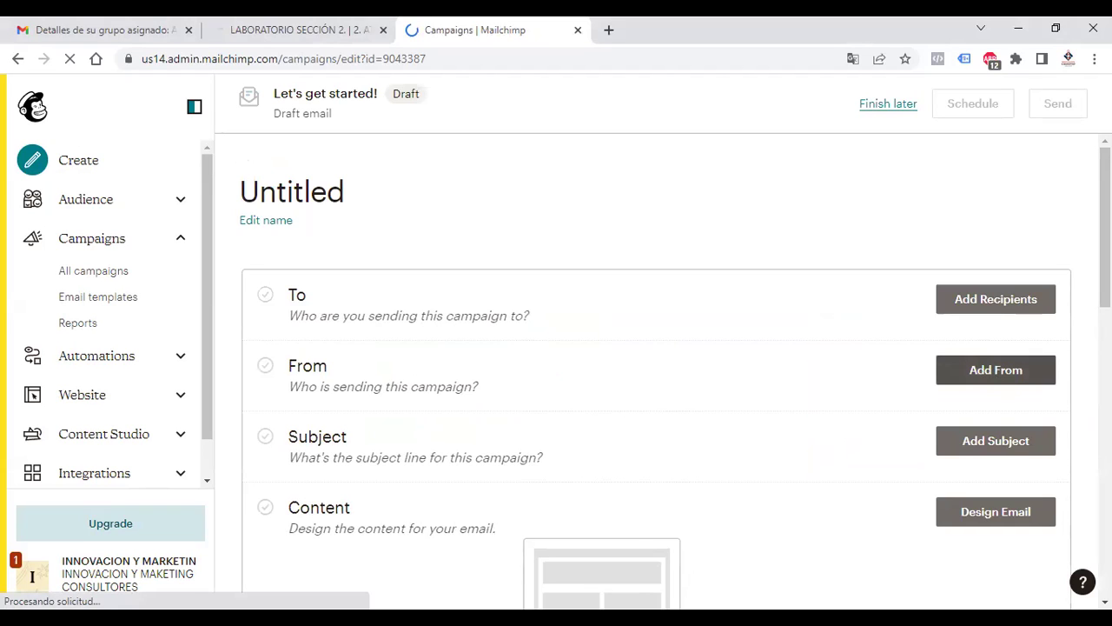
Review the draft campaign's sections and open the template selection for the email's content.
{"action": "scroll", "coordinate": [971, 310], "scroll_direction": "down", "scroll_amount": 2}
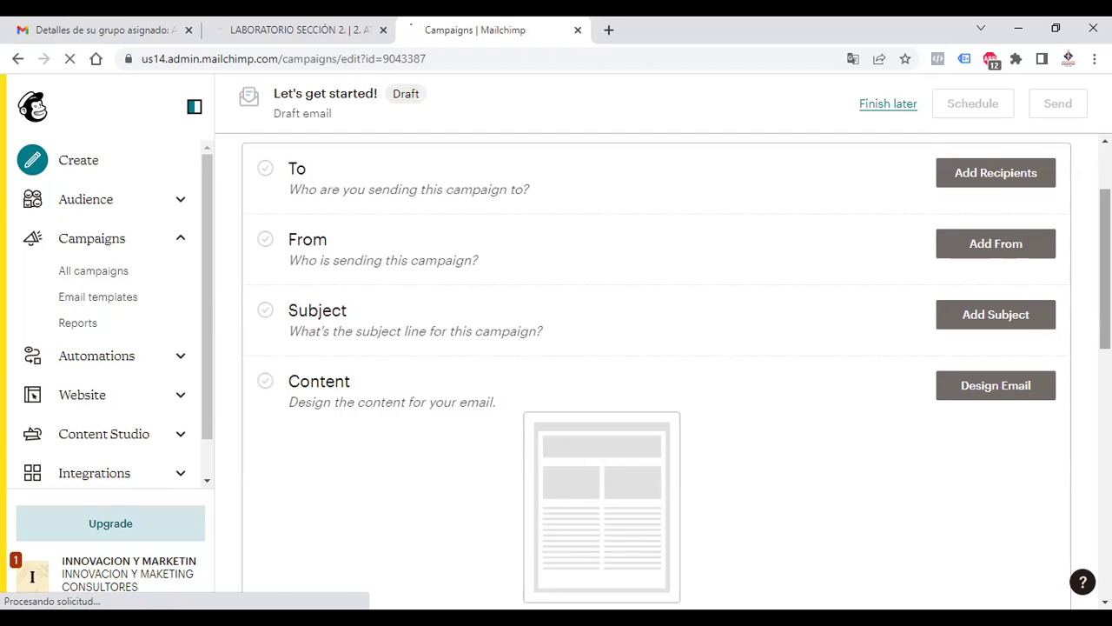
{"action": "scroll", "coordinate": [656, 365], "scroll_direction": "down", "scroll_amount": 2}
{"action": "scroll", "coordinate": [656, 364], "scroll_direction": "down", "scroll_amount": 4}
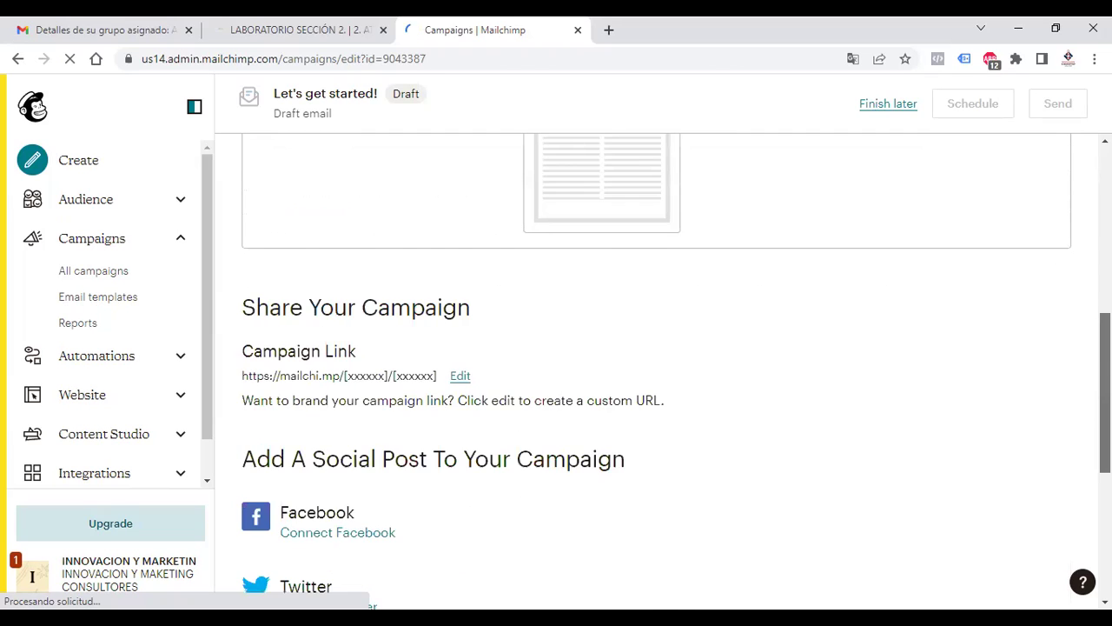
{"action": "scroll", "coordinate": [982, 226], "scroll_direction": "up", "scroll_amount": 4}
{"action": "scroll", "coordinate": [976, 223], "scroll_direction": "down", "scroll_amount": 1}
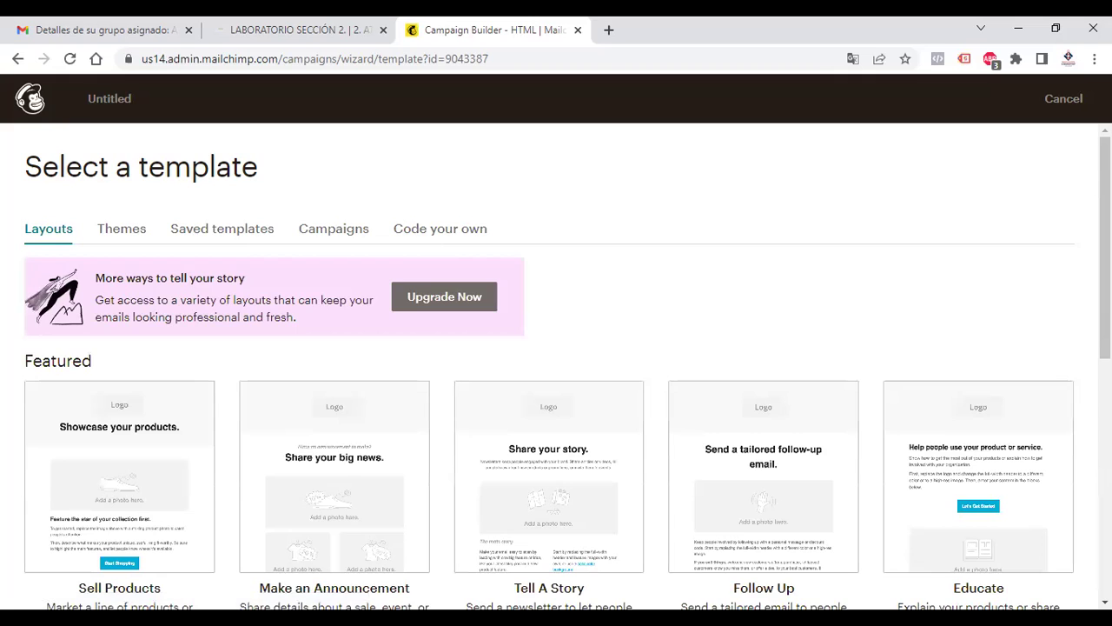
Examine the Featured and Basic layouts available for the email, including the purpose of each featured template.
{"action": "scroll", "coordinate": [556, 365], "scroll_direction": "down", "scroll_amount": 2}
{"action": "scroll", "coordinate": [556, 365], "scroll_direction": "down", "scroll_amount": 1}
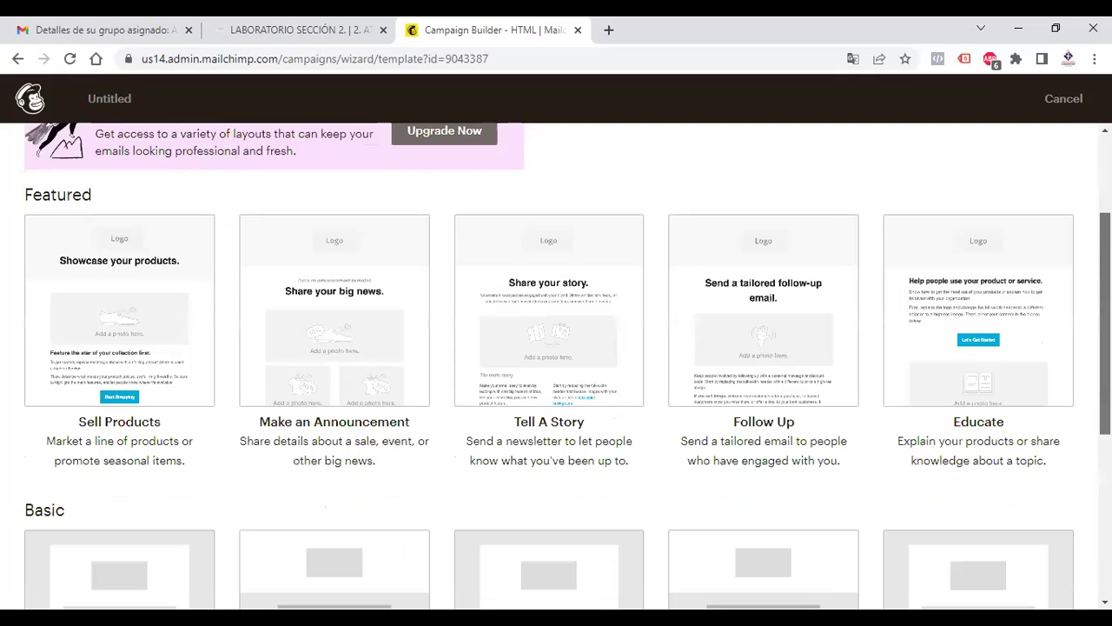
{"action": "scroll", "coordinate": [556, 365], "scroll_direction": "down", "scroll_amount": 4}
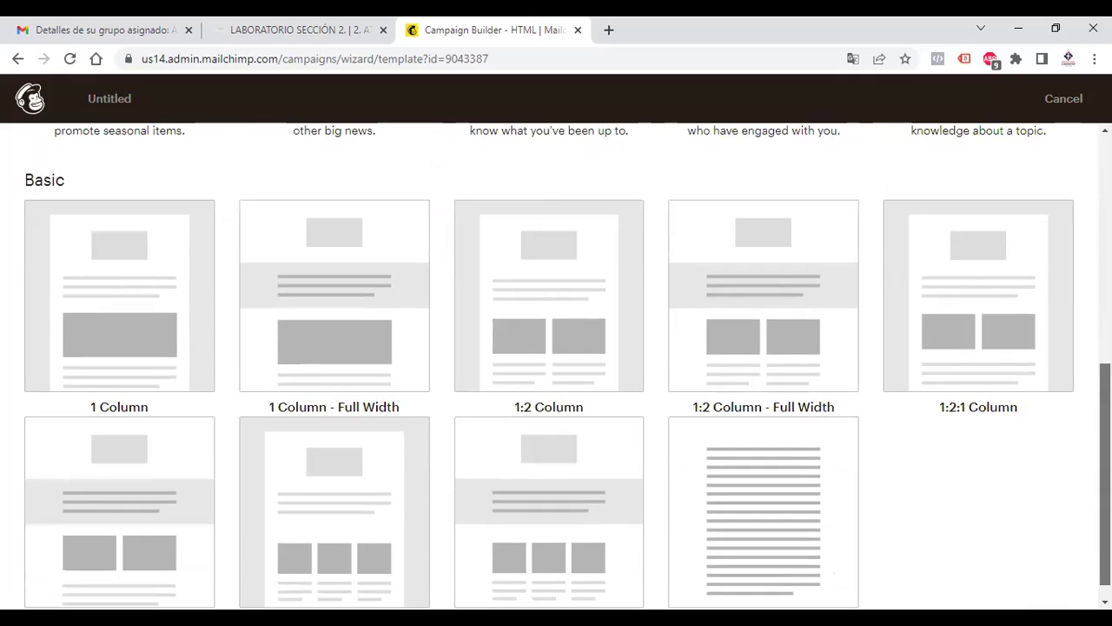
{"action": "scroll", "coordinate": [254, 299], "scroll_direction": "up", "scroll_amount": 4}
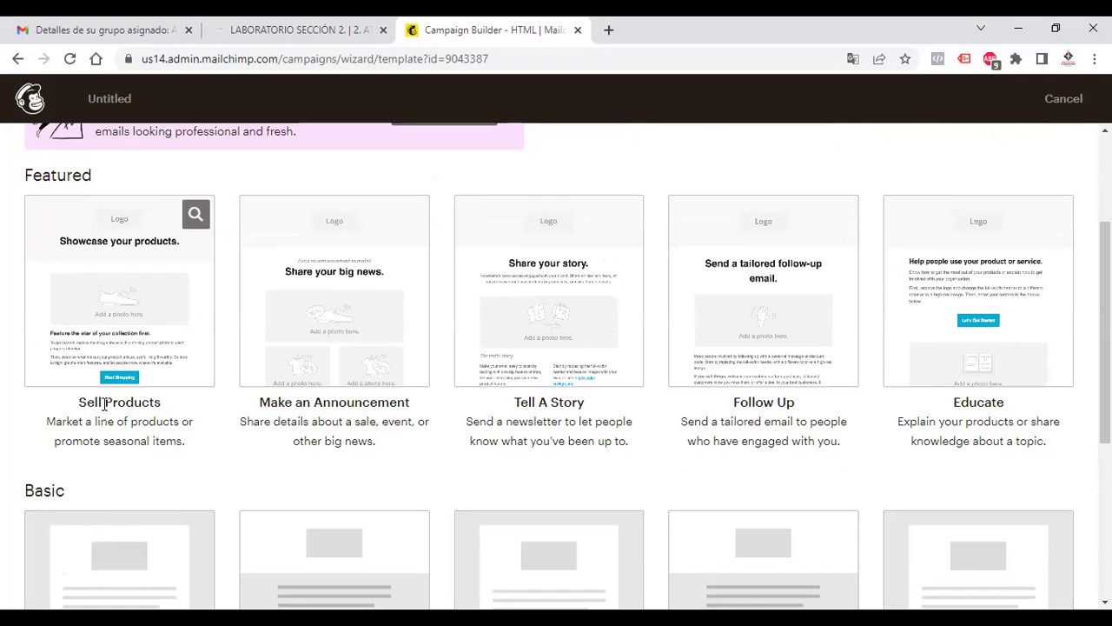
{"action": "left_click_drag", "start_coordinate": [260, 408], "coordinate": [397, 415]}
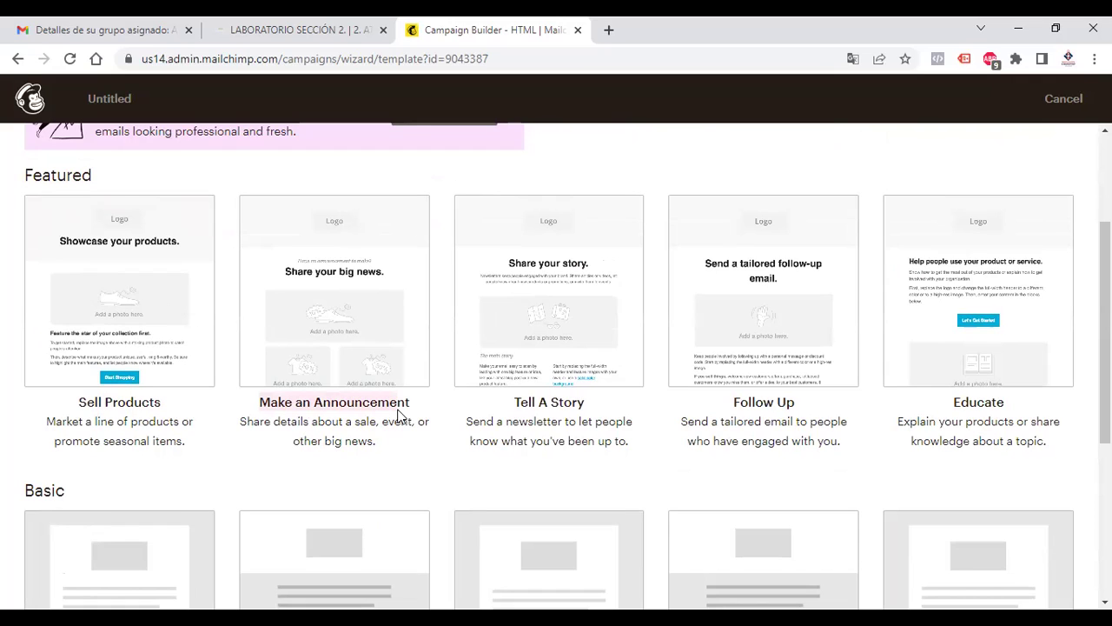
{"action": "triple_click", "coordinate": [619, 408]}
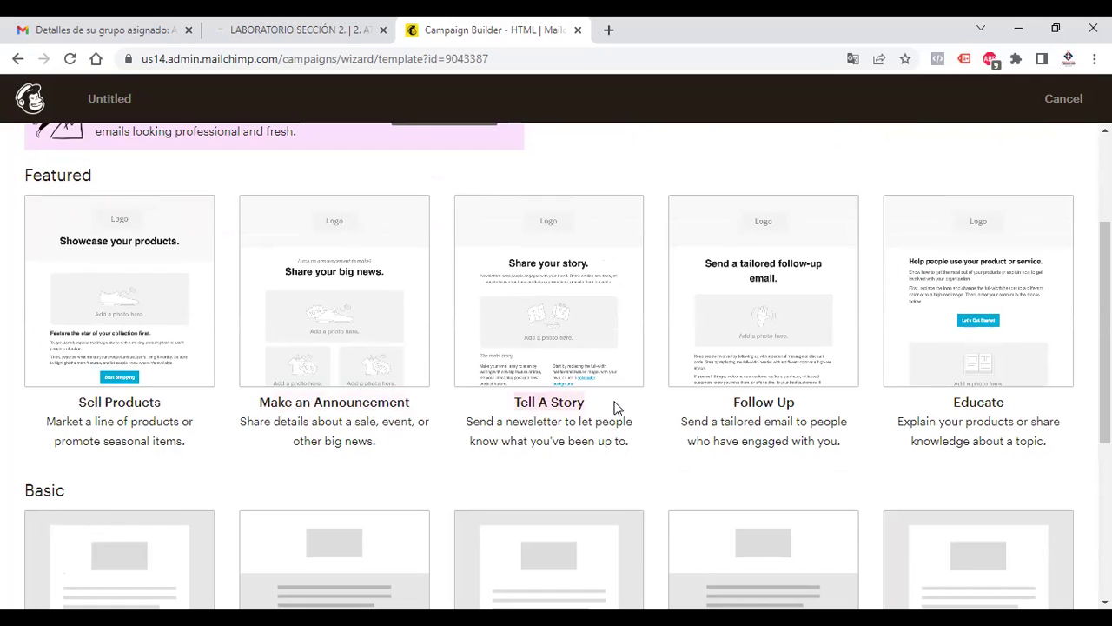
{"action": "triple_click", "coordinate": [811, 409]}
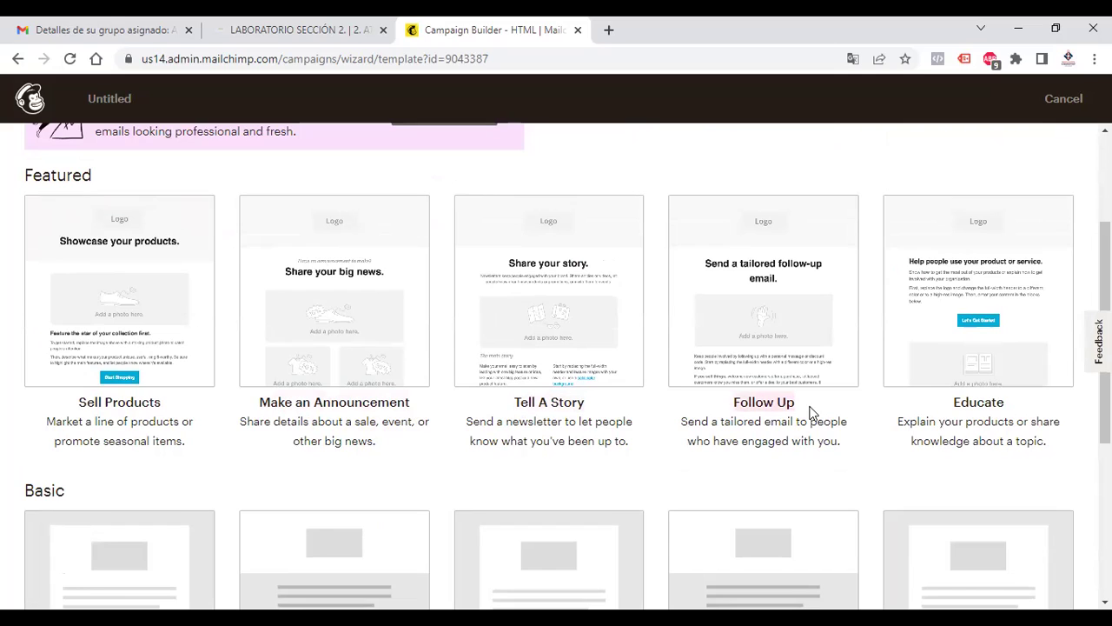
{"action": "left_click_drag", "start_coordinate": [956, 399], "coordinate": [1021, 405]}
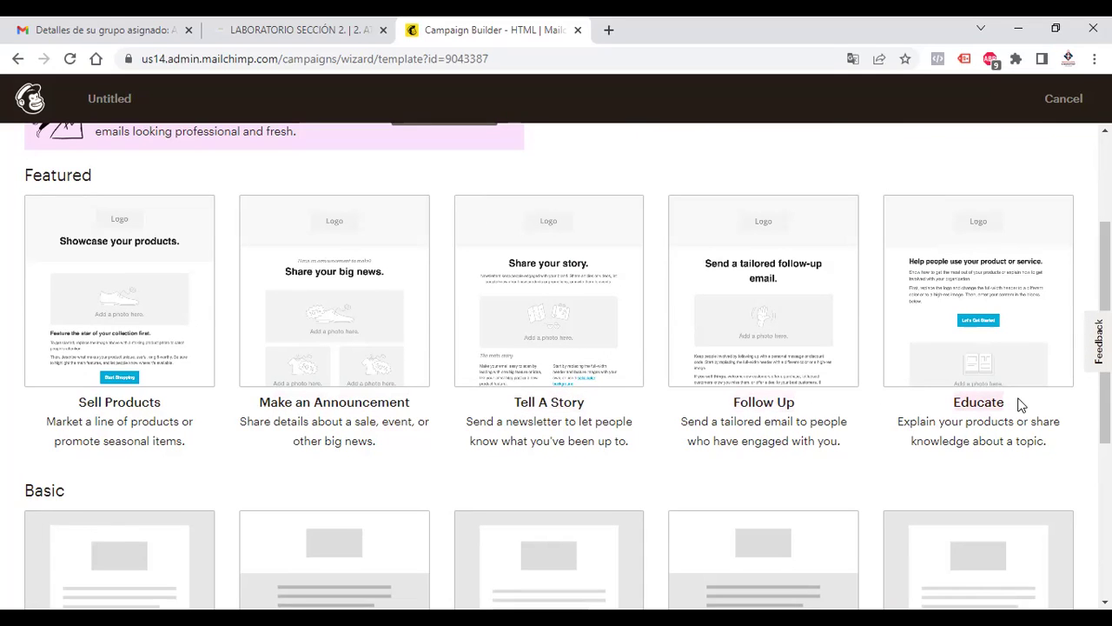
{"action": "scroll", "coordinate": [557, 365], "scroll_direction": "down", "scroll_amount": 2}
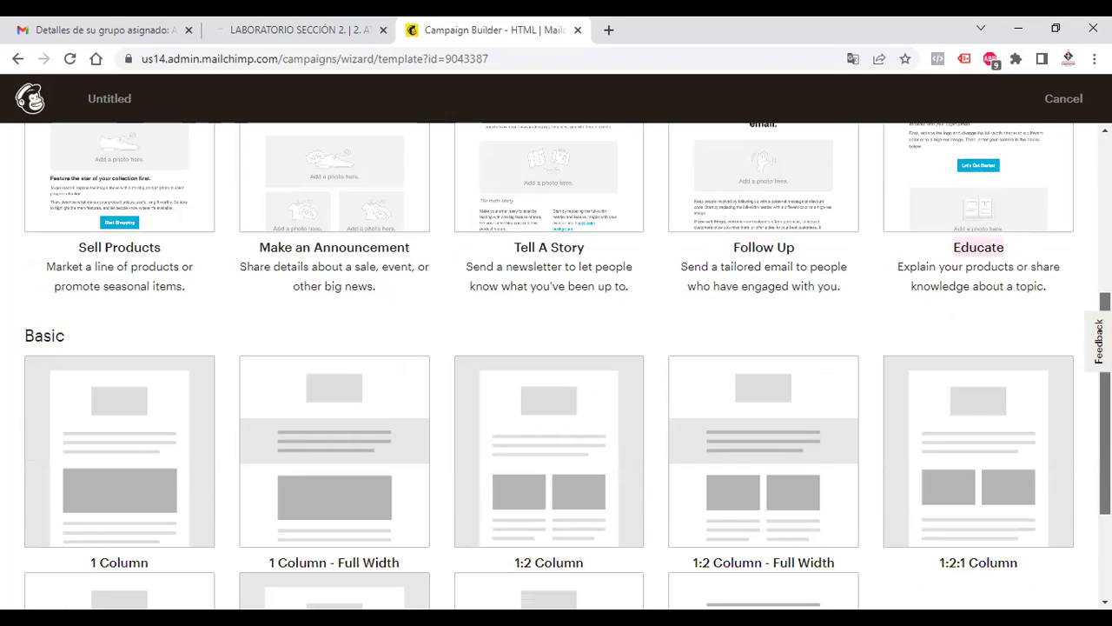
{"action": "scroll", "coordinate": [556, 365], "scroll_direction": "down", "scroll_amount": 1}
{"action": "scroll", "coordinate": [556, 365], "scroll_direction": "down", "scroll_amount": 1}
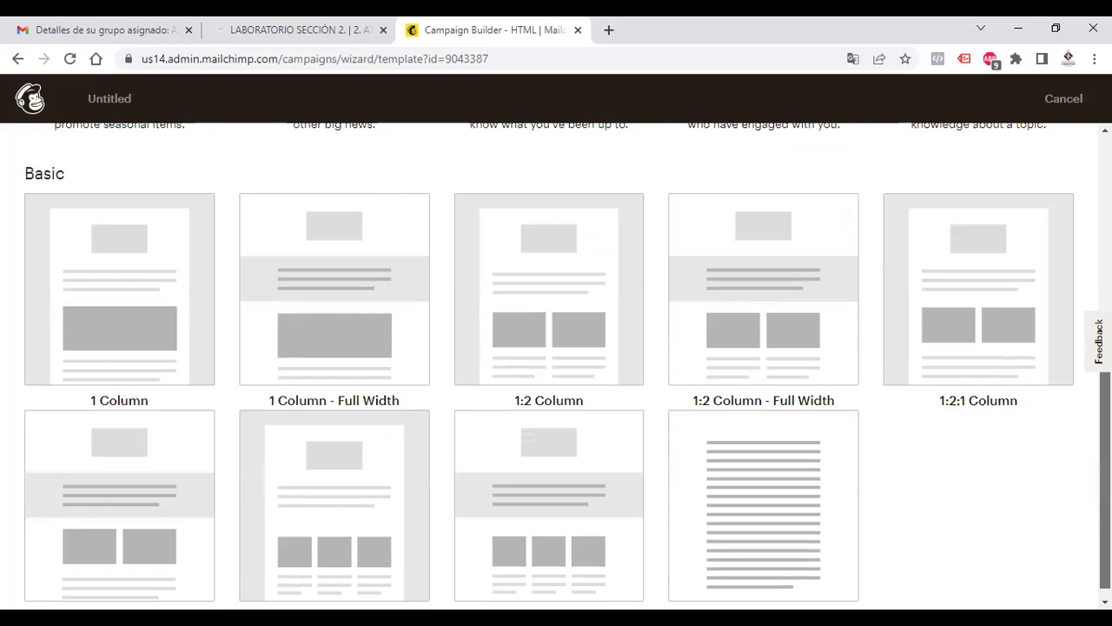
{"action": "scroll", "coordinate": [226, 457], "scroll_direction": "down", "scroll_amount": 1}
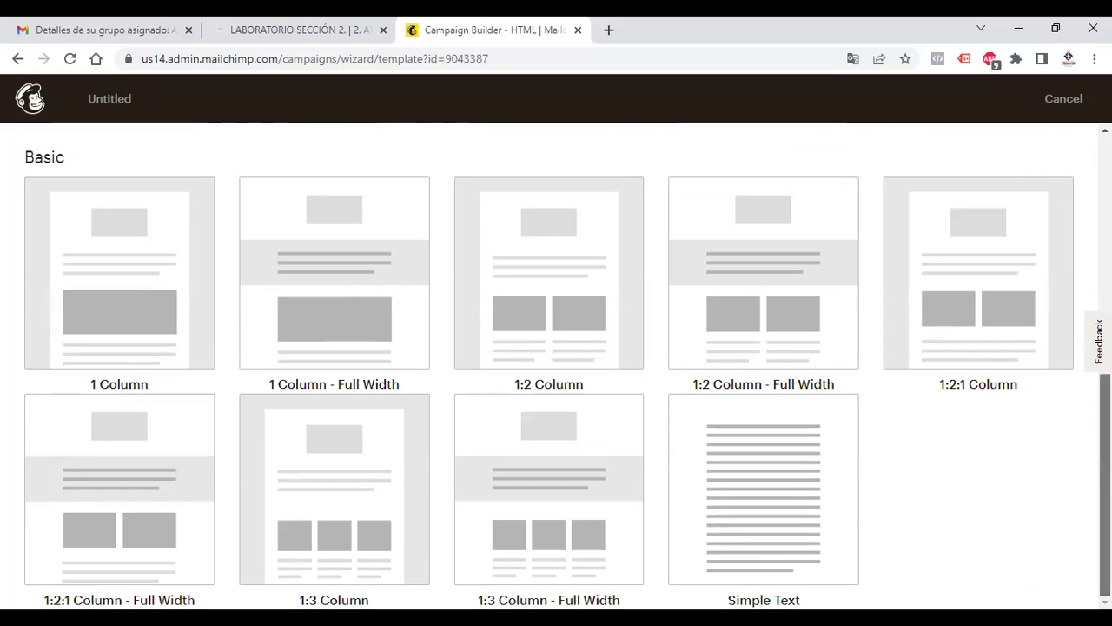
Choose the Sell Products layout from the Featured templates for the email.
{"action": "scroll", "coordinate": [1105, 482], "scroll_direction": "up", "scroll_amount": 5}
{"action": "scroll", "coordinate": [716, 236], "scroll_direction": "down", "scroll_amount": 1}
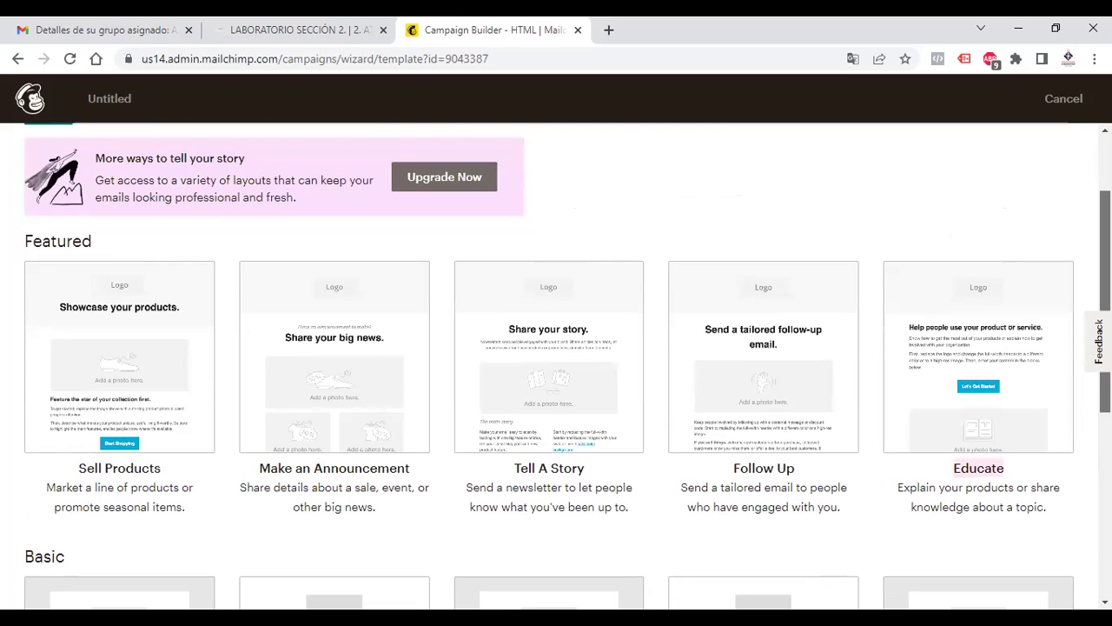
{"action": "scroll", "coordinate": [186, 273], "scroll_direction": "down", "scroll_amount": 1}
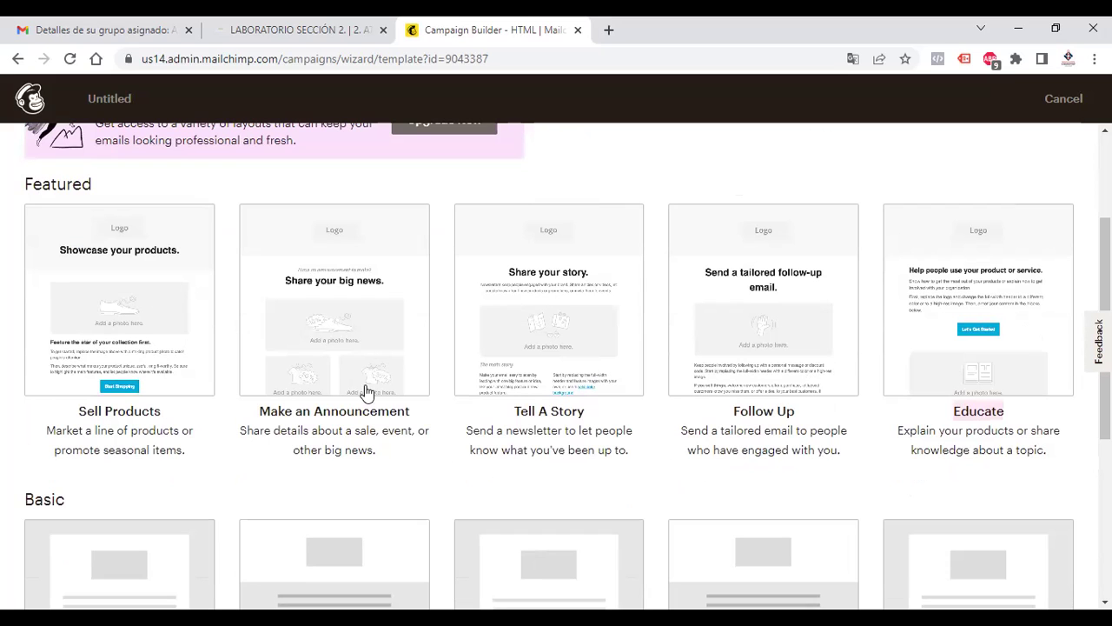
{"action": "left_click", "coordinate": [122, 339]}
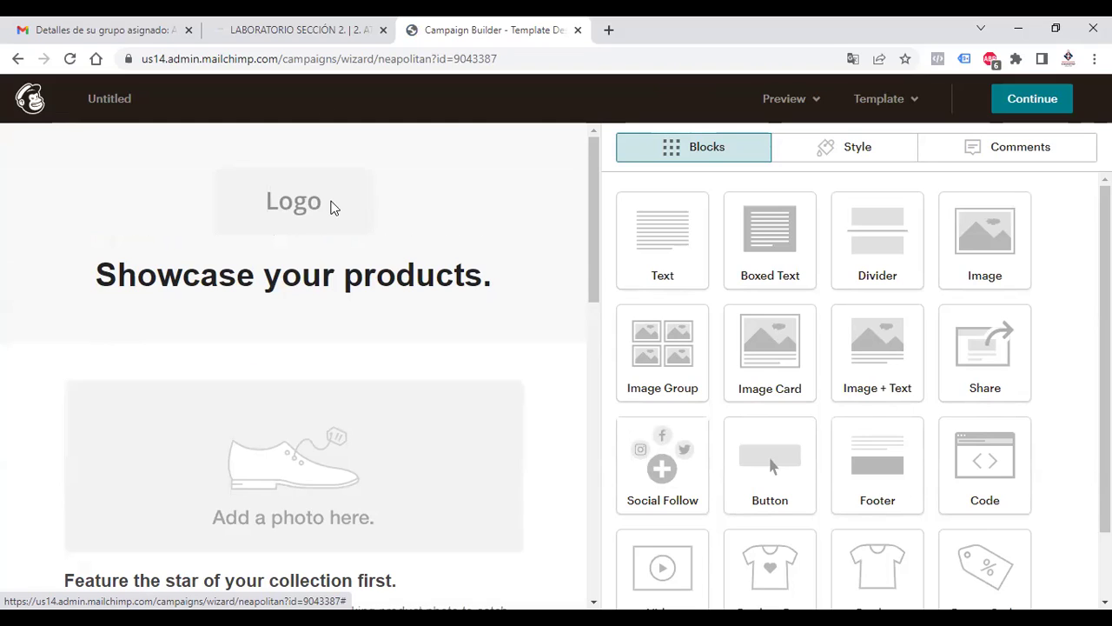
Replace the logo placeholder at the head of the email with the Inglés Corporativo image from the Content Studio.
{"action": "mouse_move", "coordinate": [192, 169]}
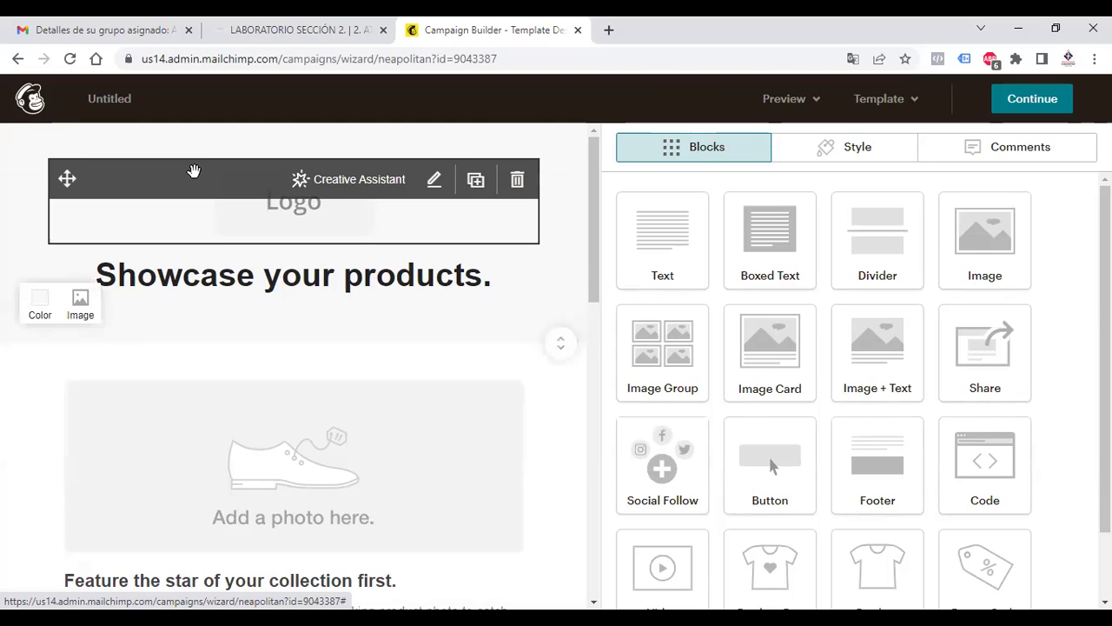
{"action": "left_click", "coordinate": [434, 183]}
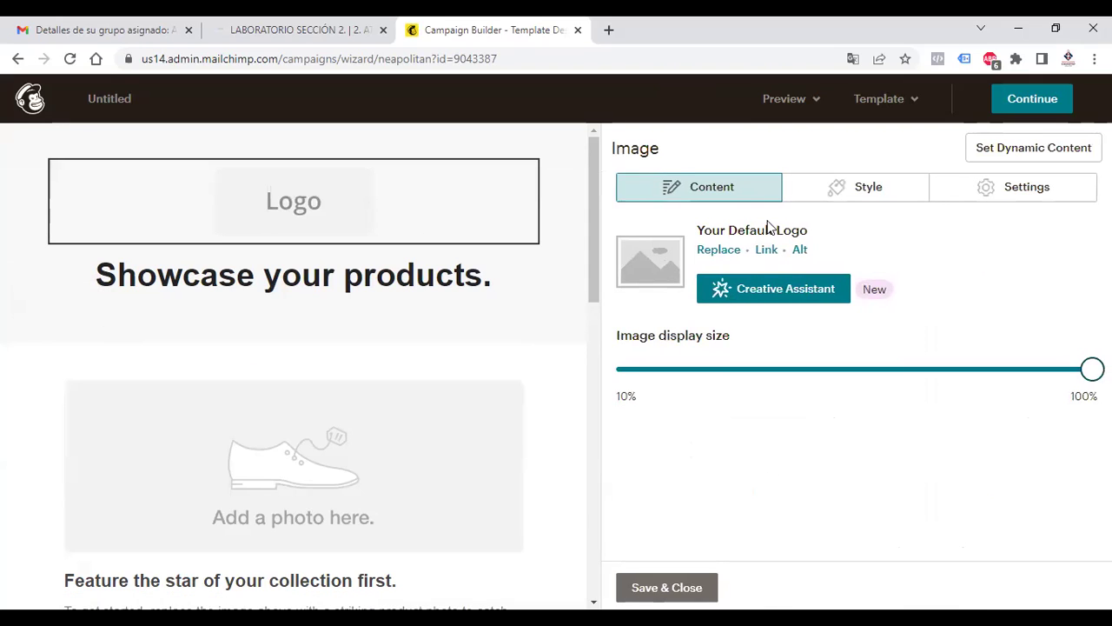
{"action": "left_click", "coordinate": [726, 249]}
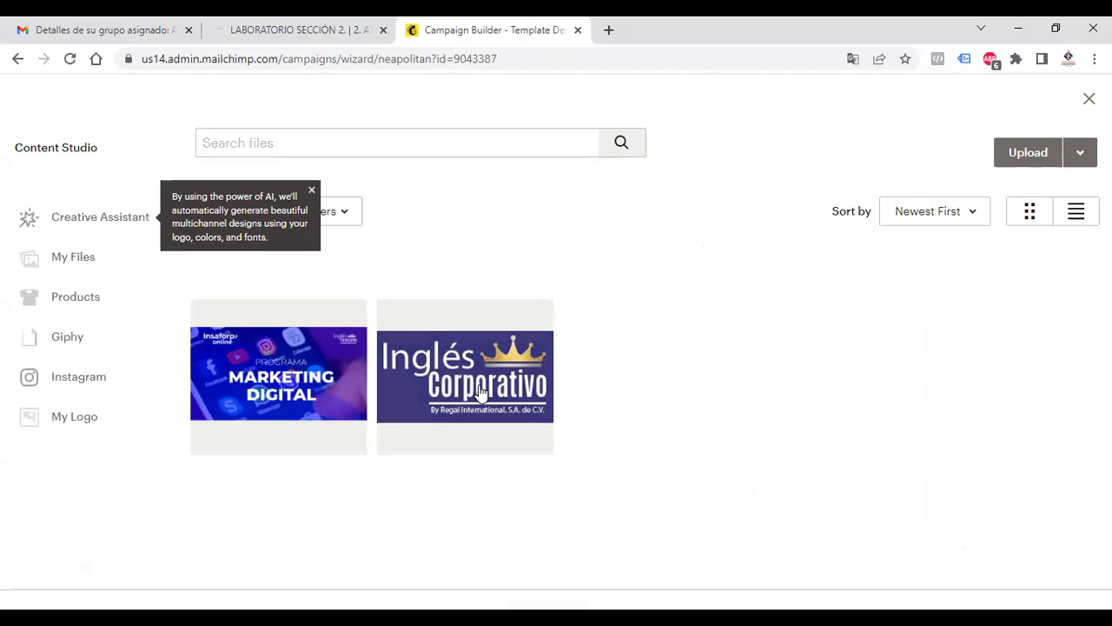
{"action": "left_click", "coordinate": [481, 391]}
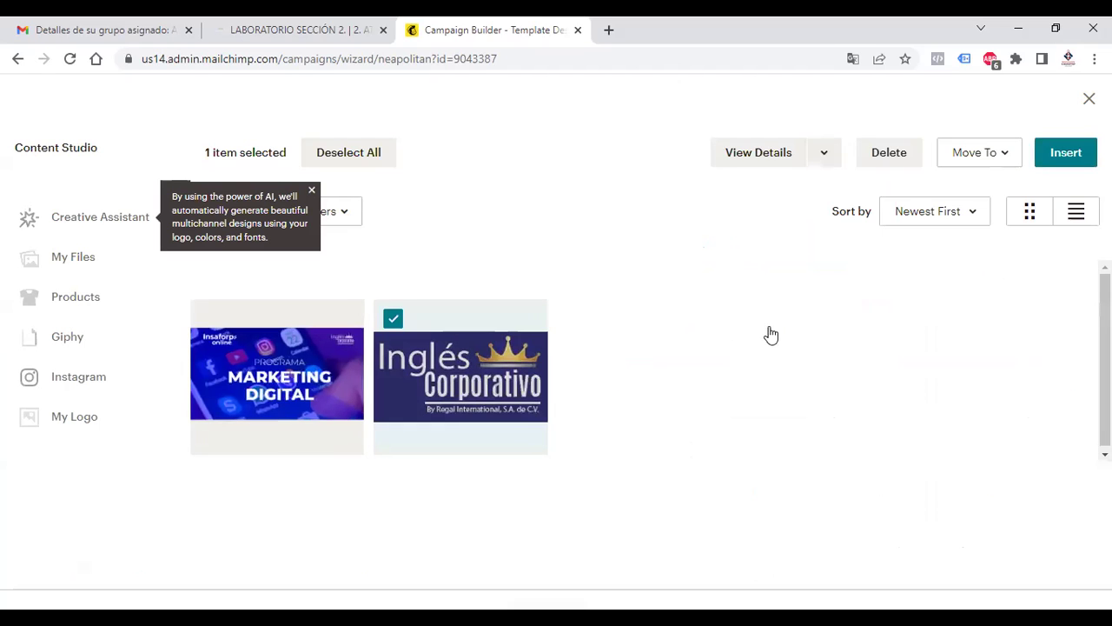
{"action": "left_click", "coordinate": [1066, 153]}
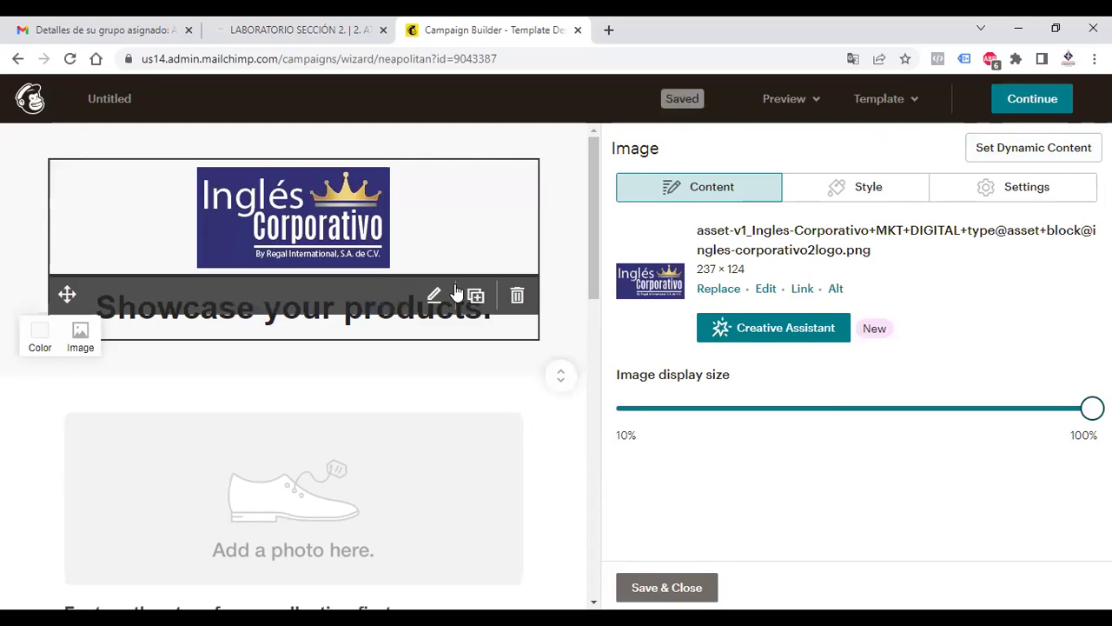
Replace the "Showcase your products." heading text with "APRENDE INGLÉS YA!".
{"action": "left_click", "coordinate": [435, 299]}
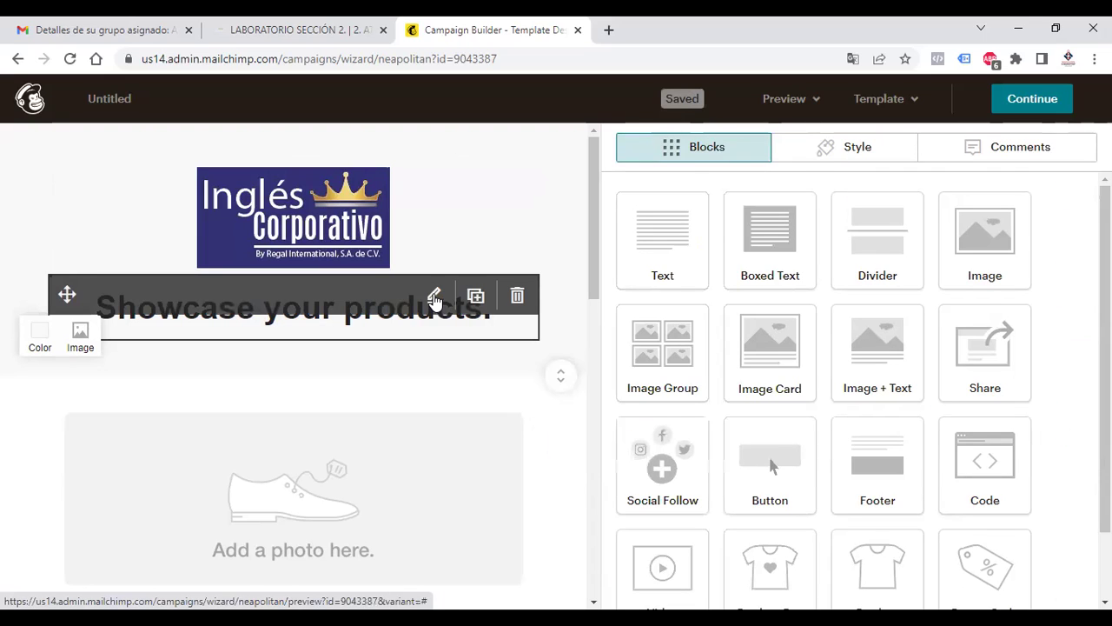
{"action": "left_click", "coordinate": [434, 299]}
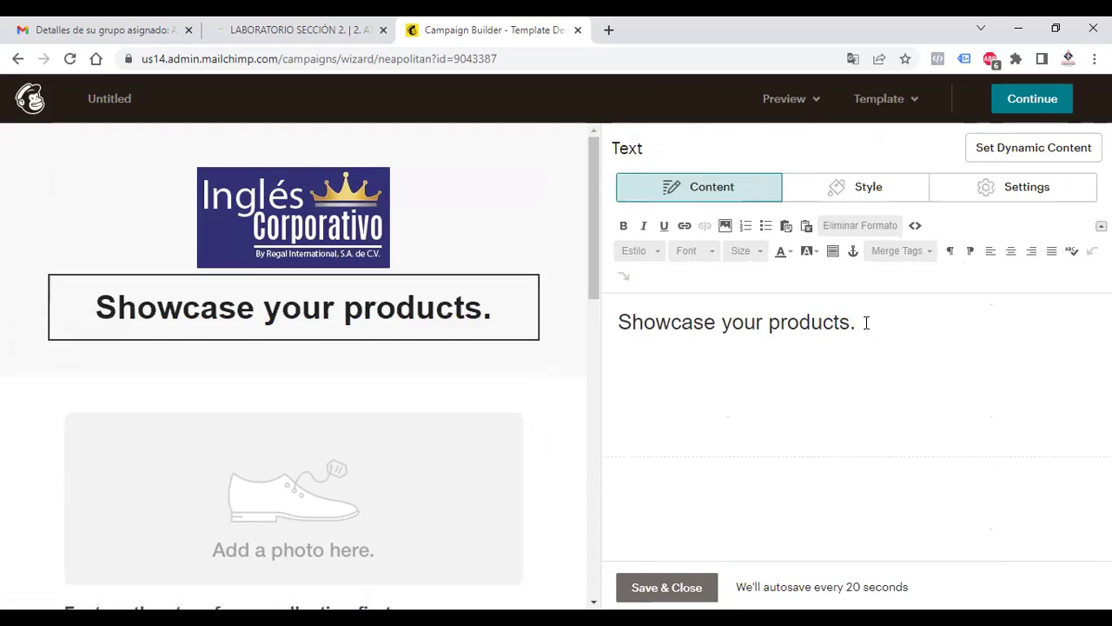
{"action": "left_click_drag", "start_coordinate": [867, 323], "coordinate": [623, 314]}
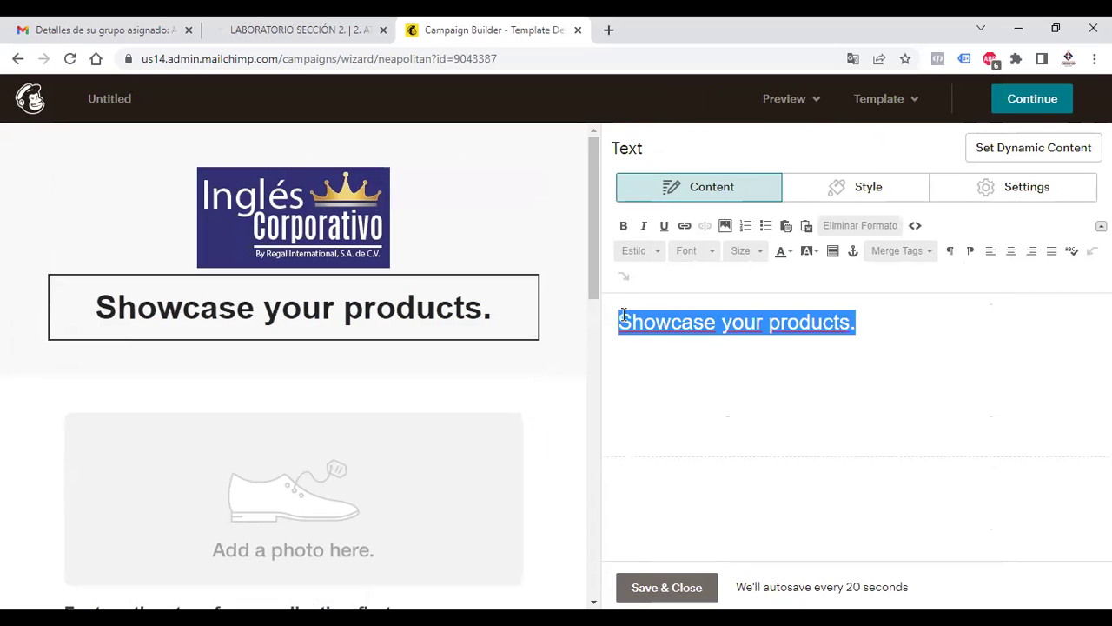
{"action": "type", "text": "APRENDE INGLES"}
{"action": "key", "text": "BackSpace"}
{"action": "key", "text": "BackSpace"}
{"action": "type", "text": "ÉS YA"}
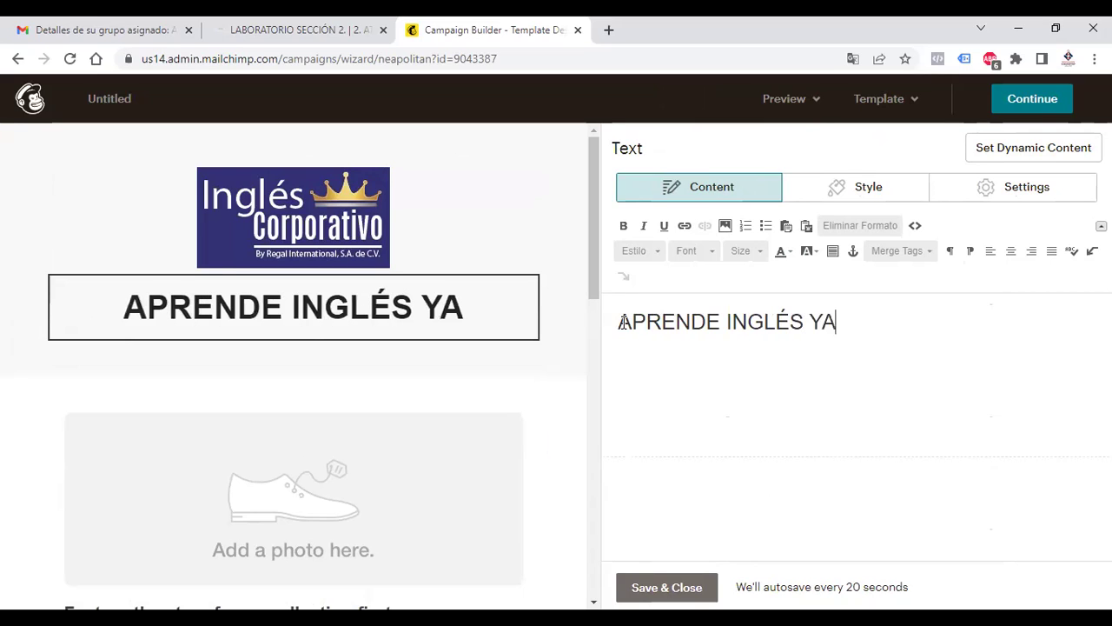
{"action": "type", "text": "!"}
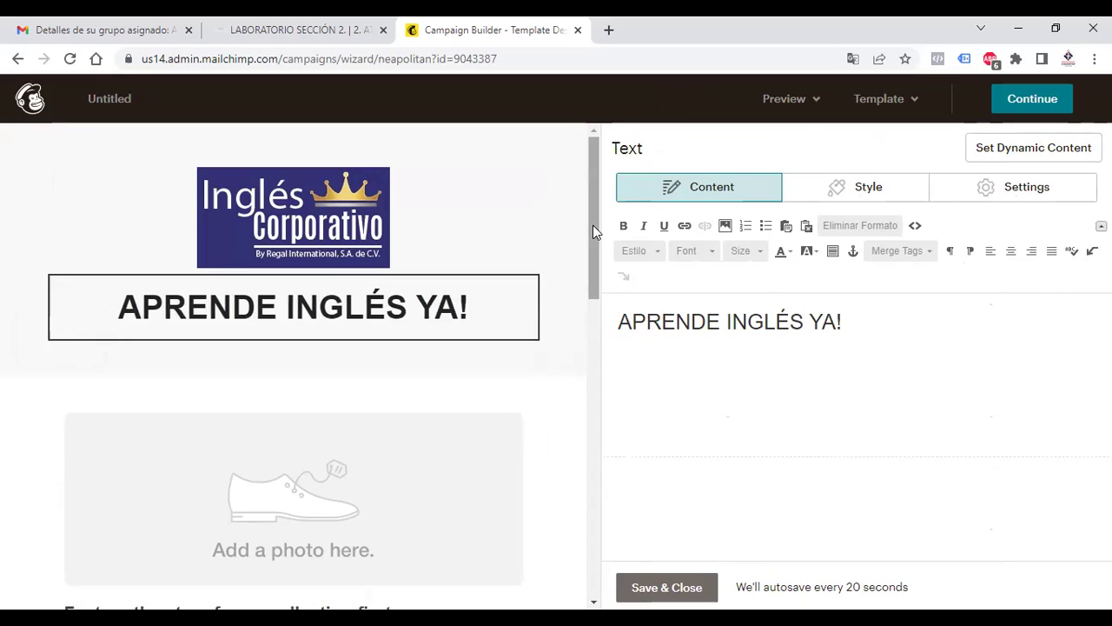
Search Google Images in a new browser tab for "CURSO EN LINEA" to find a picture for the email's photo placeholder.
{"action": "left_click_drag", "start_coordinate": [593, 225], "coordinate": [470, 287]}
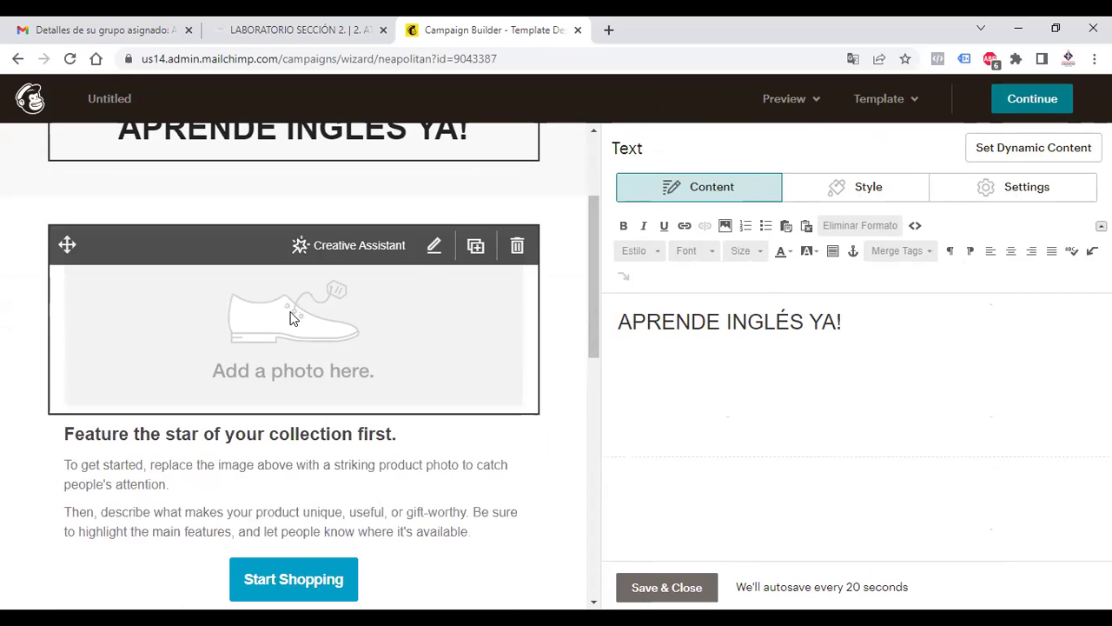
{"action": "left_click", "coordinate": [608, 30]}
{"action": "left_click", "coordinate": [93, 85]}
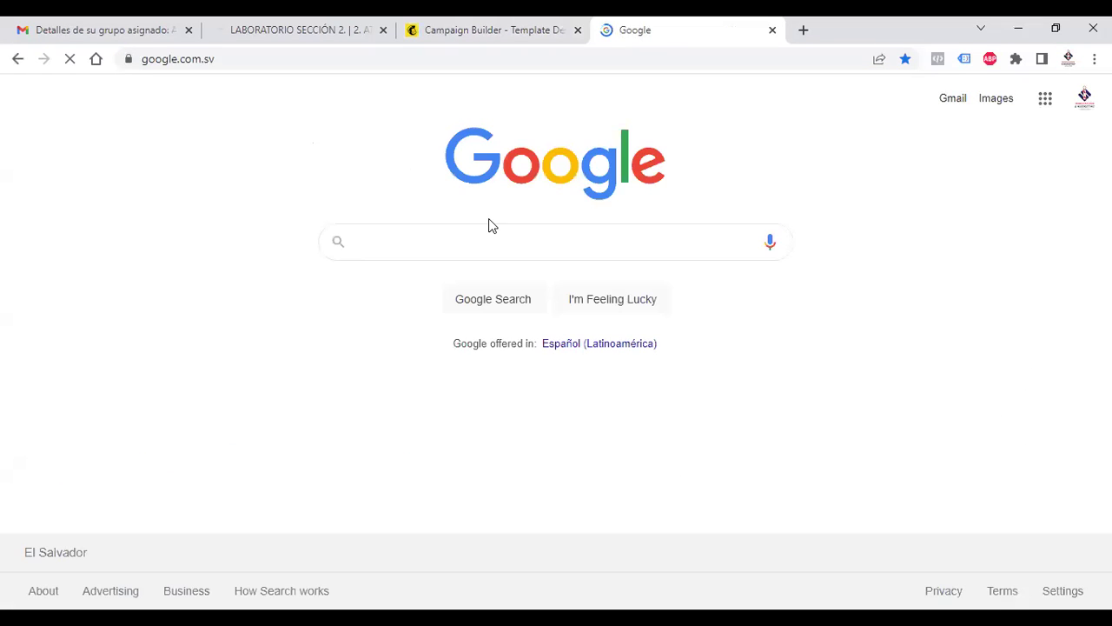
{"action": "left_click", "coordinate": [472, 243]}
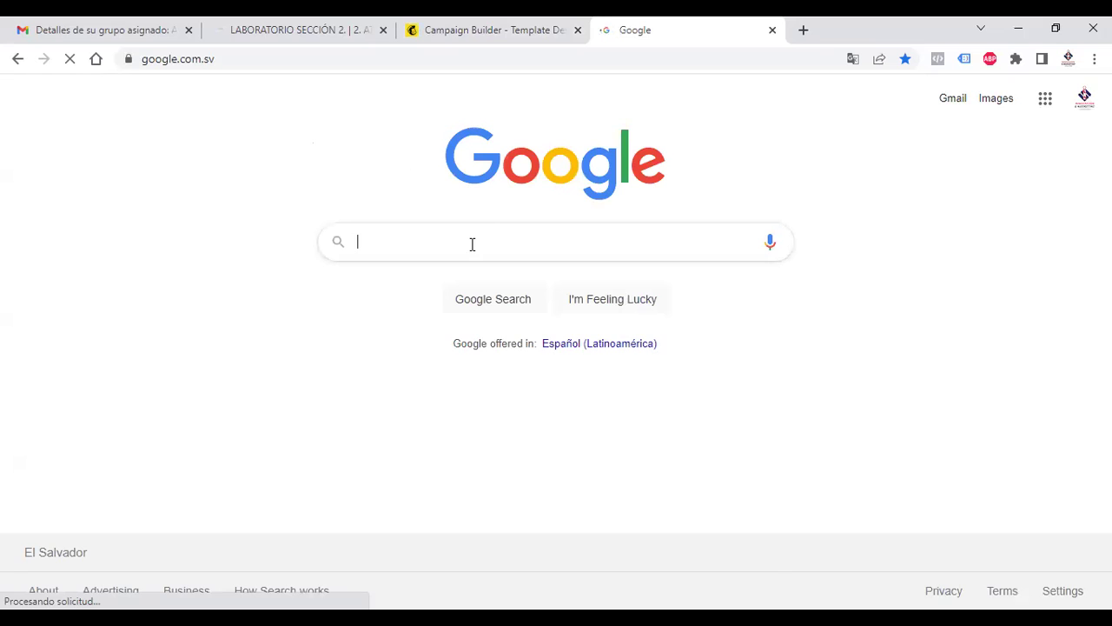
{"action": "type", "text": "CURSO EN LINEA"}
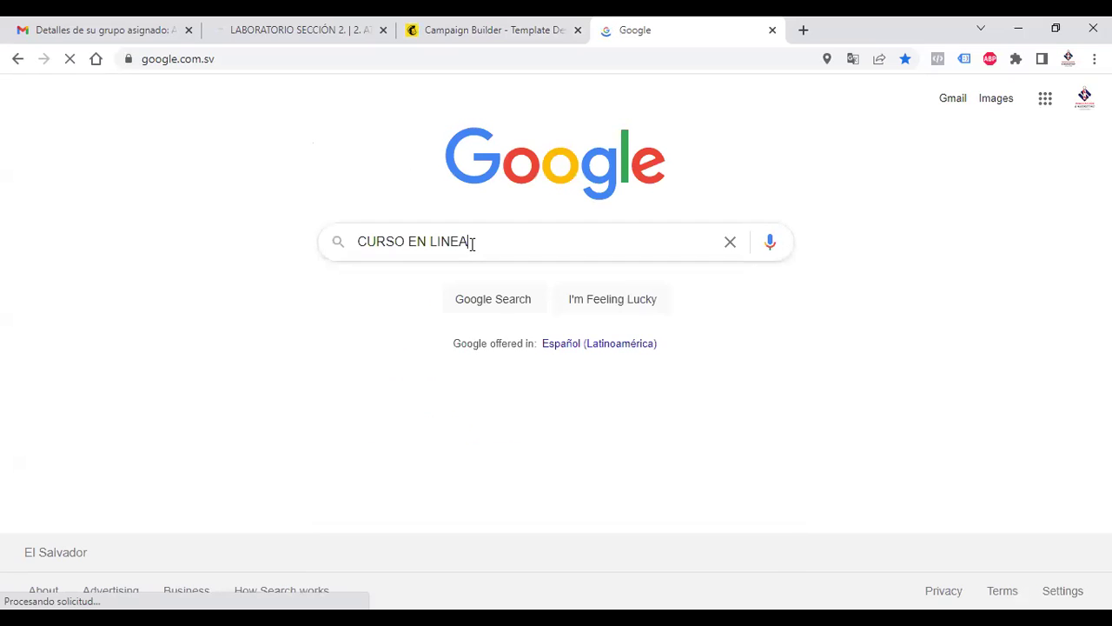
{"action": "key", "text": "Return"}
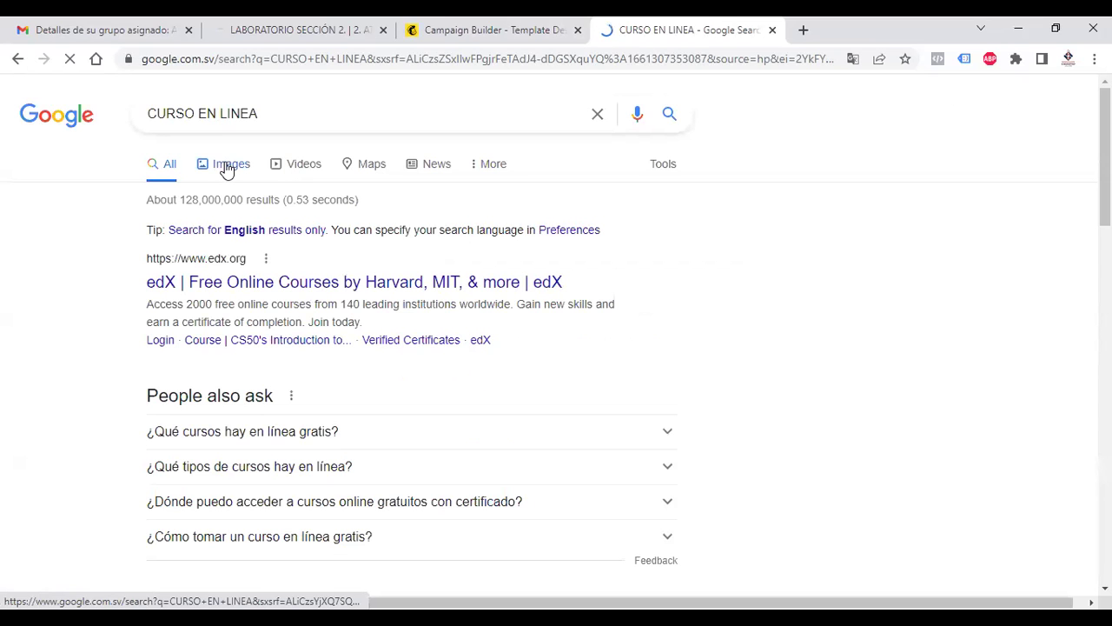
{"action": "left_click", "coordinate": [226, 166]}
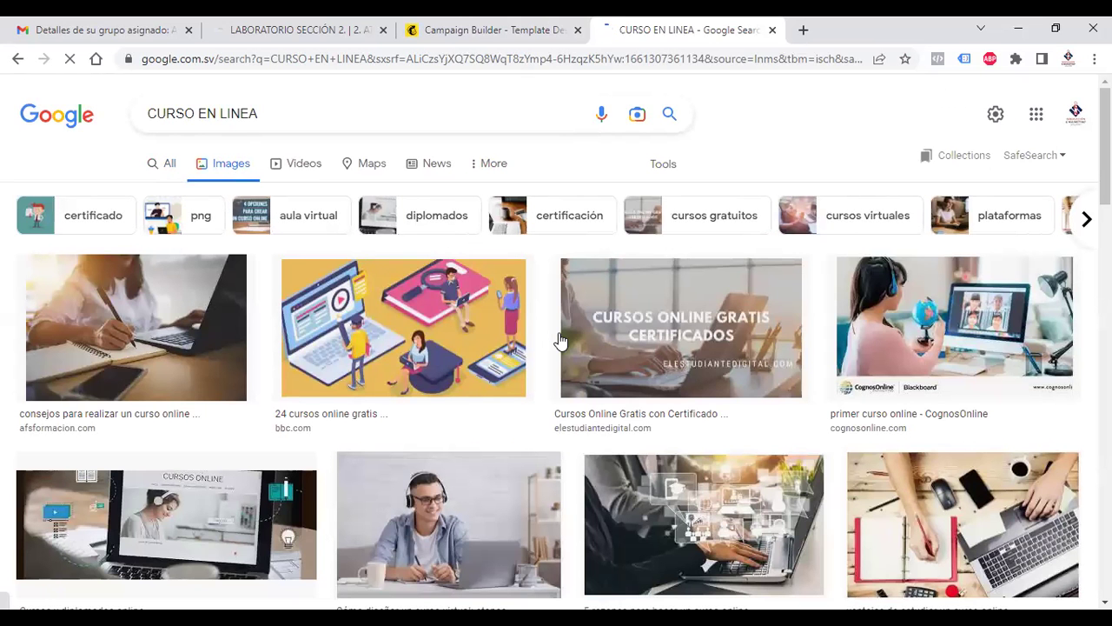
Browse the image results and open the "Cursos y diplomados online" picture from ujmd.edu.sv in its own tab.
{"action": "right_click", "coordinate": [966, 318]}
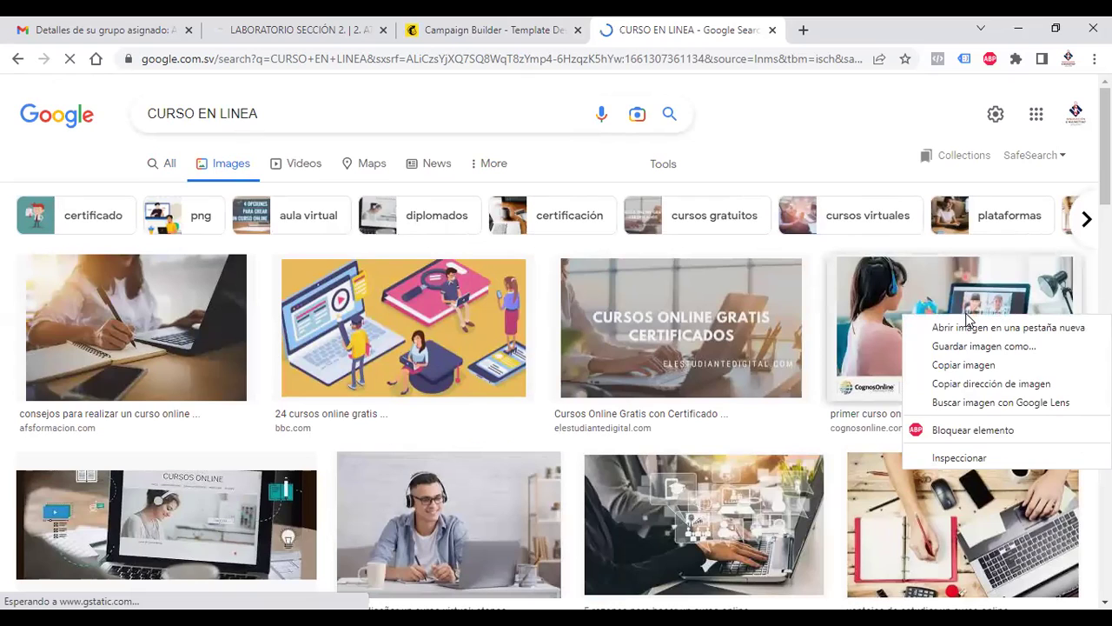
{"action": "key", "text": "Escape"}
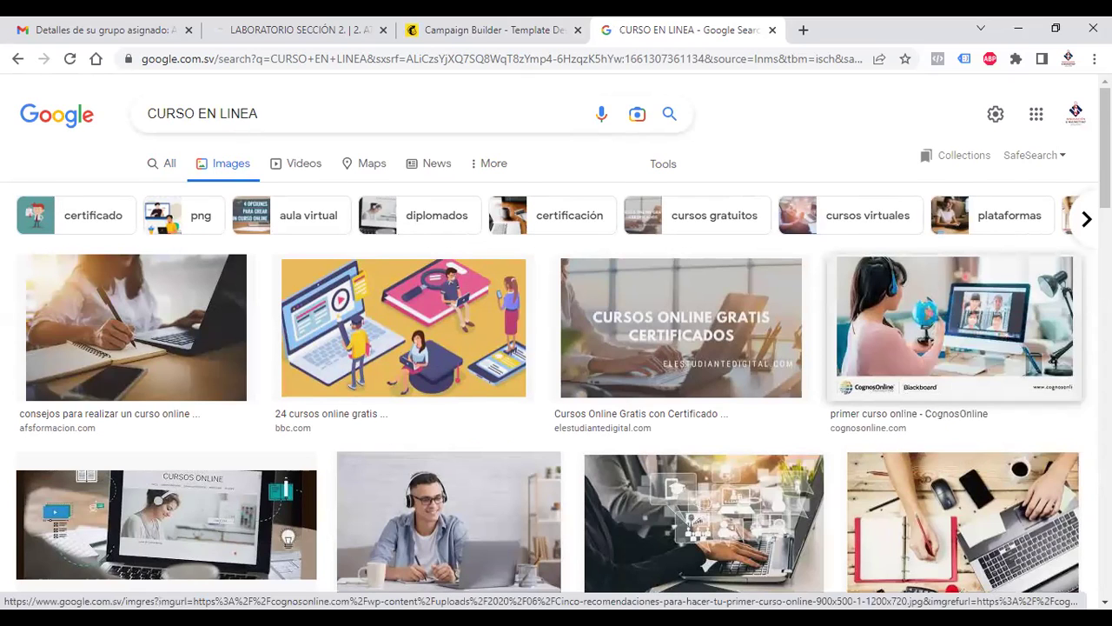
{"action": "scroll", "coordinate": [966, 318], "scroll_direction": "down", "scroll_amount": 2}
{"action": "scroll", "coordinate": [556, 348], "scroll_direction": "down", "scroll_amount": 1}
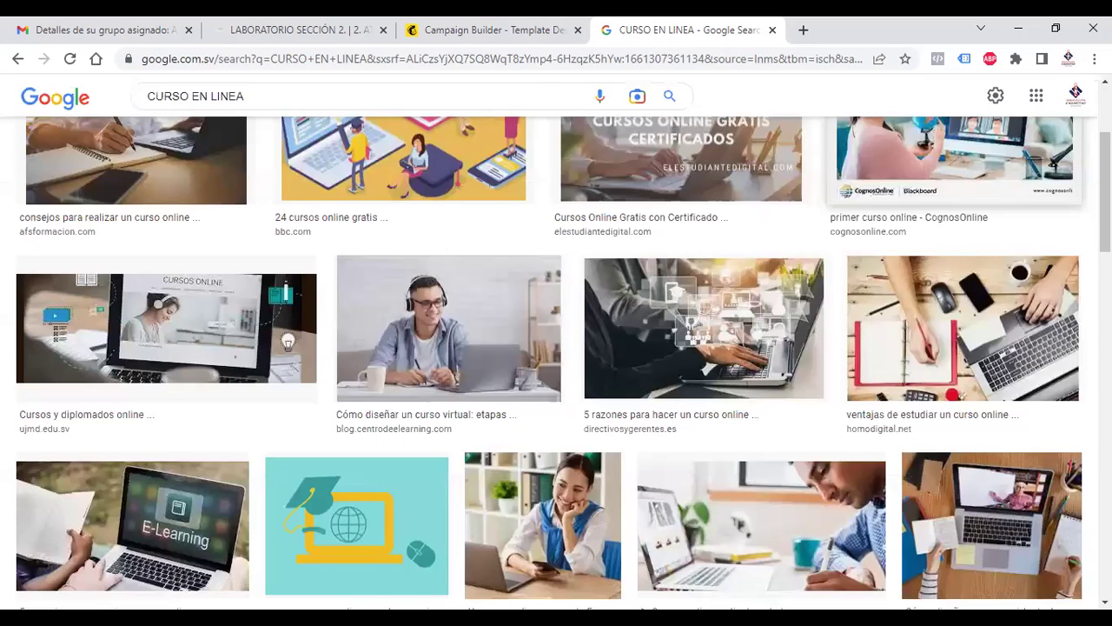
{"action": "scroll", "coordinate": [557, 363], "scroll_direction": "down", "scroll_amount": 1}
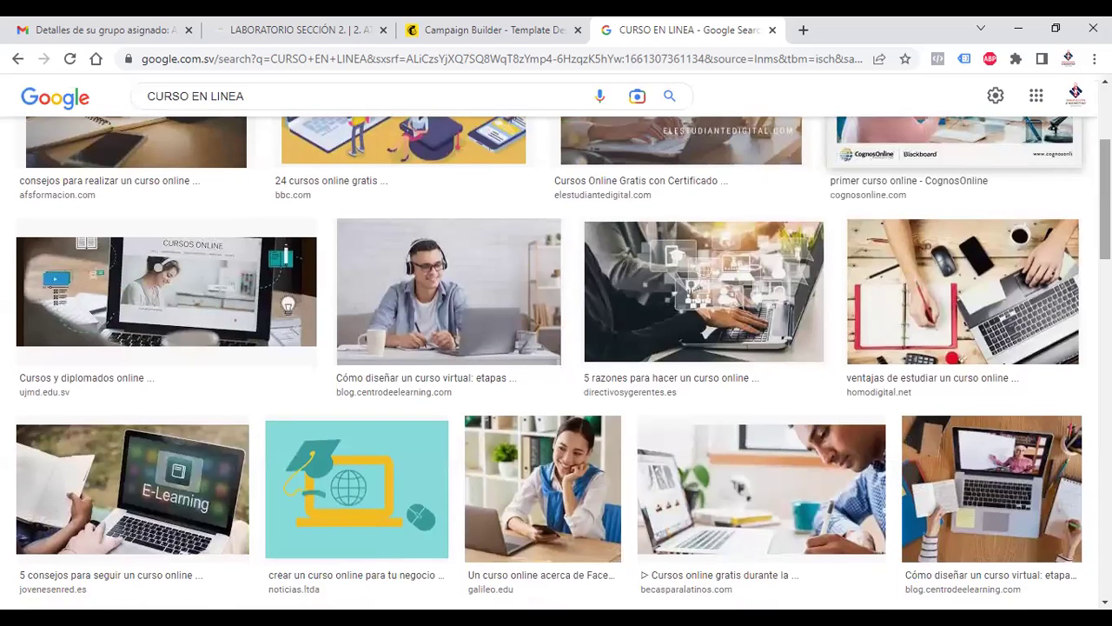
{"action": "scroll", "coordinate": [556, 361], "scroll_direction": "down", "scroll_amount": 1}
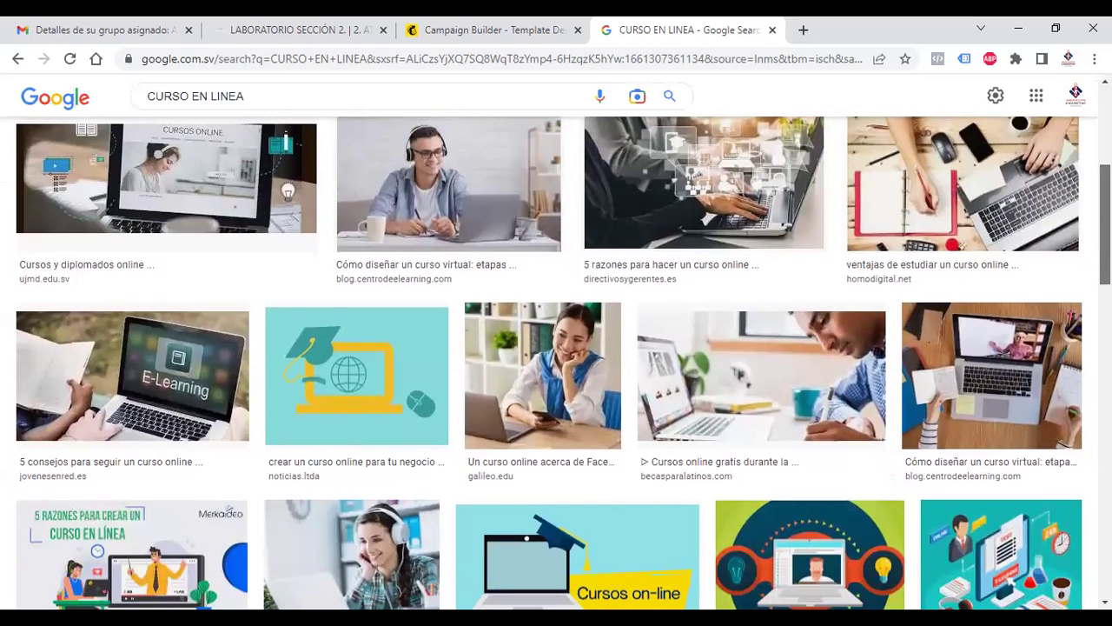
{"action": "scroll", "coordinate": [556, 360], "scroll_direction": "up", "scroll_amount": 1}
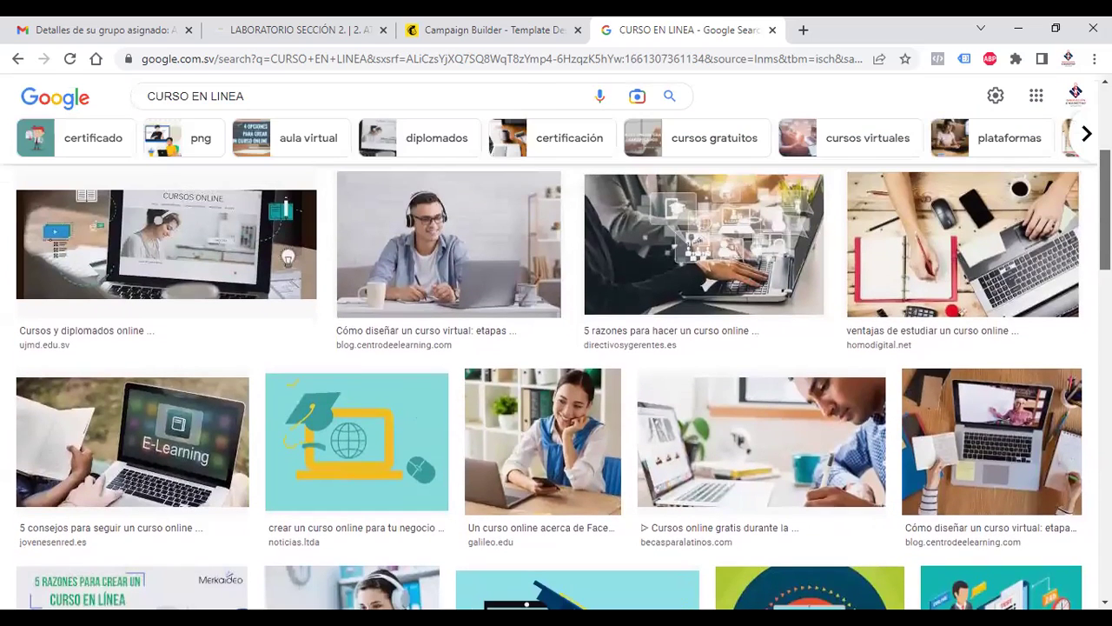
{"action": "right_click", "coordinate": [183, 239]}
{"action": "left_click", "coordinate": [265, 249]}
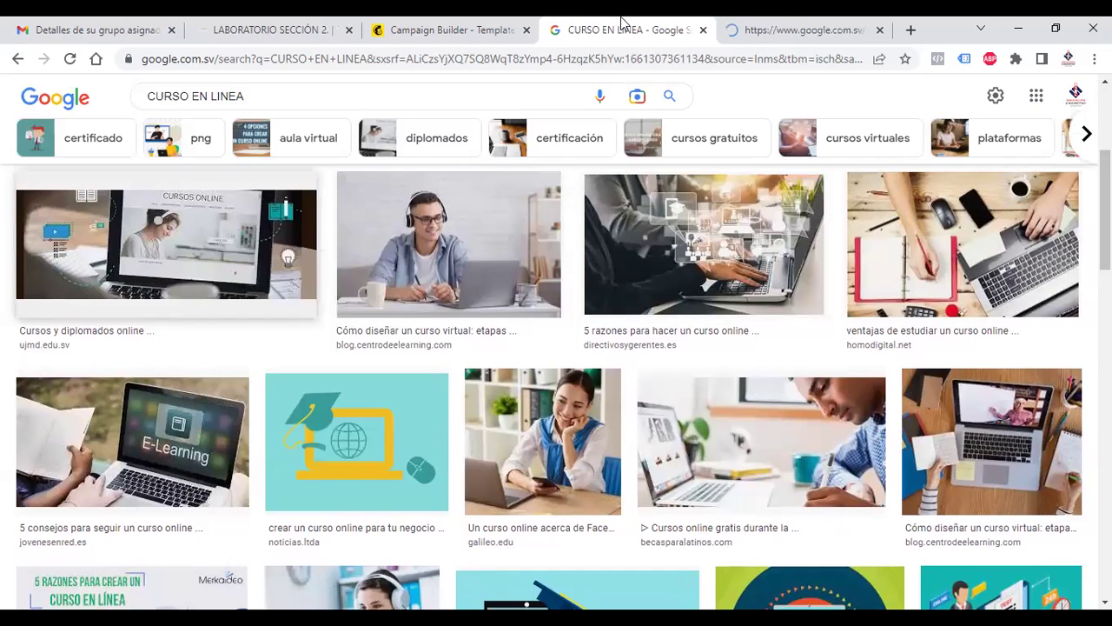
{"action": "left_click", "coordinate": [751, 21]}
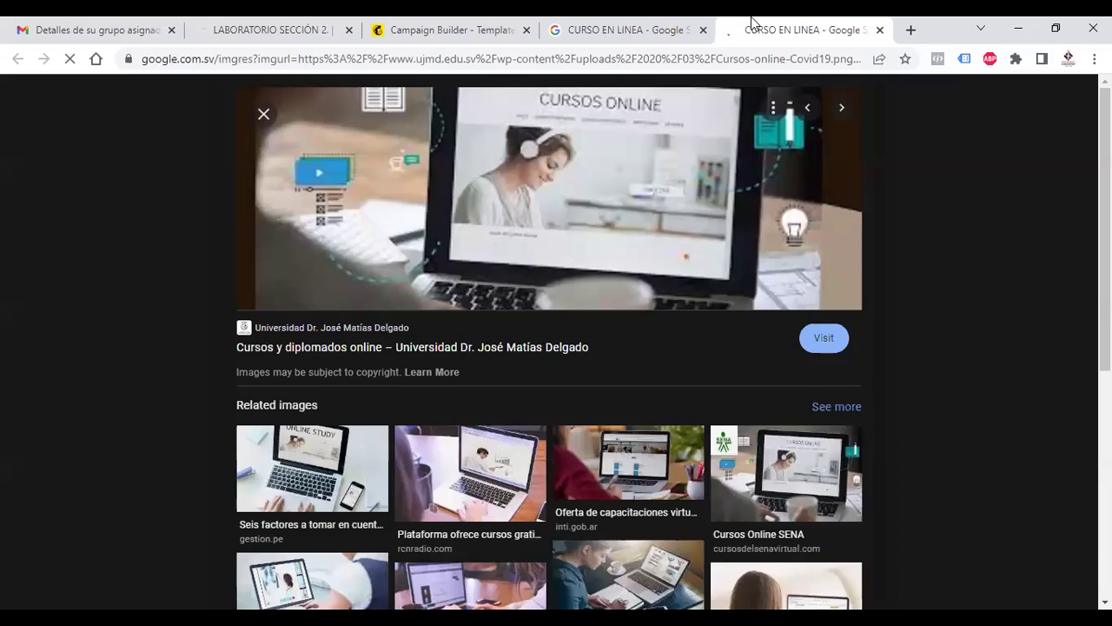
Save the "Cursos y diplomados online" picture as Cursos-online-Covid19.png in the SAC folder.
{"action": "right_click", "coordinate": [551, 186]}
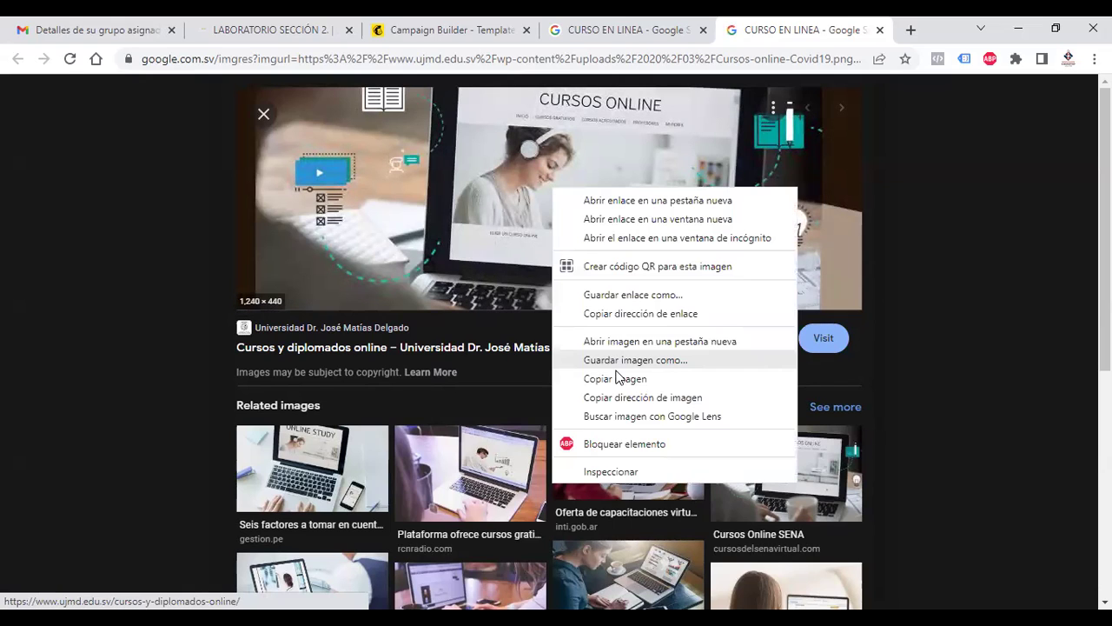
{"action": "left_click", "coordinate": [627, 364]}
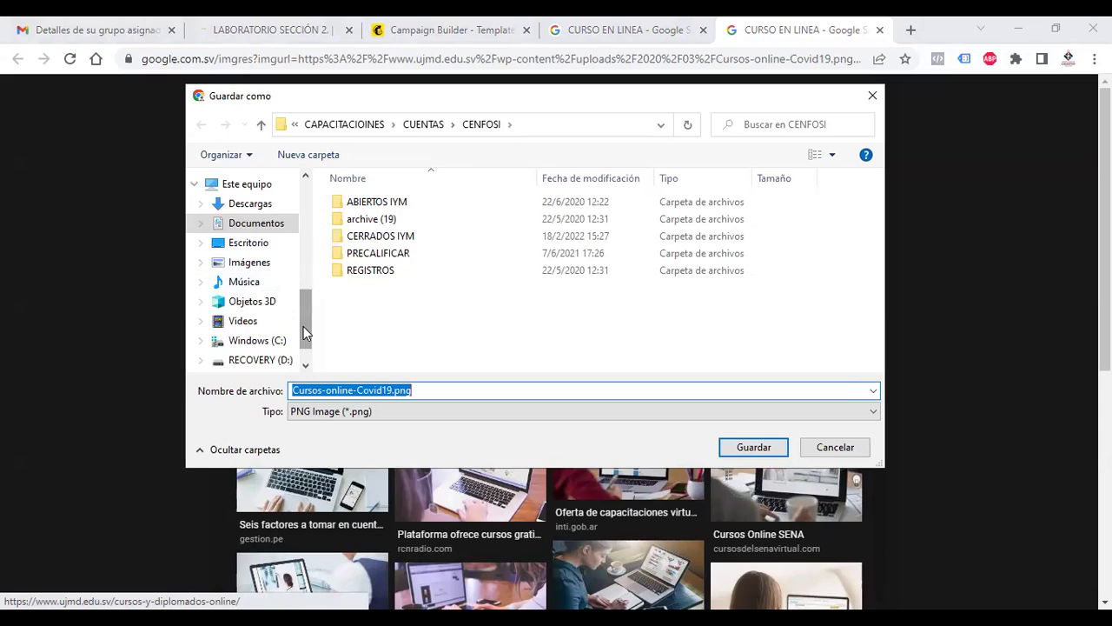
{"action": "scroll", "coordinate": [306, 298], "scroll_direction": "up", "scroll_amount": 1}
{"action": "scroll", "coordinate": [308, 260], "scroll_direction": "up", "scroll_amount": 3}
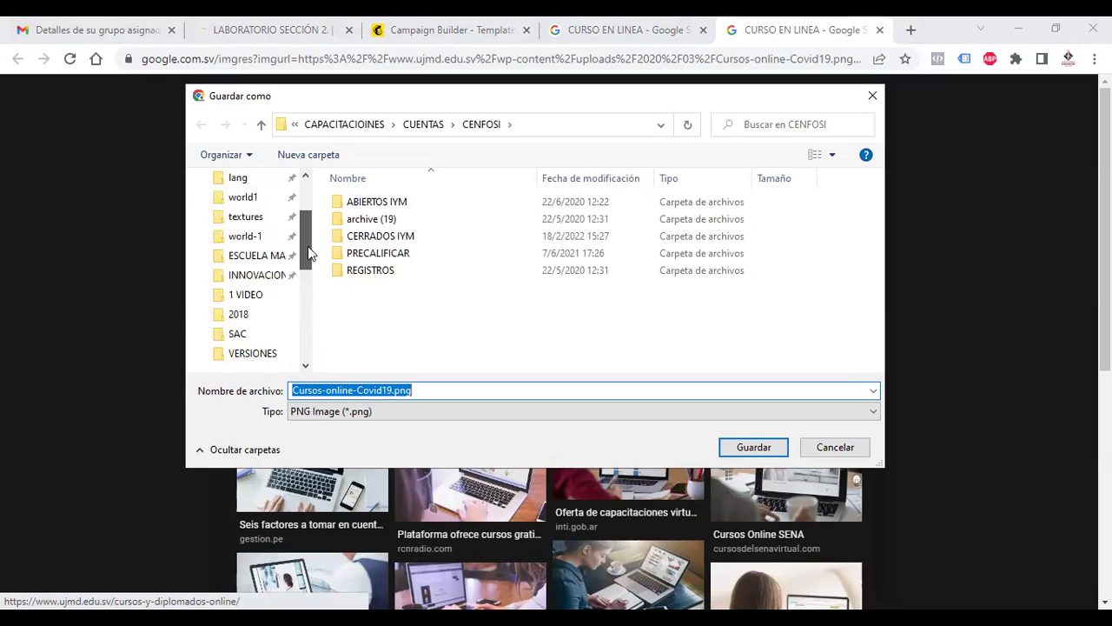
{"action": "left_click_drag", "start_coordinate": [304, 235], "coordinate": [308, 208]}
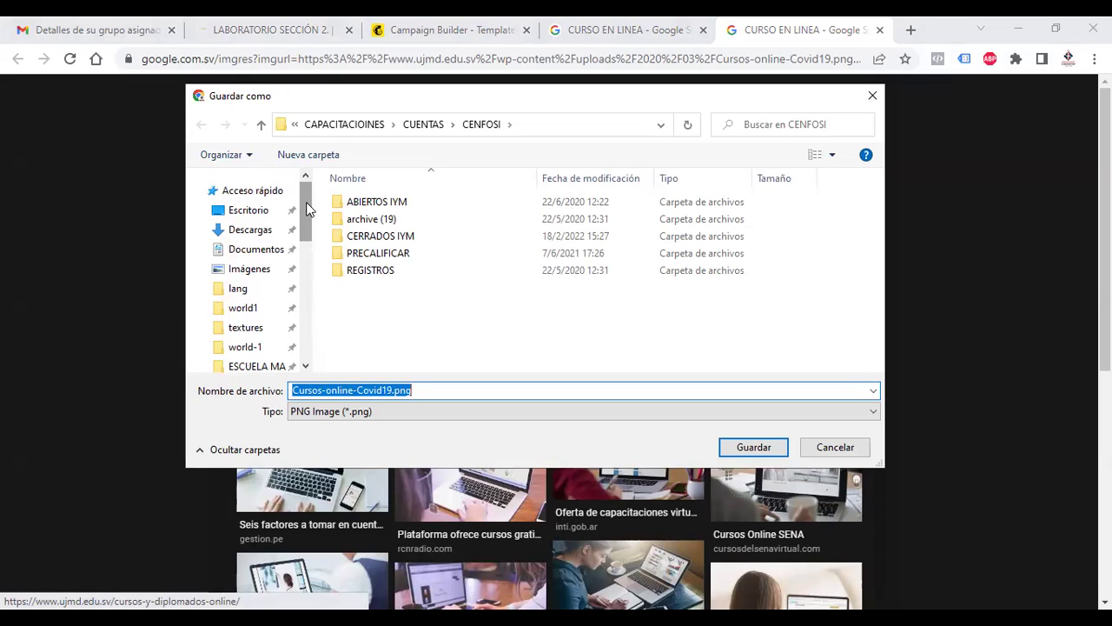
{"action": "left_click_drag", "start_coordinate": [309, 208], "coordinate": [311, 221]}
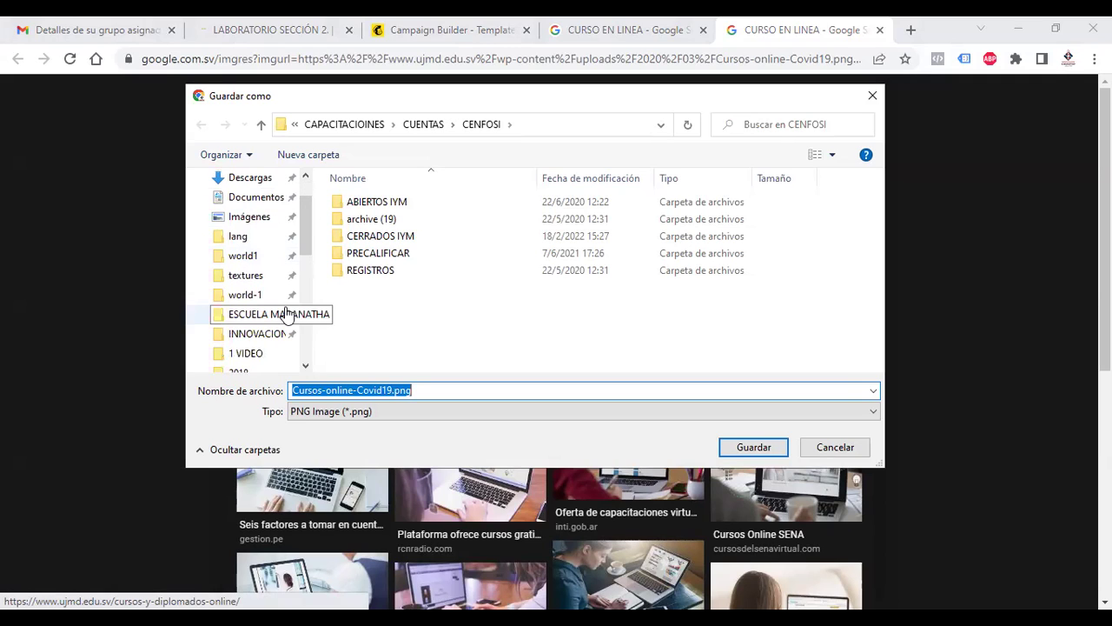
{"action": "left_click_drag", "start_coordinate": [308, 220], "coordinate": [305, 251]}
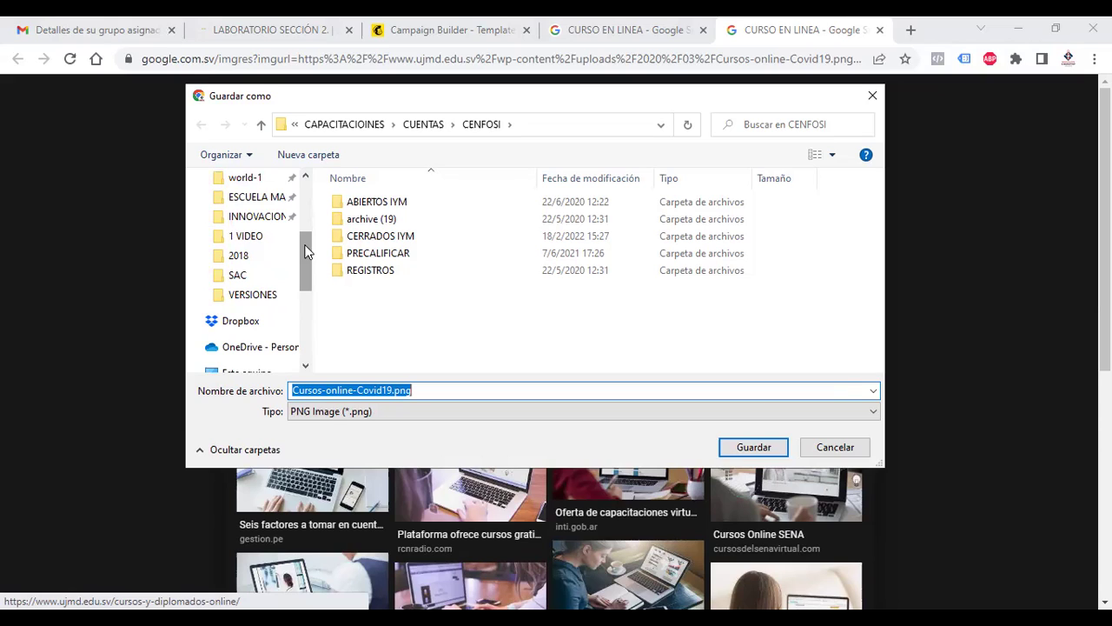
{"action": "mouse_move", "coordinate": [305, 252]}
{"action": "left_mouse_down"}
{"action": "mouse_move", "coordinate": [306, 272]}
{"action": "mouse_move", "coordinate": [309, 230]}
{"action": "left_mouse_up"}
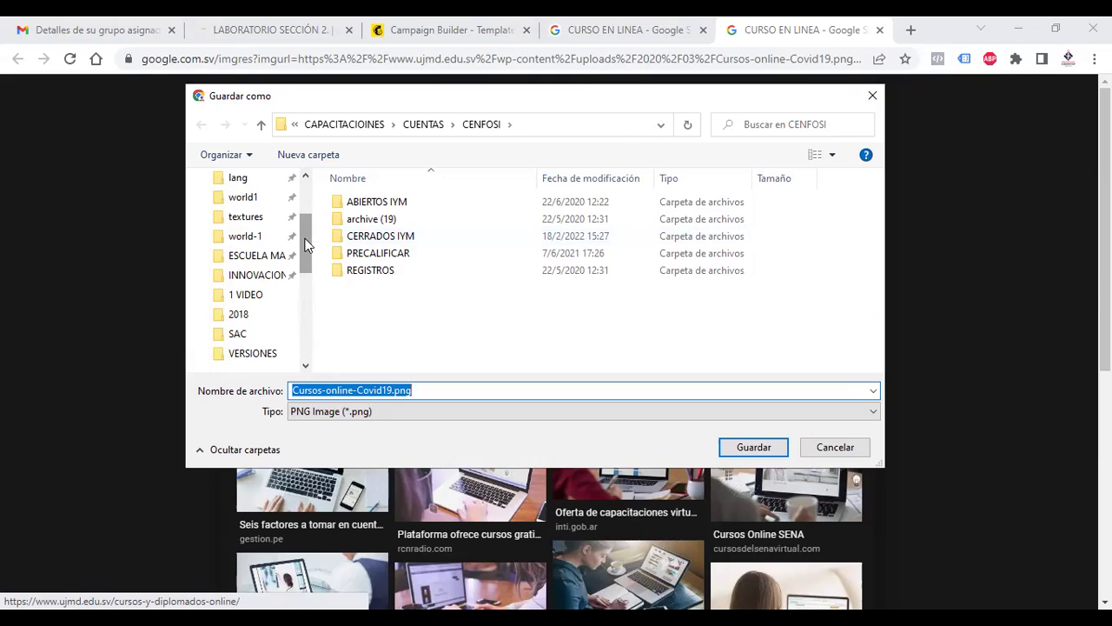
{"action": "left_click_drag", "start_coordinate": [306, 246], "coordinate": [306, 252]}
{"action": "left_click", "coordinate": [237, 314]}
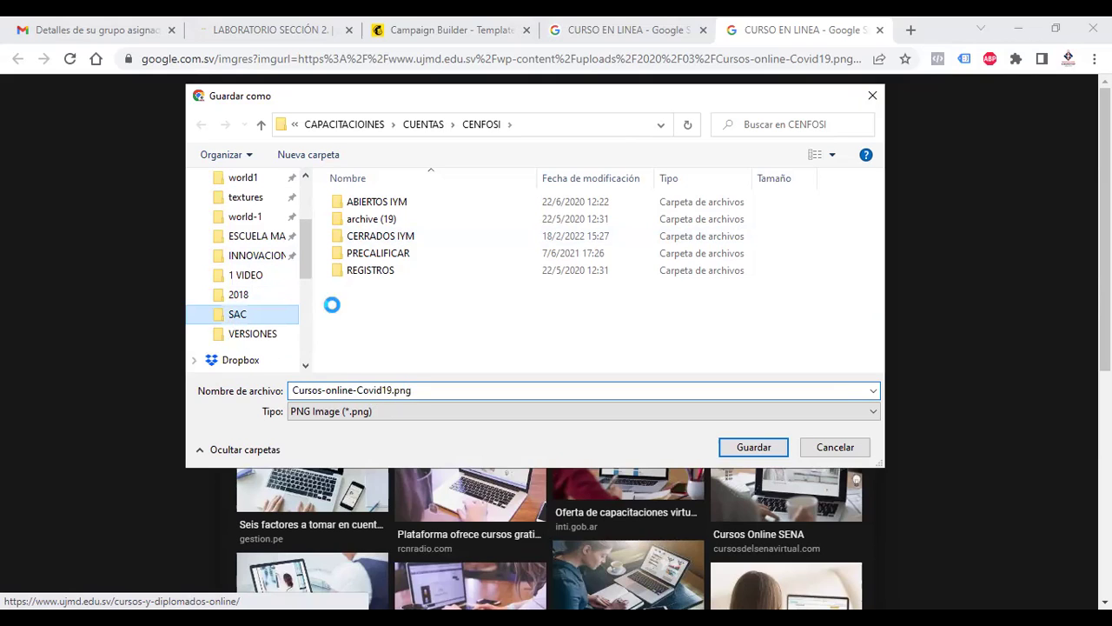
{"action": "left_click", "coordinate": [753, 447]}
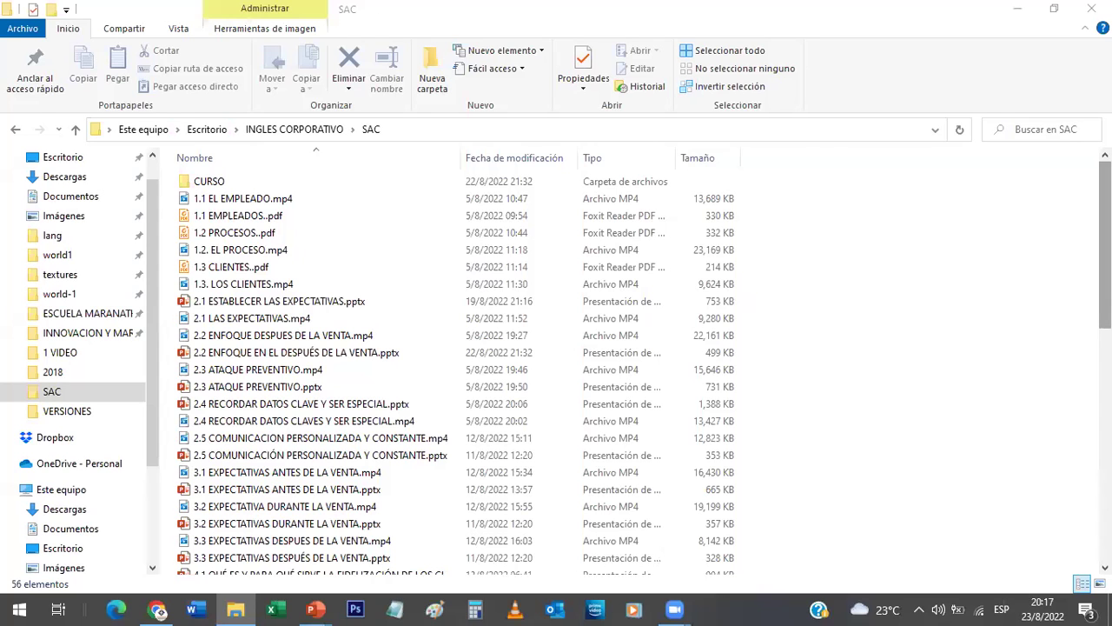
Switch to File Explorer, find Cursos-online-Covid19.png in the SAC folder and view the picture in Photo Gallery.
{"action": "scroll", "coordinate": [848, 204], "scroll_direction": "down", "scroll_amount": 7}
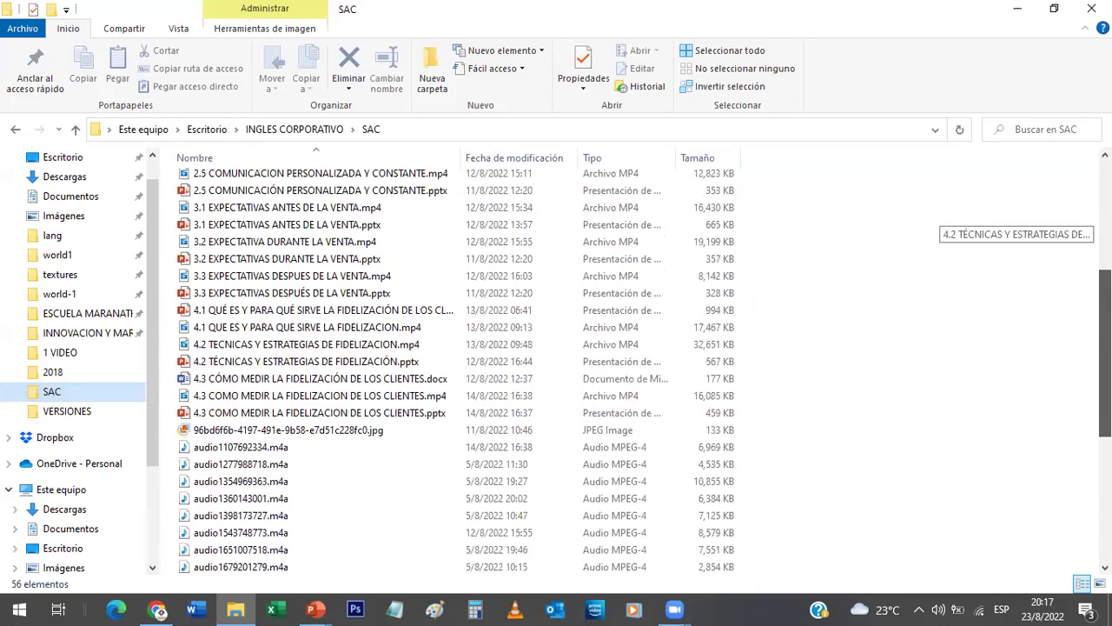
{"action": "scroll", "coordinate": [947, 360], "scroll_direction": "down", "scroll_amount": 4}
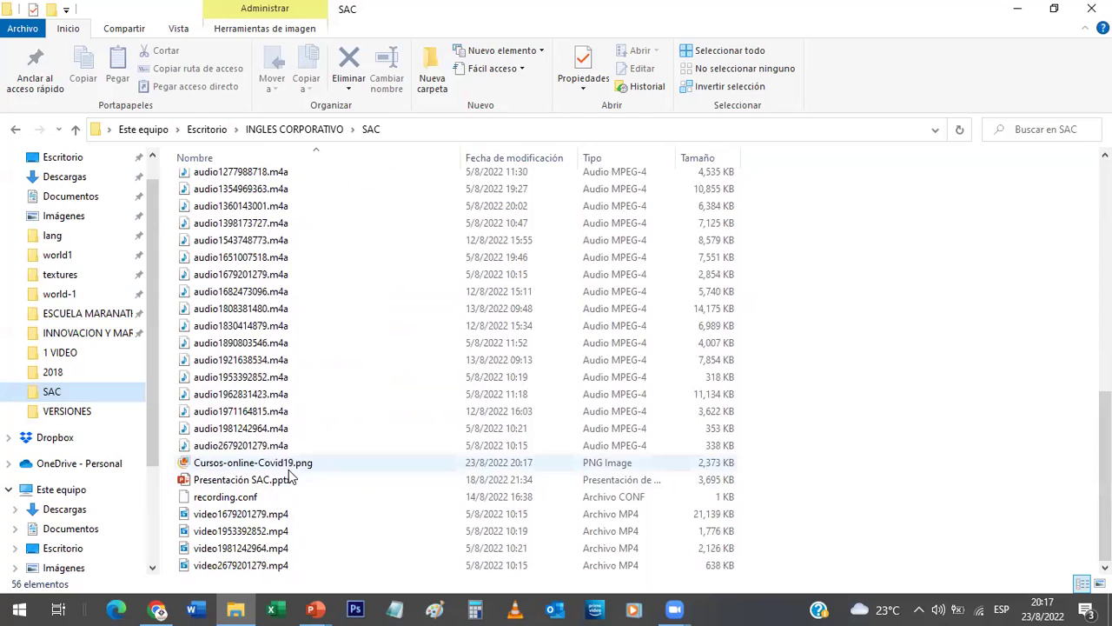
{"action": "mouse_move", "coordinate": [279, 469]}
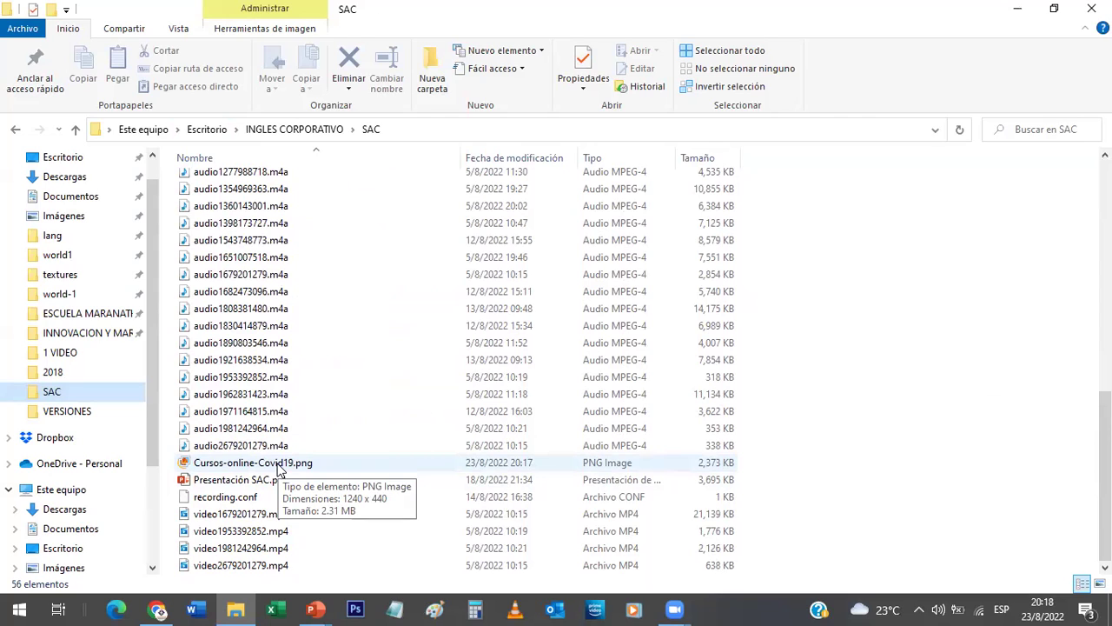
{"action": "left_click", "coordinate": [278, 468]}
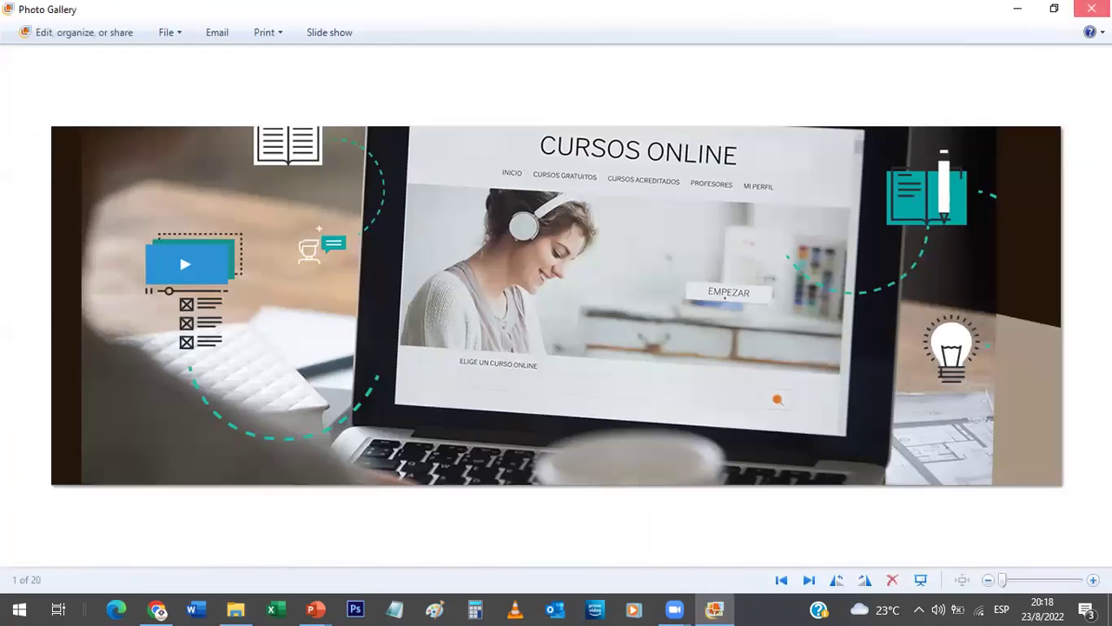
{"action": "left_click", "coordinate": [1092, 8]}
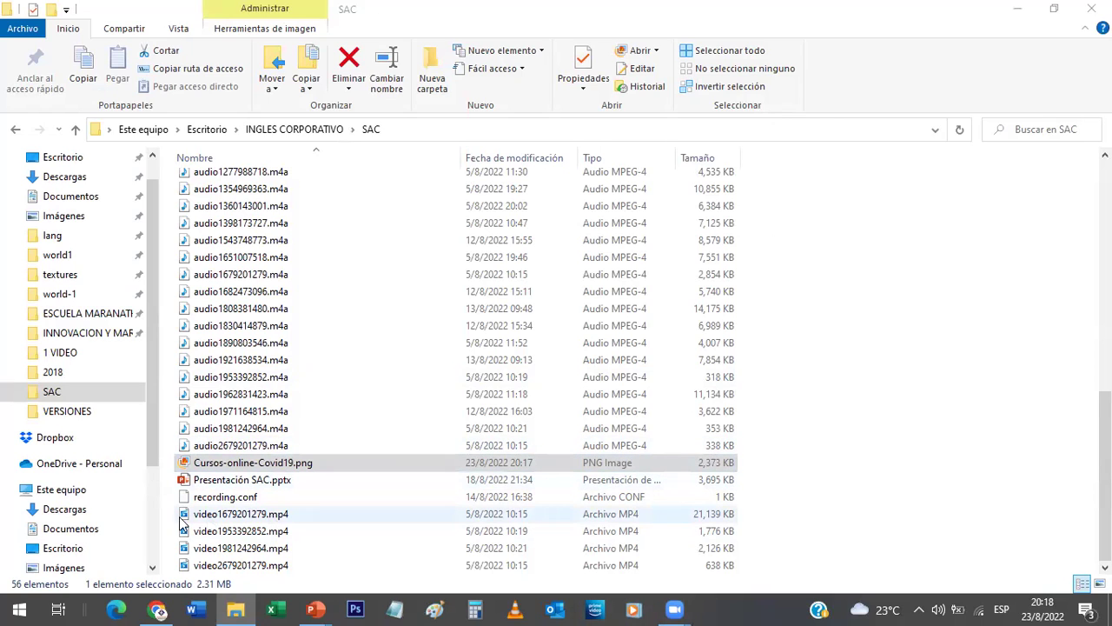
Return to the Mailchimp Campaign Builder in Chrome and open the Content Studio to replace the "Add a photo here." placeholder beneath the heading.
{"action": "mouse_move", "coordinate": [155, 608]}
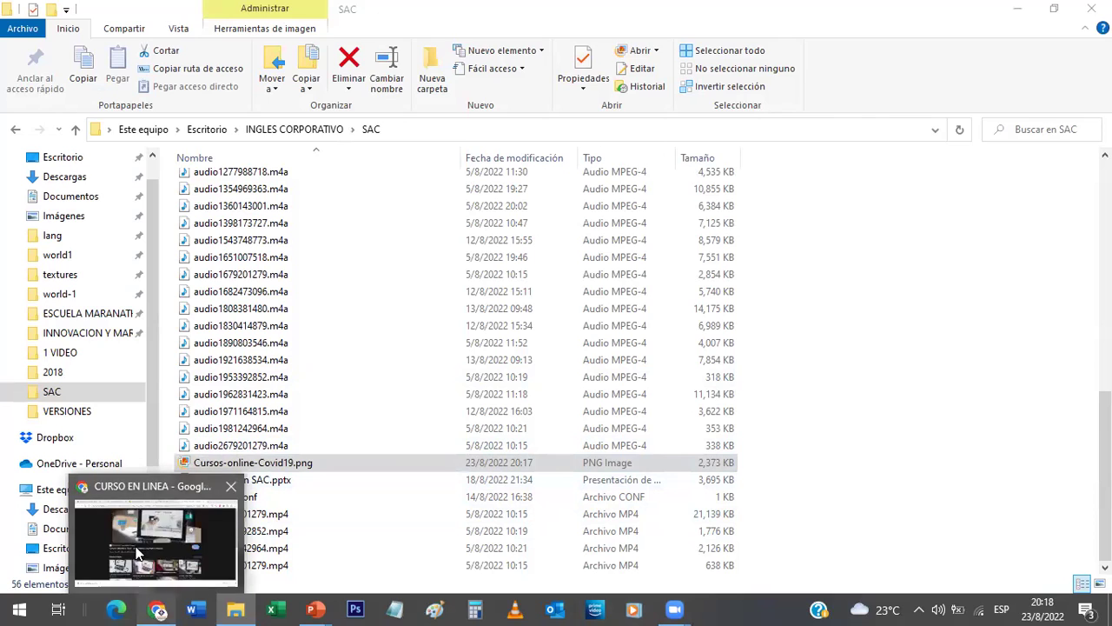
{"action": "left_click", "coordinate": [137, 553]}
{"action": "left_click", "coordinate": [483, 10]}
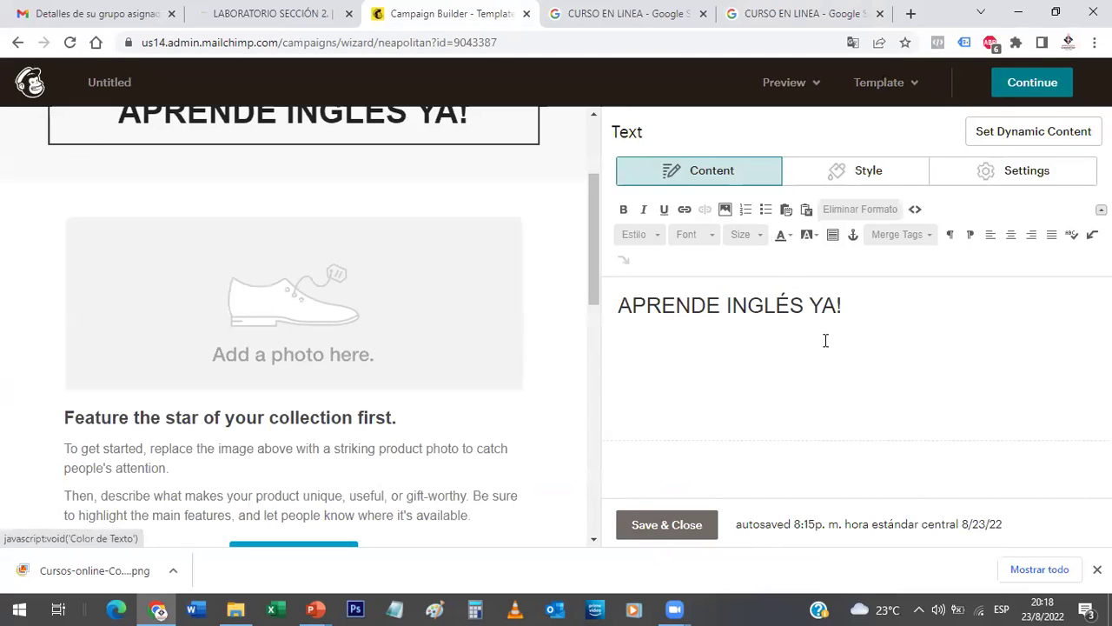
{"action": "mouse_move", "coordinate": [452, 361]}
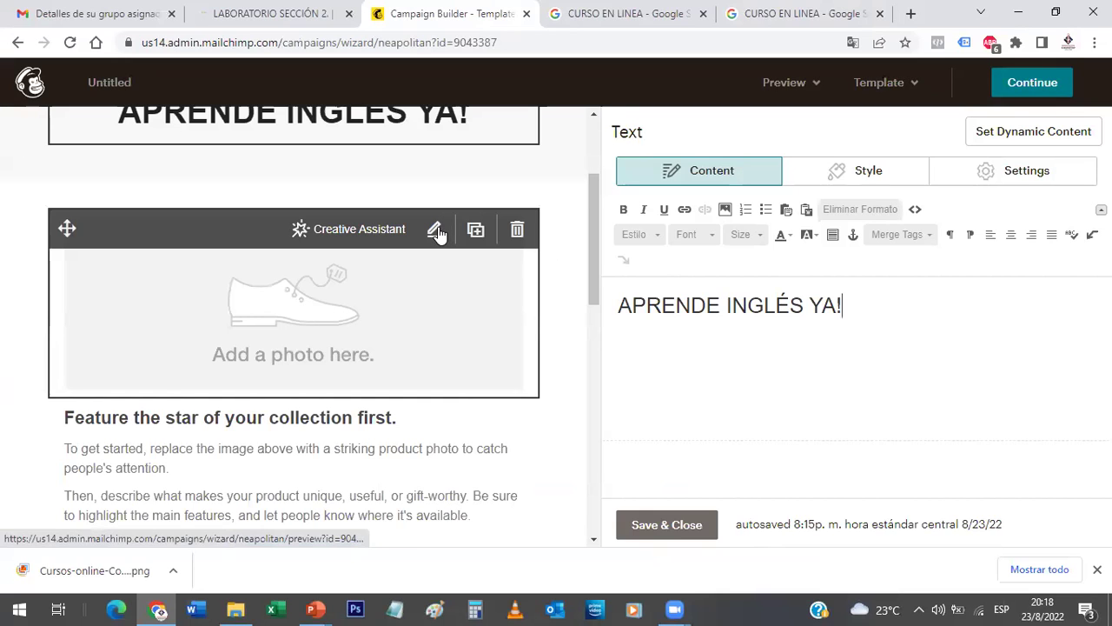
{"action": "left_click", "coordinate": [516, 230]}
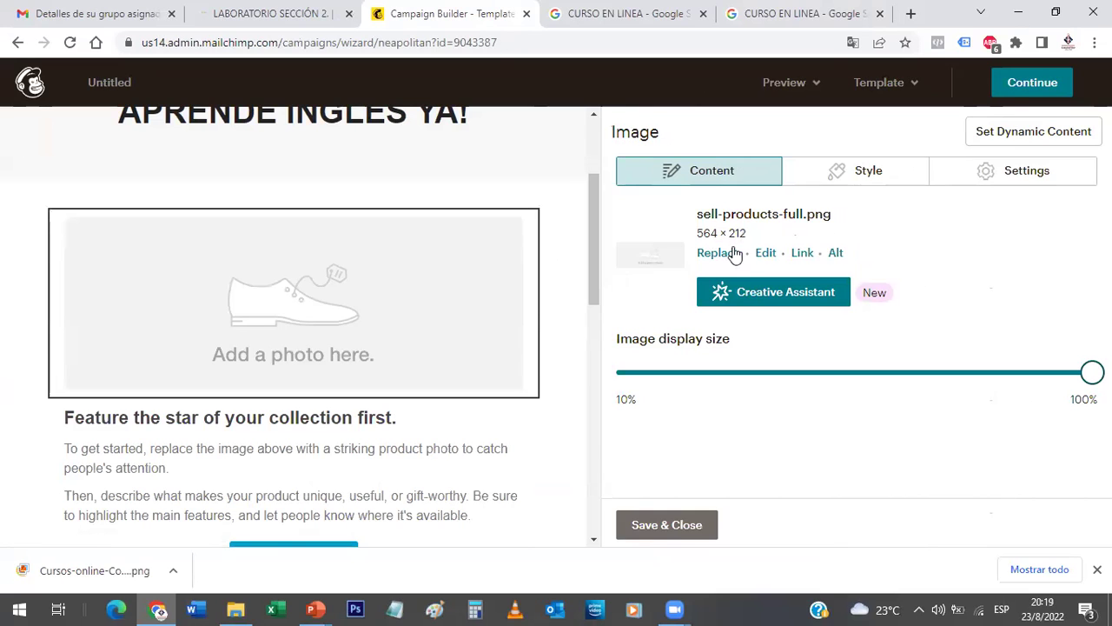
{"action": "left_click", "coordinate": [728, 256]}
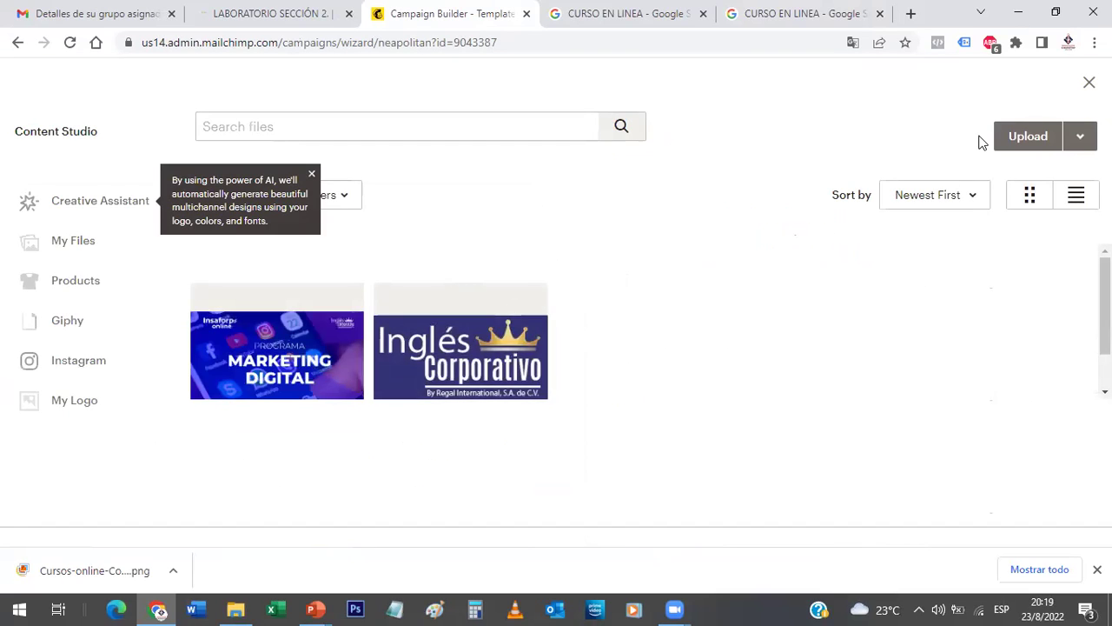
Start a file upload to the Content Studio and browse to Escritorio > INGLES CORPORATIVO > SAC.
{"action": "left_click", "coordinate": [1028, 138]}
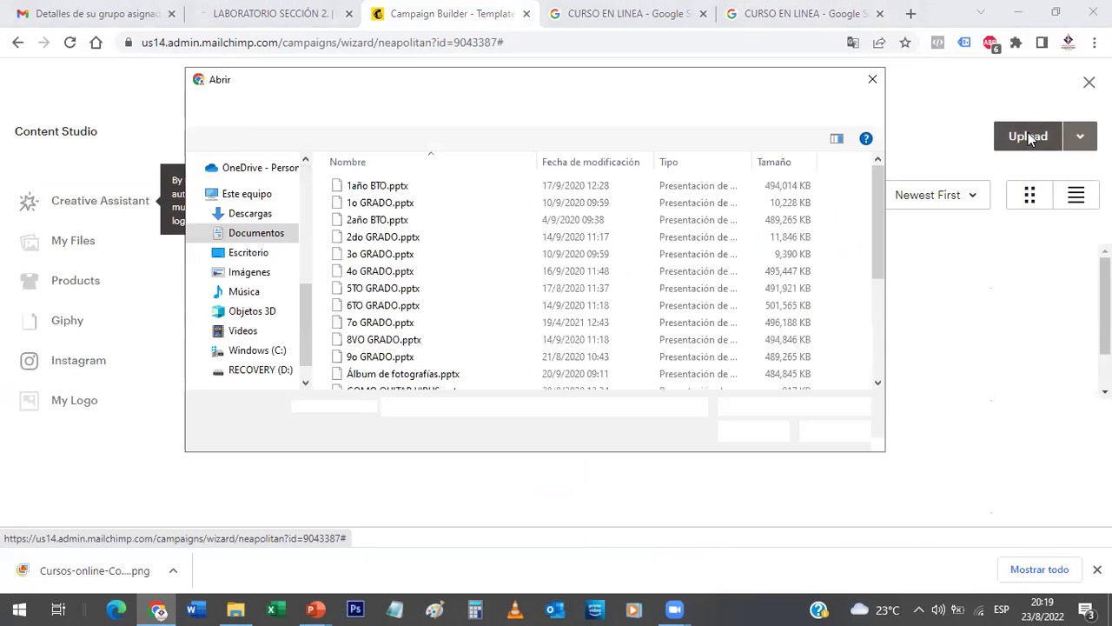
{"action": "left_click", "coordinate": [246, 253]}
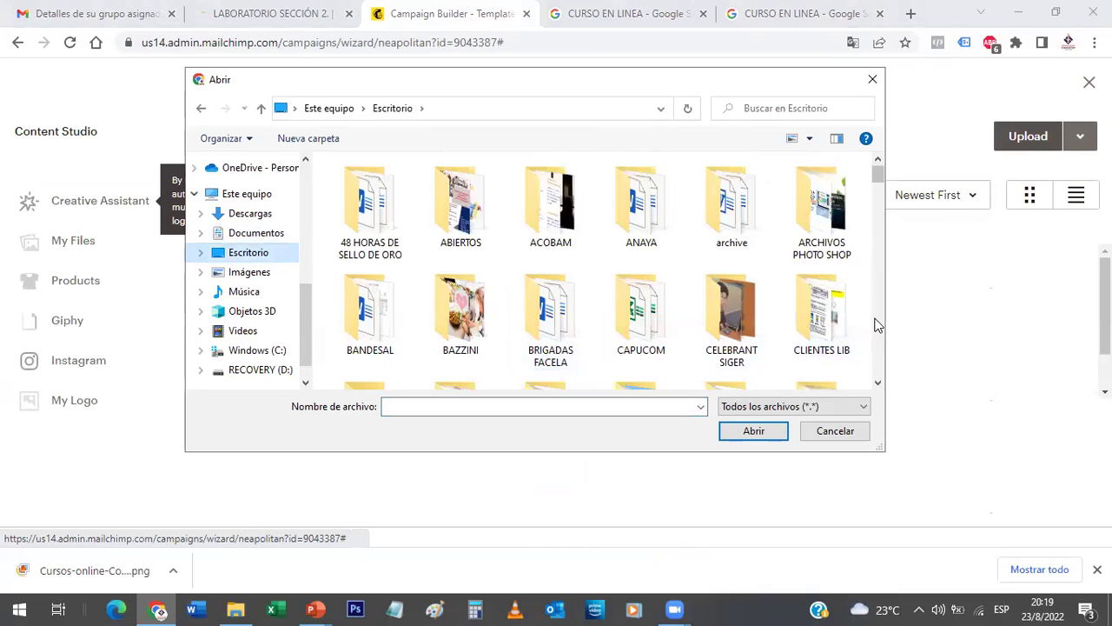
{"action": "scroll", "coordinate": [876, 319], "scroll_direction": "down", "scroll_amount": 2}
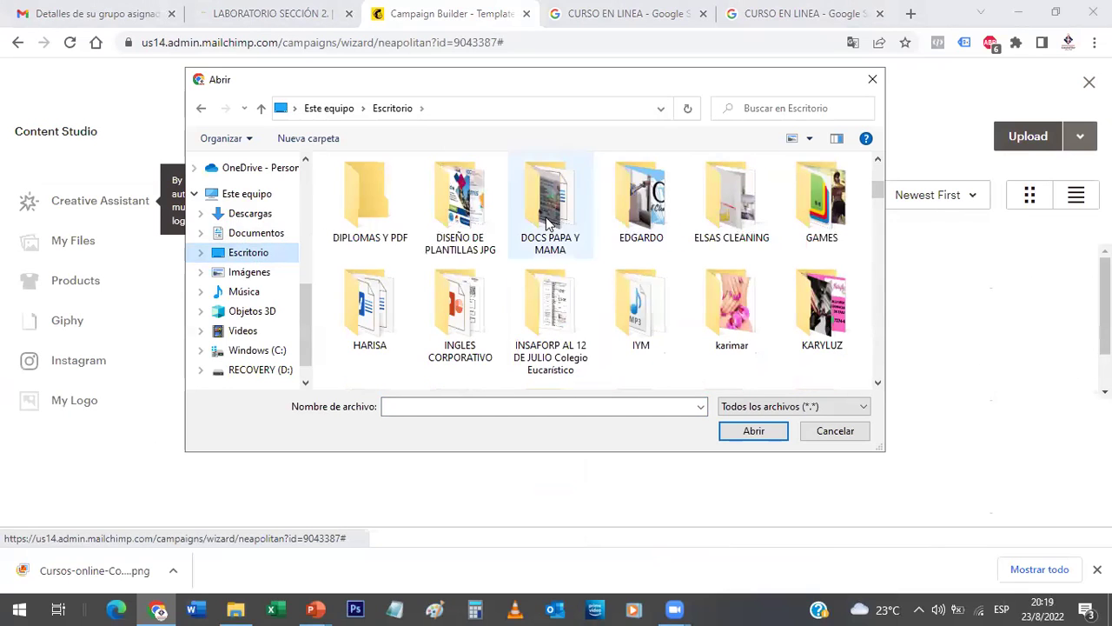
{"action": "left_click", "coordinate": [475, 335]}
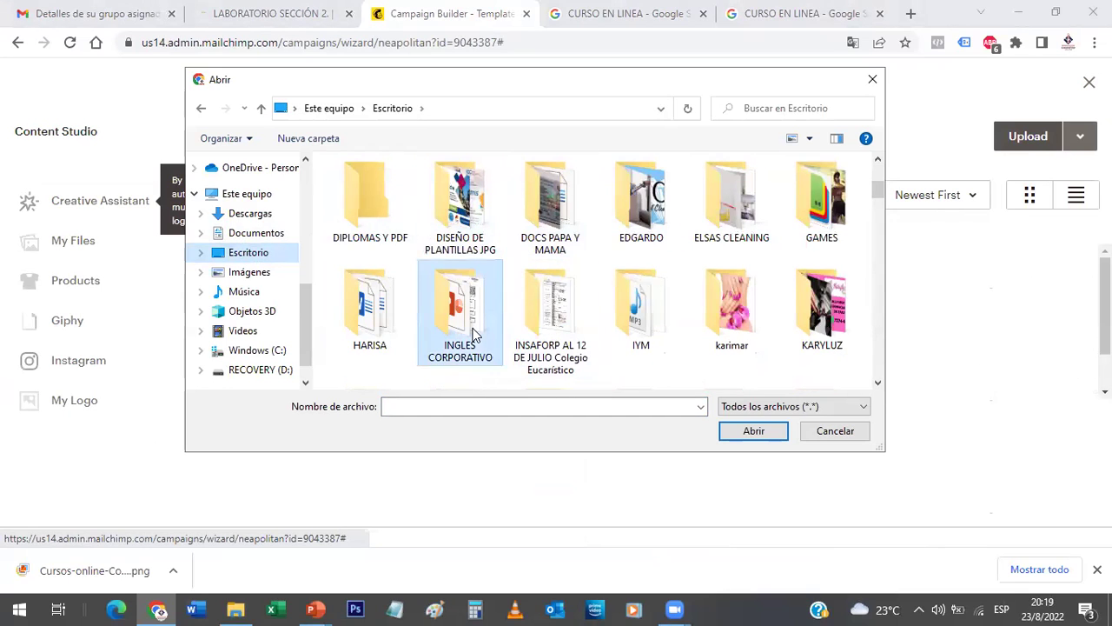
{"action": "double_click", "coordinate": [476, 335]}
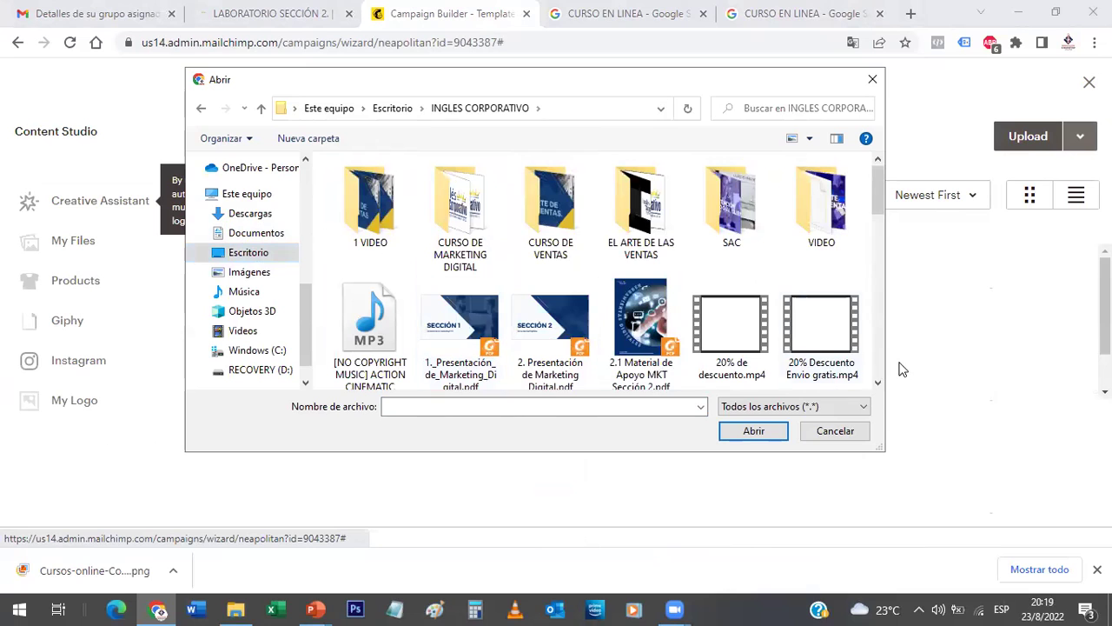
{"action": "scroll", "coordinate": [879, 361], "scroll_direction": "down", "scroll_amount": 1}
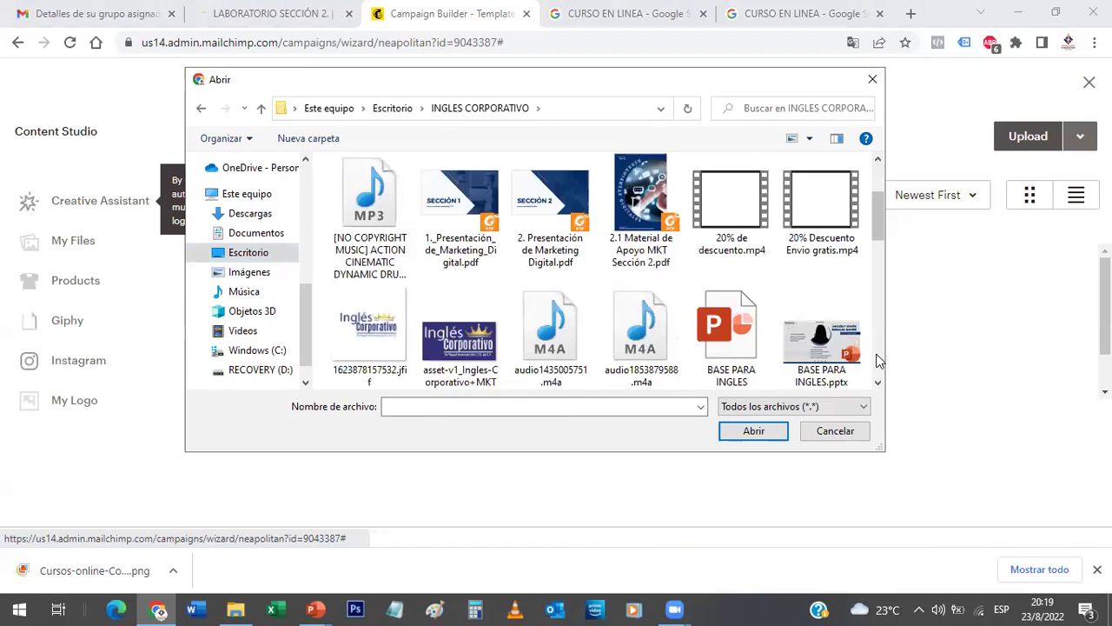
{"action": "scroll", "coordinate": [883, 215], "scroll_direction": "up", "scroll_amount": 1}
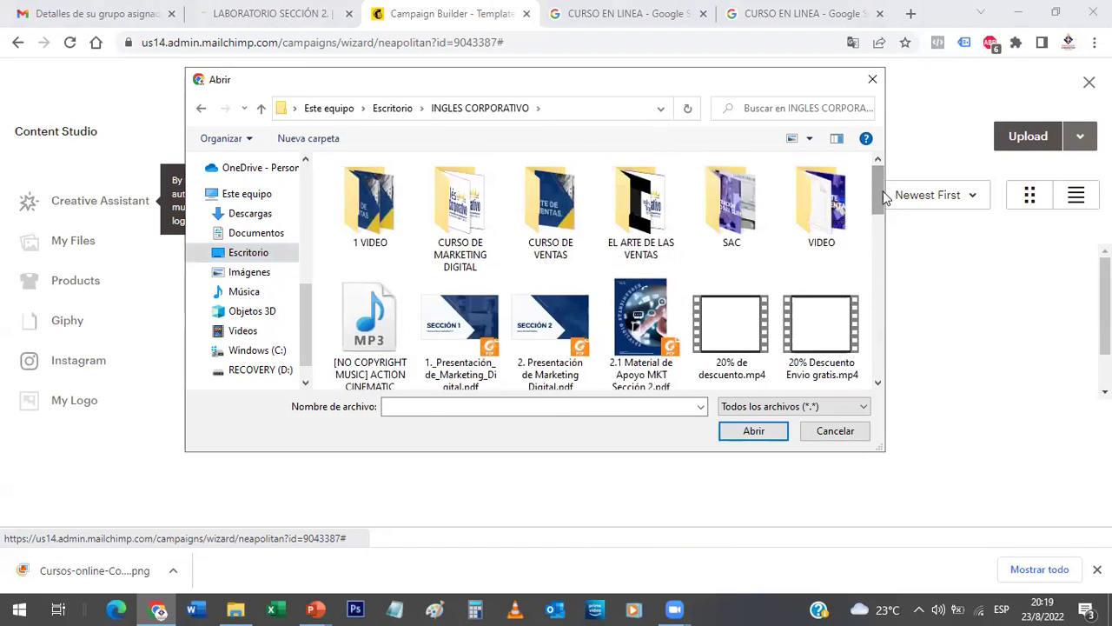
{"action": "double_click", "coordinate": [743, 217]}
{"action": "left_click", "coordinate": [734, 213]}
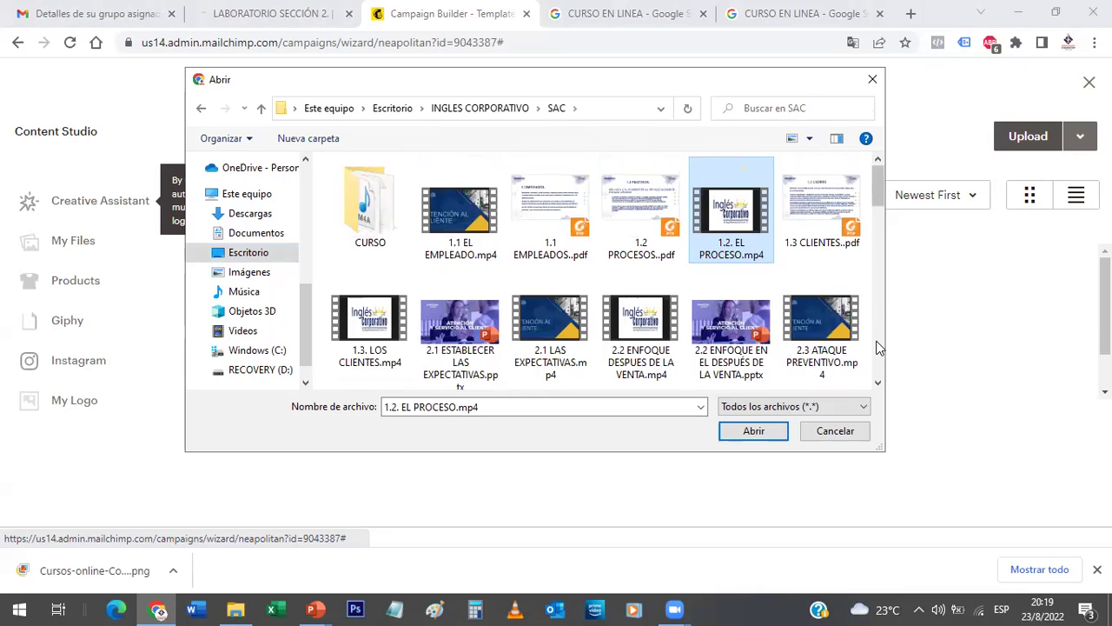
Upload Cursos-online-Covid19.png from the SAC folder and use it as the photo beneath the "APRENDE INGLÉS YA!" heading.
{"action": "scroll", "coordinate": [878, 346], "scroll_direction": "down", "scroll_amount": 1}
{"action": "scroll", "coordinate": [878, 346], "scroll_direction": "down", "scroll_amount": 2}
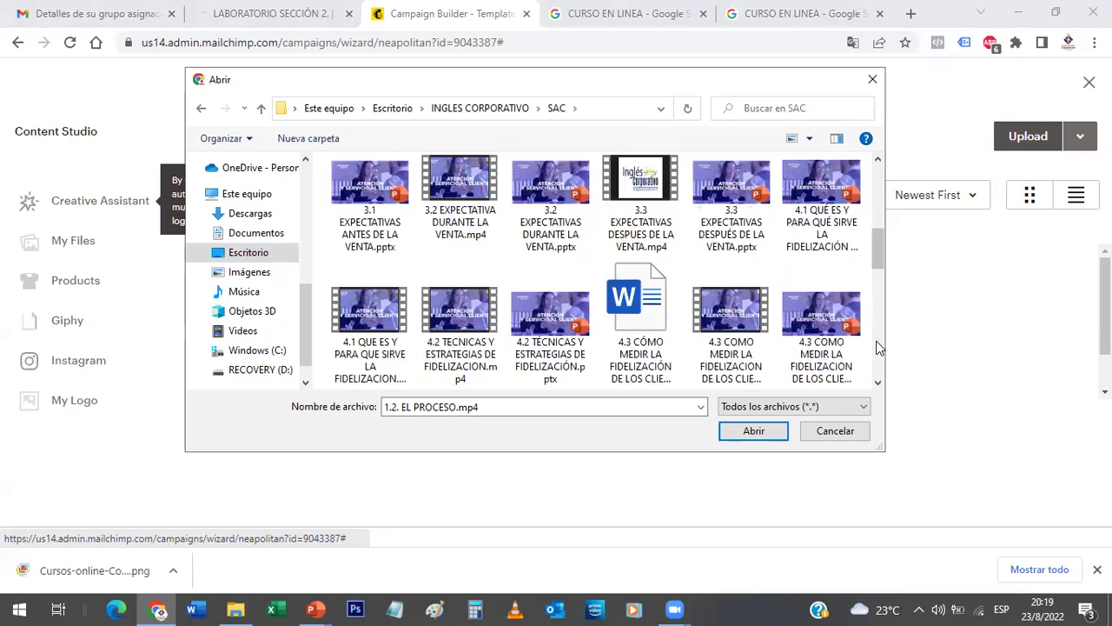
{"action": "scroll", "coordinate": [878, 345], "scroll_direction": "down", "scroll_amount": 3}
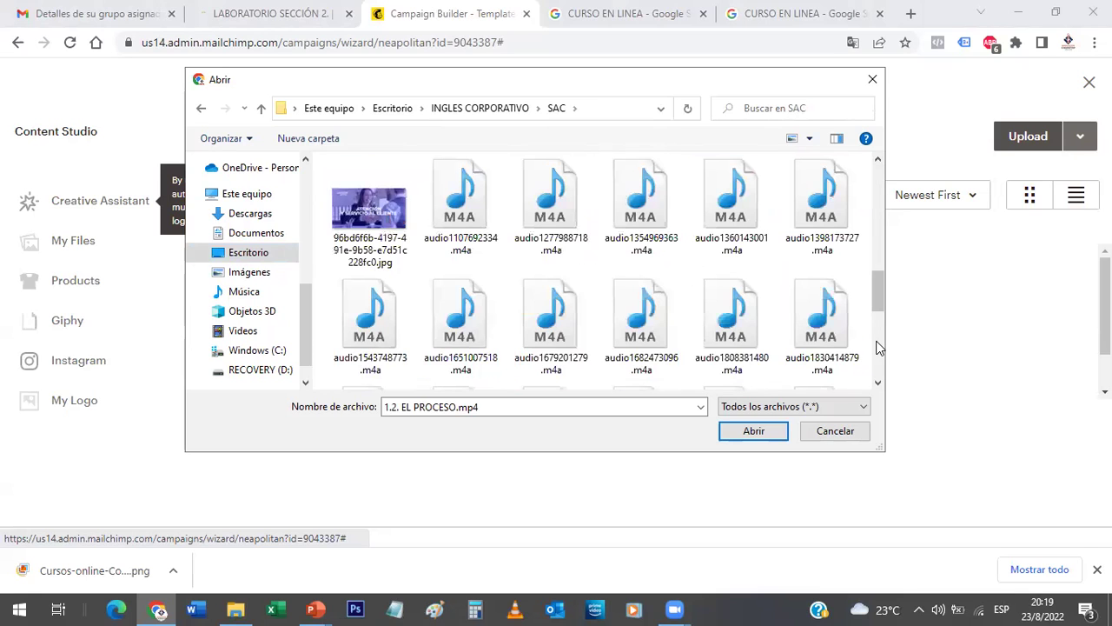
{"action": "scroll", "coordinate": [877, 346], "scroll_direction": "down", "scroll_amount": 3}
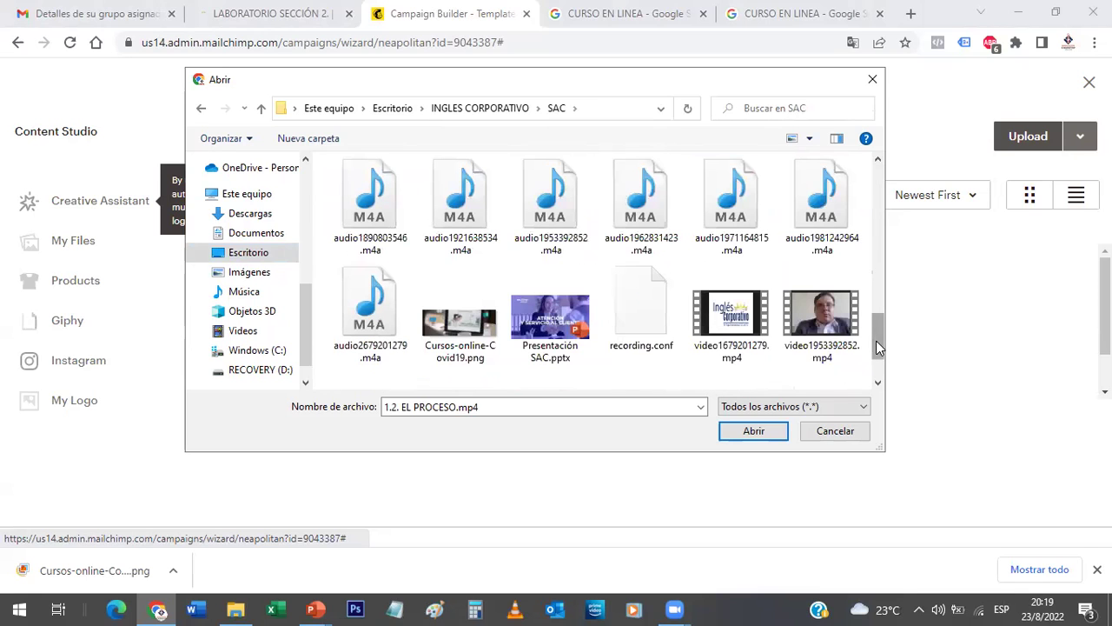
{"action": "left_click", "coordinate": [439, 317]}
{"action": "left_click", "coordinate": [771, 432]}
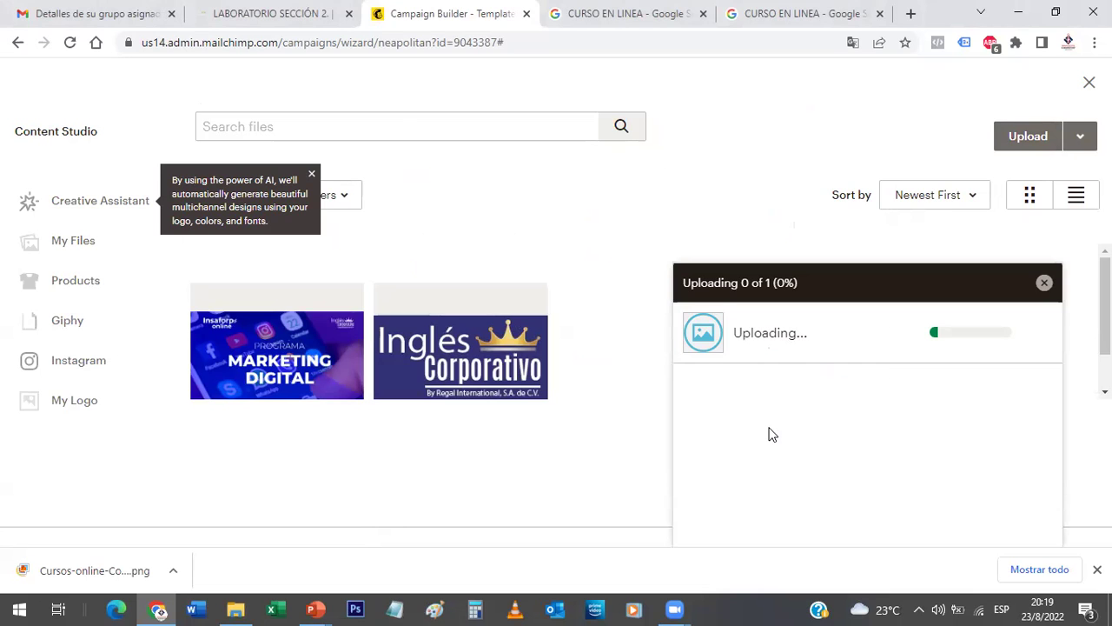
{"action": "key", "text": "Escape"}
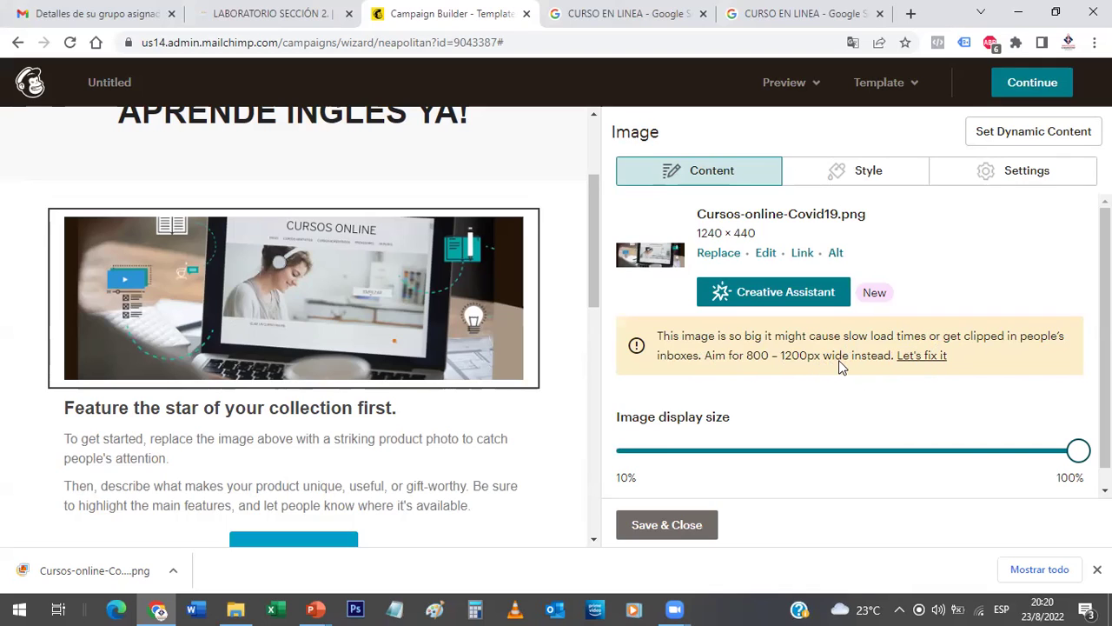
{"action": "left_click", "coordinate": [924, 356]}
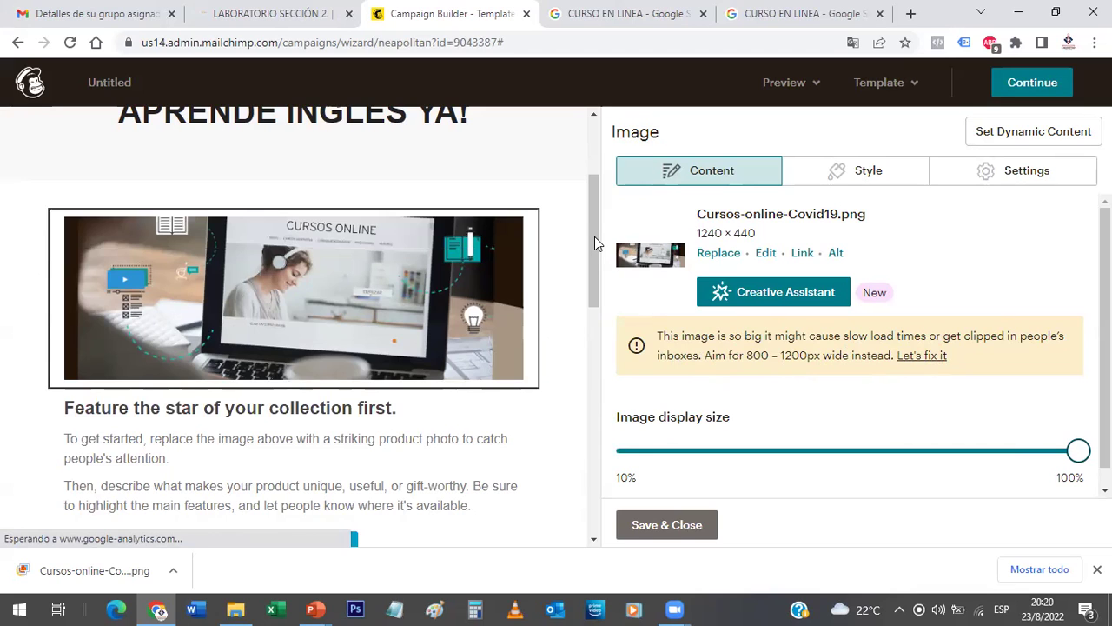
{"action": "scroll", "coordinate": [594, 236], "scroll_direction": "down", "scroll_amount": 2}
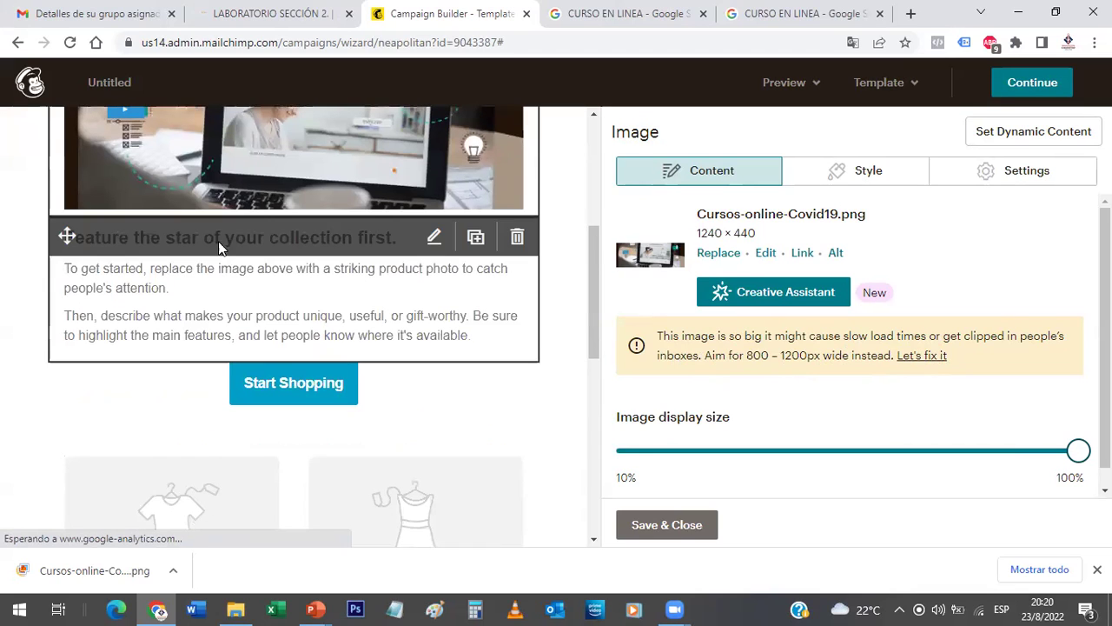
{"action": "left_click", "coordinate": [444, 237]}
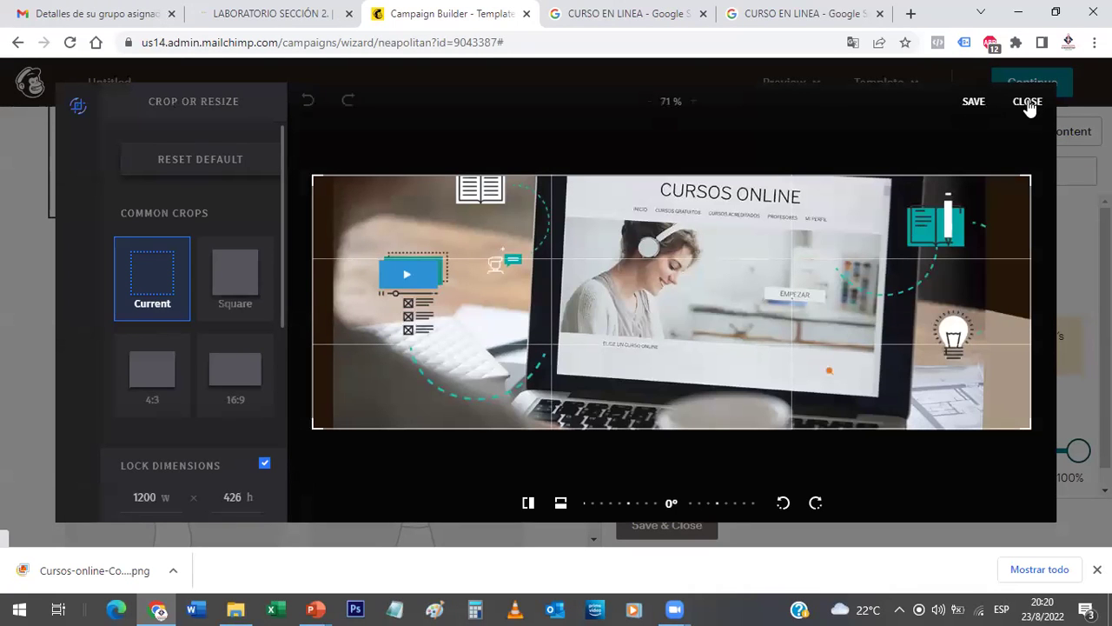
{"action": "left_click", "coordinate": [1028, 103]}
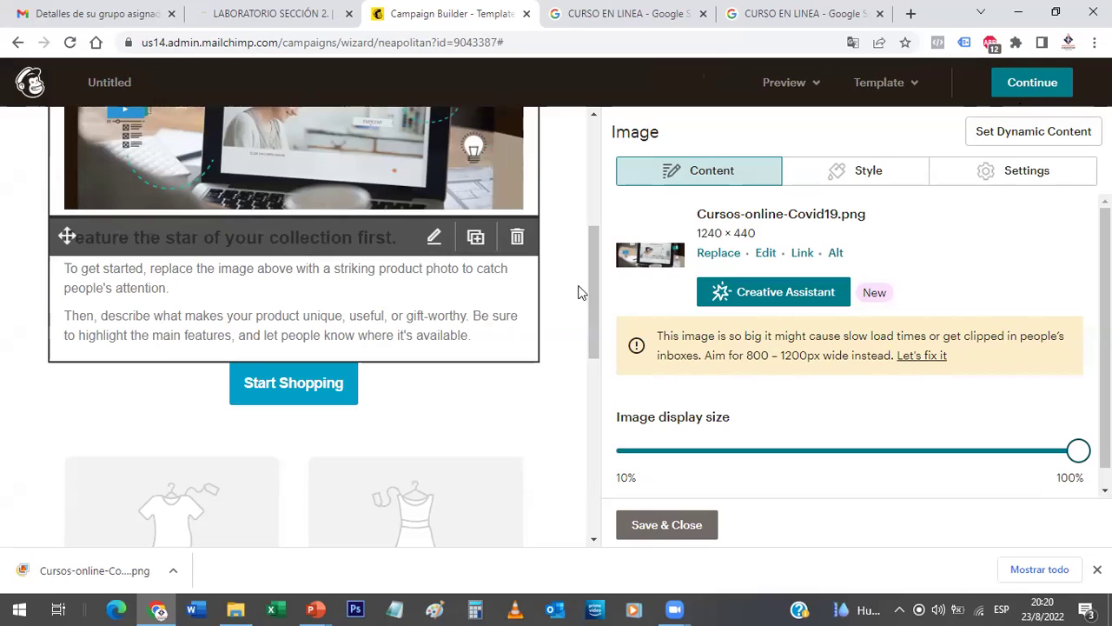
Replace the heading beneath the logo with "CUENTANOS COMO TE PARECIO EL CURSO".
{"action": "left_click_drag", "start_coordinate": [595, 270], "coordinate": [594, 151]}
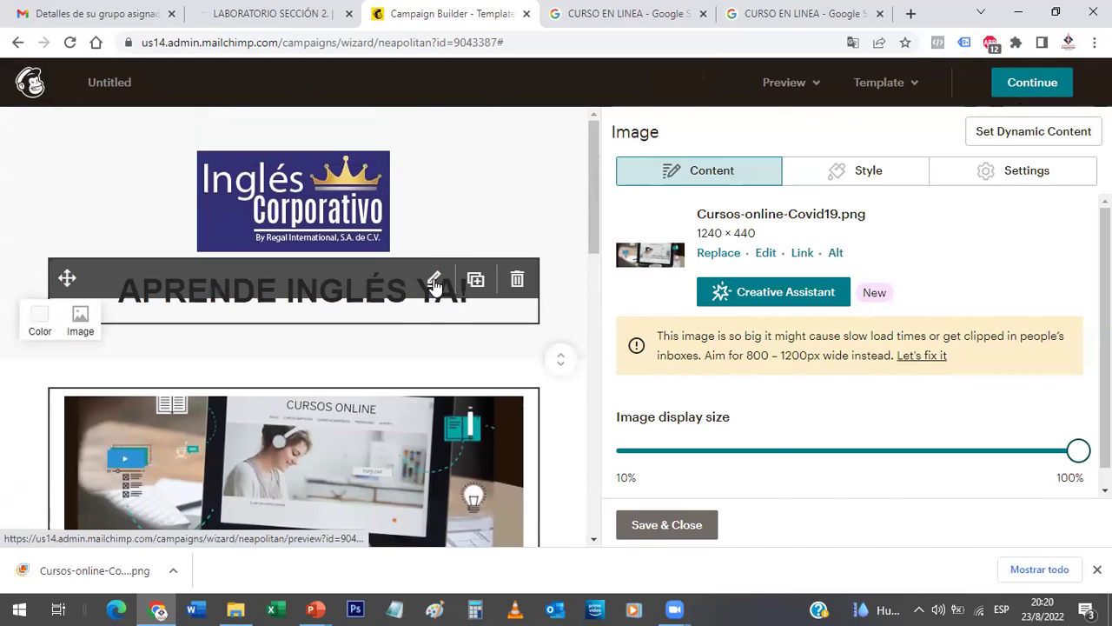
{"action": "left_click", "coordinate": [435, 283]}
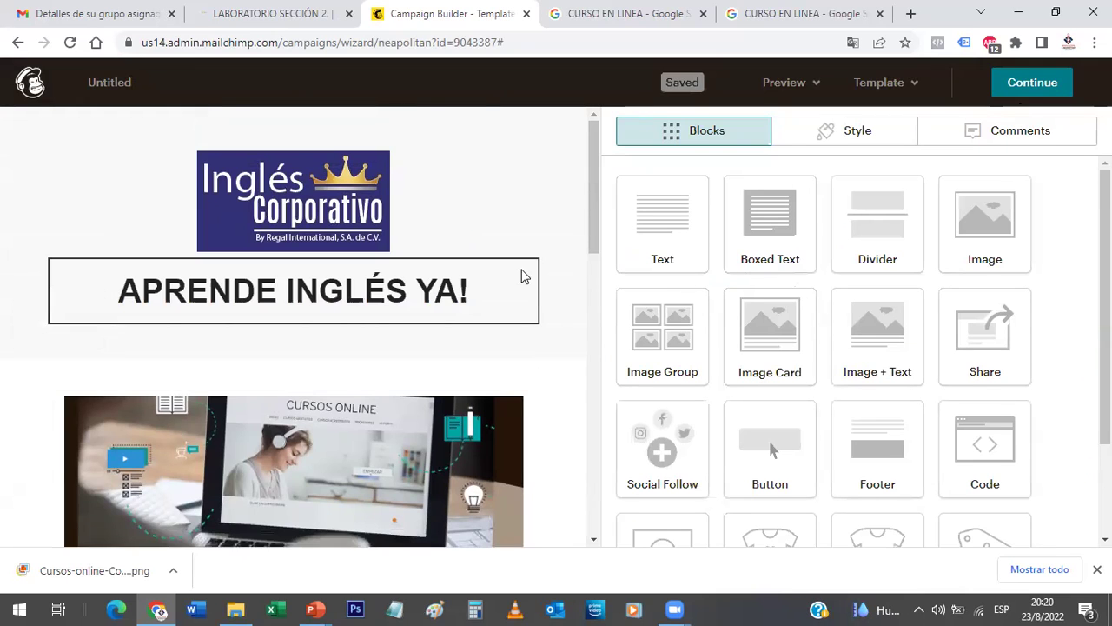
{"action": "left_click", "coordinate": [470, 289]}
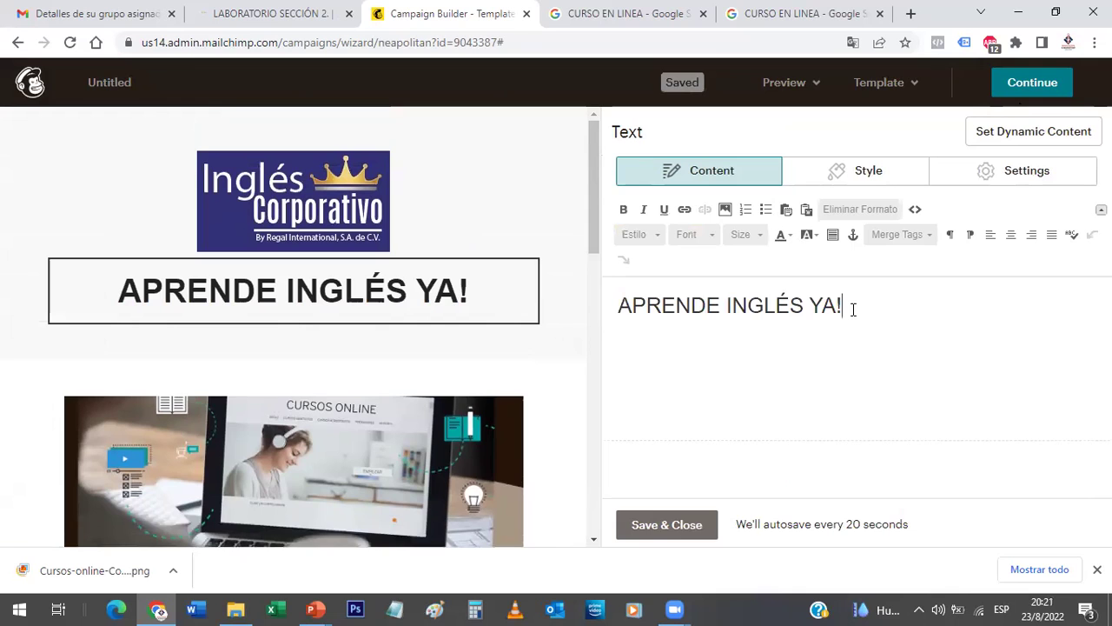
{"action": "left_click_drag", "start_coordinate": [853, 309], "coordinate": [591, 314]}
{"action": "left_click", "coordinate": [591, 320]}
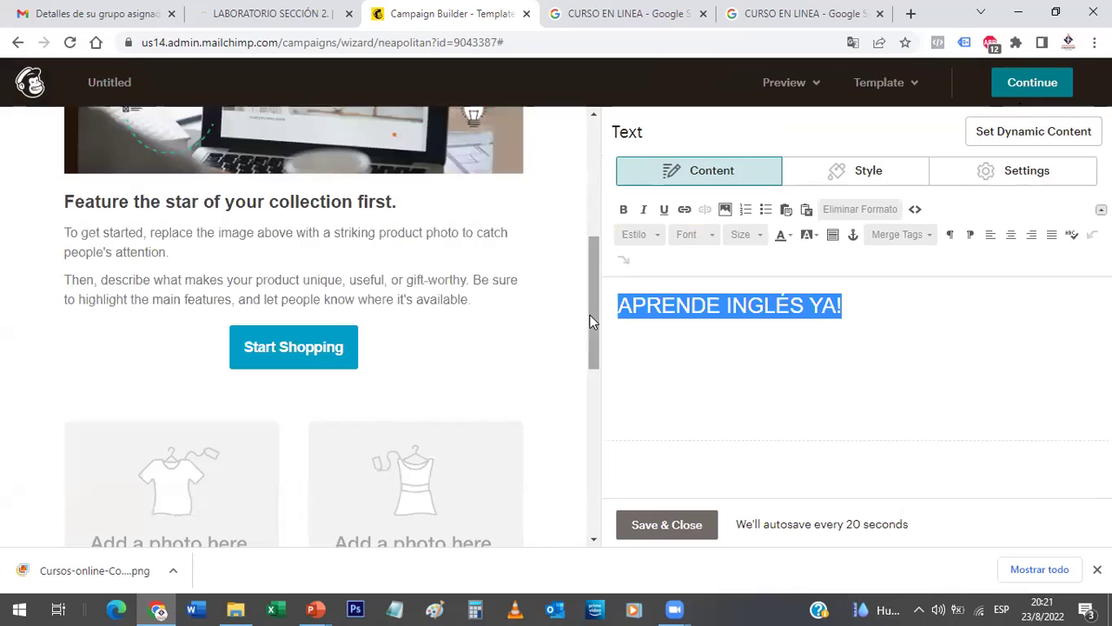
{"action": "type", "text": "CUENT"}
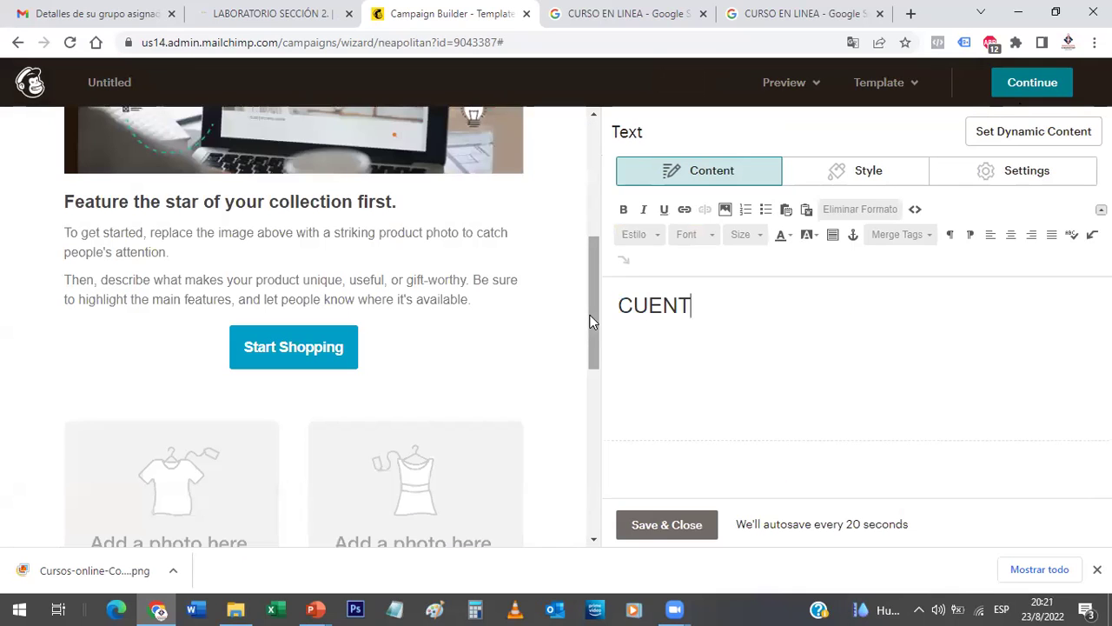
{"action": "type", "text": "ANOS COMO TE PARE"}
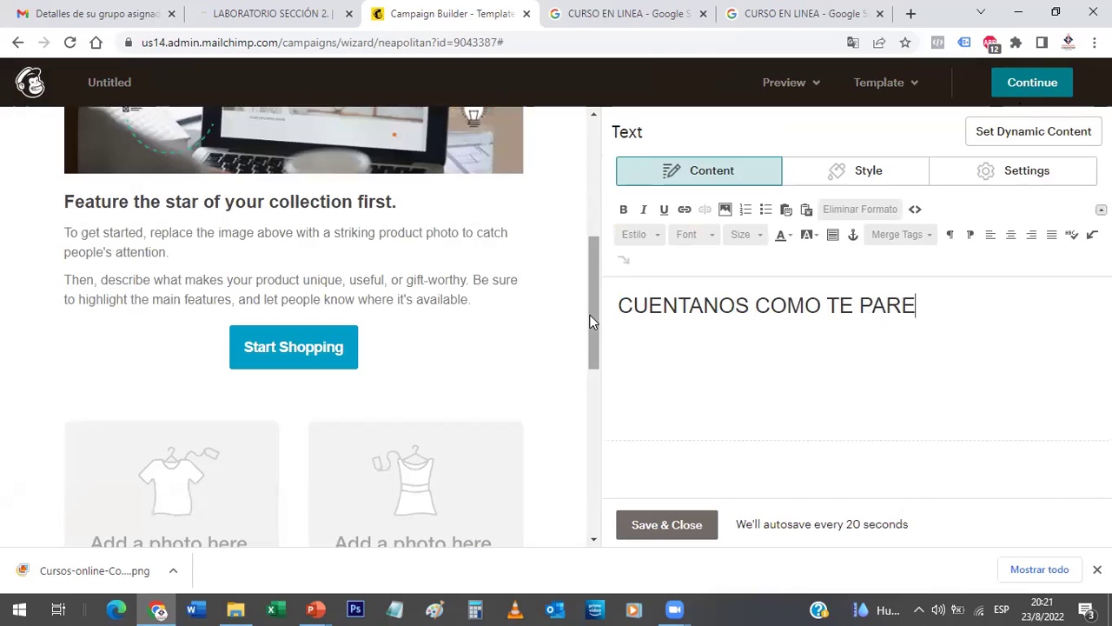
{"action": "type", "text": "CI O EL CURS"}
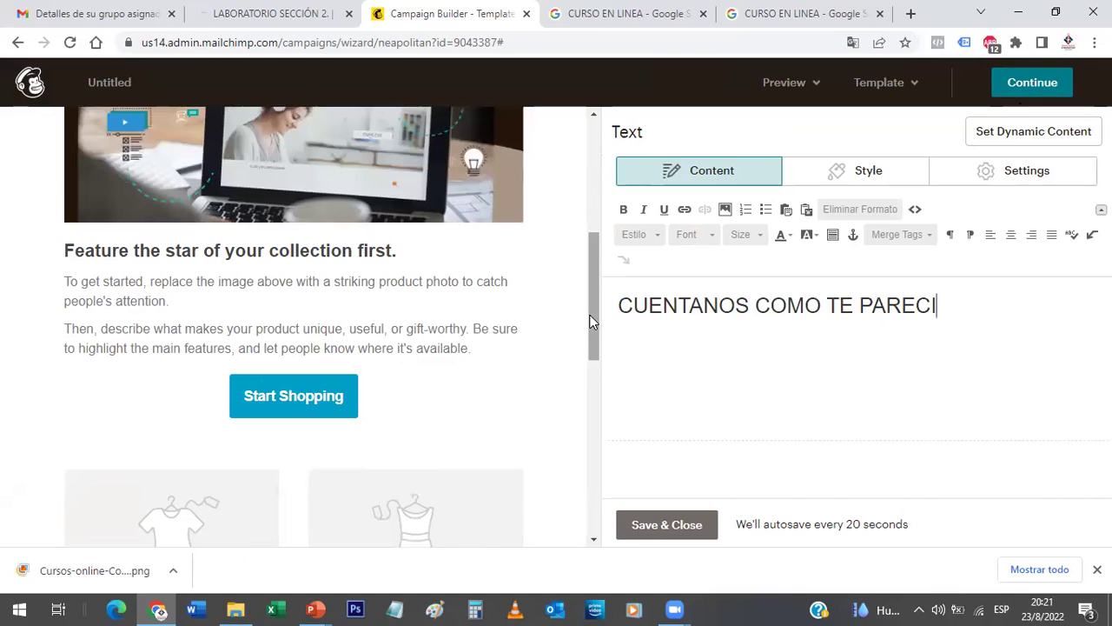
{"action": "type", "text": "O"}
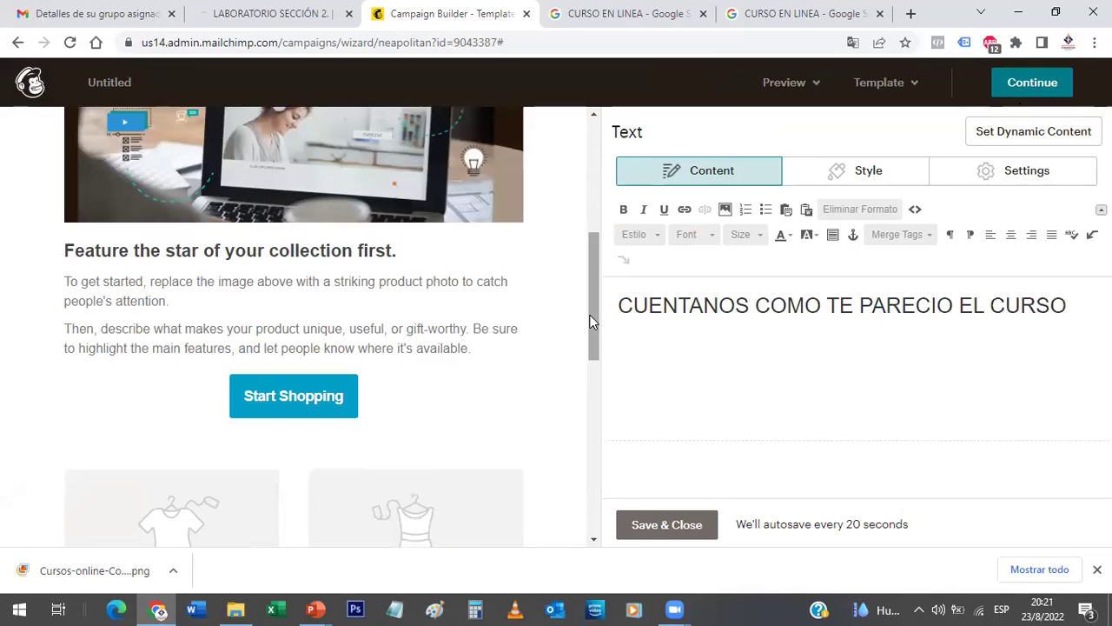
{"action": "left_click_drag", "start_coordinate": [589, 321], "coordinate": [598, 194]}
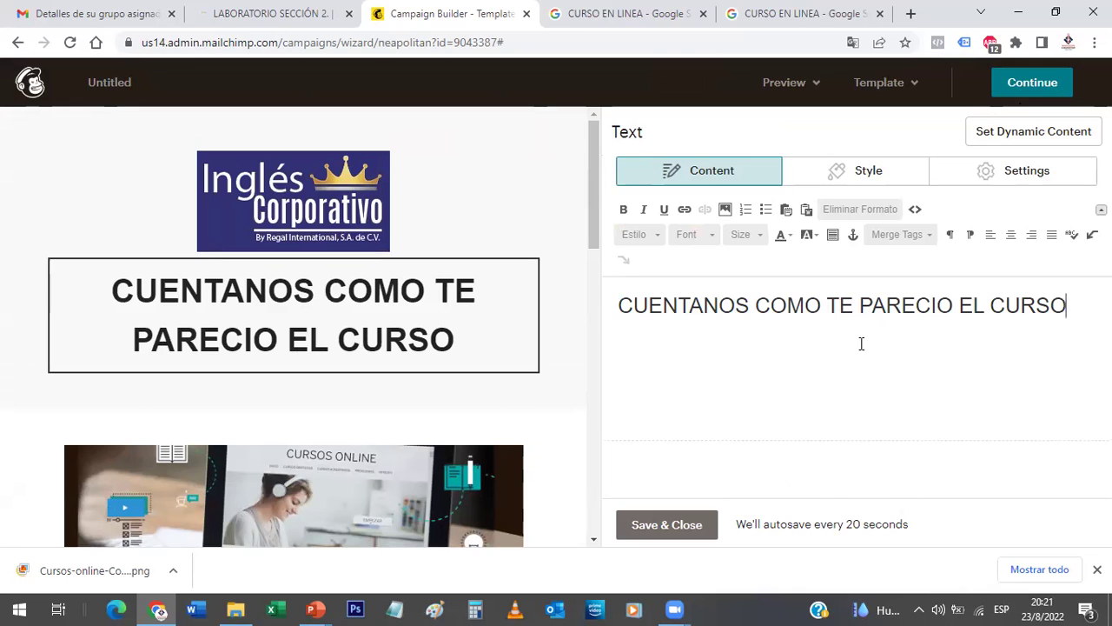
Replace the "Feature the star of your collection first." subheading beneath the photo with "REGALANOS TU OPIÓN Y TE DAMOS PASES 2X1 AL CINE".
{"action": "left_click_drag", "start_coordinate": [591, 177], "coordinate": [596, 300]}
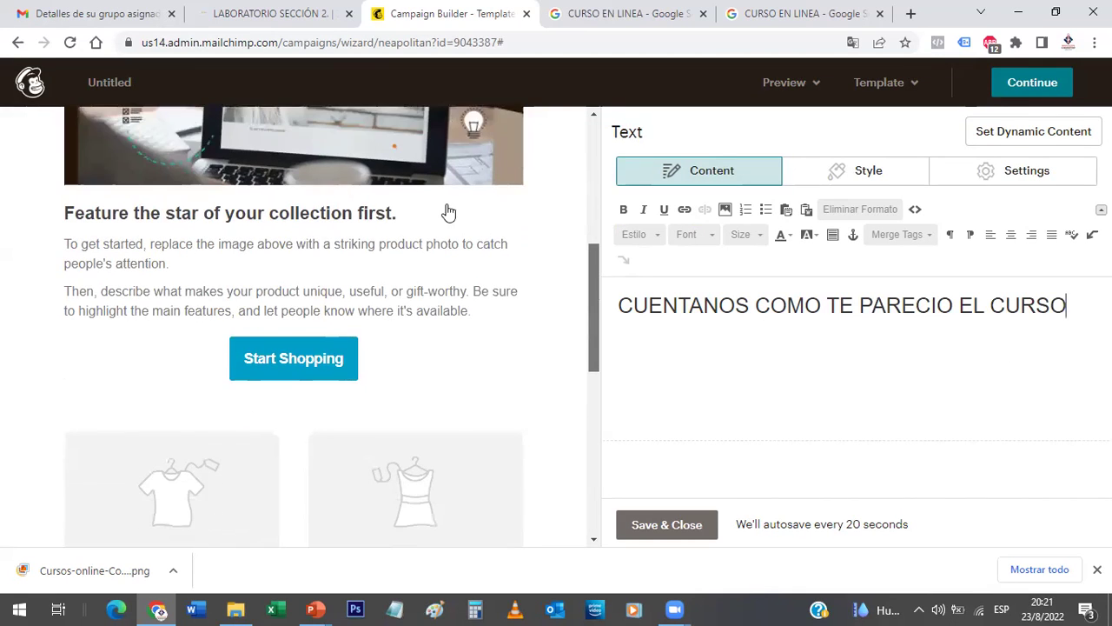
{"action": "left_click", "coordinate": [432, 217]}
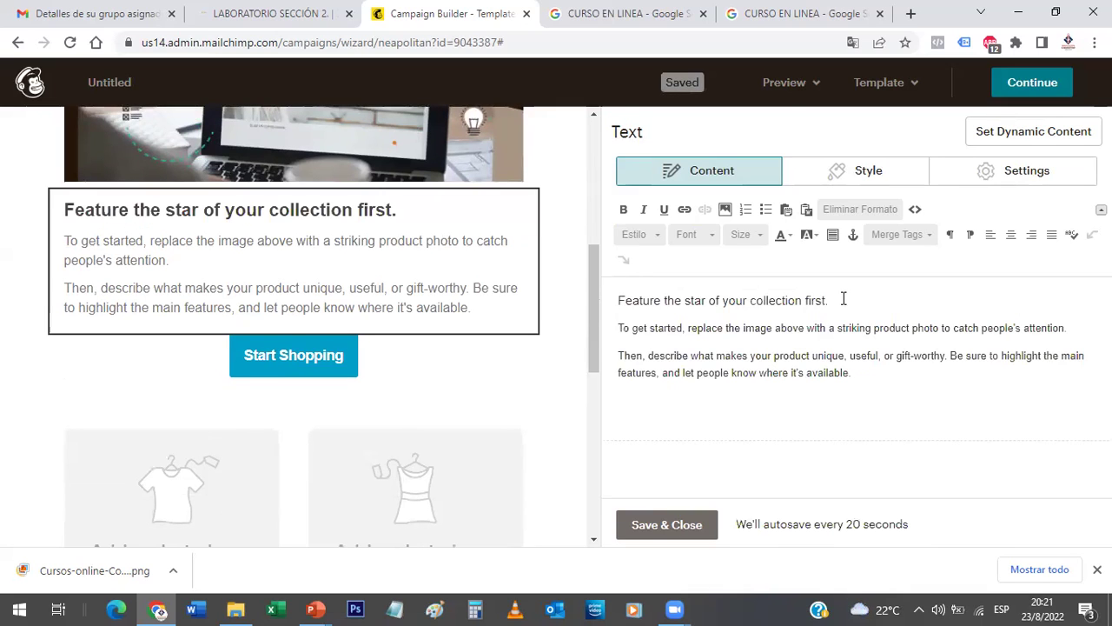
{"action": "left_click", "coordinate": [628, 299]}
{"action": "key", "text": "shift+End"}
{"action": "left_click_drag", "start_coordinate": [617, 301], "coordinate": [618, 302]}
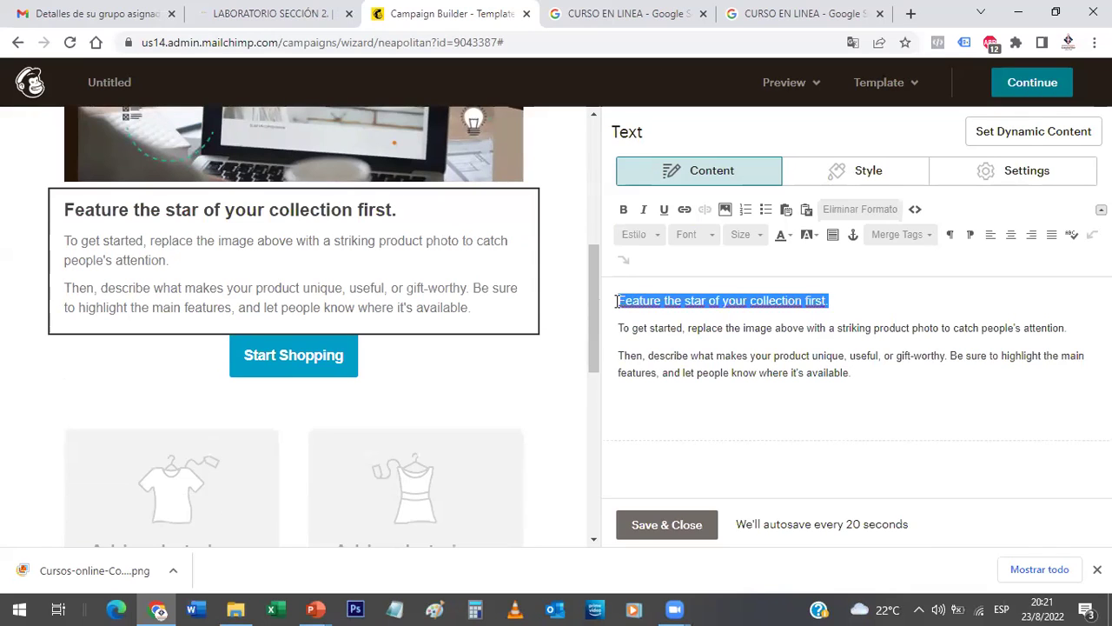
{"action": "type", "text": "REGALA"}
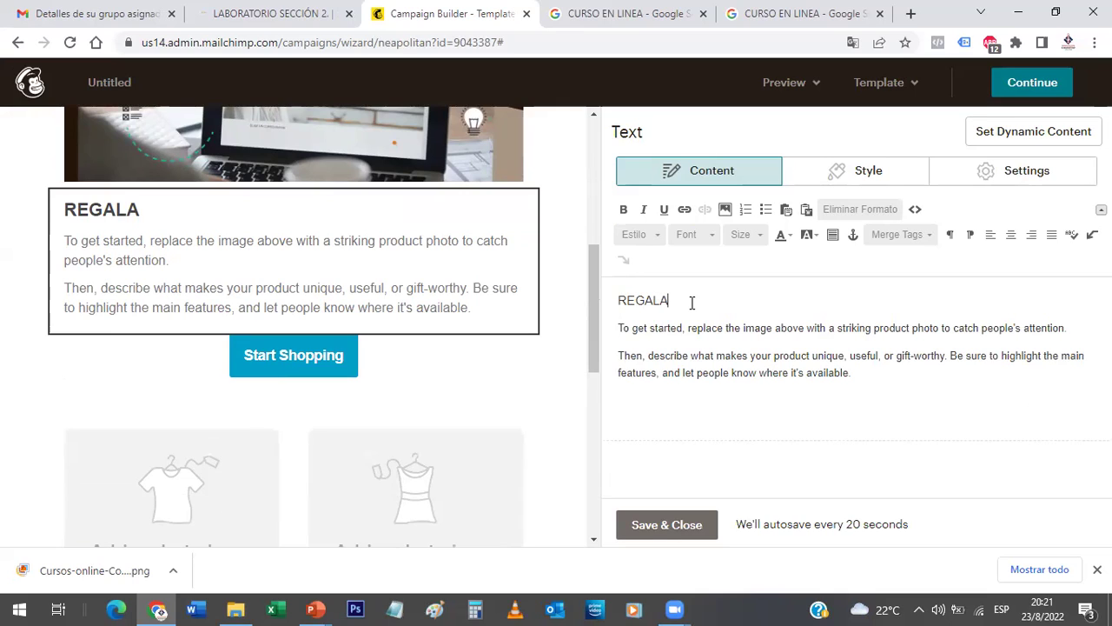
{"action": "type", "text": "NONOSS TU OPION"}
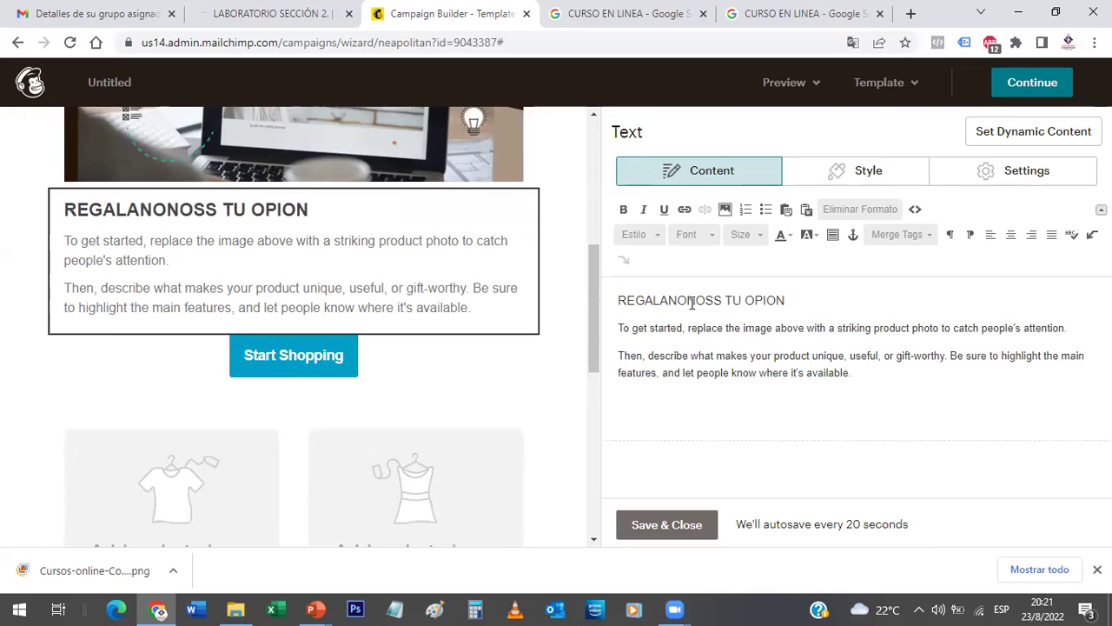
{"action": "key", "text": "BackSpace"}
{"action": "key", "text": "BackSpace"}
{"action": "key", "text": "BackSpace"}
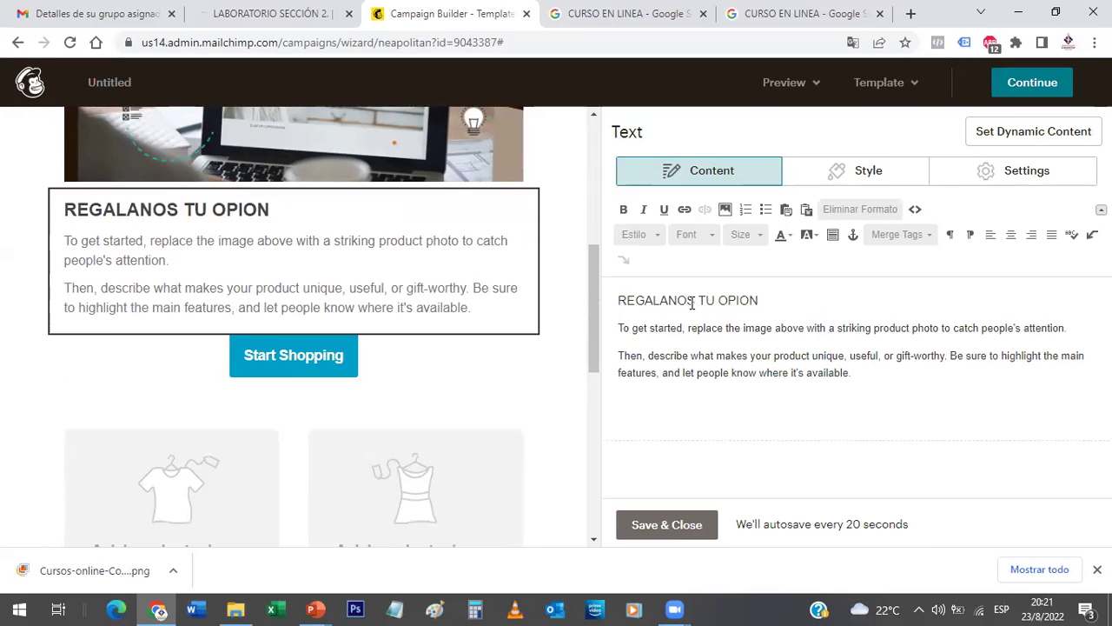
{"action": "left_click", "coordinate": [747, 300]}
{"action": "key", "text": "BackSpace"}
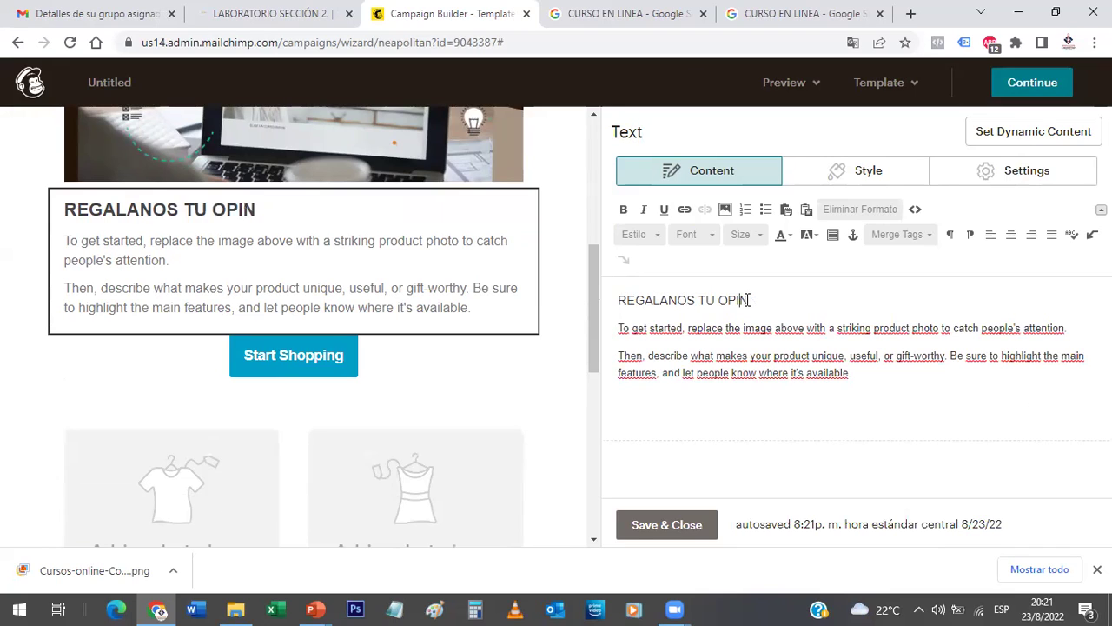
{"action": "type", "text": "Ó"}
{"action": "type", "text": "?"}
{"action": "type", "text": " TE DA"}
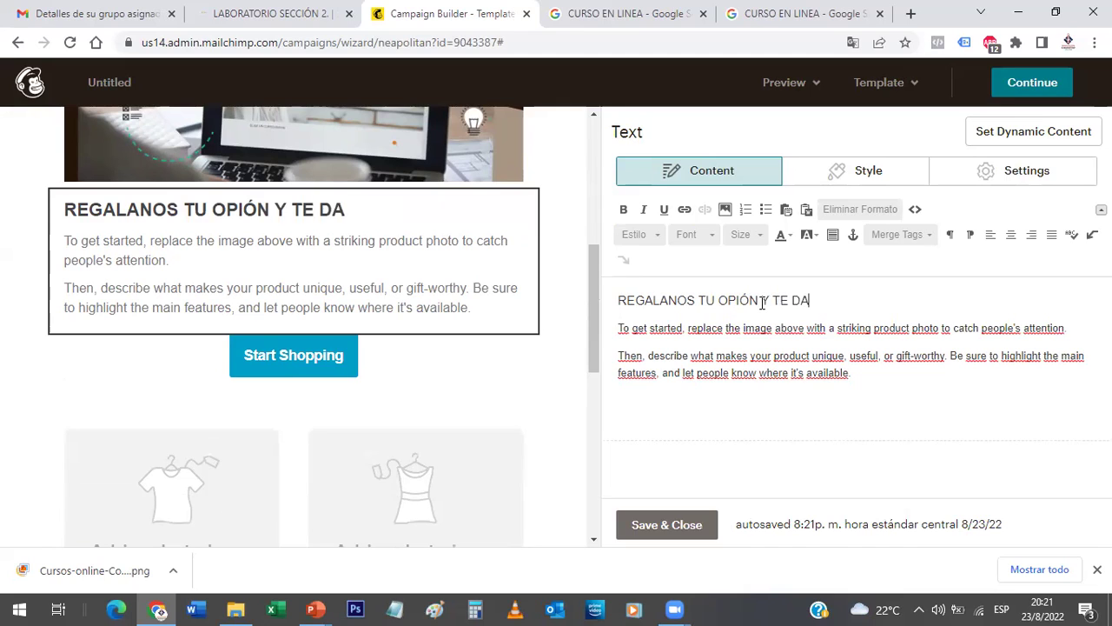
{"action": "type", "text": "MOS"}
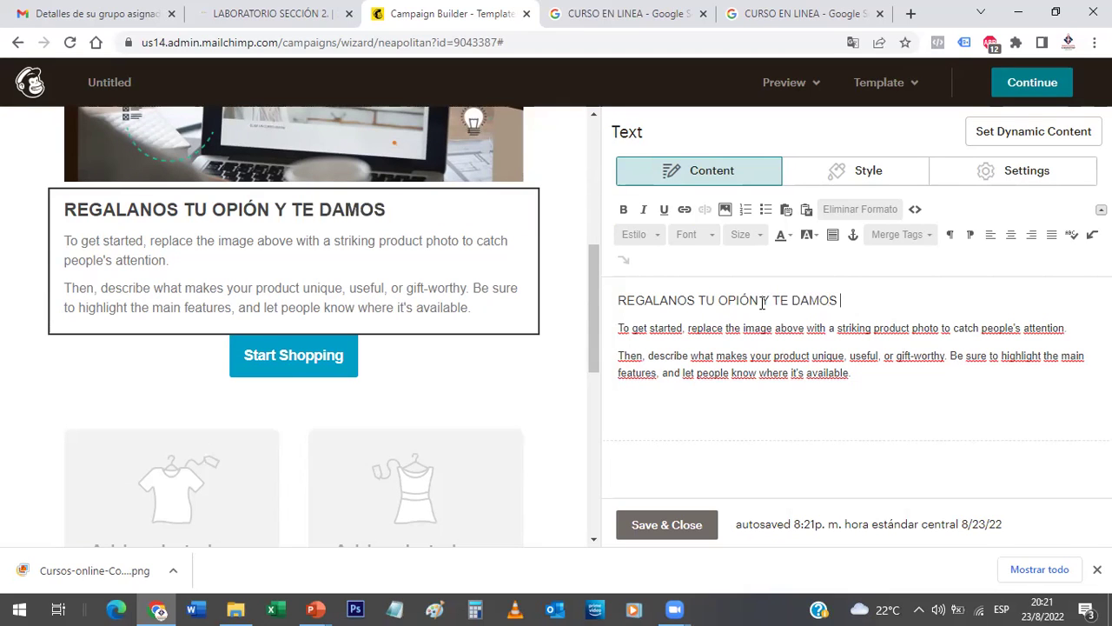
{"action": "type", "text": " PASES 2X1 AL CINE"}
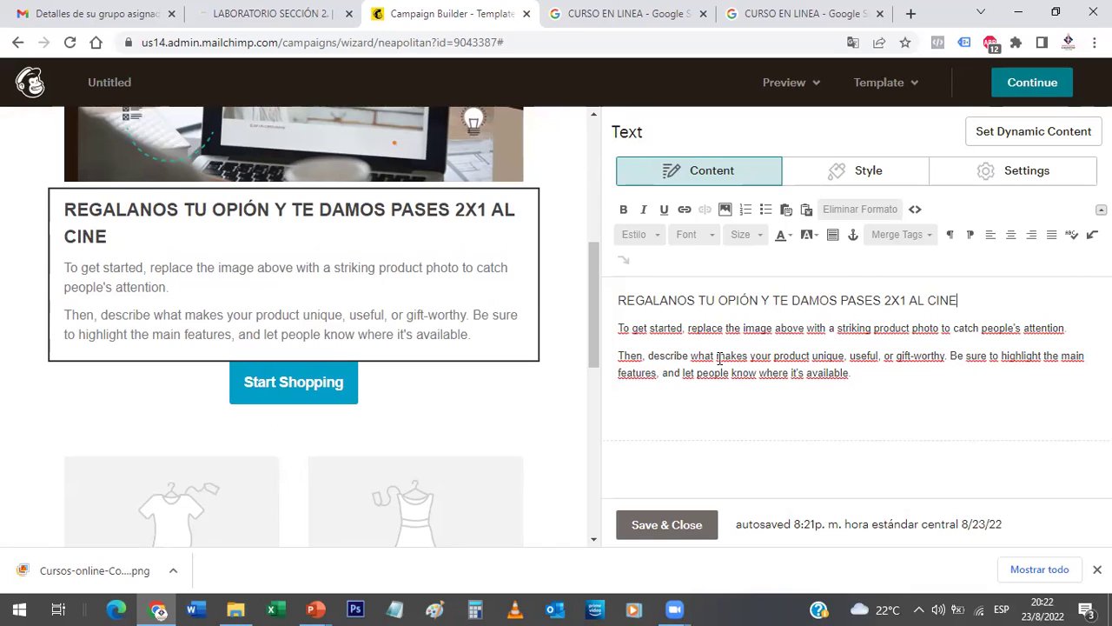
Remove the two placeholder paragraphs beneath the subheading in the text block under the photo.
{"action": "left_click_drag", "start_coordinate": [852, 376], "coordinate": [619, 325]}
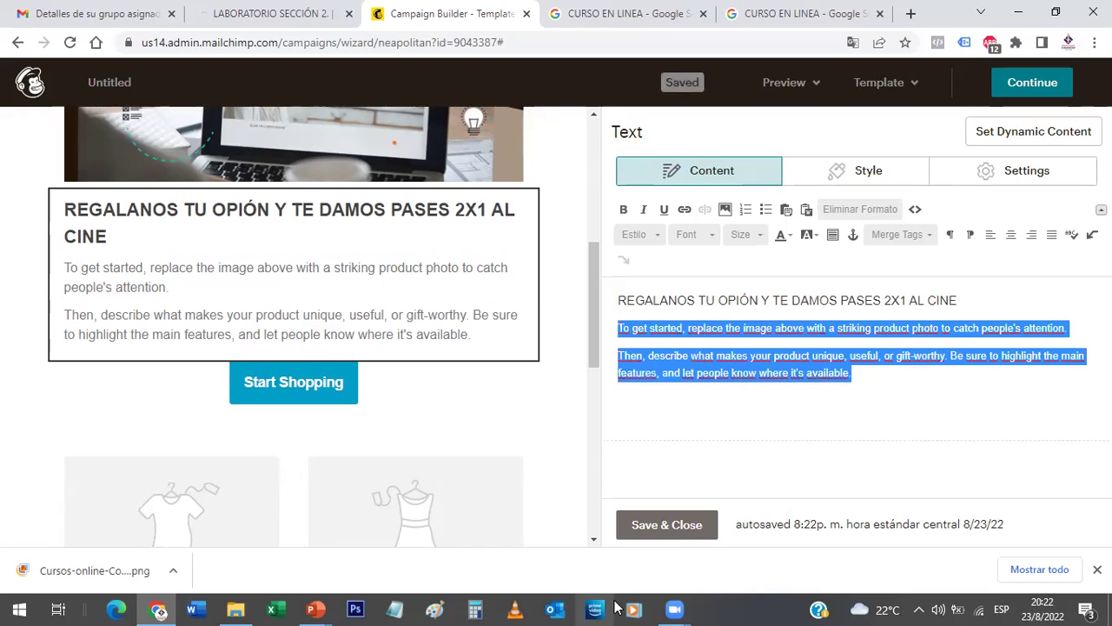
{"action": "type", "text": "¿QUE TAL"}
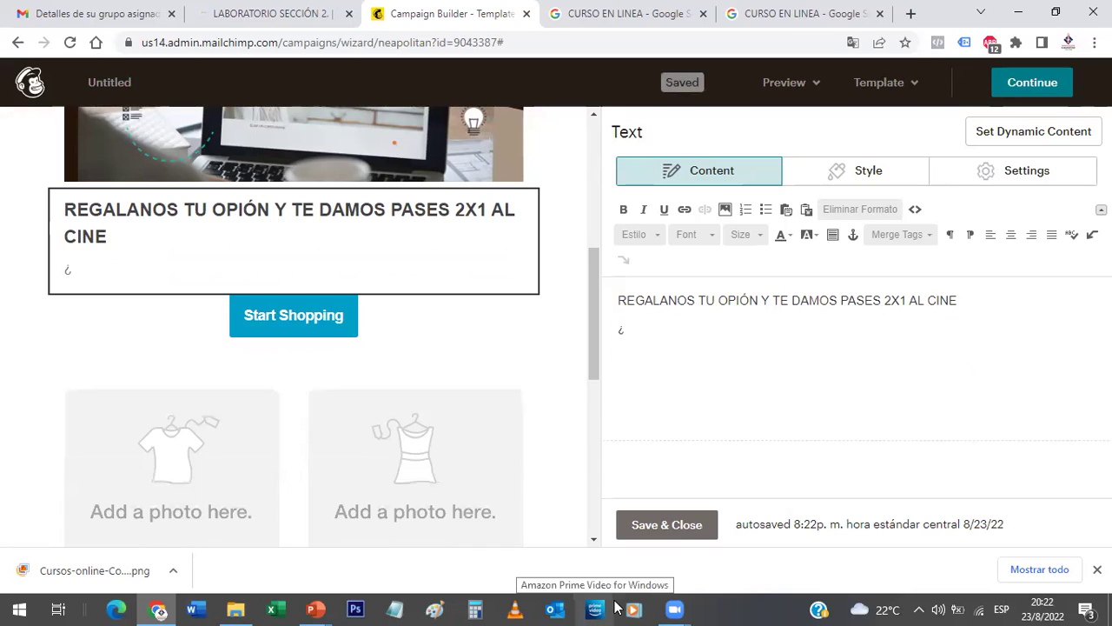
{"action": "key", "text": "BackSpace"}
{"action": "key", "text": "BackSpace"}
{"action": "key", "text": "BackSpace"}
{"action": "key", "text": "BackSpace"}
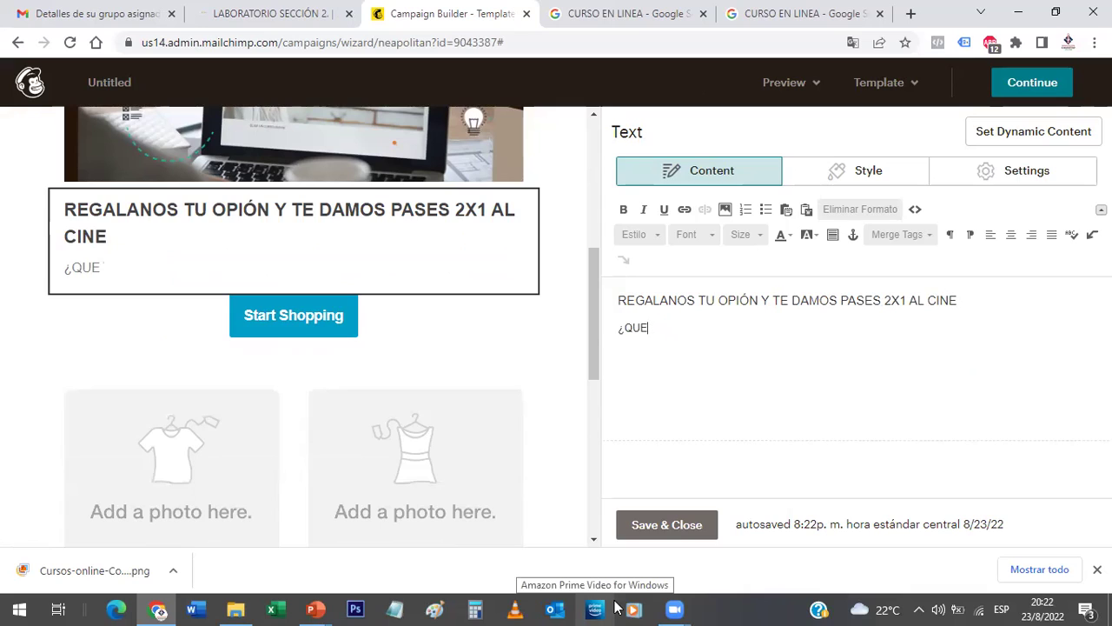
{"action": "type", "text": "E TA"}
{"action": "key", "text": "BackSpace"}
{"action": "key", "text": "BackSpace"}
{"action": "key", "text": "BackSpace"}
{"action": "key", "text": "BackSpace"}
{"action": "key", "text": "BackSpace"}
{"action": "key", "text": "BackSpace"}
{"action": "key", "text": "BackSpace"}
{"action": "key", "text": "BackSpace"}
Add the line "Solo contestanos la encuesta a continuación" beneath the cinema-pass subheading.
{"action": "type", "text": "SOLO"}
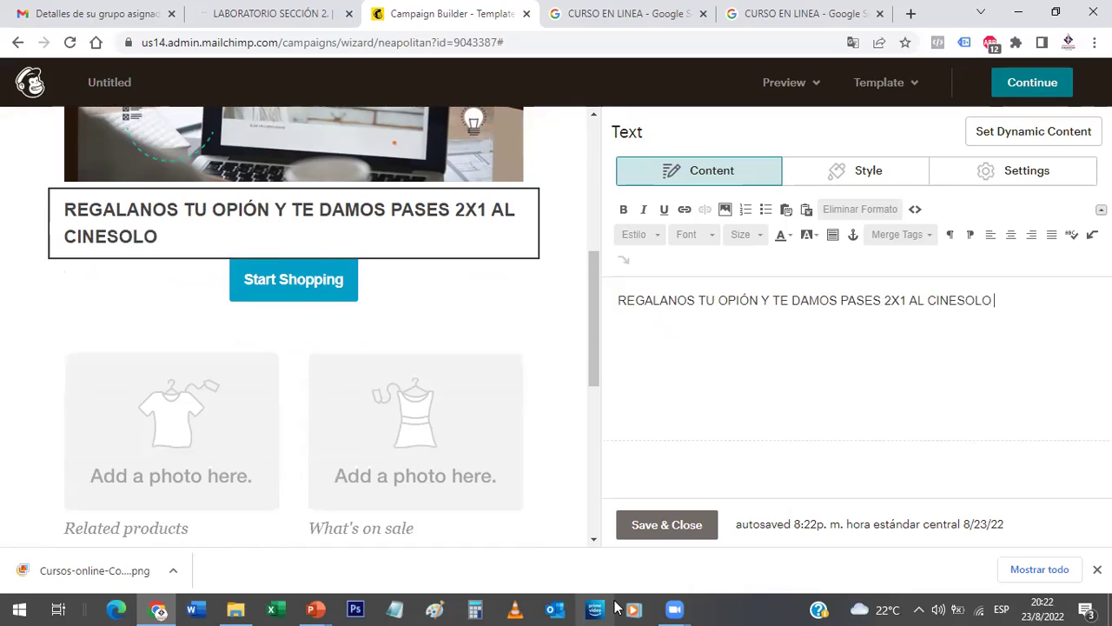
{"action": "key", "text": "BackSpace"}
{"action": "key", "text": "BackSpace"}
{"action": "key", "text": "BackSpace"}
{"action": "key", "text": "BackSpace"}
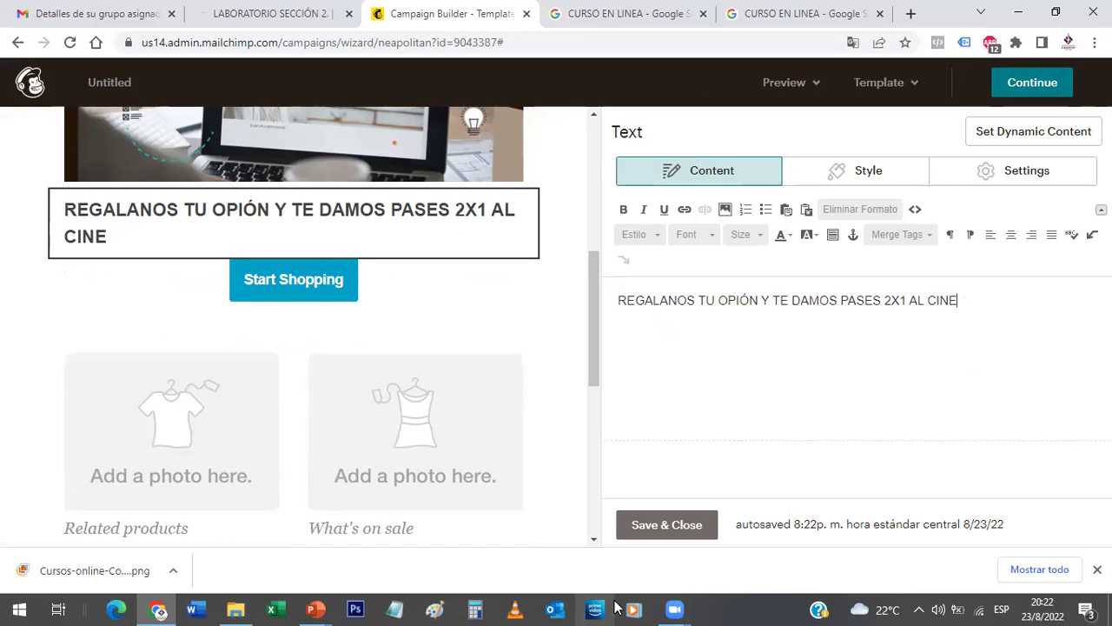
{"action": "key", "text": "Return"}
{"action": "type", "text": "SOLO"}
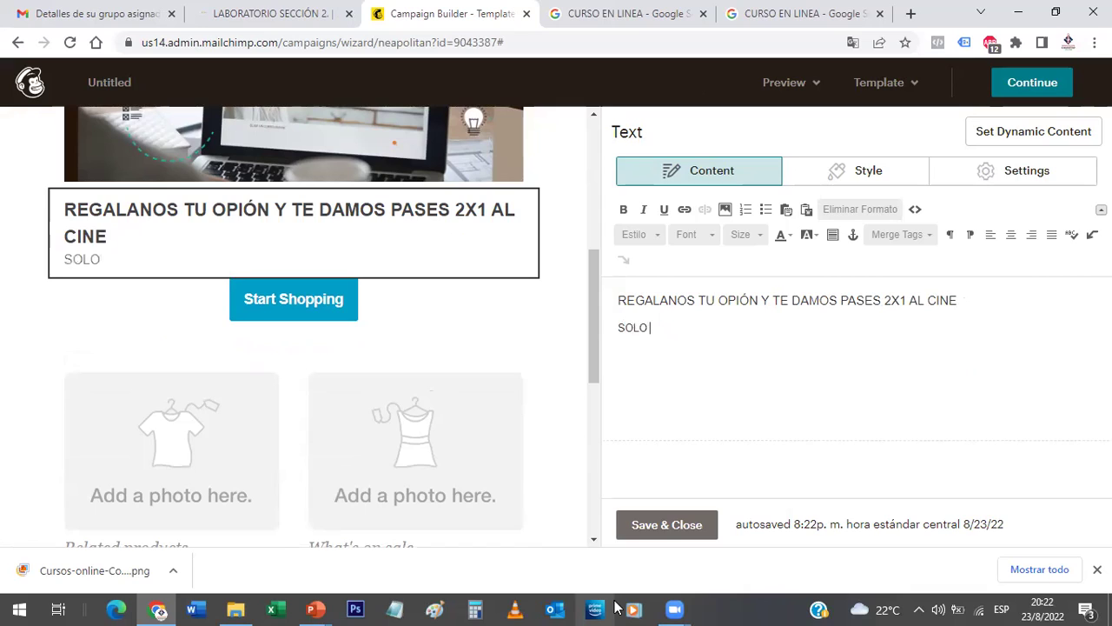
{"action": "type", "text": " CONTE"}
{"action": "key", "text": "BackSpace"}
{"action": "key", "text": "BackSpace"}
{"action": "key", "text": "BackSpace"}
{"action": "key", "text": "BackSpace"}
{"action": "key", "text": "BackSpace"}
{"action": "key", "text": "BackSpace"}
{"action": "key", "text": "BackSpace"}
{"action": "key", "text": "BackSpace"}
{"action": "key", "text": "BackSpace"}
{"action": "type", "text": "olo contestanos "}
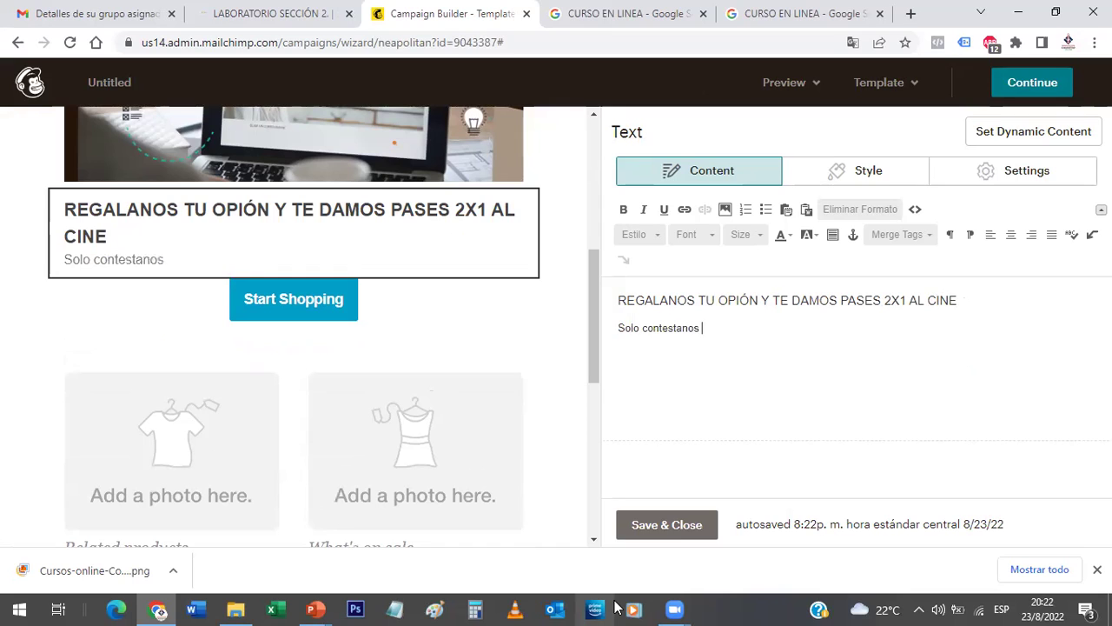
{"action": "type", "text": "la encues"}
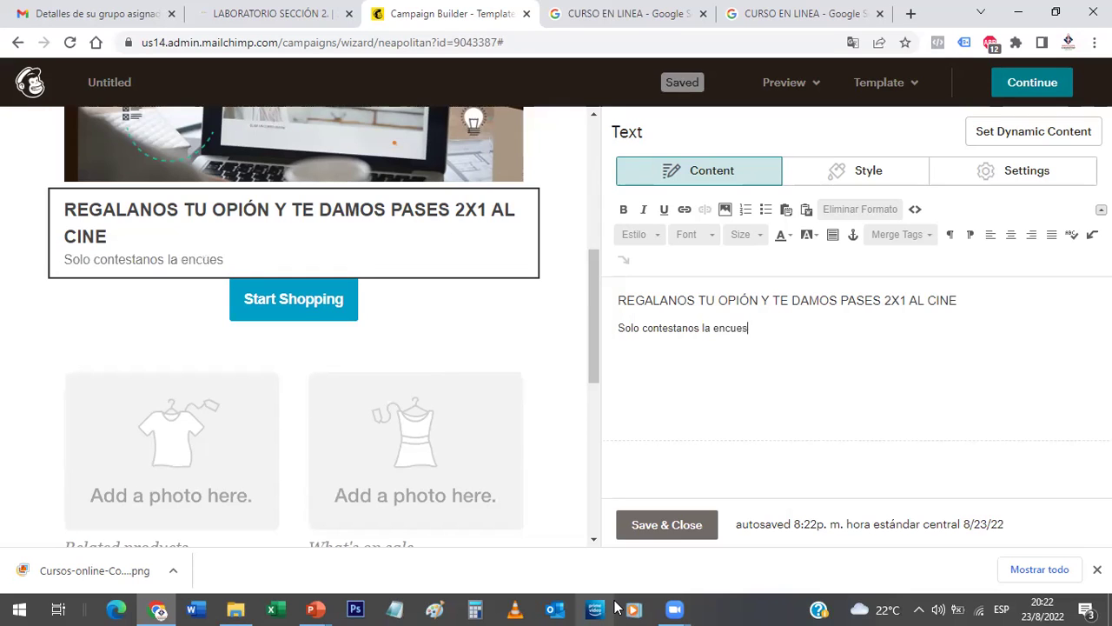
{"action": "type", "text": "ta a continuación"}
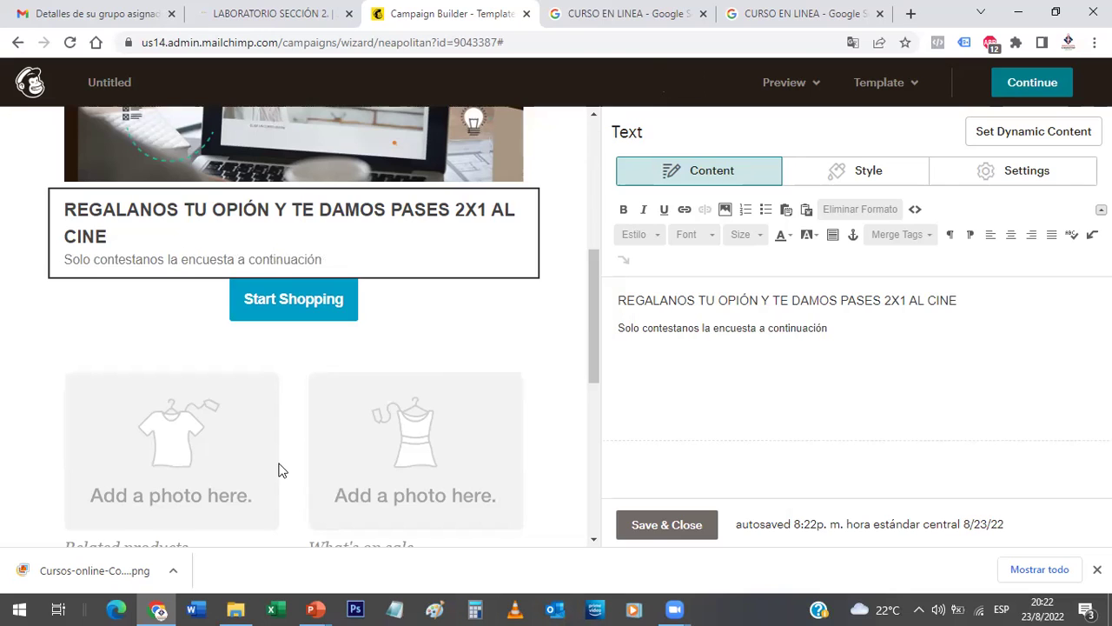
Change the "Start Shopping" button's text to "ENCUESTA AQUÍ", keep it linked to a web address, and save the button.
{"action": "mouse_move", "coordinate": [307, 288]}
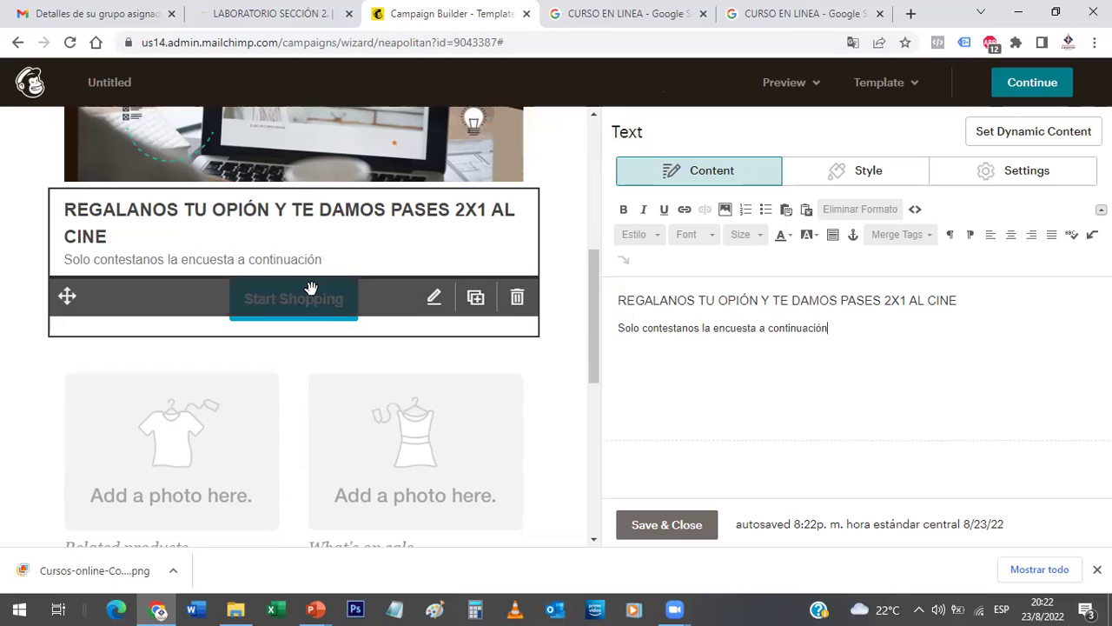
{"action": "left_click", "coordinate": [432, 299]}
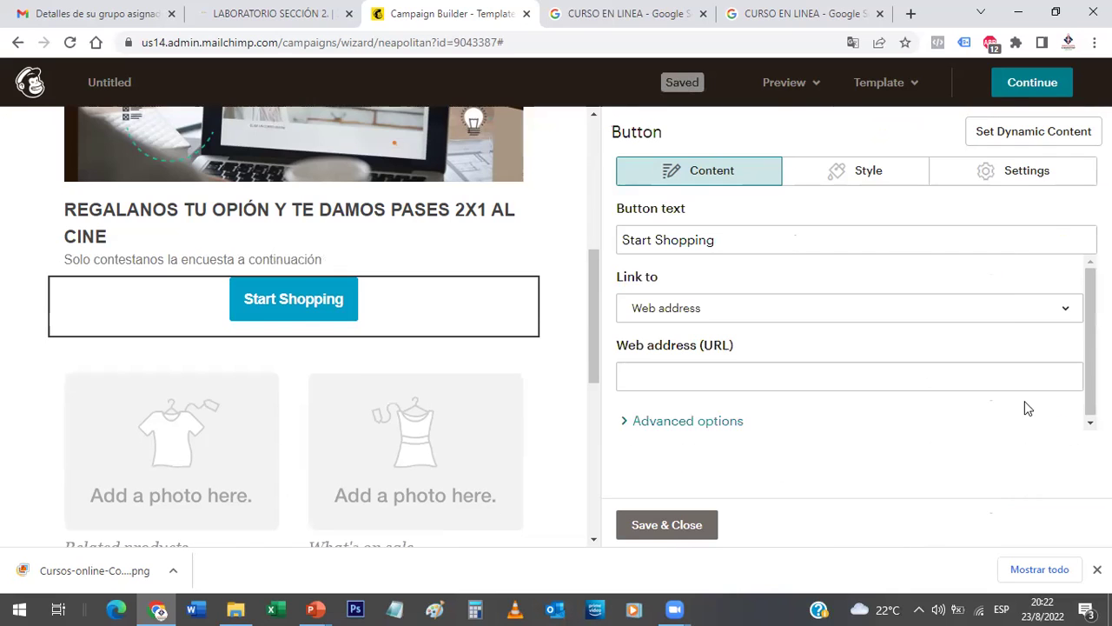
{"action": "left_click", "coordinate": [701, 376]}
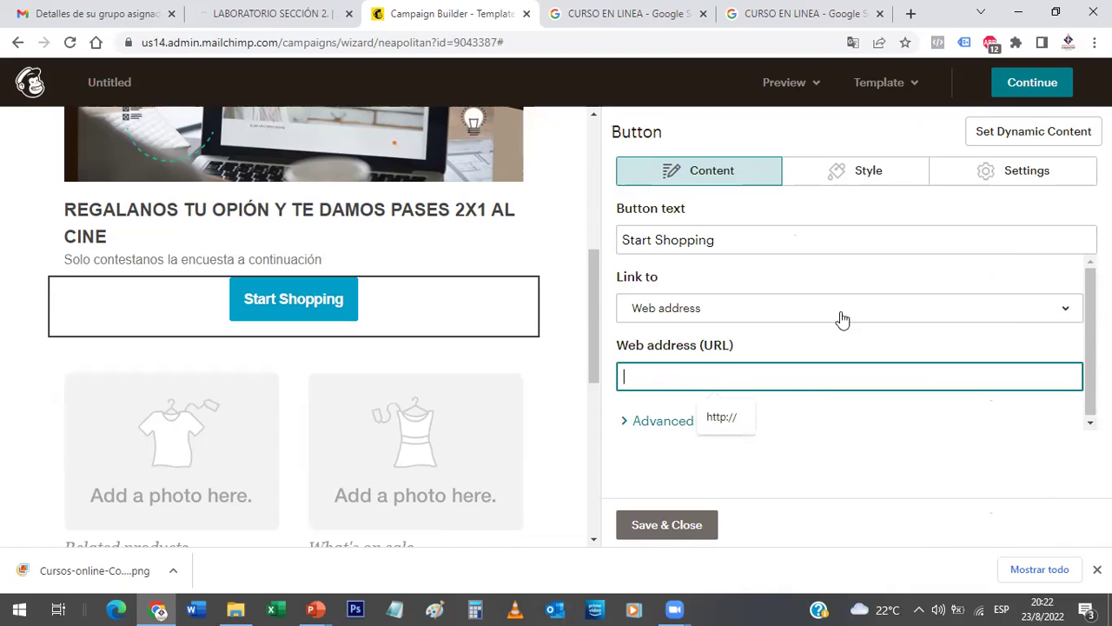
{"action": "left_click", "coordinate": [1070, 311]}
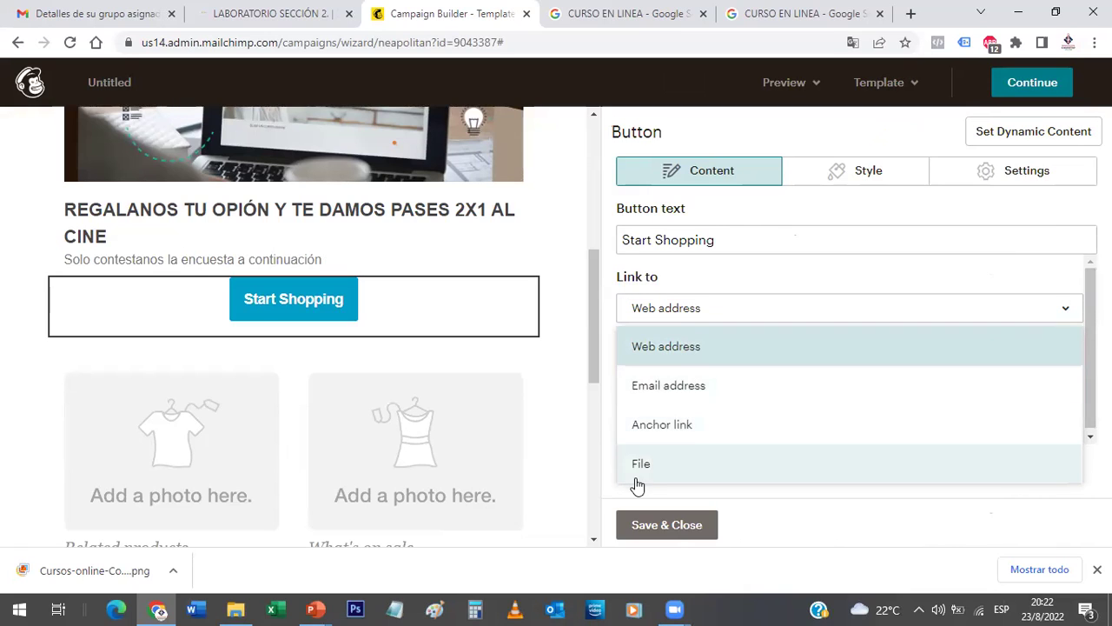
{"action": "left_click", "coordinate": [753, 235]}
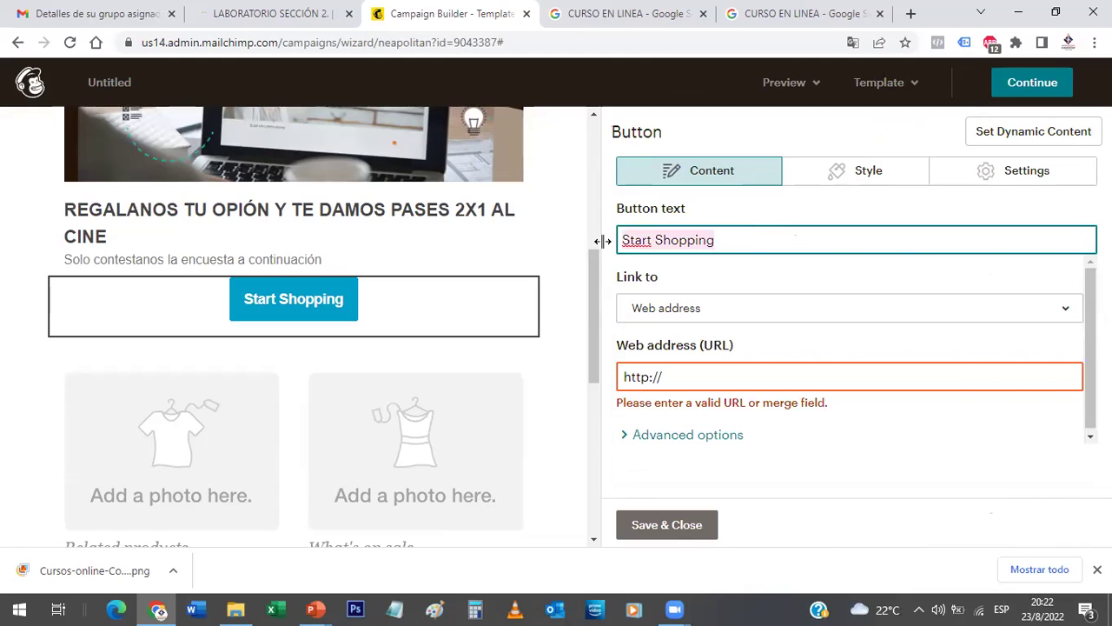
{"action": "type", "text": "Ñ"}
{"action": "key", "text": "BackSpace"}
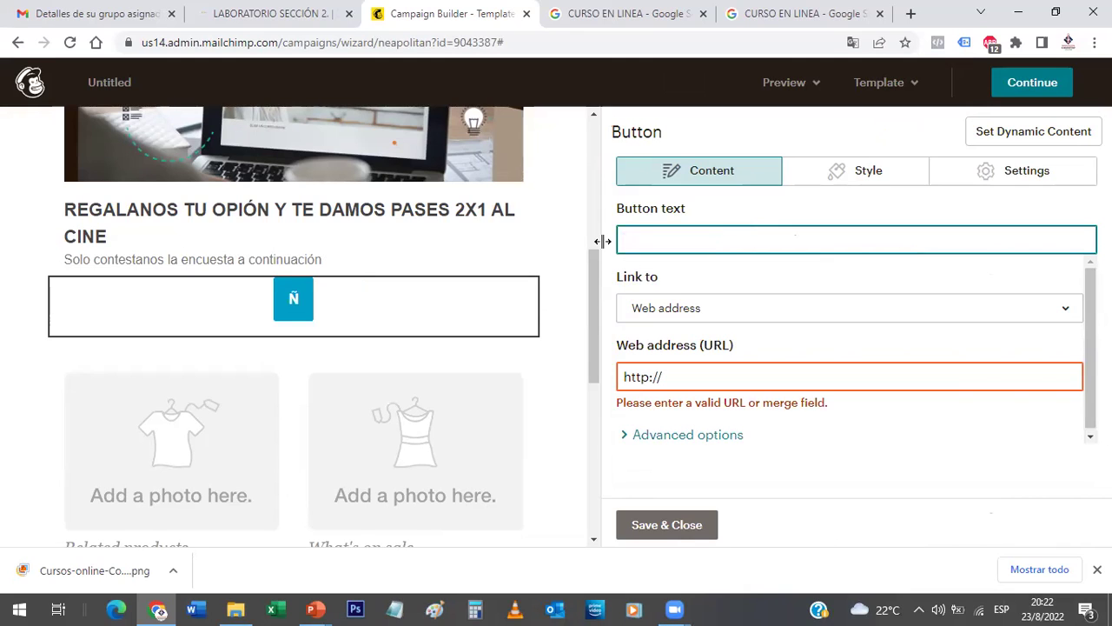
{"action": "type", "text": "ENCUES"}
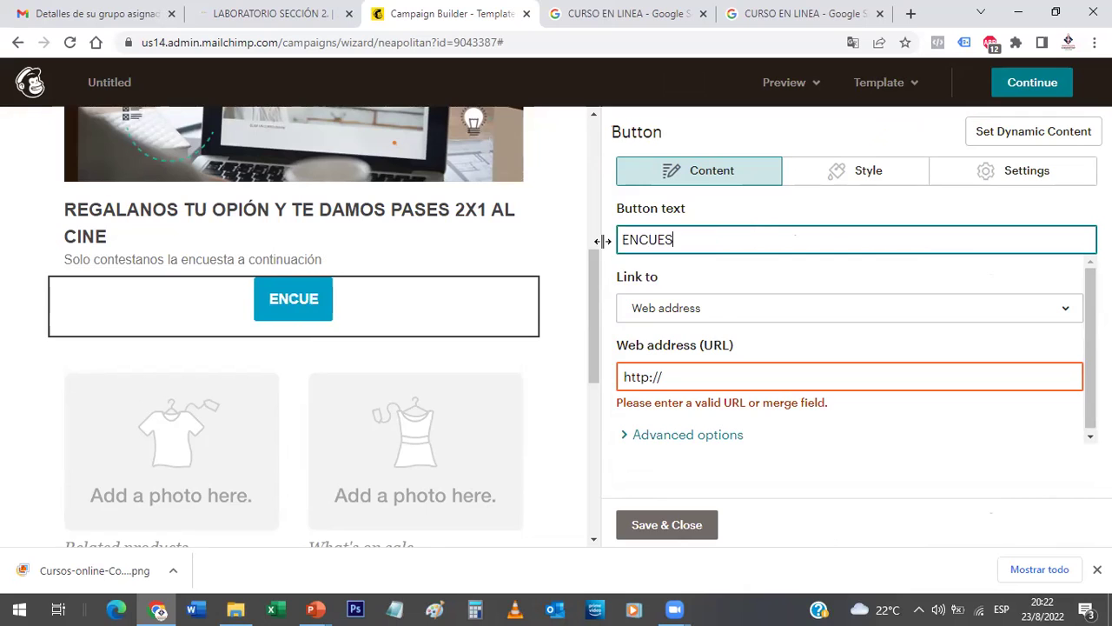
{"action": "type", "text": "TA AQUI"}
{"action": "key", "text": "BackSpace"}
{"action": "type", "text": "Í"}
{"action": "left_click_drag", "start_coordinate": [591, 288], "coordinate": [591, 352]}
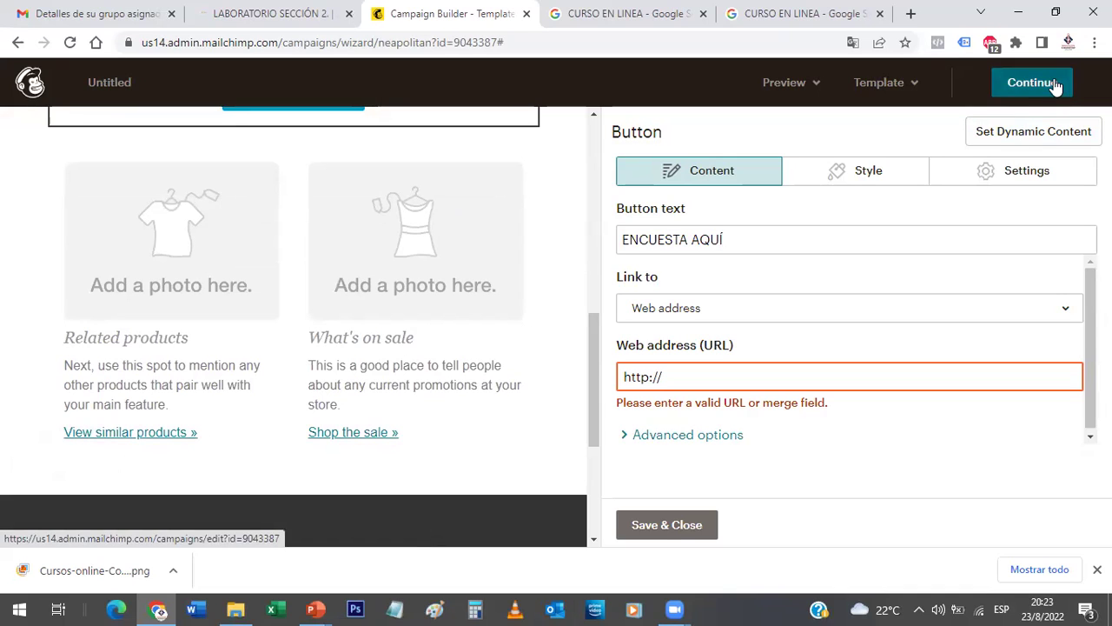
{"action": "left_click", "coordinate": [665, 524]}
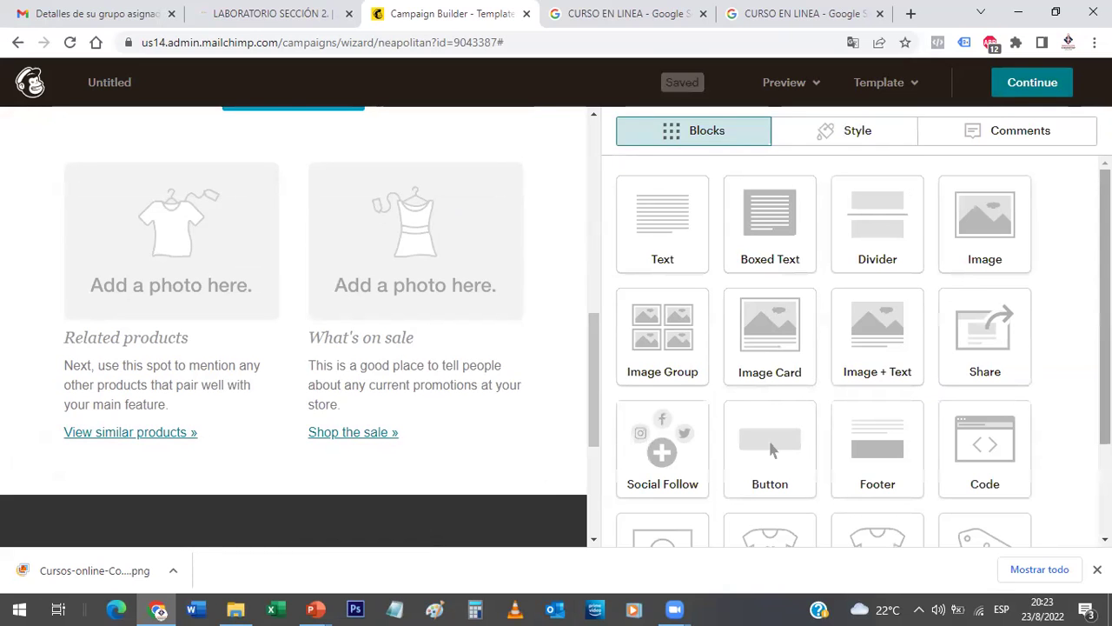
Add a text block above the two placeholder photos reading "TAMBIEN PUEDES ACCEDER A NUESTROS OTROS CURSOS.... GRATIS!!!".
{"action": "scroll", "coordinate": [856, 348], "scroll_direction": "down", "scroll_amount": 2}
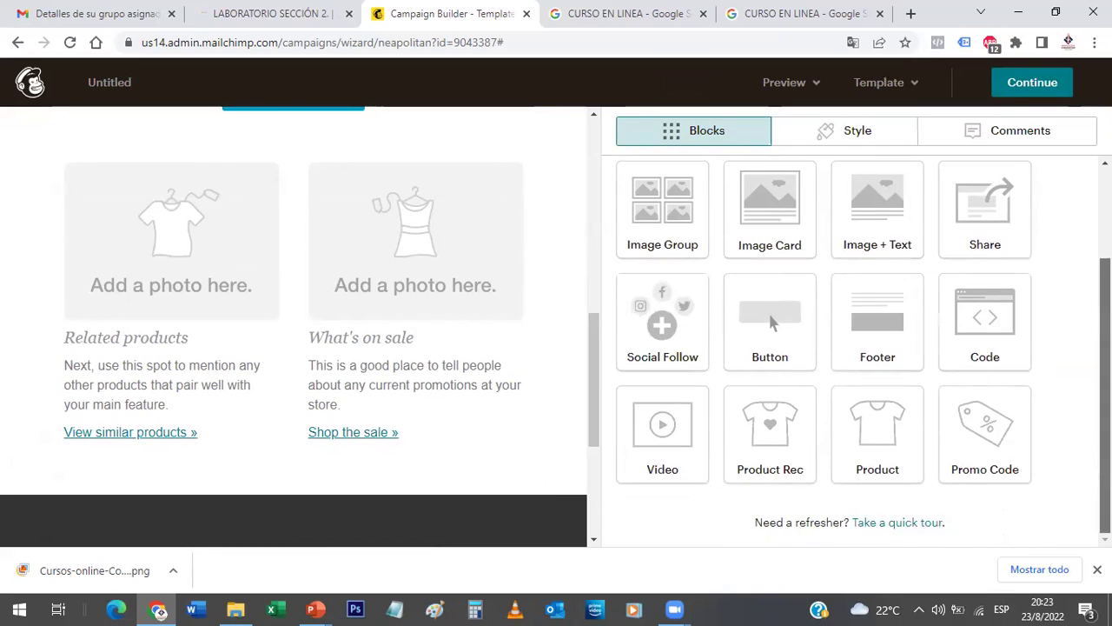
{"action": "scroll", "coordinate": [824, 347], "scroll_direction": "up", "scroll_amount": 2}
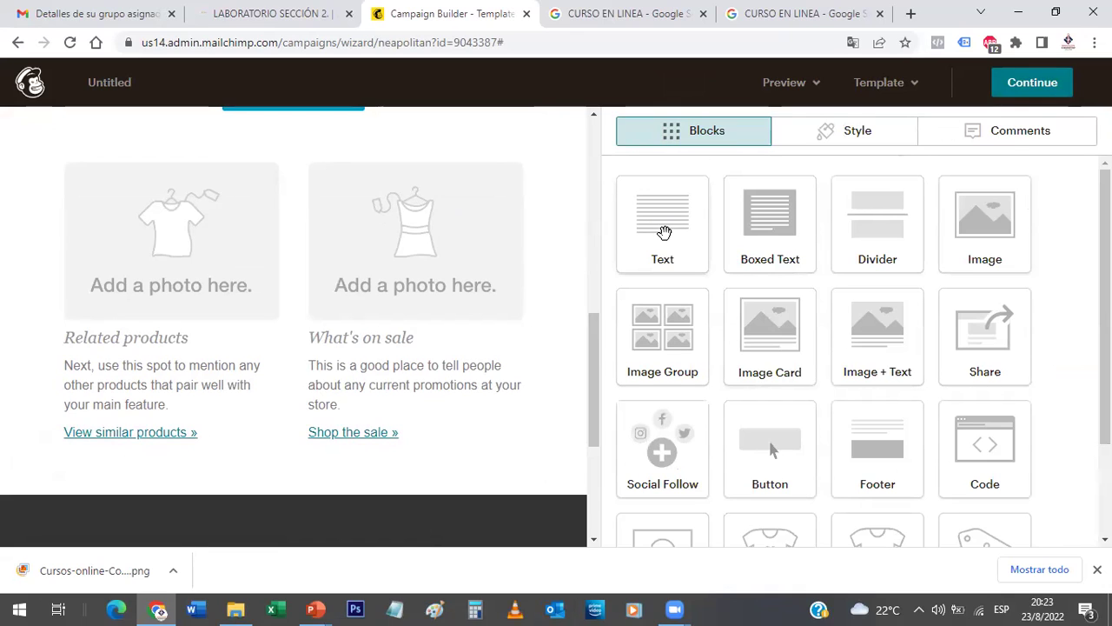
{"action": "left_click_drag", "start_coordinate": [663, 232], "coordinate": [283, 156]}
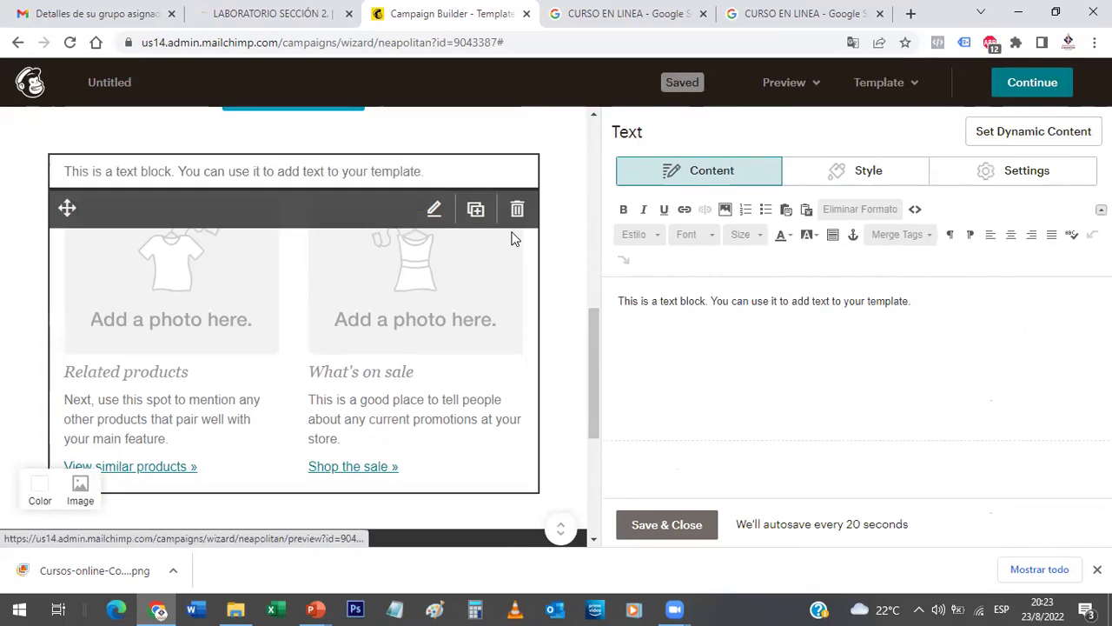
{"action": "left_click_drag", "start_coordinate": [922, 299], "coordinate": [547, 327]}
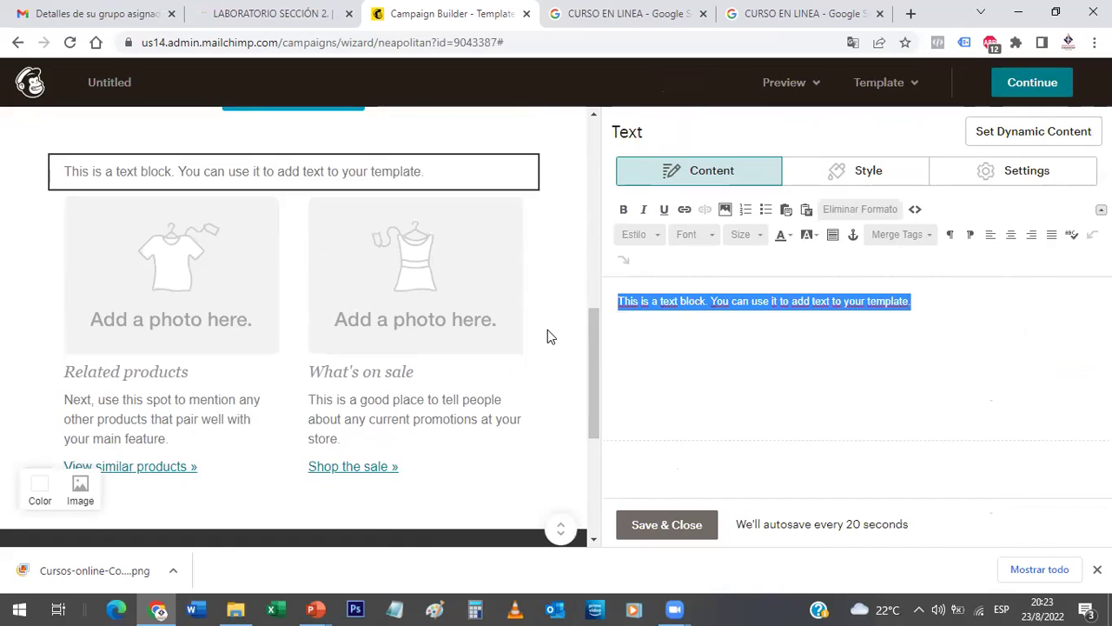
{"action": "type", "text": "TAMBIEN P"}
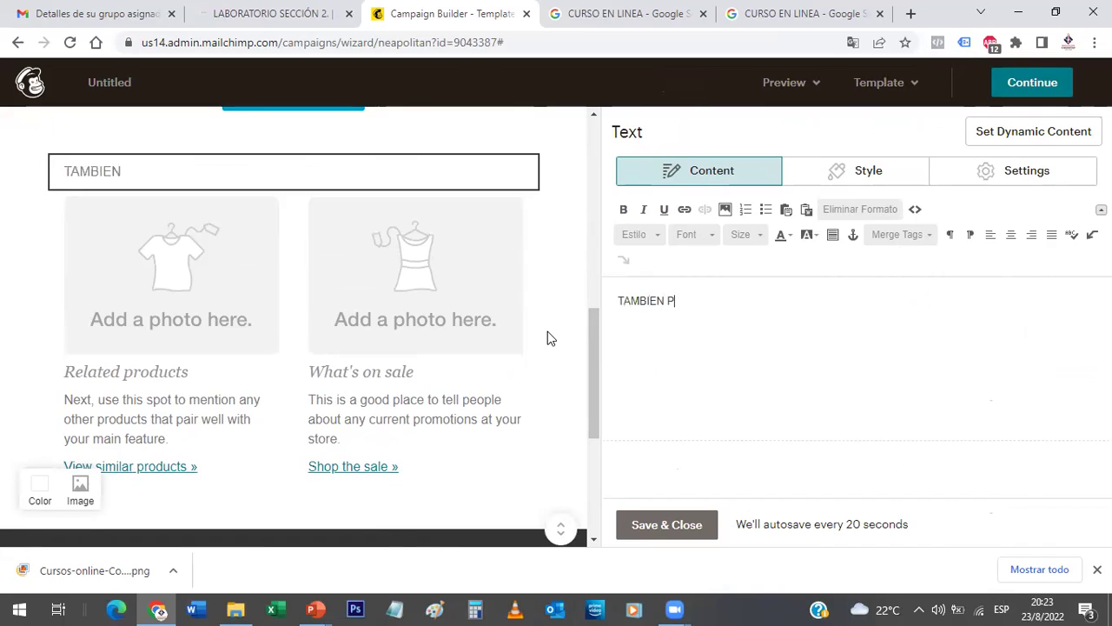
{"action": "type", "text": "UEDES ACCE"}
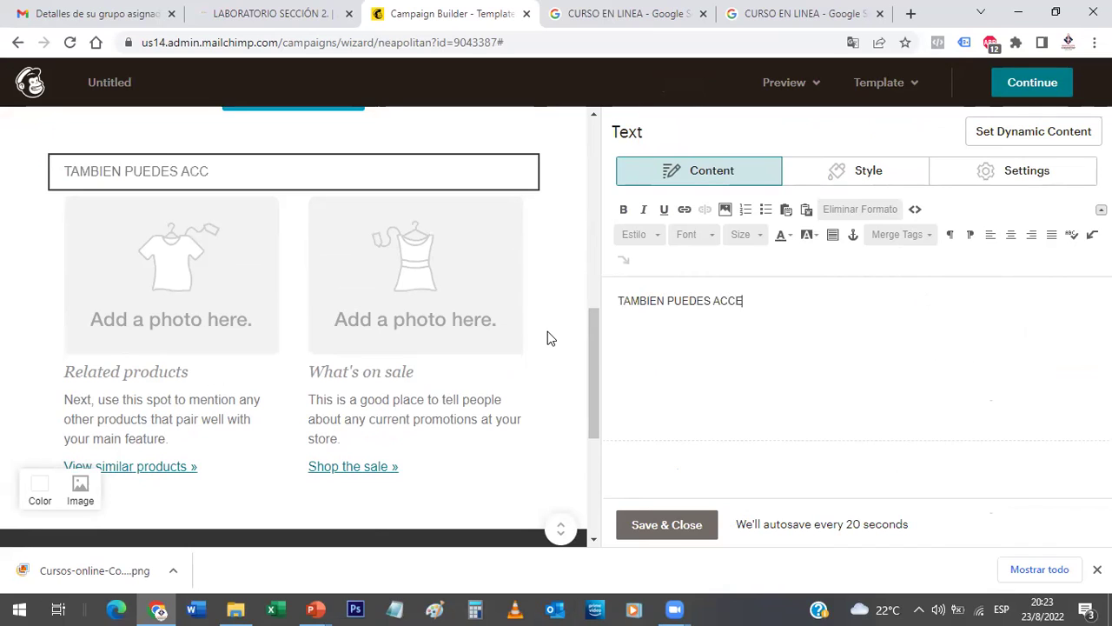
{"action": "type", "text": "DER A NUEST"}
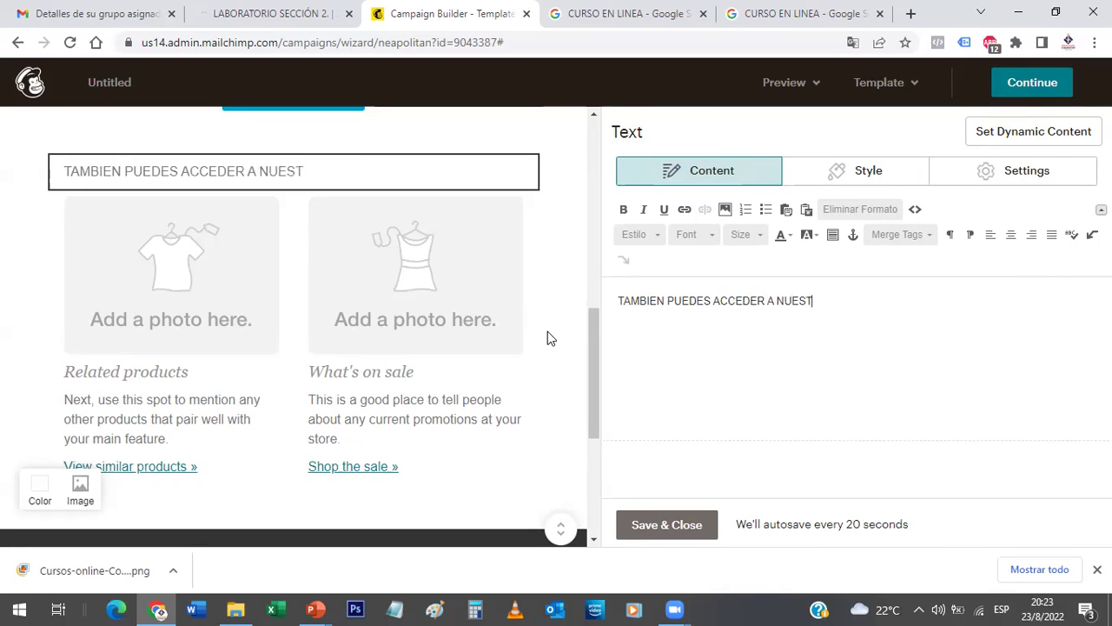
{"action": "type", "text": "ROS OTROS CURSOS.... G"}
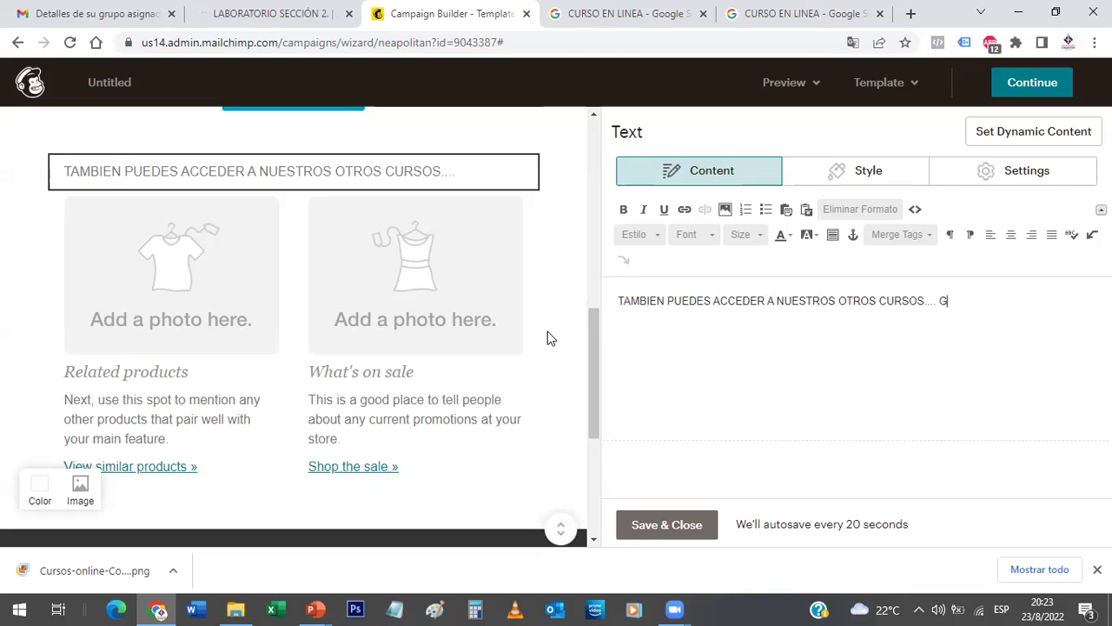
{"action": "type", "text": "RATIS!!!"}
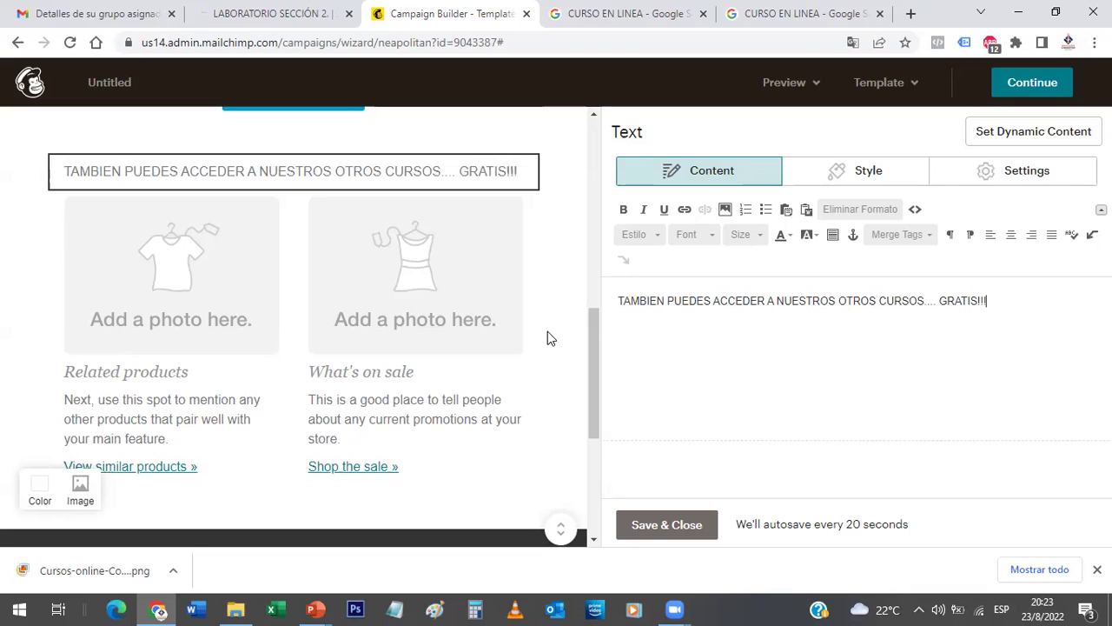
Make the whole line about the other free courses bold and blue, and close its text editor.
{"action": "left_click_drag", "start_coordinate": [1016, 298], "coordinate": [568, 345]}
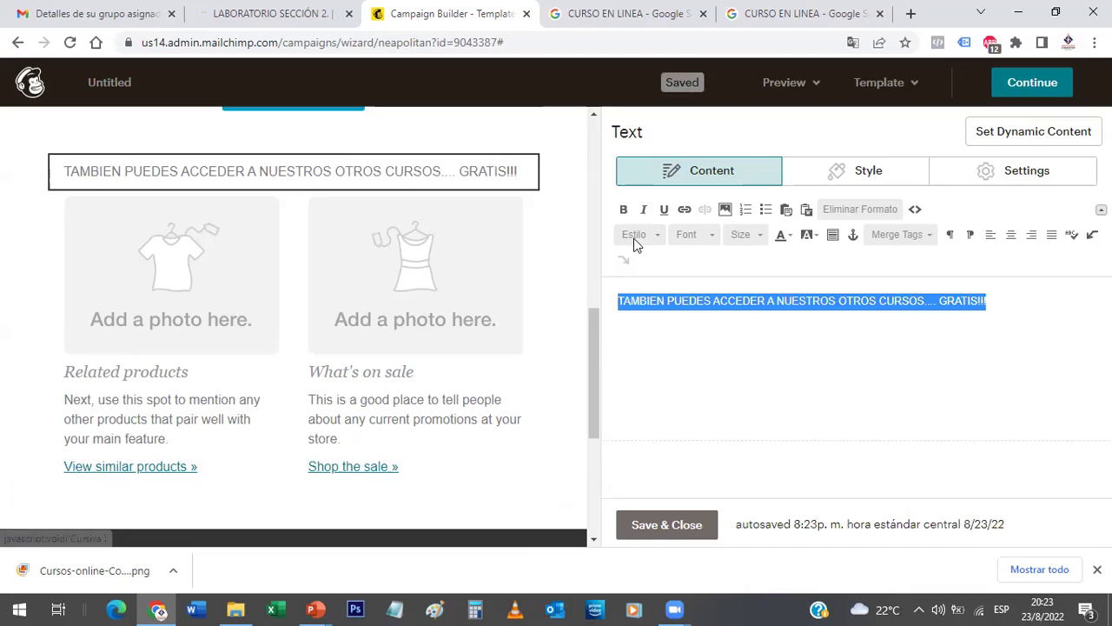
{"action": "left_click", "coordinate": [625, 211]}
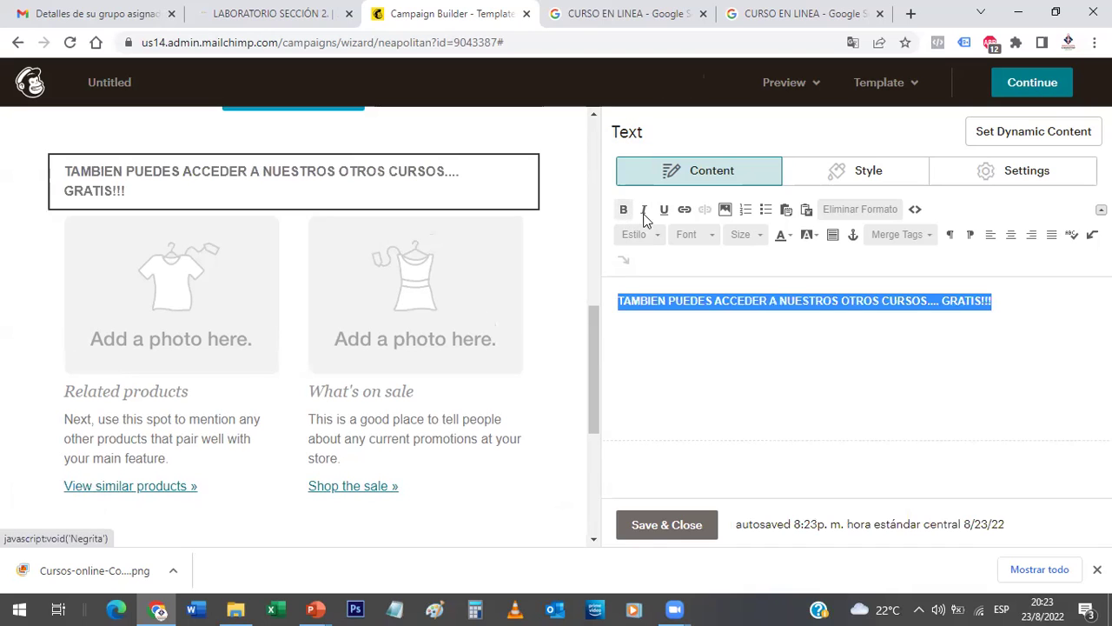
{"action": "left_click", "coordinate": [792, 237]}
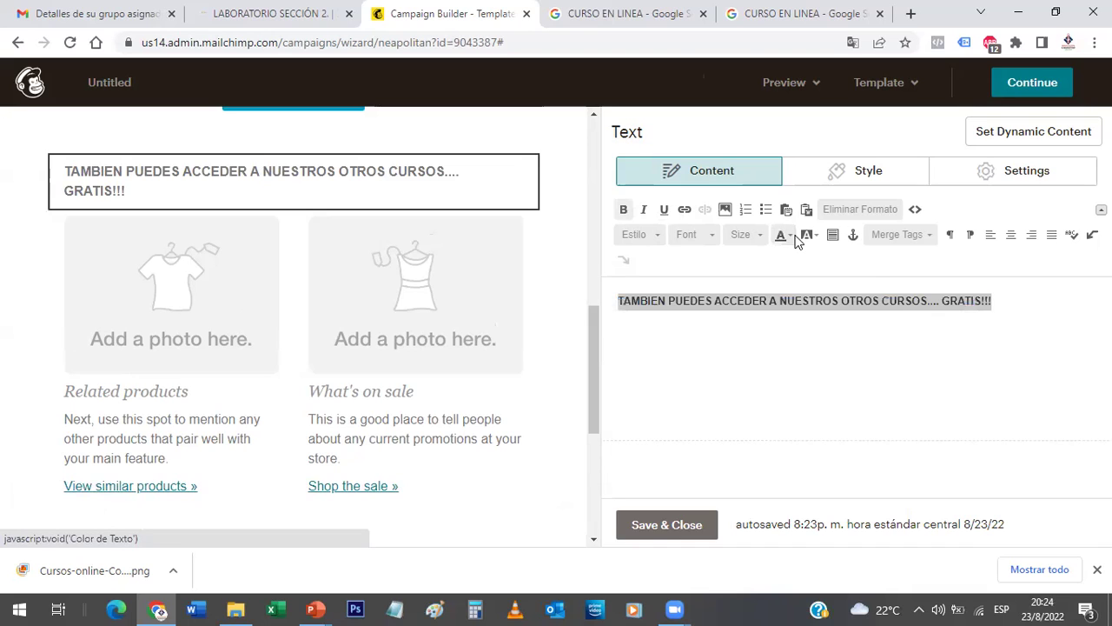
{"action": "left_click", "coordinate": [856, 299]}
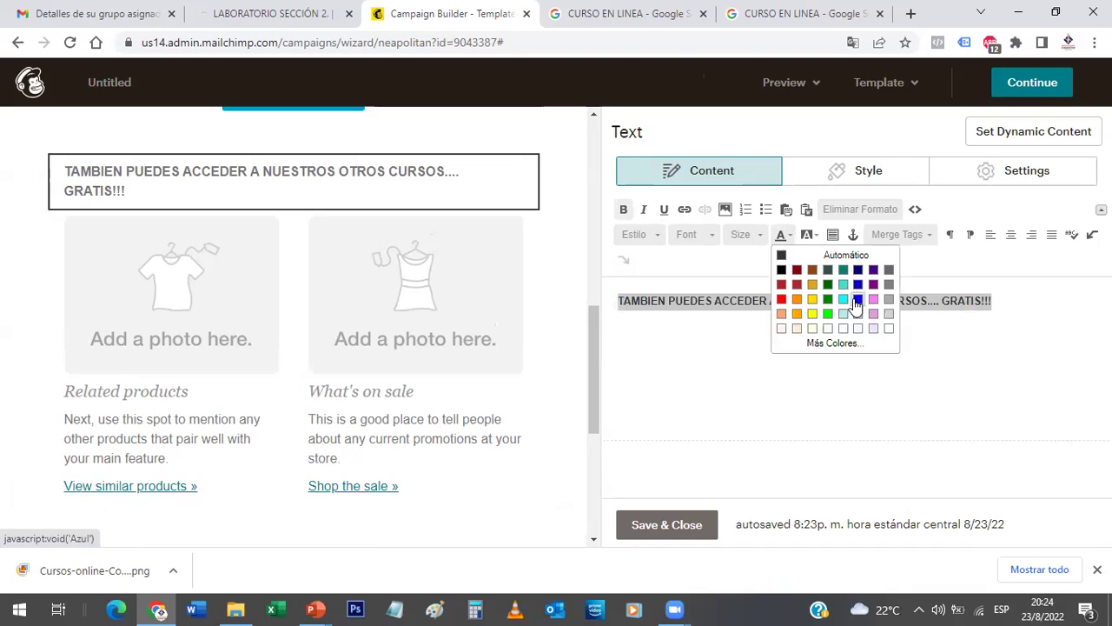
{"action": "left_click", "coordinate": [414, 280]}
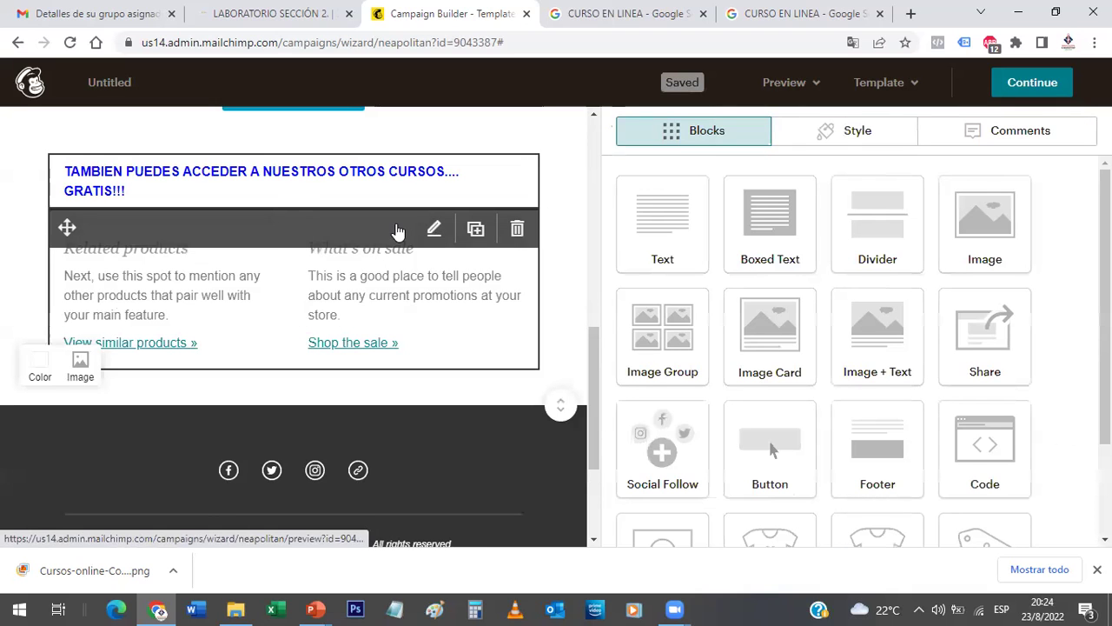
Replace the placeholder photo in column 2 above "What's on sale" with the image "MARKETING DIGITAL. NUEVA png.png".
{"action": "left_click", "coordinate": [434, 228]}
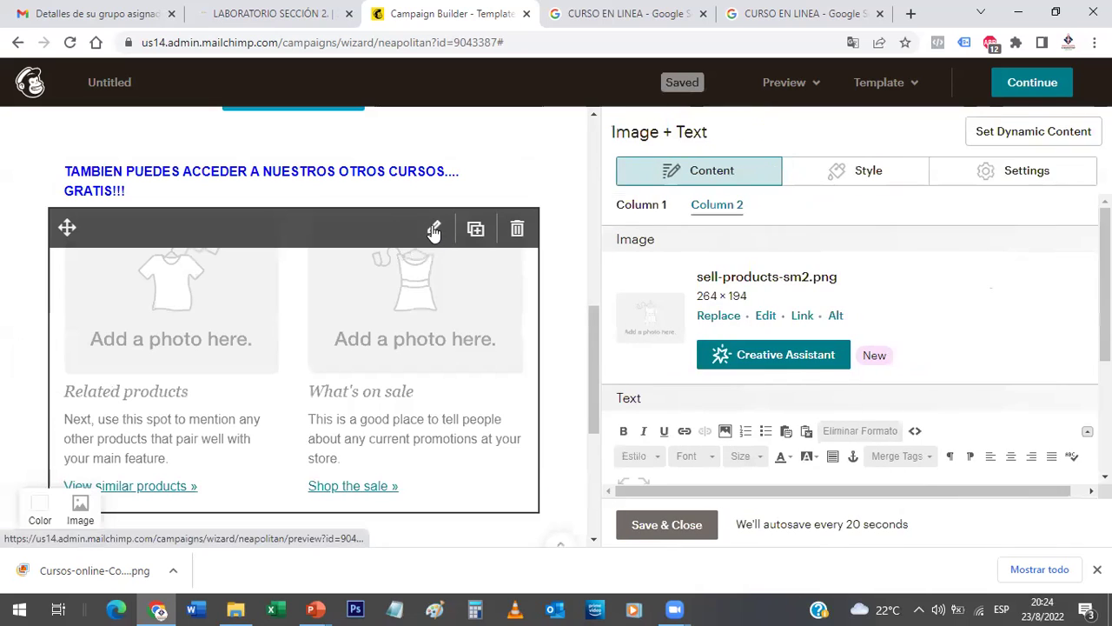
{"action": "left_click", "coordinate": [718, 317]}
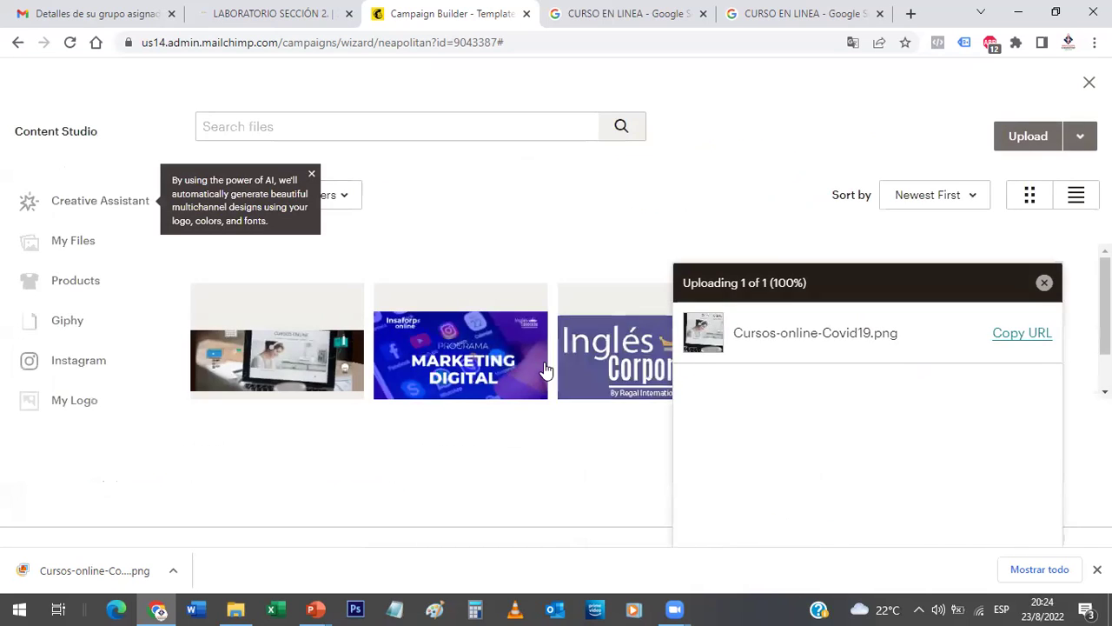
{"action": "left_click", "coordinate": [476, 349]}
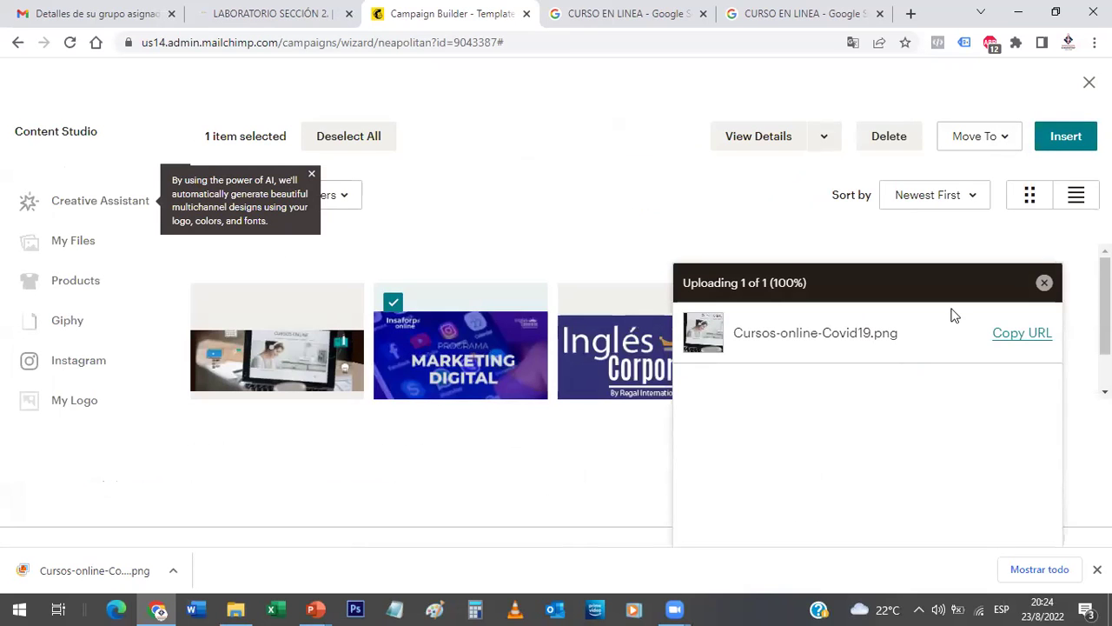
{"action": "left_click", "coordinate": [1068, 137]}
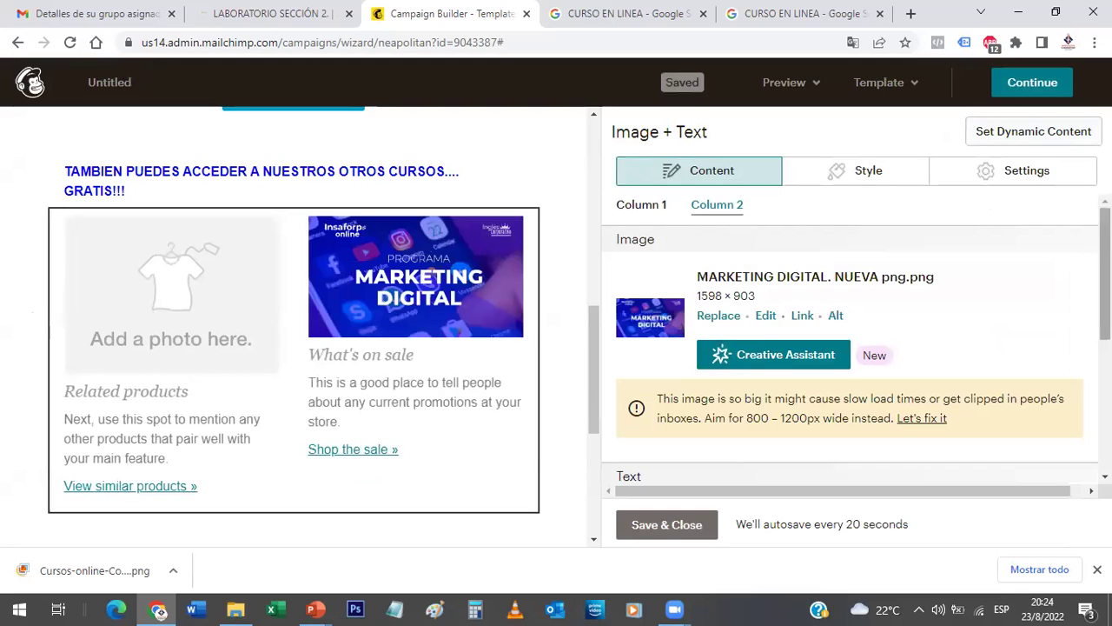
Replace the placeholder photo in column 1 above "Related products" with the Inglés Corporativo logo image from the uploaded files.
{"action": "scroll", "coordinate": [851, 339], "scroll_direction": "down", "scroll_amount": 5}
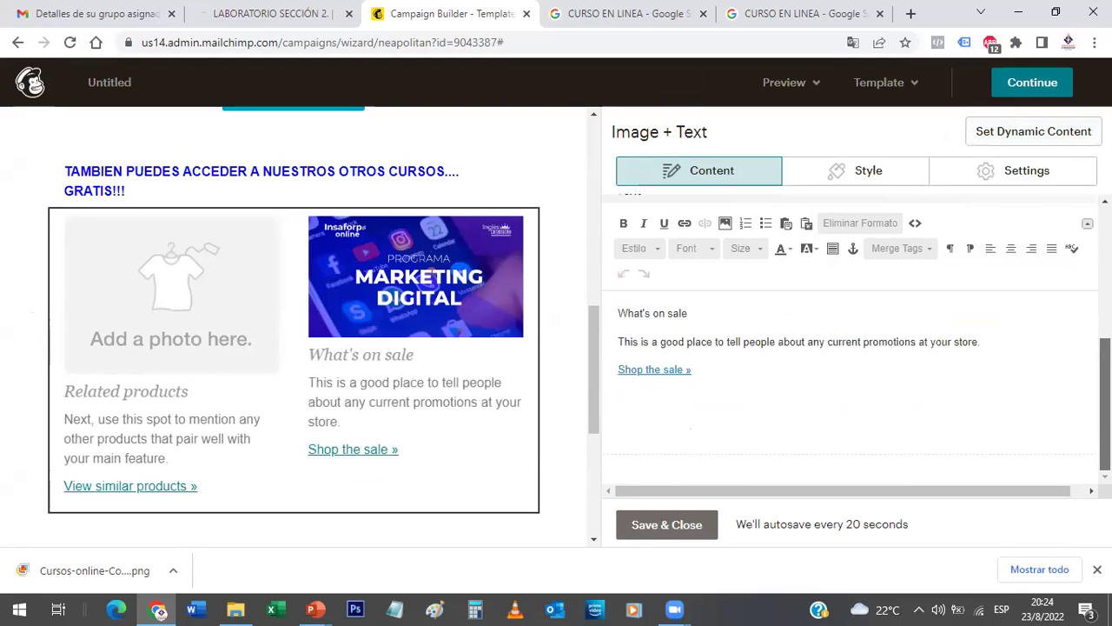
{"action": "scroll", "coordinate": [852, 348], "scroll_direction": "up", "scroll_amount": 5}
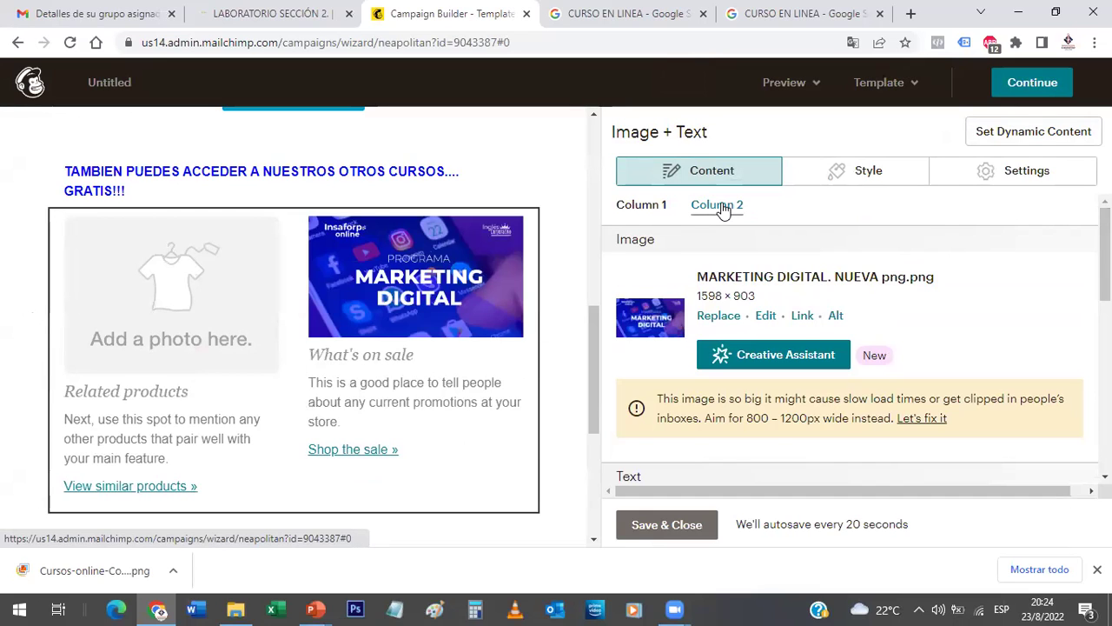
{"action": "scroll", "coordinate": [723, 209], "scroll_direction": "down", "scroll_amount": 5}
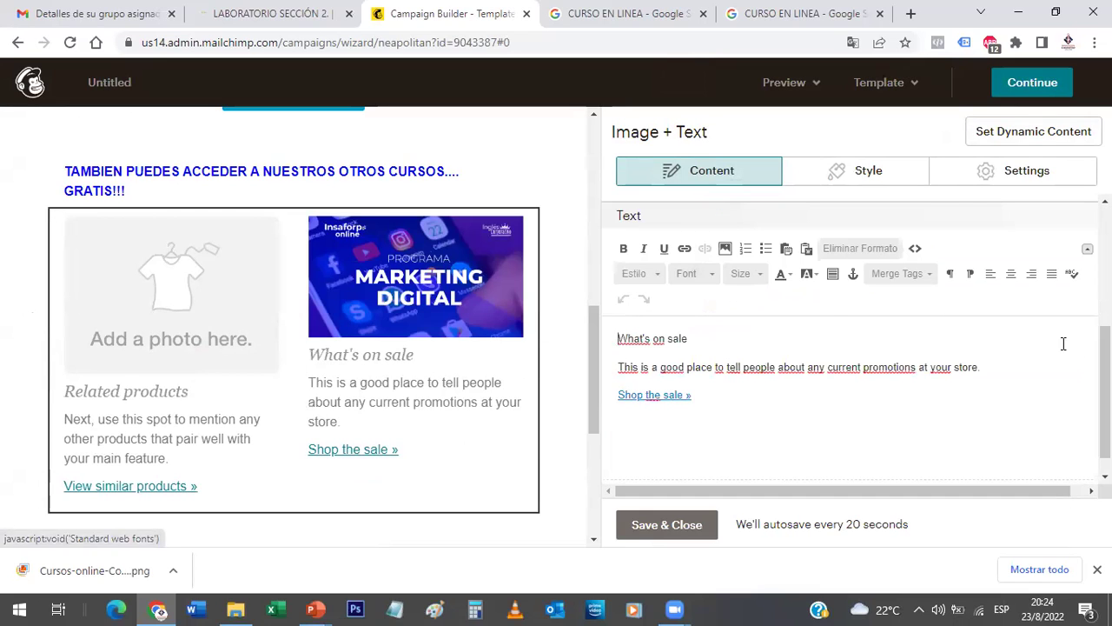
{"action": "scroll", "coordinate": [753, 205], "scroll_direction": "up", "scroll_amount": 5}
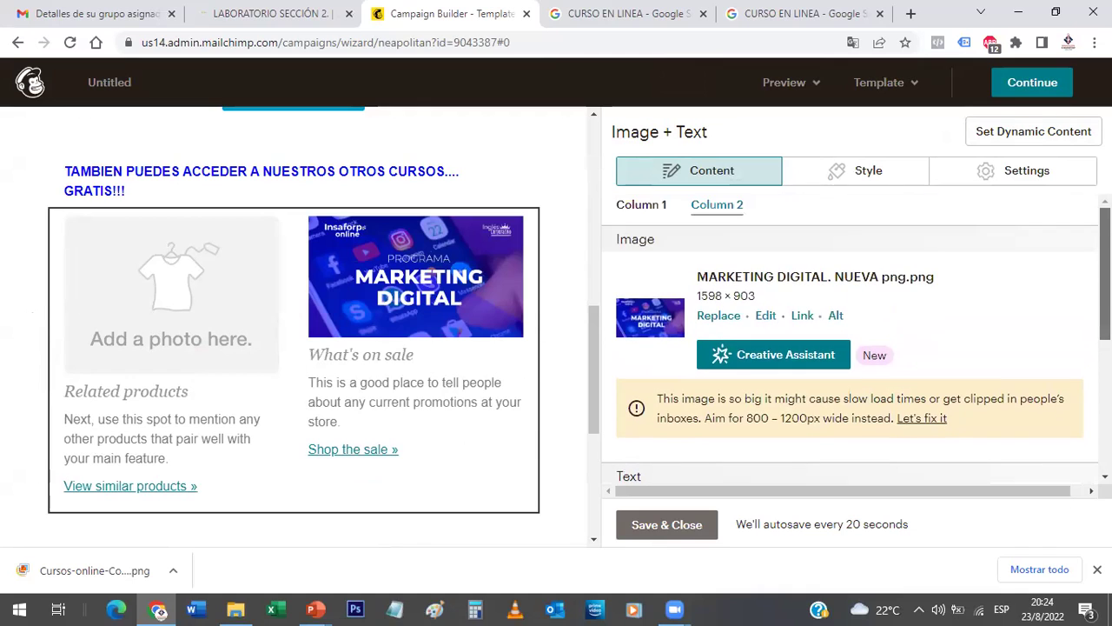
{"action": "left_click", "coordinate": [643, 208]}
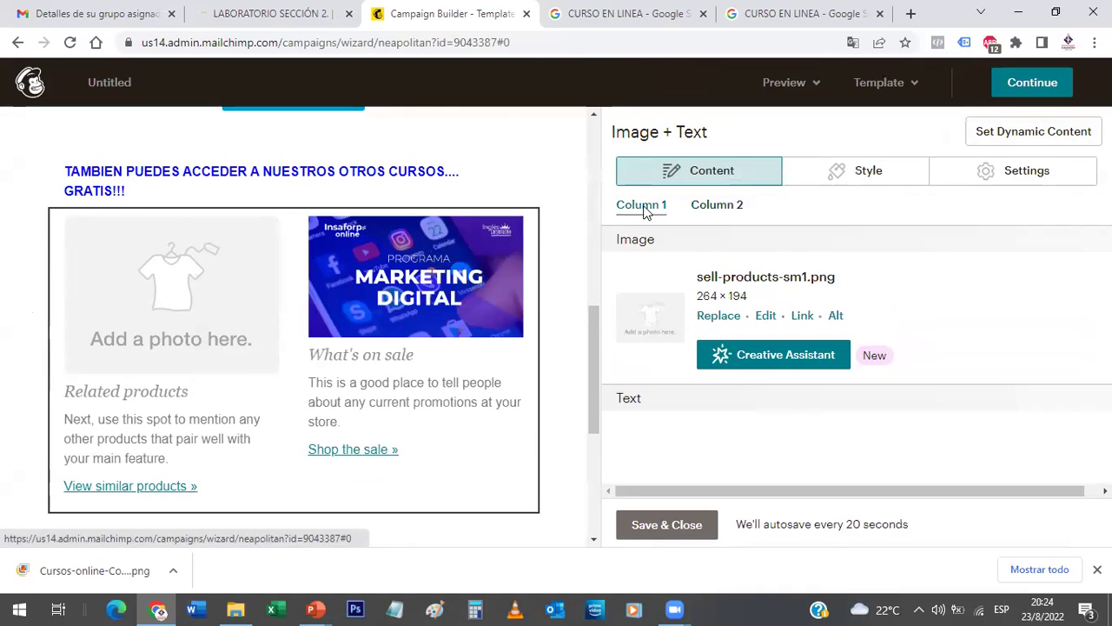
{"action": "scroll", "coordinate": [686, 293], "scroll_direction": "down", "scroll_amount": 3}
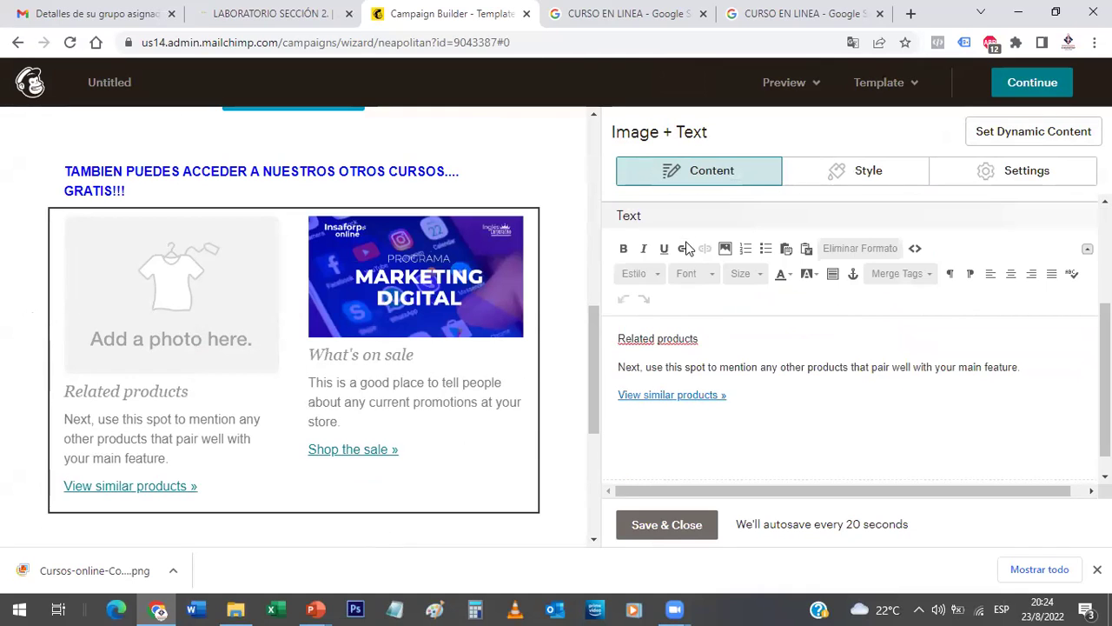
{"action": "scroll", "coordinate": [695, 302], "scroll_direction": "up", "scroll_amount": 3}
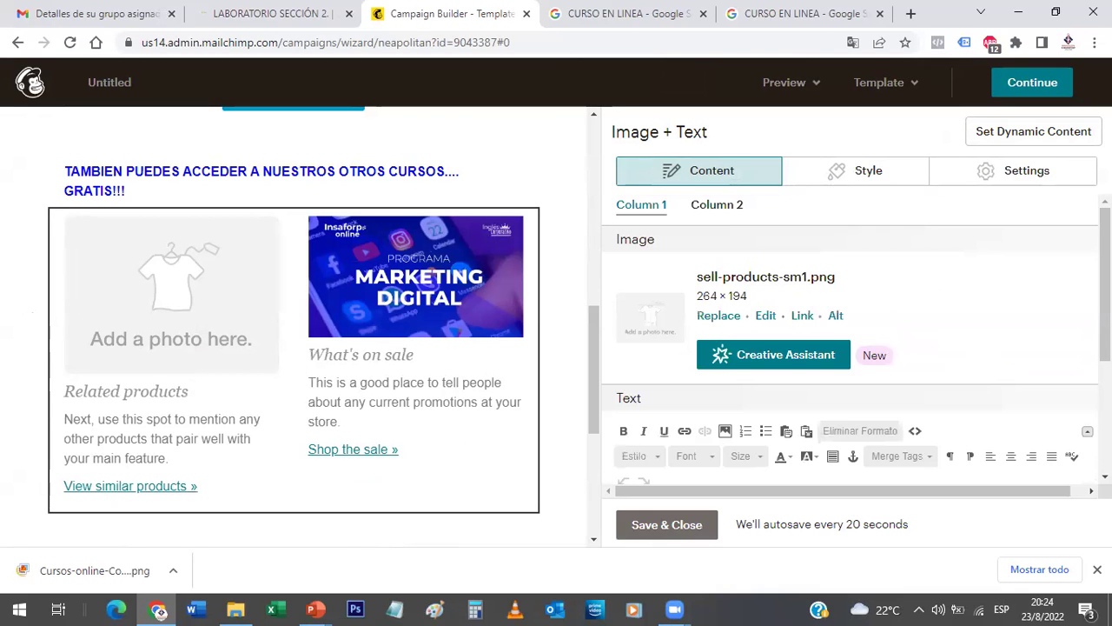
{"action": "left_click", "coordinate": [706, 317]}
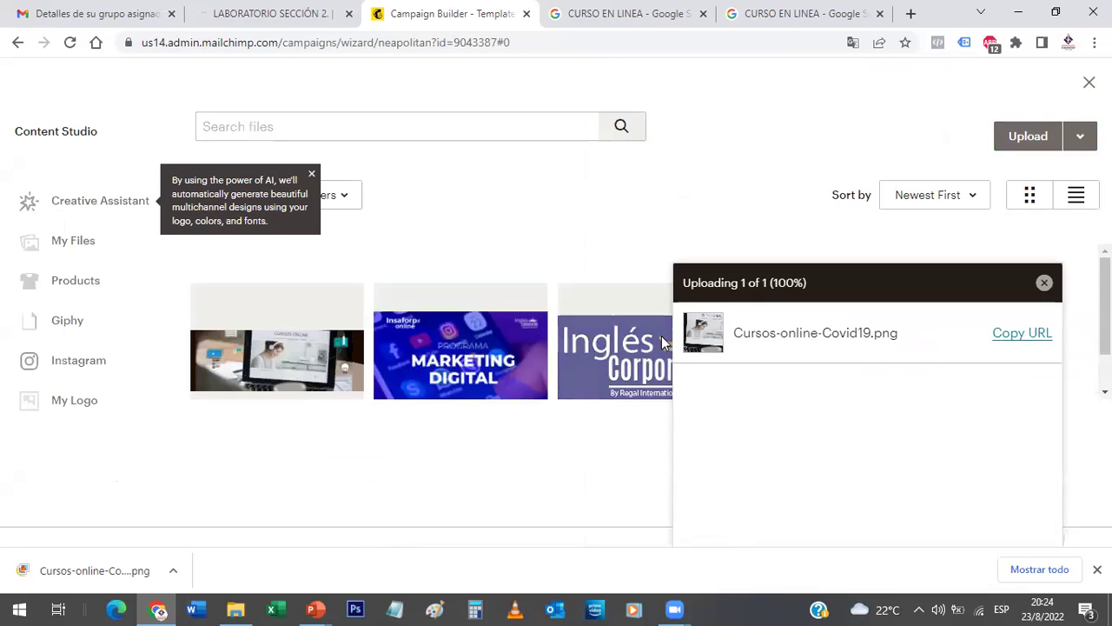
{"action": "left_click", "coordinate": [636, 346]}
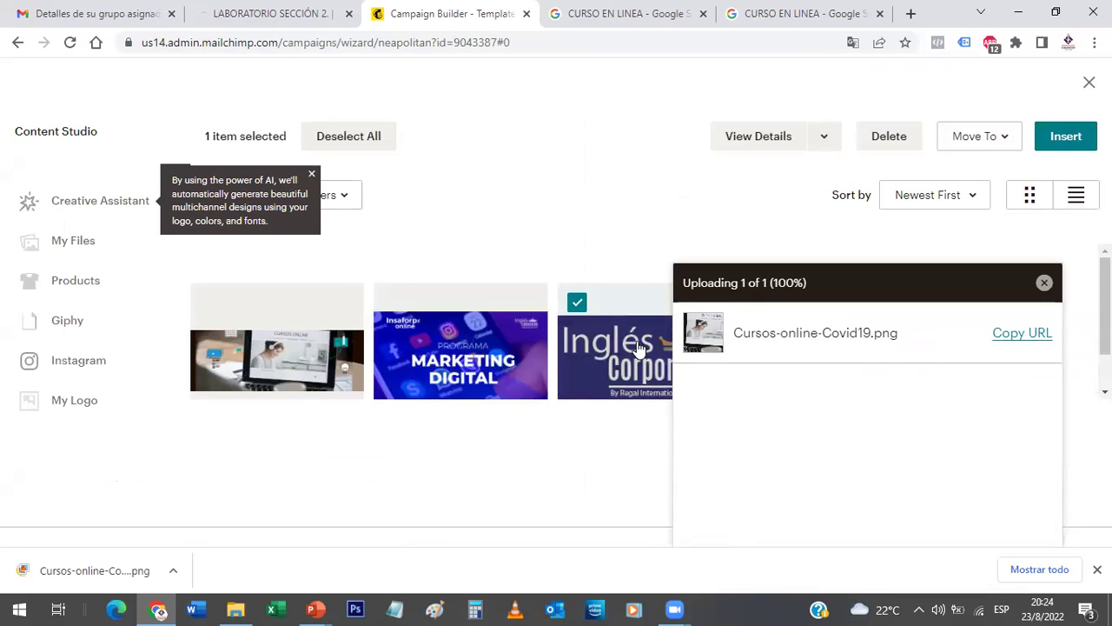
{"action": "left_click", "coordinate": [1070, 145]}
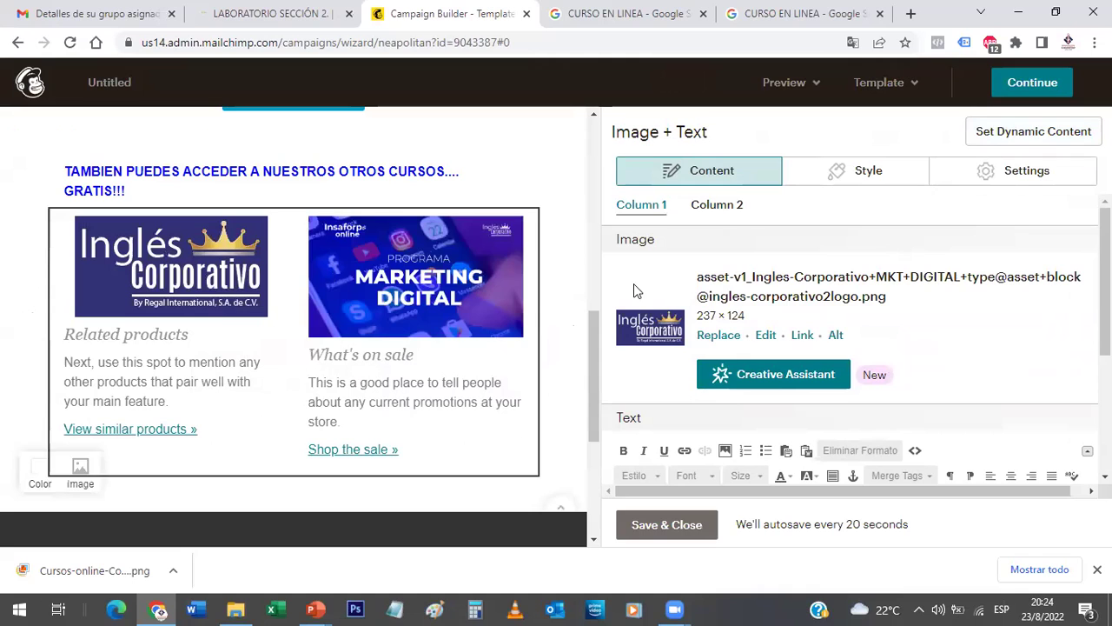
Replace the column 1 heading "Related products" with "EL MEJOR CURSO DE INGLÉS QUE PODRIAS TOMAR".
{"action": "scroll", "coordinate": [856, 339], "scroll_direction": "down", "scroll_amount": 2}
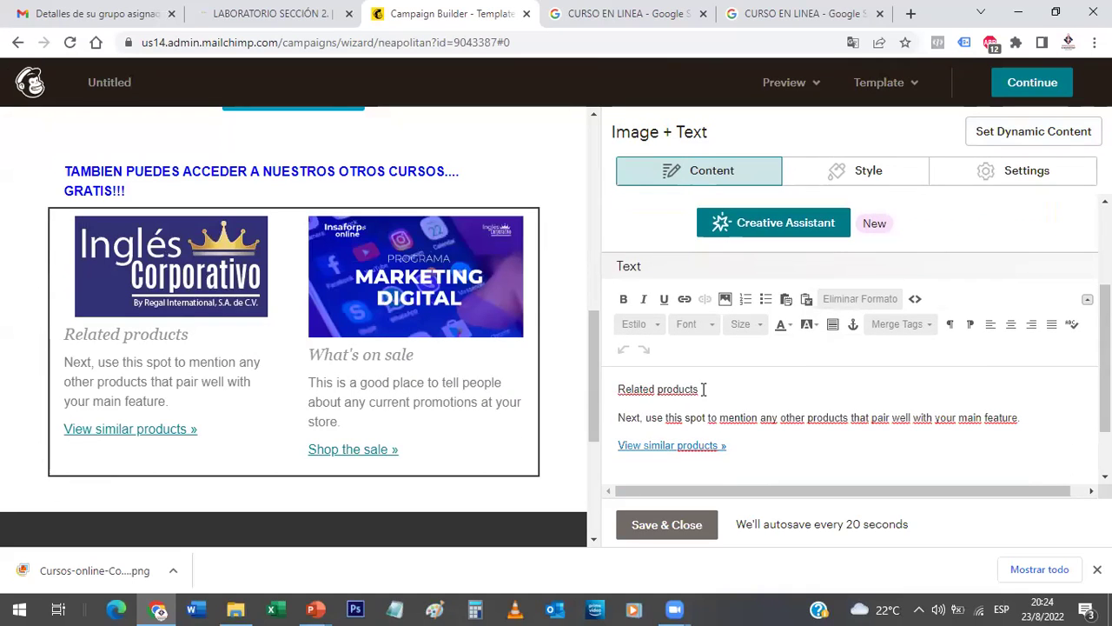
{"action": "left_click_drag", "start_coordinate": [704, 389], "coordinate": [574, 391]}
{"action": "type", "text": "El"}
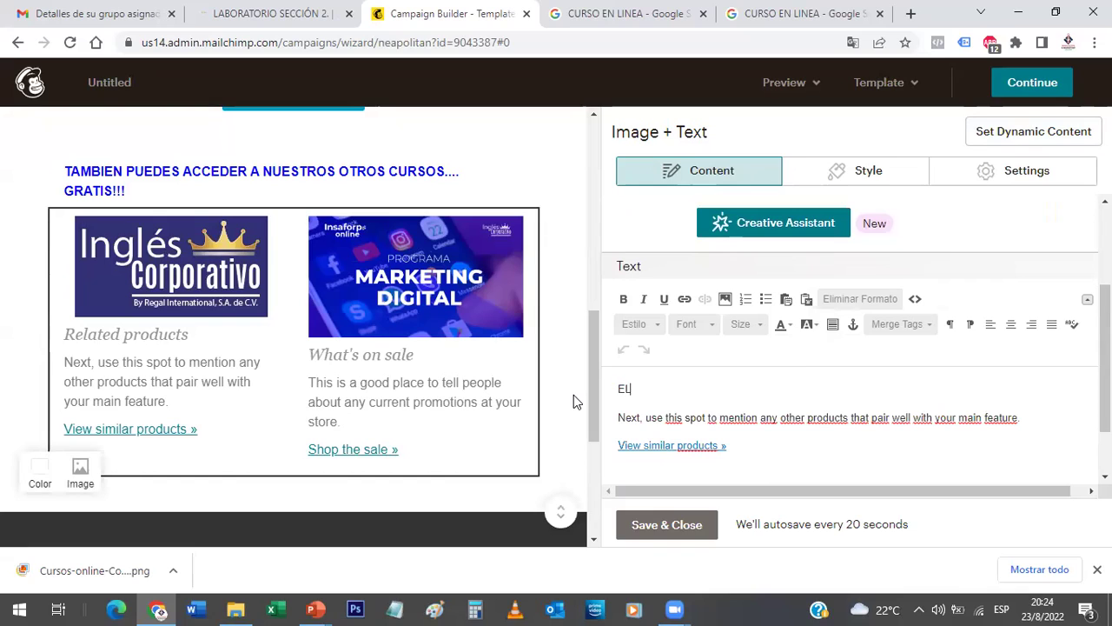
{"action": "type", "text": " MEJOR CURSO DE "}
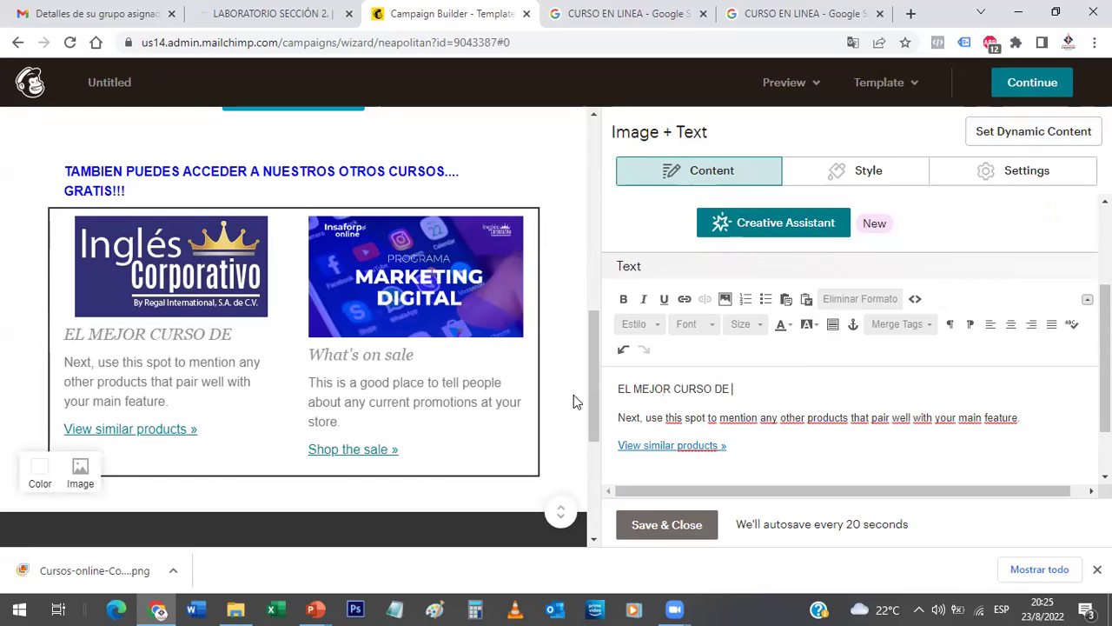
{"action": "type", "text": "INGLE"}
{"action": "type", "text": "S"}
{"action": "key", "text": "BackSpace"}
{"action": "key", "text": "BackSpace"}
{"action": "type", "text": "ÉS QUE HAS"}
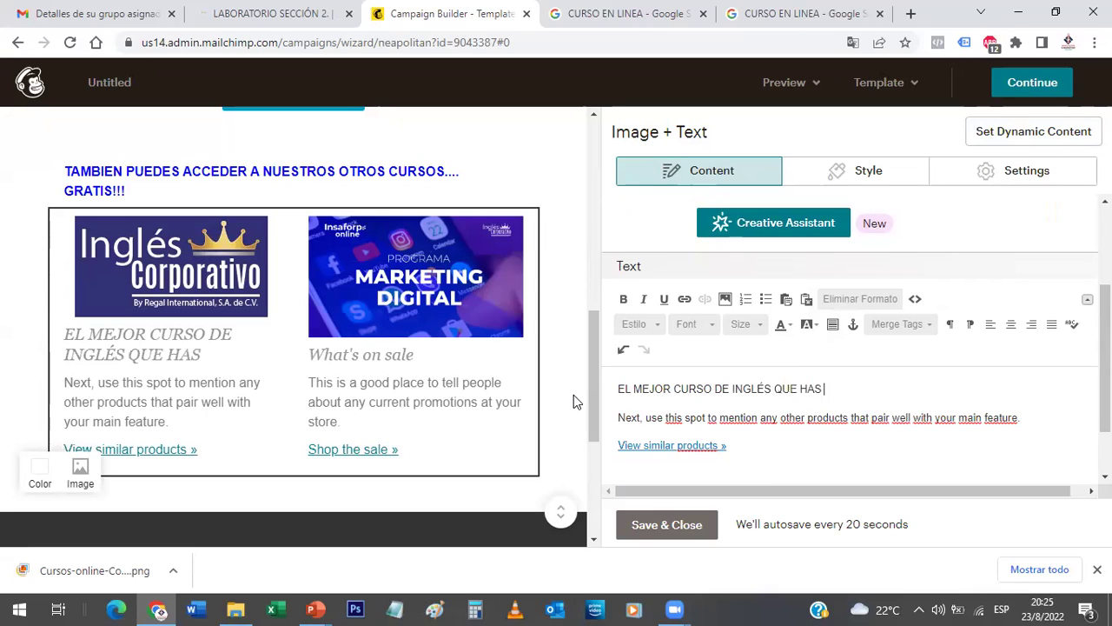
{"action": "key", "text": "BackSpace"}
{"action": "key", "text": "BackSpace"}
{"action": "key", "text": "BackSpace"}
{"action": "type", "text": "PODRIAS TOMAR"}
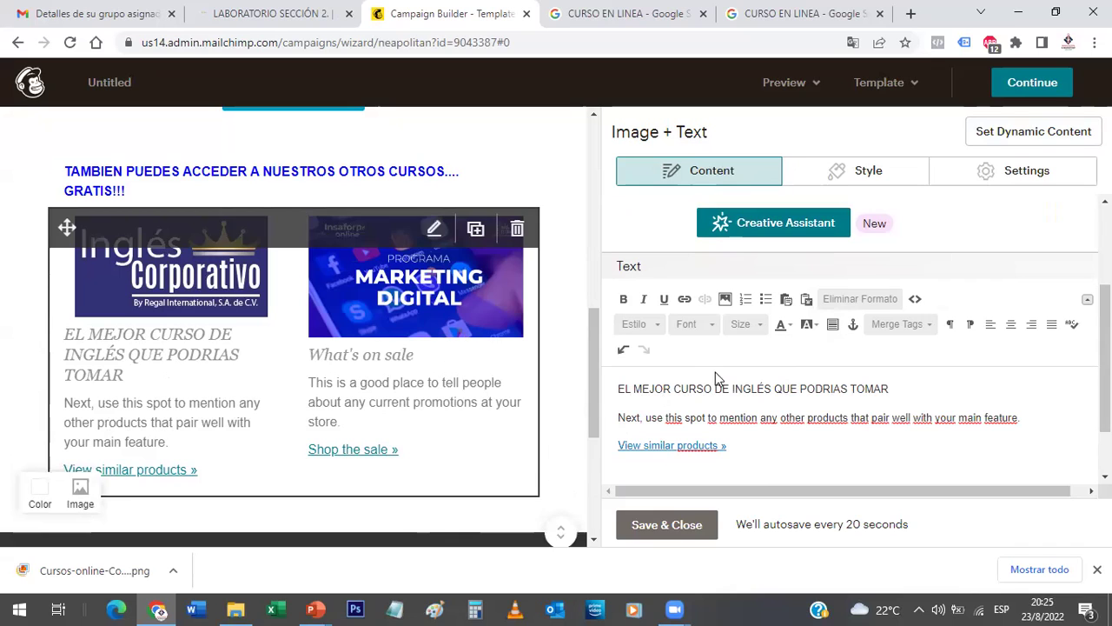
Replace the column 2 heading "What's on sale" with "APRENDE COMO VENDER POR INTERNET Y REDES SOCIALES", and save and close the Image + Text block.
{"action": "scroll", "coordinate": [1068, 348], "scroll_direction": "down", "scroll_amount": 2}
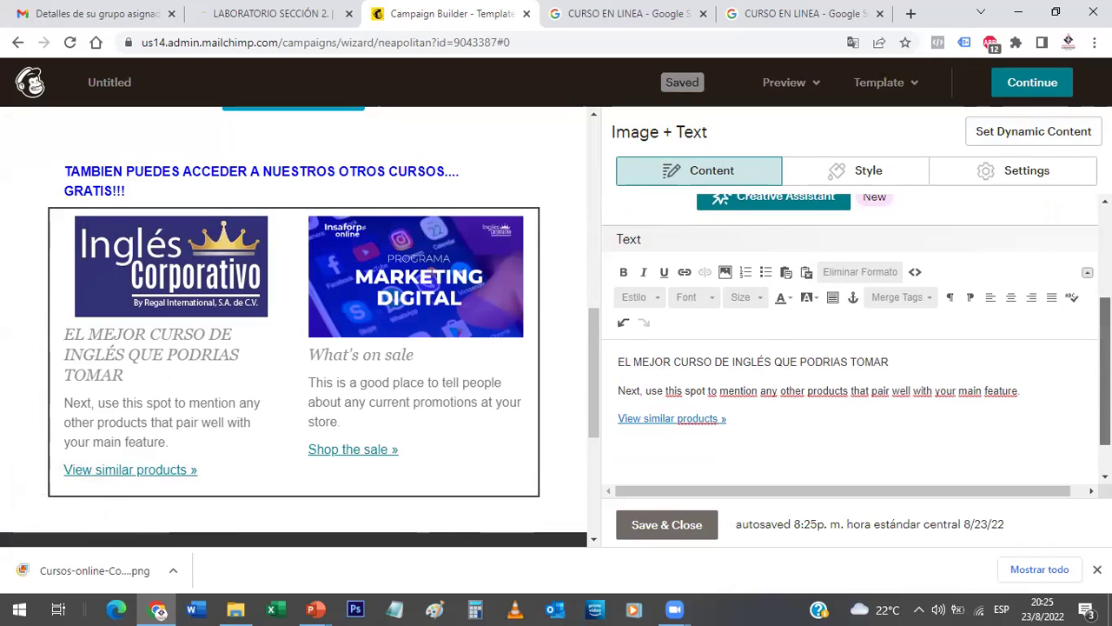
{"action": "scroll", "coordinate": [856, 339], "scroll_direction": "up", "scroll_amount": 2}
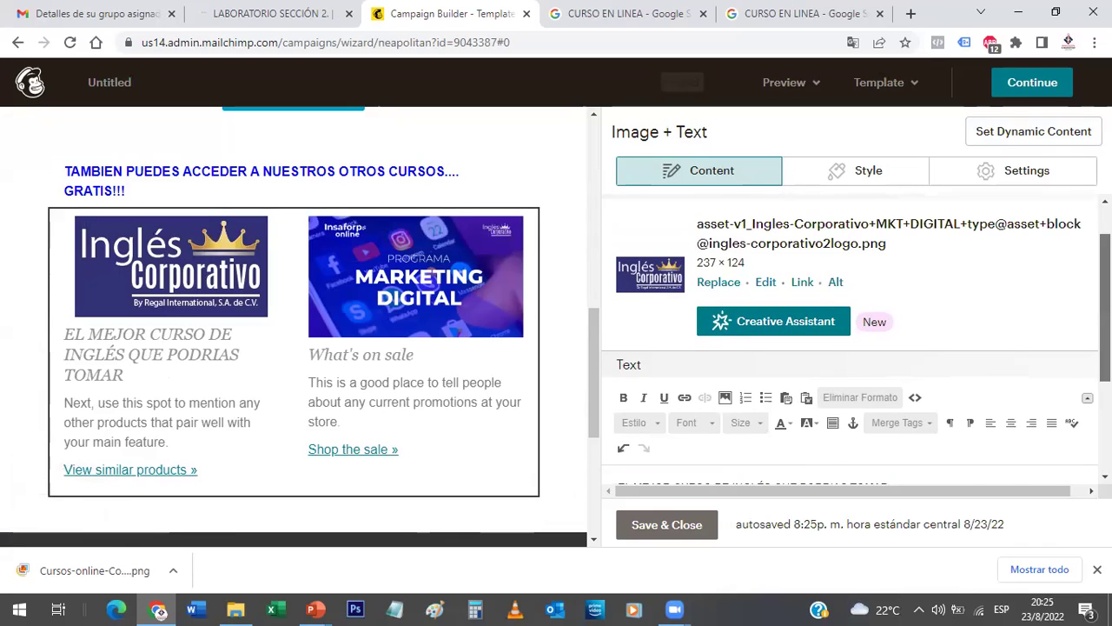
{"action": "scroll", "coordinate": [686, 231], "scroll_direction": "up", "scroll_amount": 2}
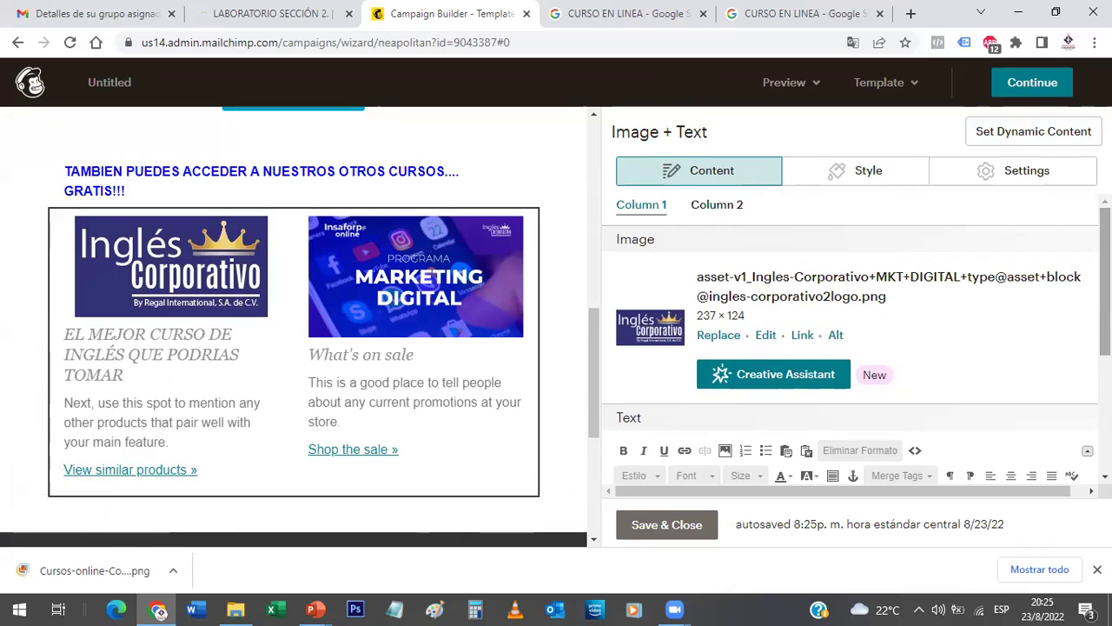
{"action": "left_click", "coordinate": [706, 211]}
{"action": "scroll", "coordinate": [744, 331], "scroll_direction": "down", "scroll_amount": 3}
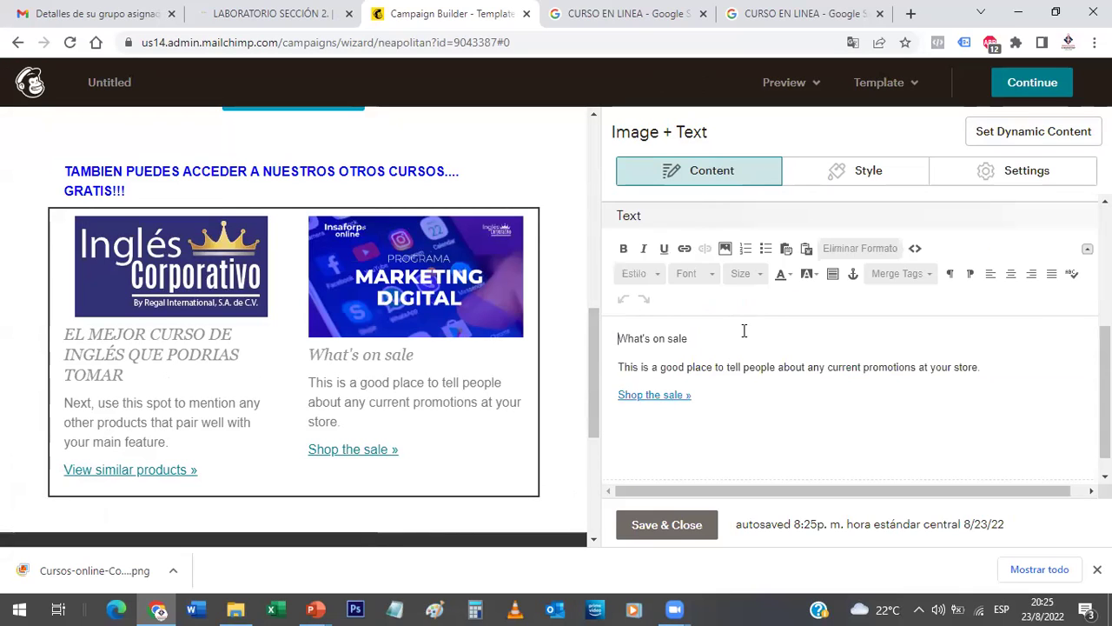
{"action": "left_click_drag", "start_coordinate": [692, 338], "coordinate": [620, 338]}
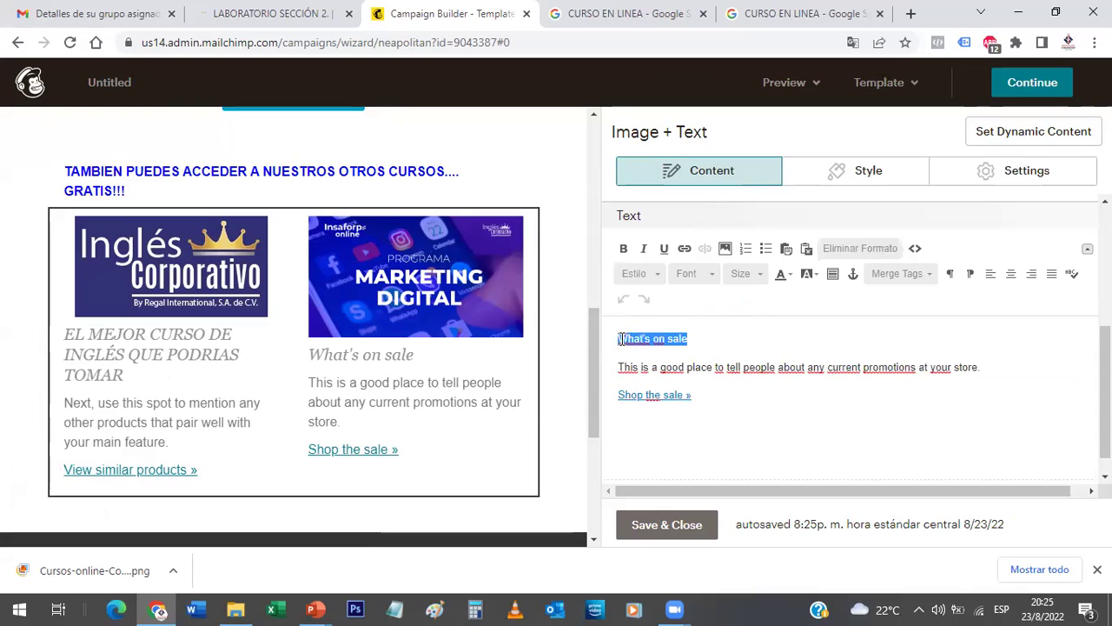
{"action": "type", "text": "A"}
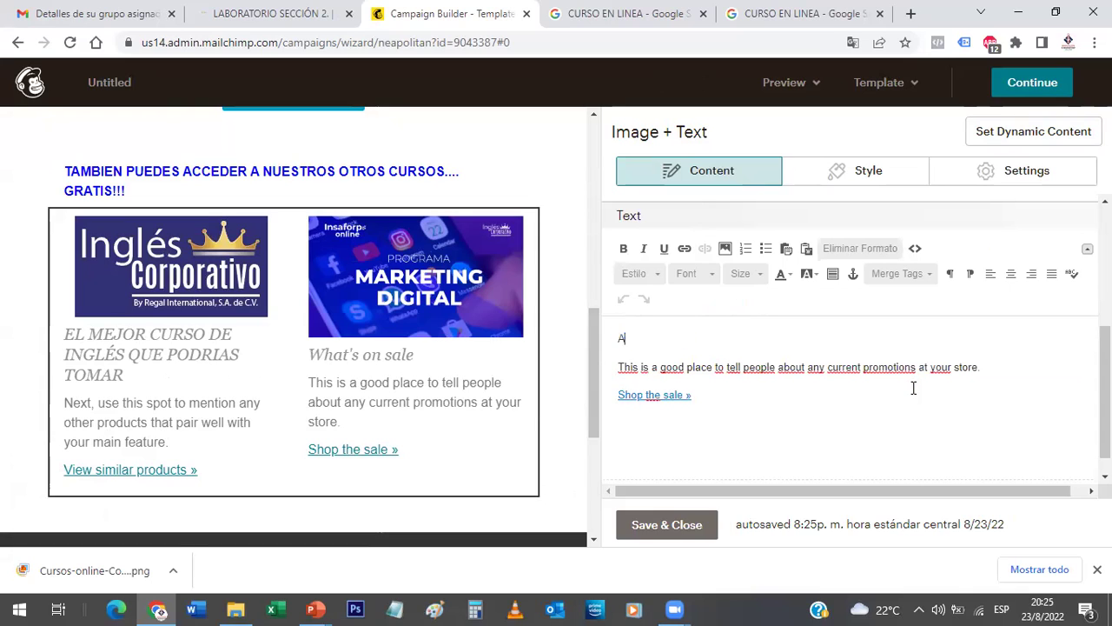
{"action": "type", "text": "PRENDE COMO VE"}
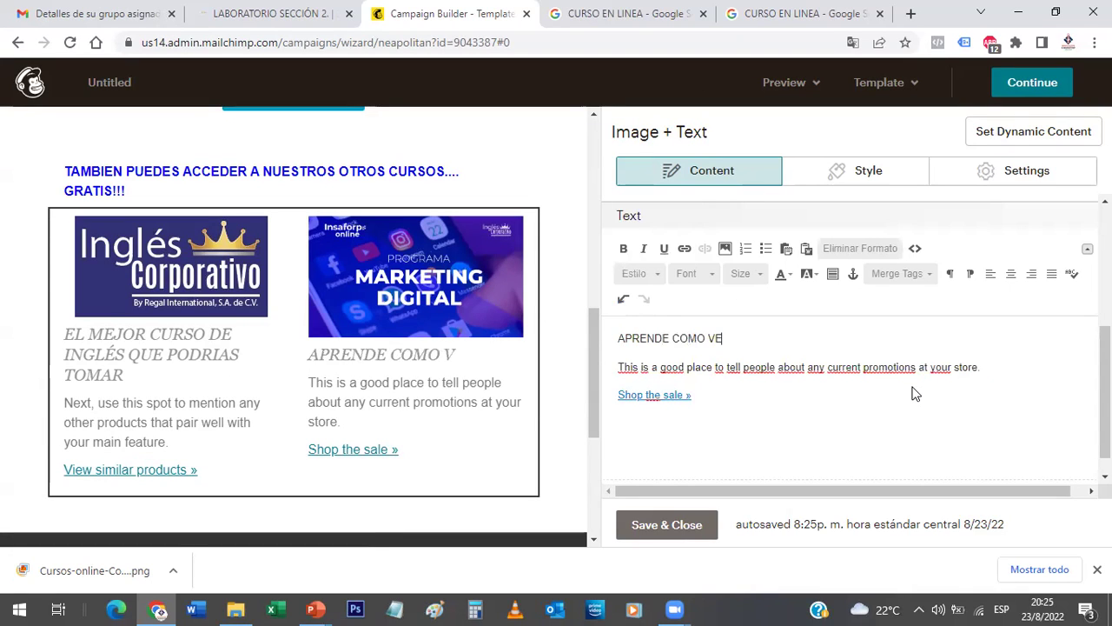
{"action": "type", "text": "NDER POR I"}
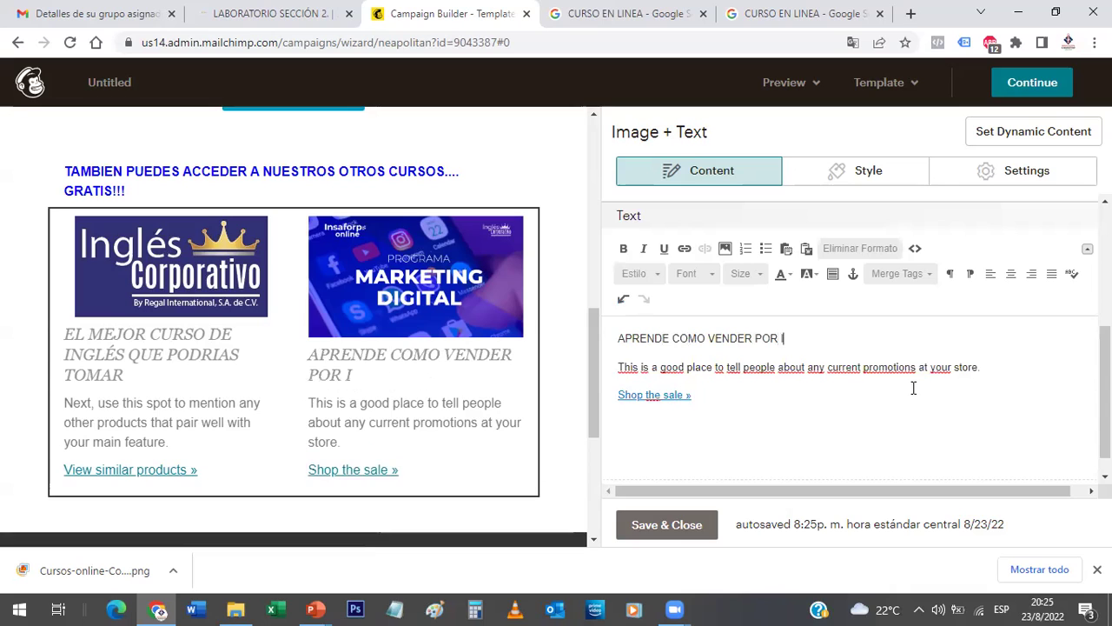
{"action": "type", "text": "NTERNET Y RE"}
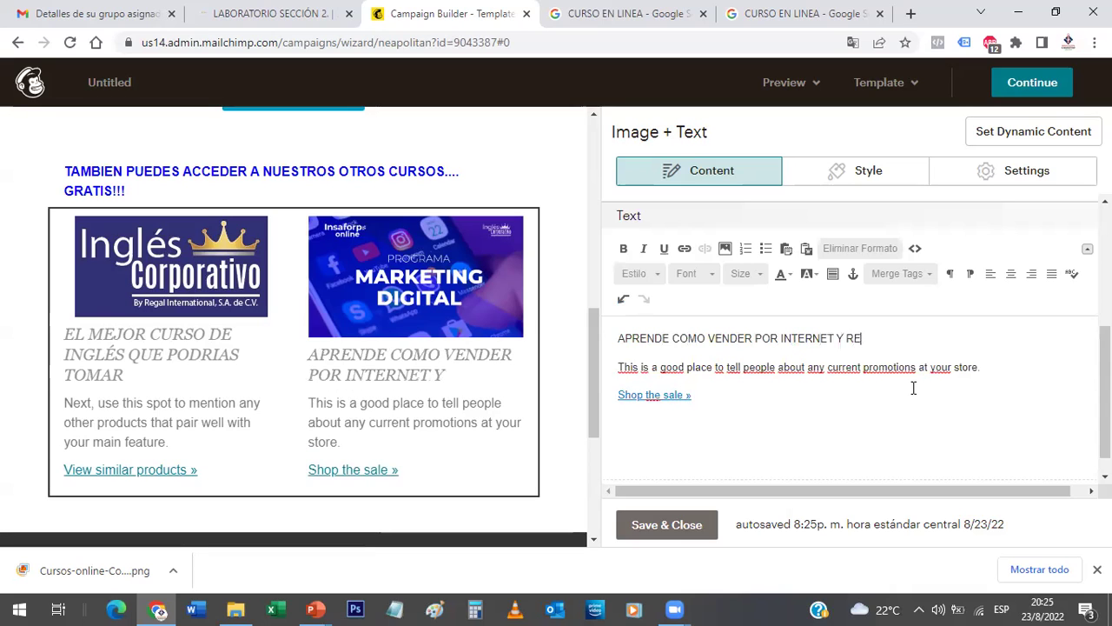
{"action": "type", "text": "DES SOCIALES"}
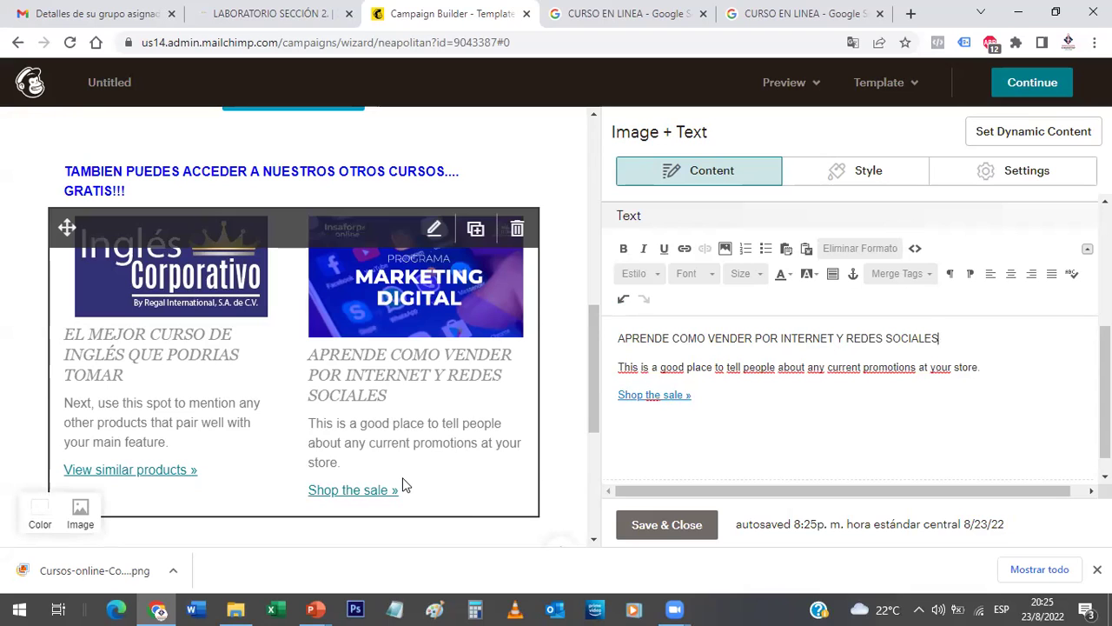
{"action": "left_click", "coordinate": [654, 525]}
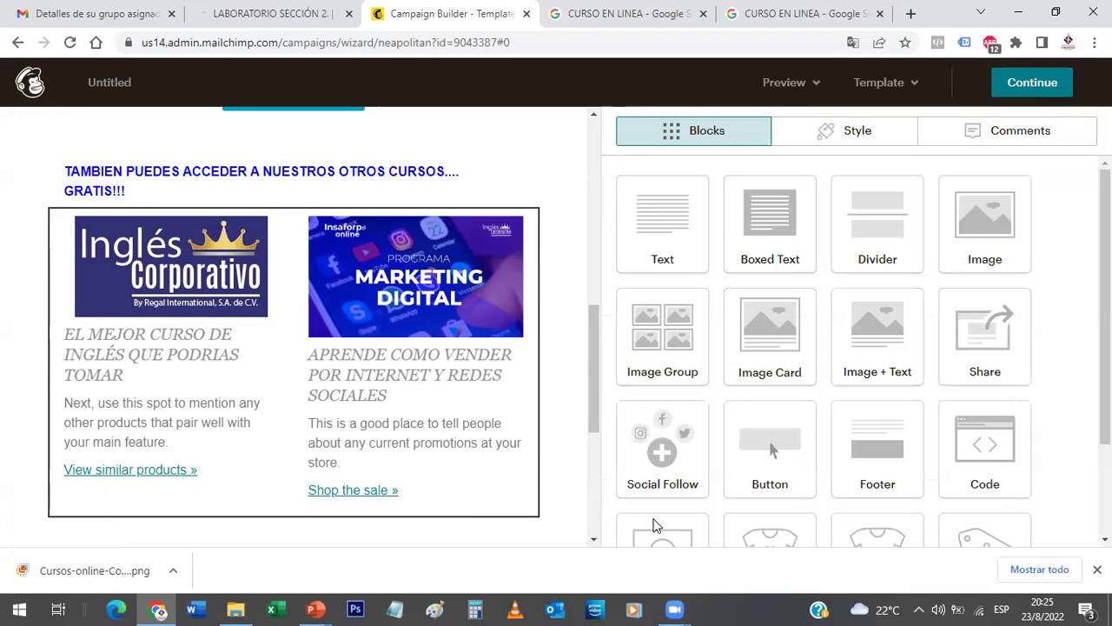
Review the whole email layout from the header logo through the survey button and course columns to the footer.
{"action": "left_click_drag", "start_coordinate": [593, 355], "coordinate": [594, 460]}
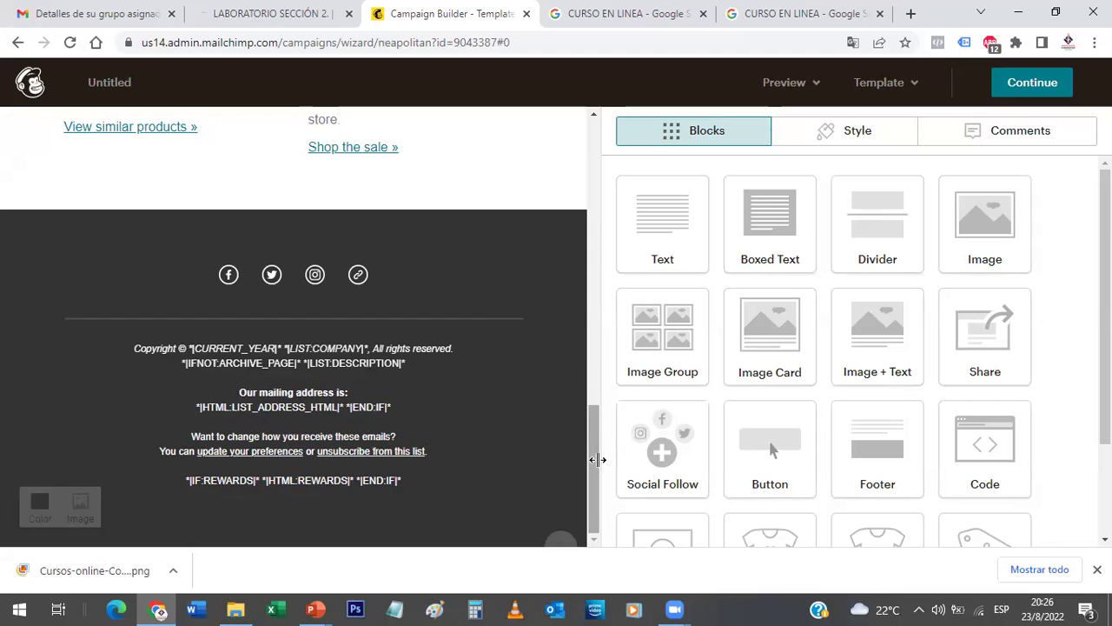
{"action": "left_click_drag", "start_coordinate": [593, 459], "coordinate": [594, 155]}
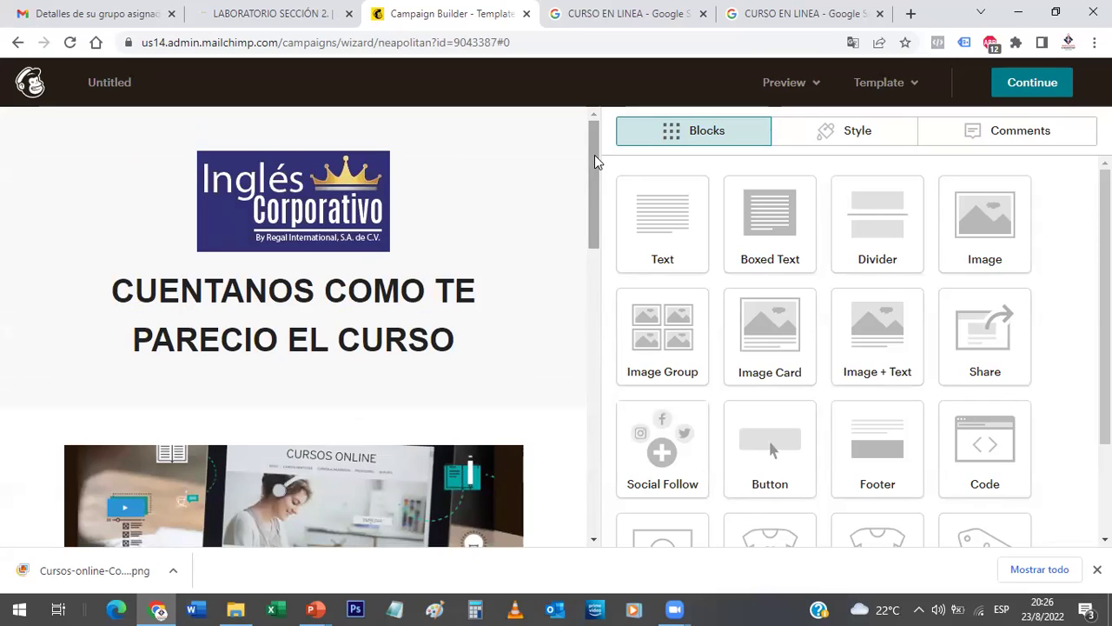
{"action": "left_click_drag", "start_coordinate": [595, 155], "coordinate": [592, 252]}
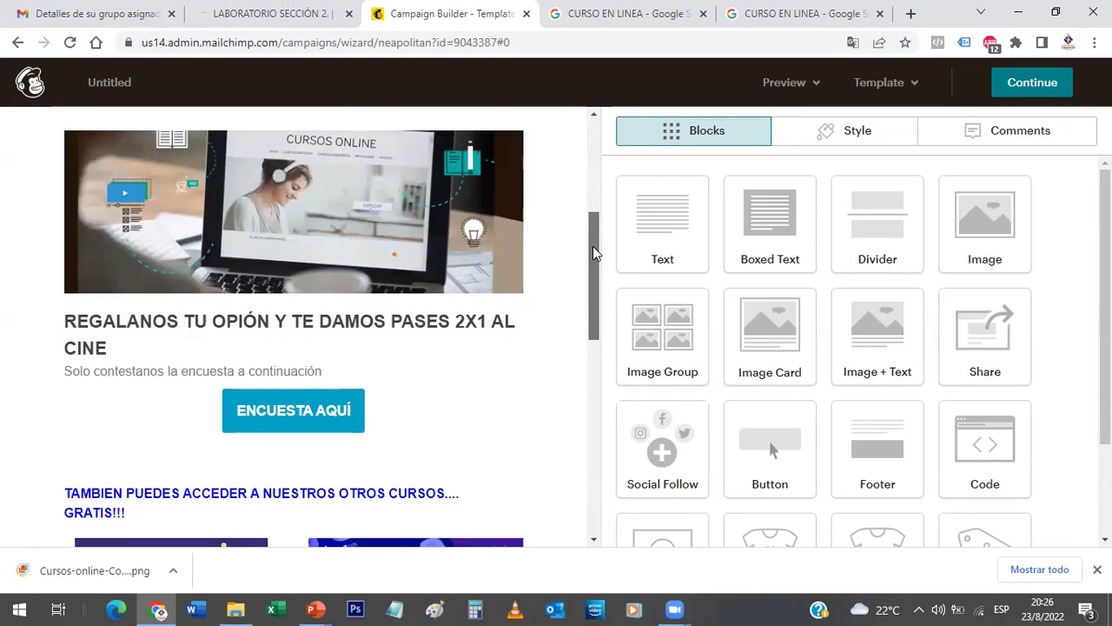
{"action": "mouse_move", "coordinate": [278, 343]}
{"action": "left_click_drag", "start_coordinate": [596, 276], "coordinate": [596, 320]}
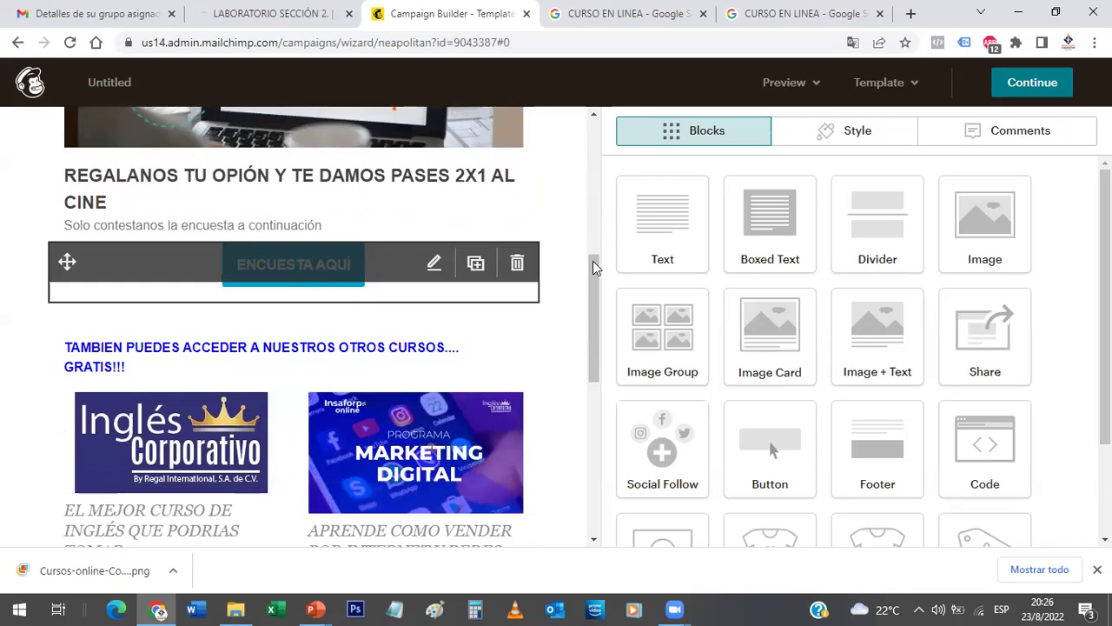
{"action": "left_click_drag", "start_coordinate": [594, 292], "coordinate": [596, 338]}
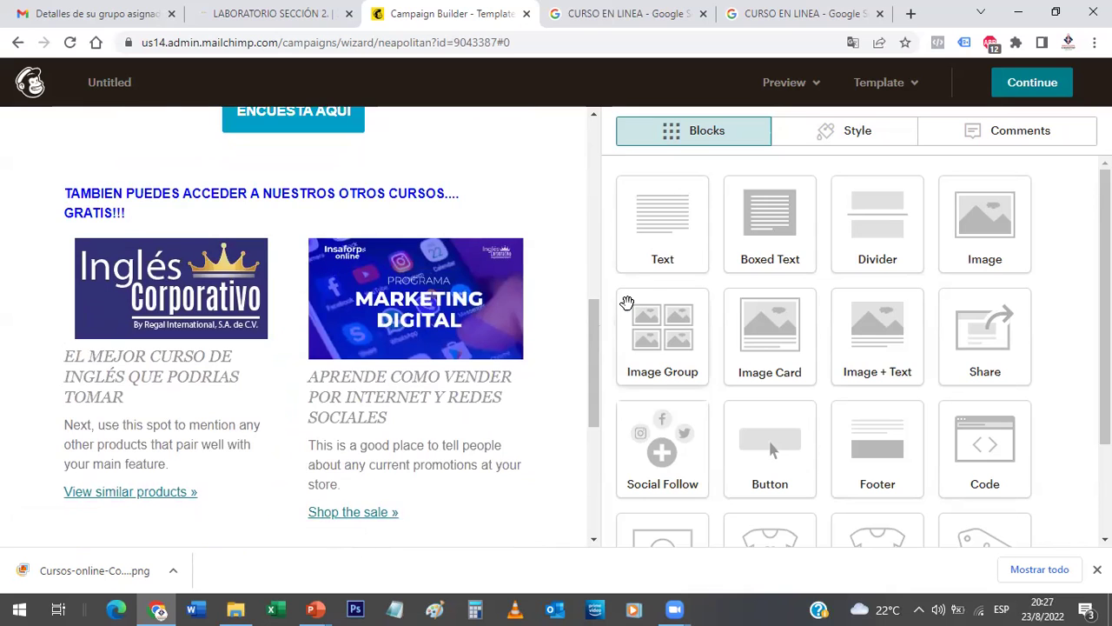
{"action": "left_click_drag", "start_coordinate": [594, 334], "coordinate": [594, 345]}
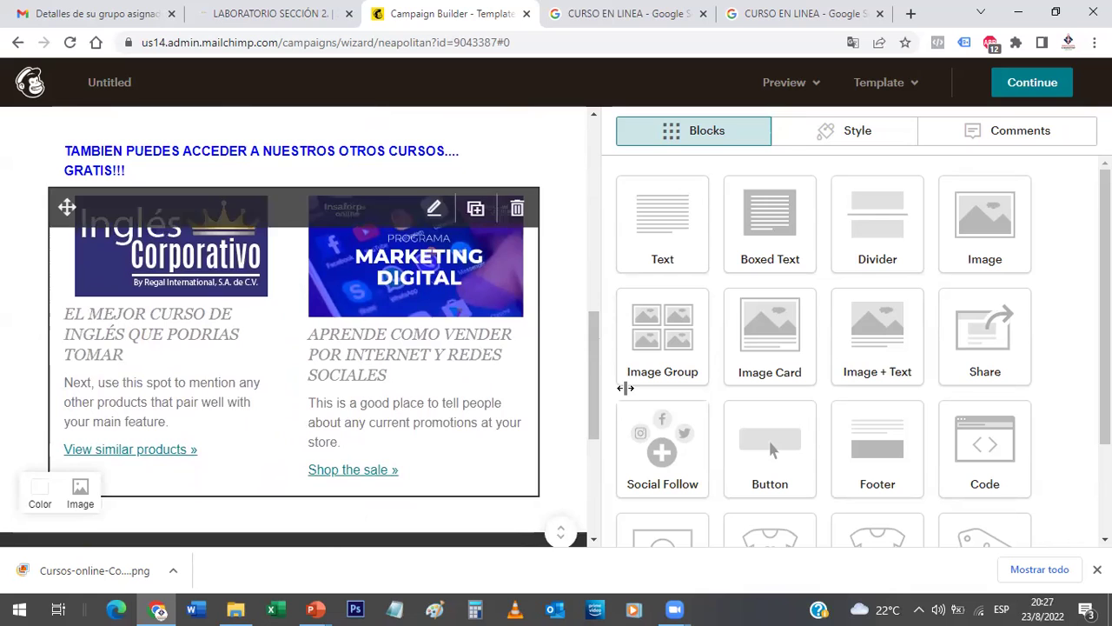
{"action": "left_click_drag", "start_coordinate": [591, 352], "coordinate": [598, 143]}
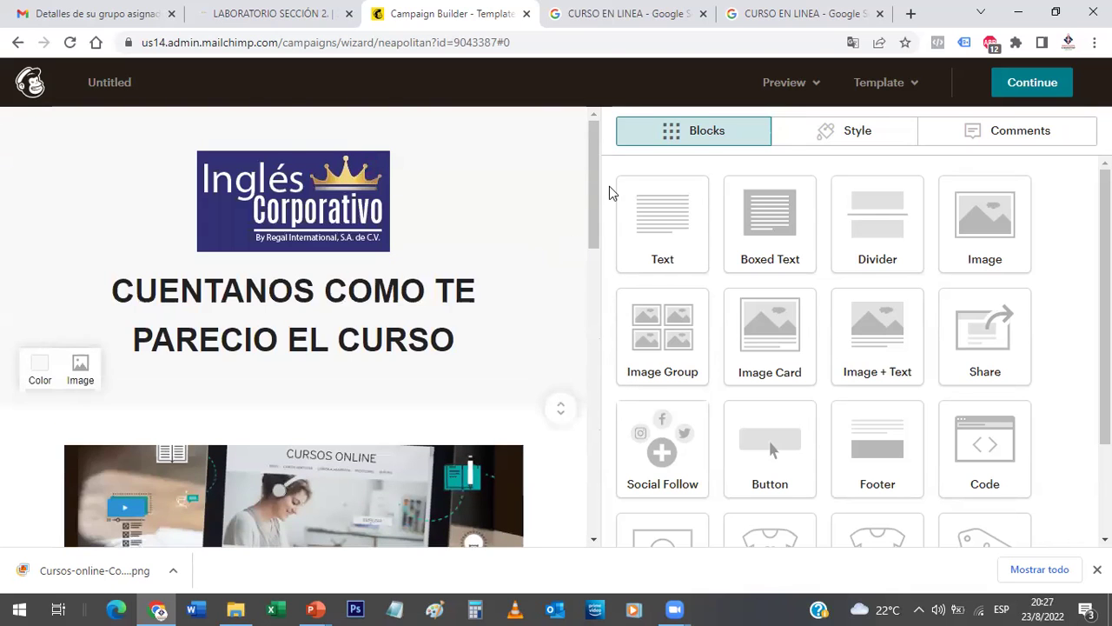
Add a Boxed Text block between the "ENCUESTA AQUÍ" button and the blue line about the other free courses.
{"action": "left_click_drag", "start_coordinate": [589, 167], "coordinate": [599, 298]}
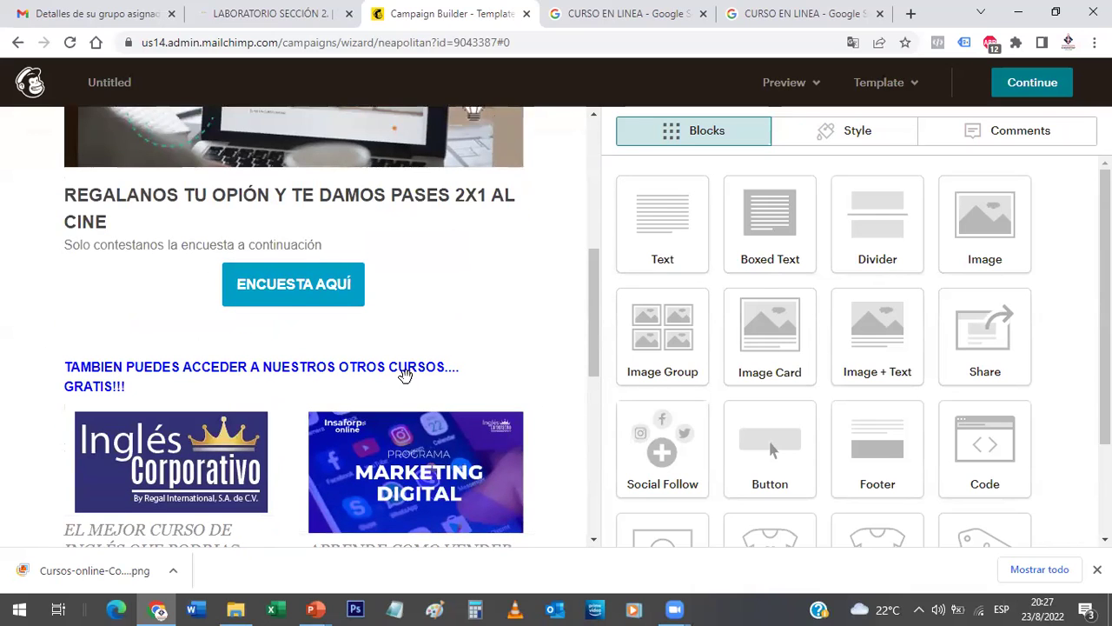
{"action": "left_click_drag", "start_coordinate": [394, 354], "coordinate": [328, 321]}
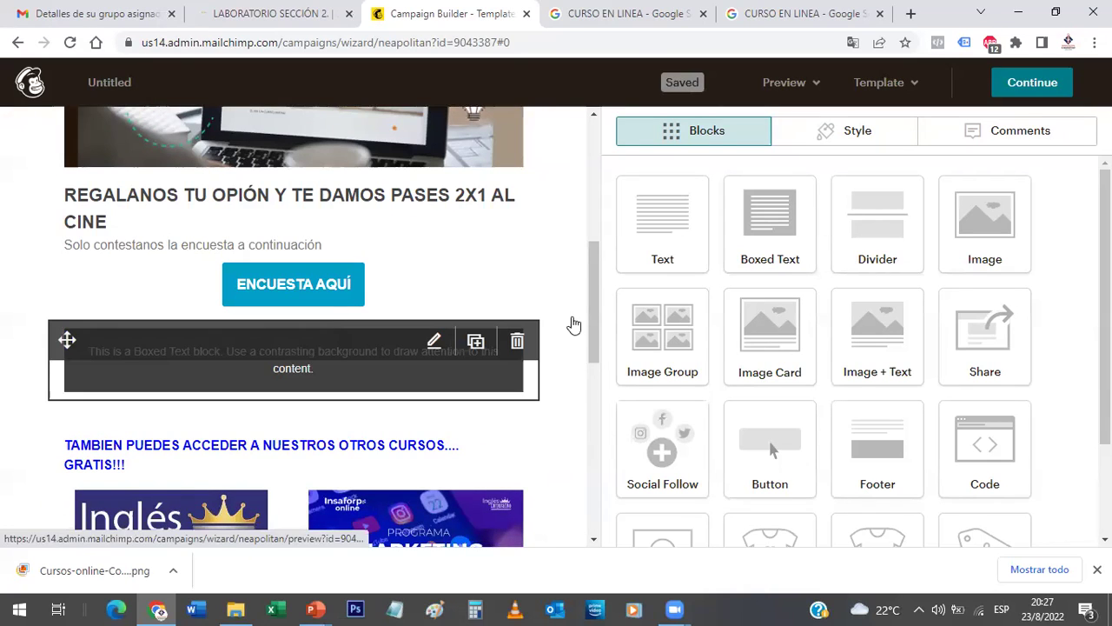
Open the Boxed Text block's content editor, and save and close the block.
{"action": "left_click", "coordinate": [473, 351]}
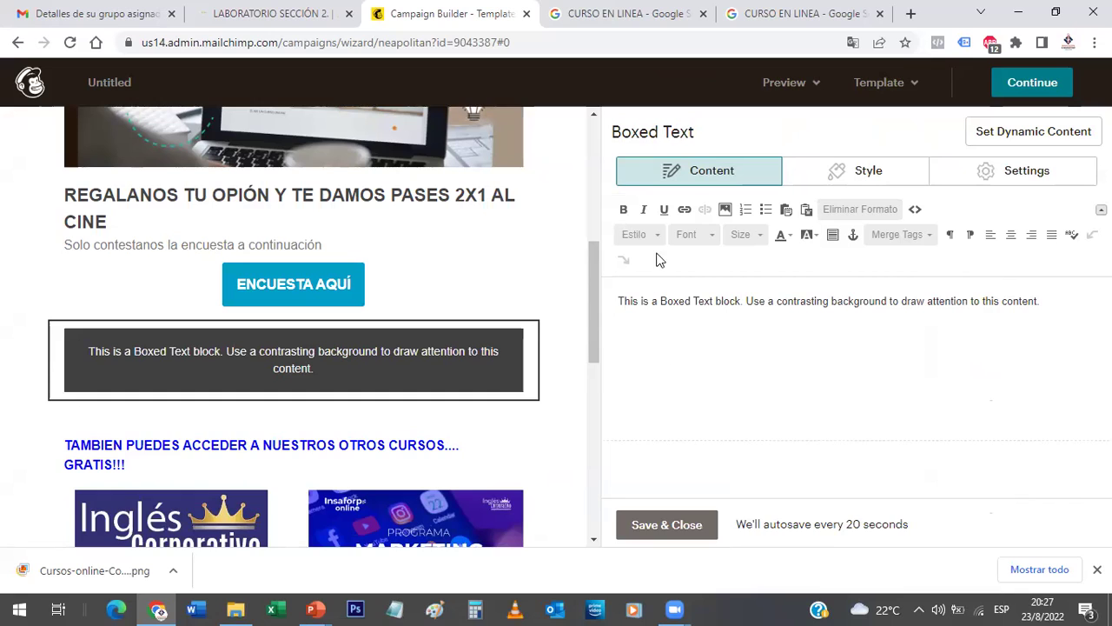
{"action": "left_click", "coordinate": [669, 525]}
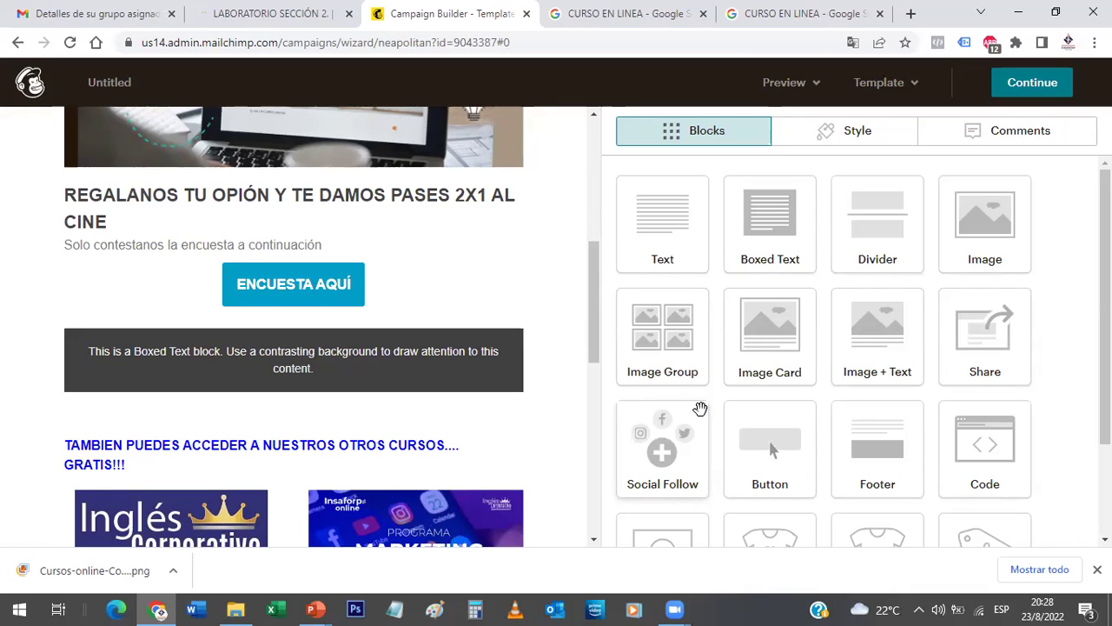
Examine the template's Page style settings from Heading 1 to Heading 4 alongside the header title, and return to the style categories.
{"action": "left_click", "coordinate": [842, 139]}
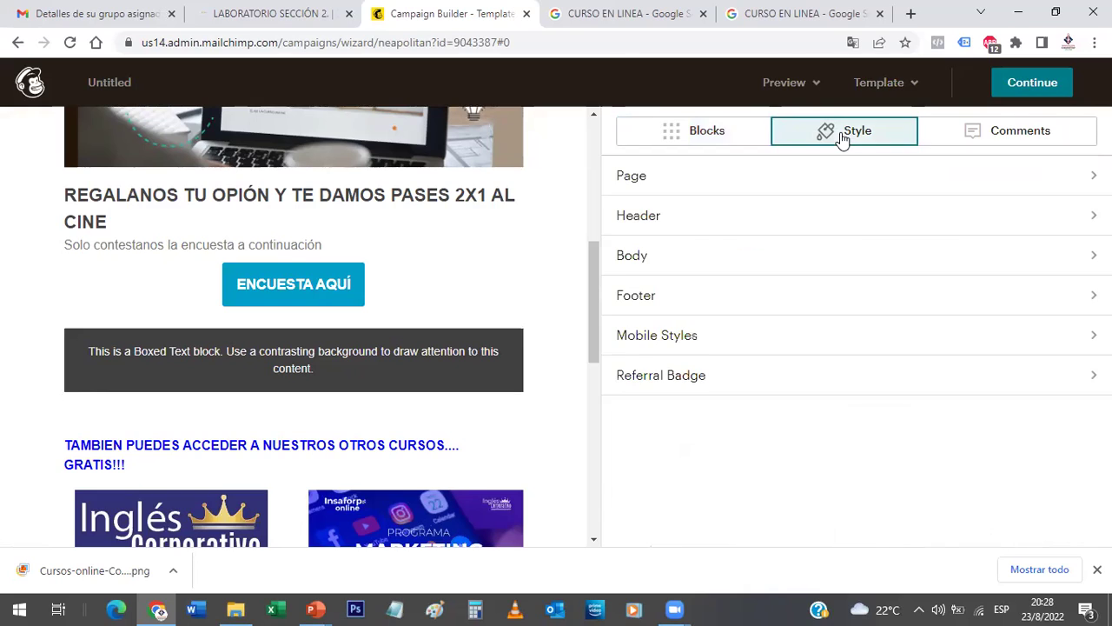
{"action": "left_click", "coordinate": [1086, 177]}
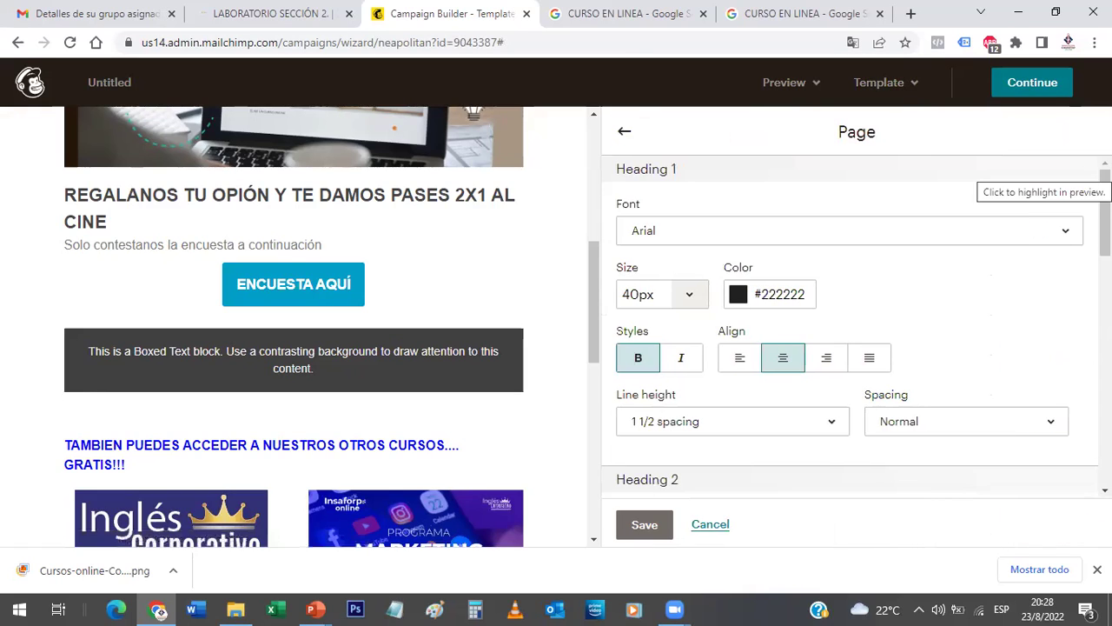
{"action": "scroll", "coordinate": [856, 323], "scroll_direction": "down", "scroll_amount": 5}
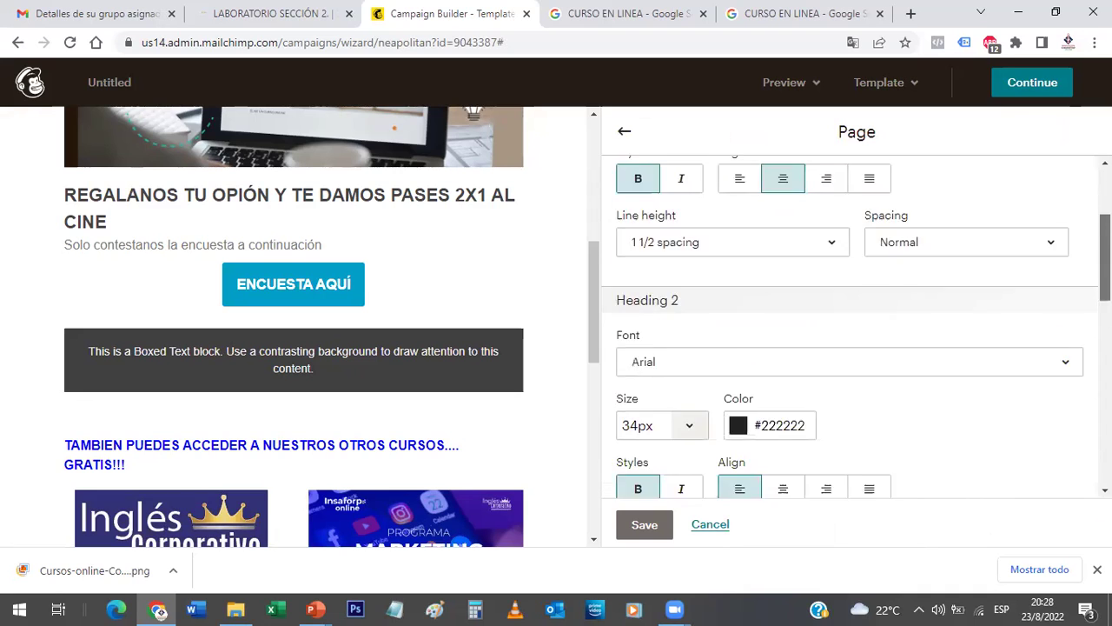
{"action": "scroll", "coordinate": [856, 323], "scroll_direction": "down", "scroll_amount": 5}
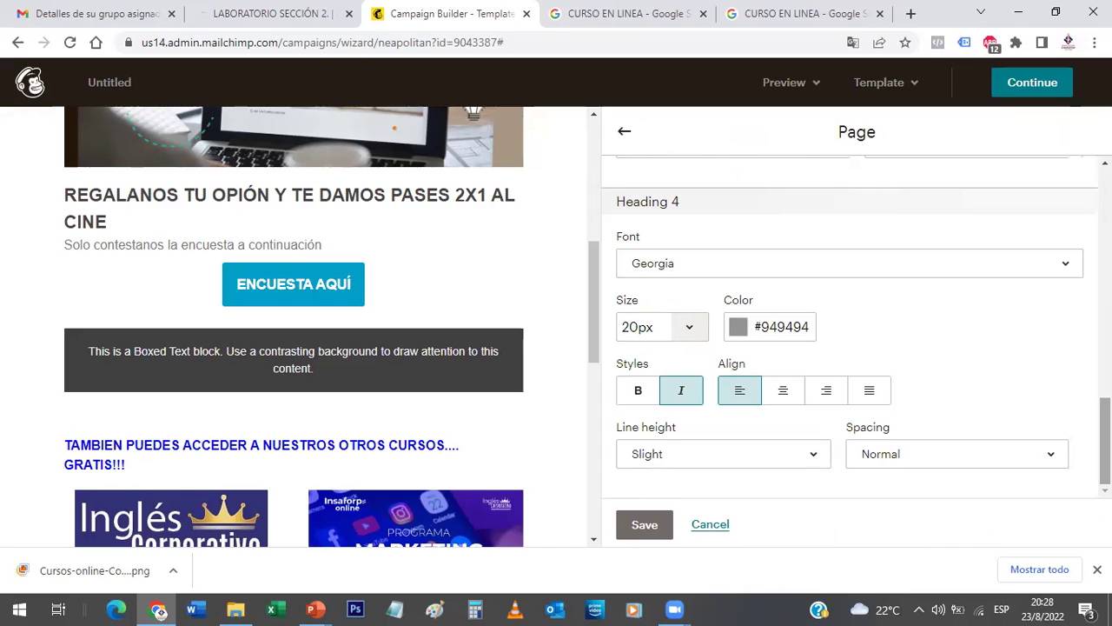
{"action": "scroll", "coordinate": [856, 323], "scroll_direction": "up", "scroll_amount": 7}
{"action": "scroll", "coordinate": [856, 323], "scroll_direction": "up", "scroll_amount": 3}
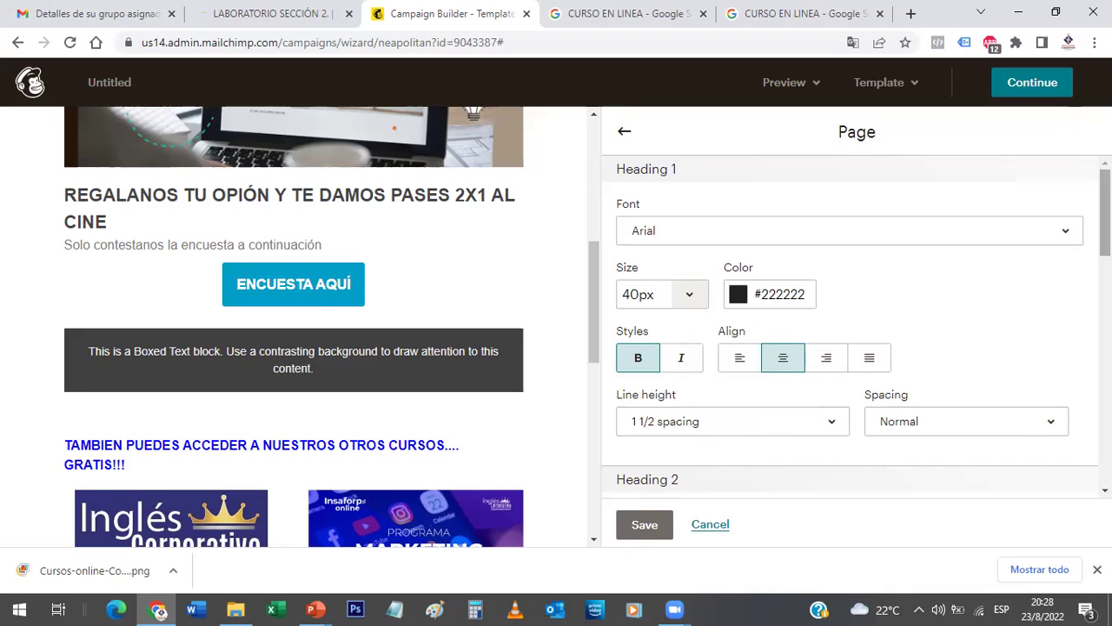
{"action": "scroll", "coordinate": [1105, 217], "scroll_direction": "down", "scroll_amount": 2}
{"action": "scroll", "coordinate": [856, 327], "scroll_direction": "down", "scroll_amount": 2}
{"action": "scroll", "coordinate": [856, 327], "scroll_direction": "up", "scroll_amount": 2}
{"action": "scroll", "coordinate": [648, 209], "scroll_direction": "up", "scroll_amount": 1}
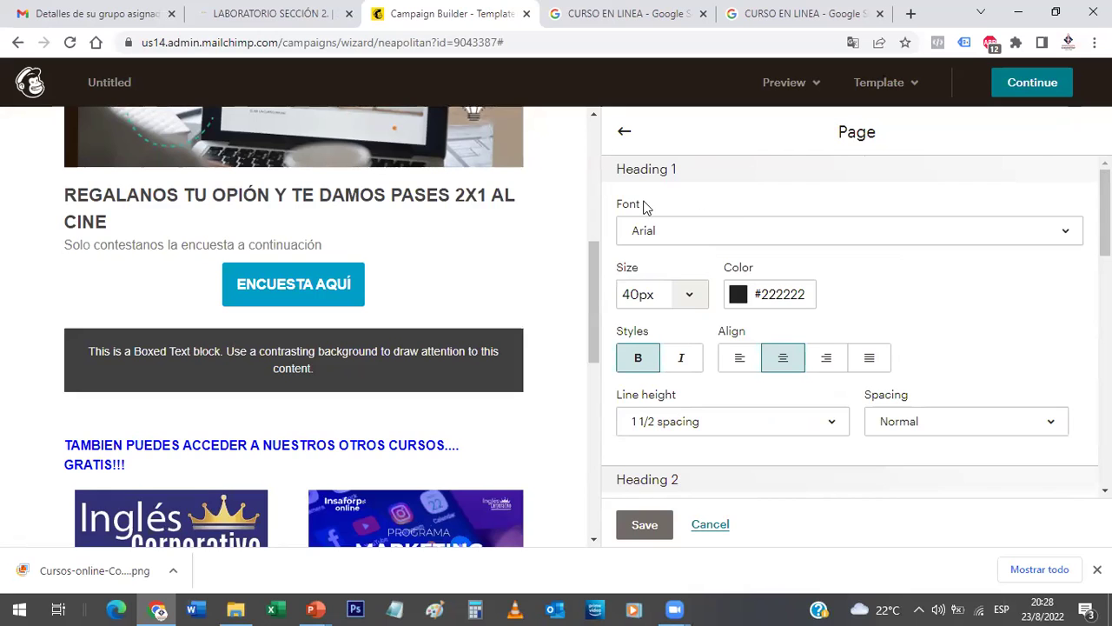
{"action": "left_click_drag", "start_coordinate": [594, 283], "coordinate": [587, 163]}
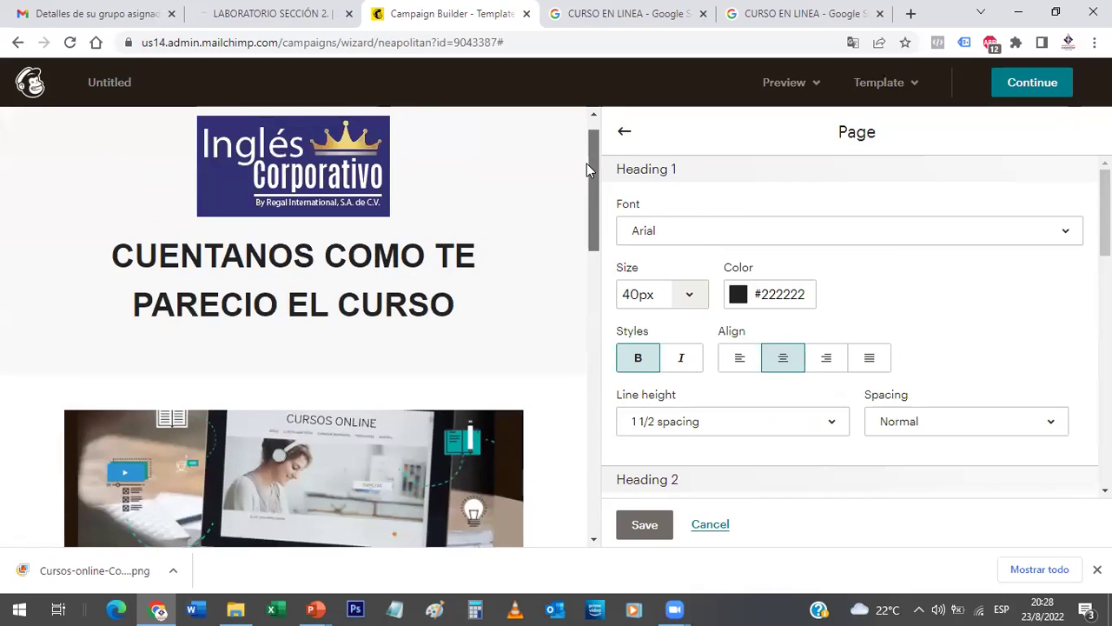
{"action": "mouse_move", "coordinate": [388, 276]}
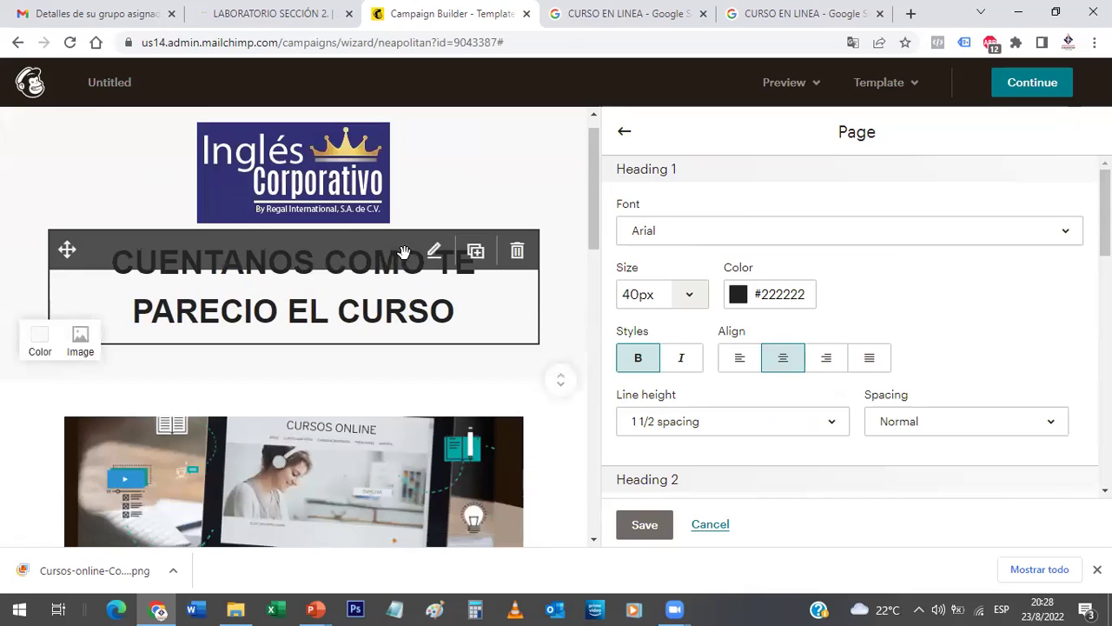
{"action": "left_click", "coordinate": [624, 131]}
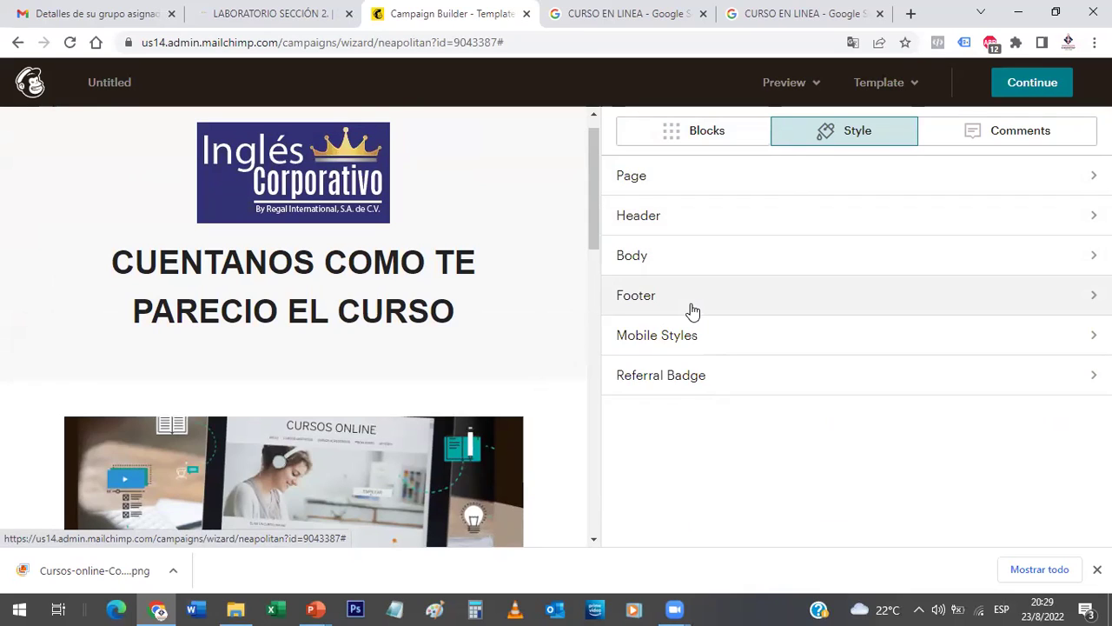
Review the email layout from the header logo and title through the survey button and course columns to the footer.
{"action": "left_click_drag", "start_coordinate": [594, 191], "coordinate": [595, 360]}
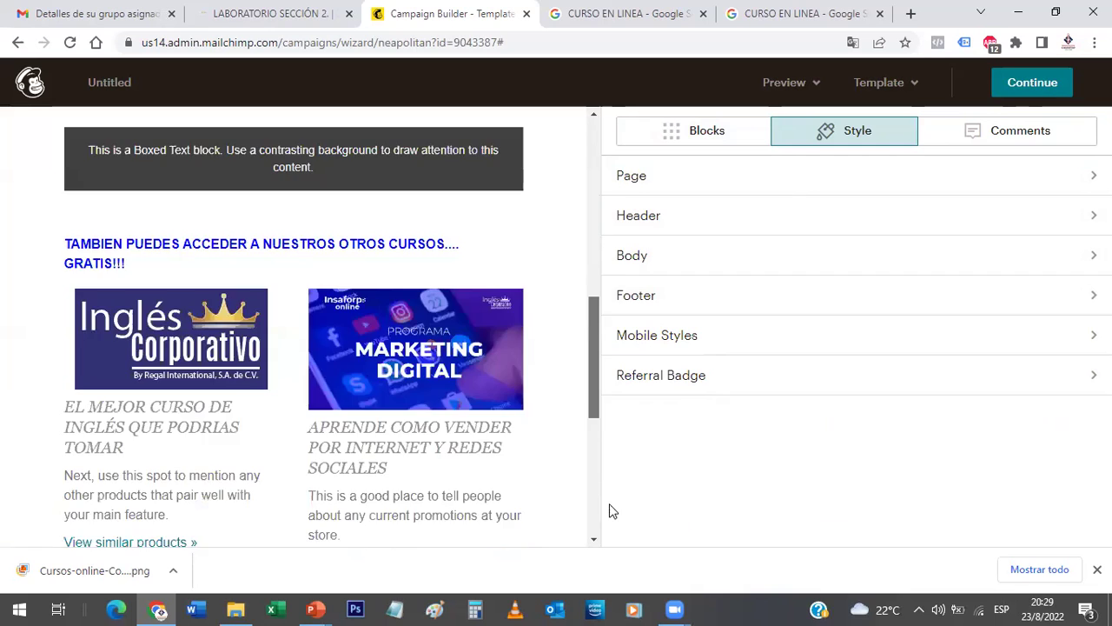
{"action": "left_click_drag", "start_coordinate": [612, 511], "coordinate": [608, 526]}
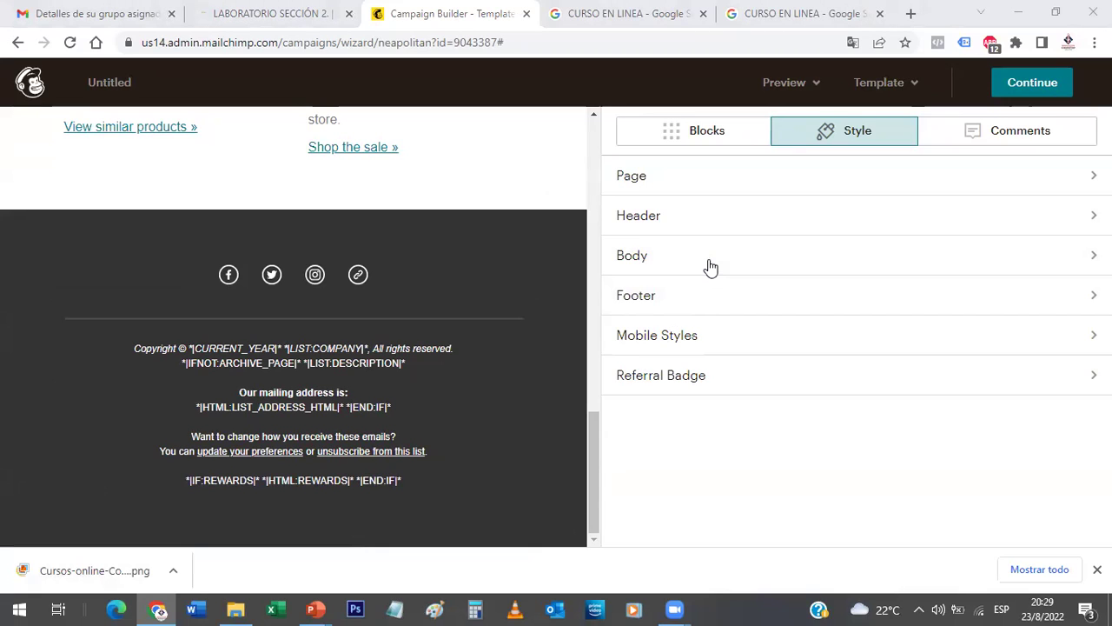
{"action": "left_click_drag", "start_coordinate": [591, 447], "coordinate": [582, 153]}
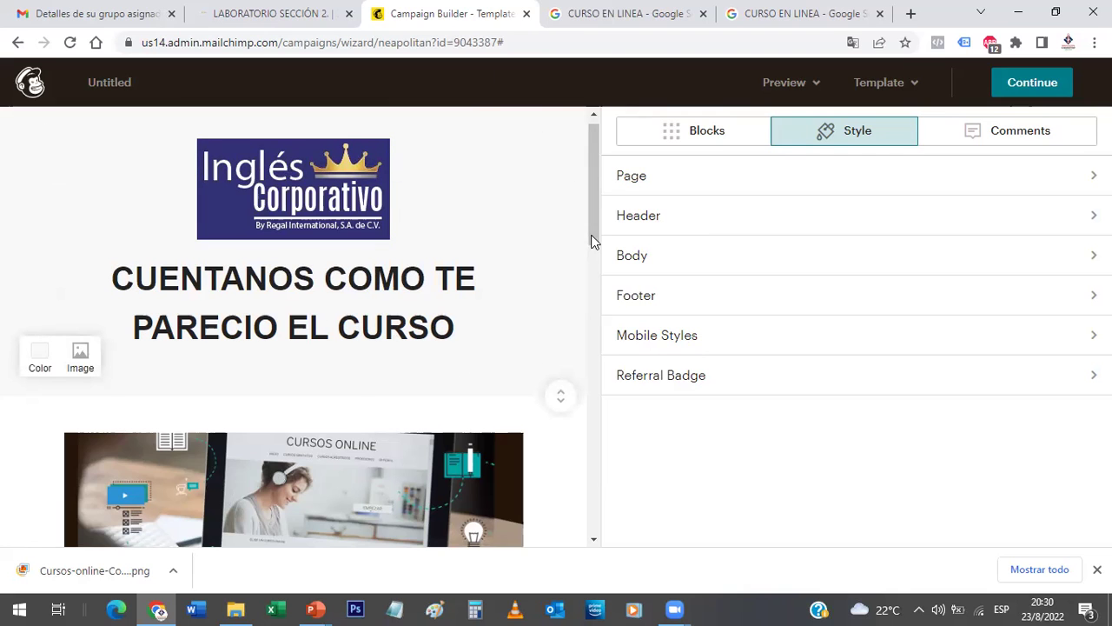
{"action": "left_click_drag", "start_coordinate": [594, 196], "coordinate": [595, 248]}
{"action": "left_click_drag", "start_coordinate": [602, 337], "coordinate": [576, 298]}
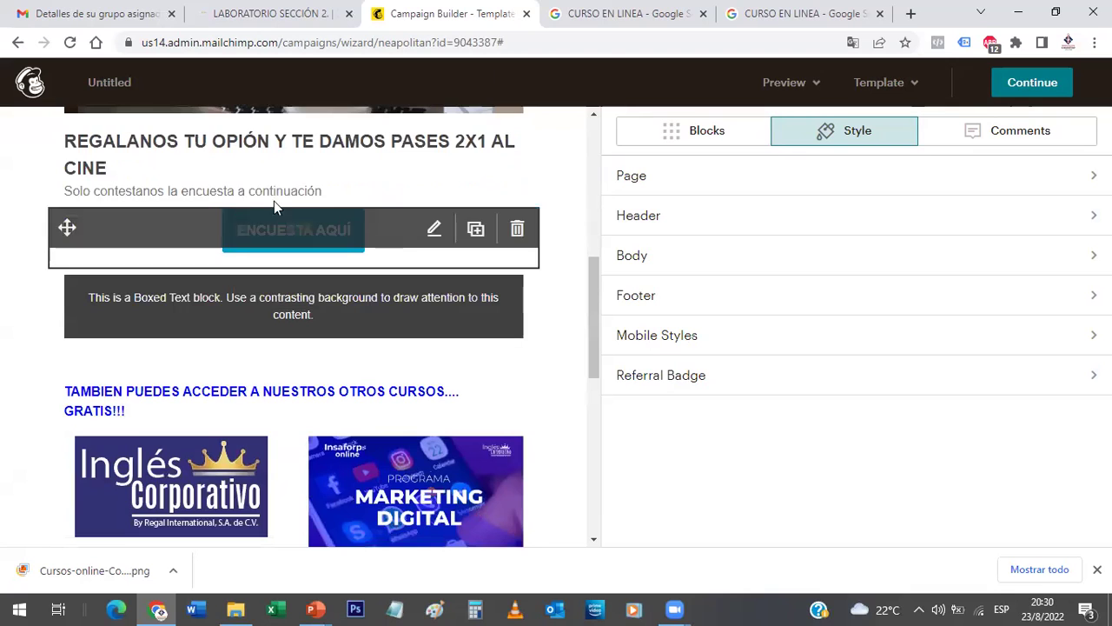
{"action": "left_click_drag", "start_coordinate": [591, 296], "coordinate": [591, 353]}
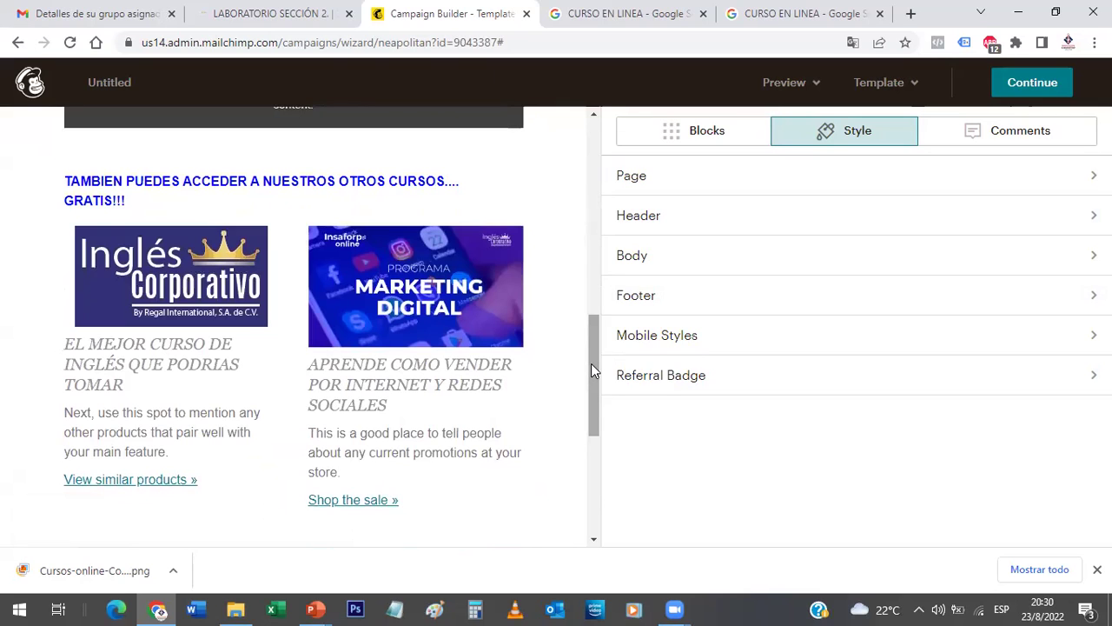
{"action": "mouse_move", "coordinate": [591, 364]}
{"action": "left_mouse_down"}
{"action": "mouse_move", "coordinate": [589, 143]}
{"action": "mouse_move", "coordinate": [591, 318]}
{"action": "mouse_move", "coordinate": [608, 457]}
{"action": "mouse_move", "coordinate": [589, 304]}
{"action": "mouse_move", "coordinate": [591, 346]}
{"action": "left_mouse_up"}
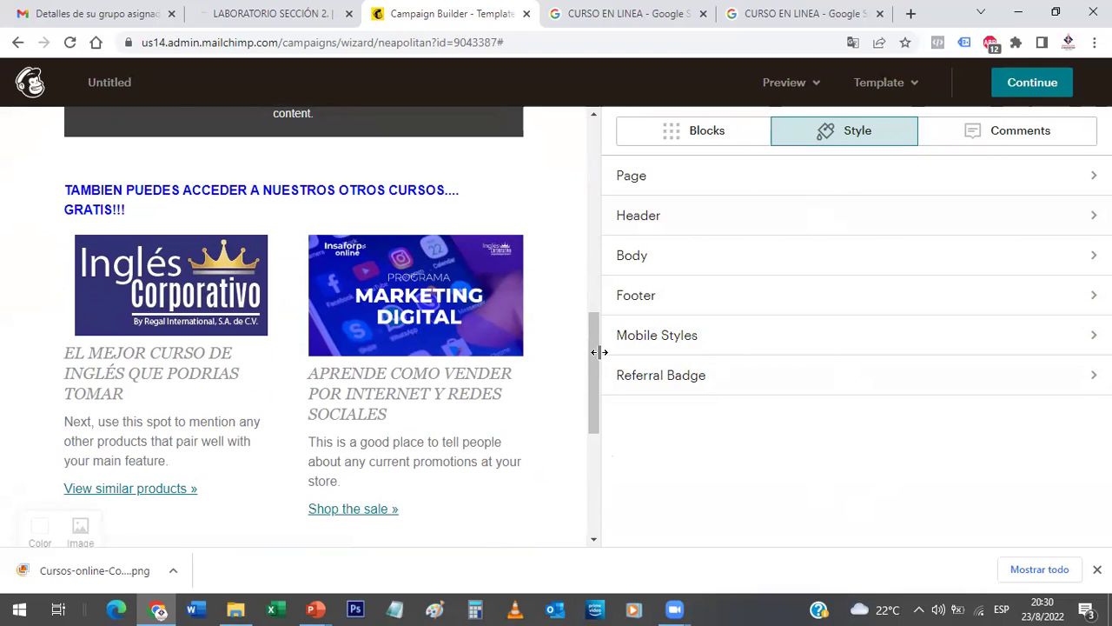
{"action": "left_click_drag", "start_coordinate": [593, 355], "coordinate": [594, 179]}
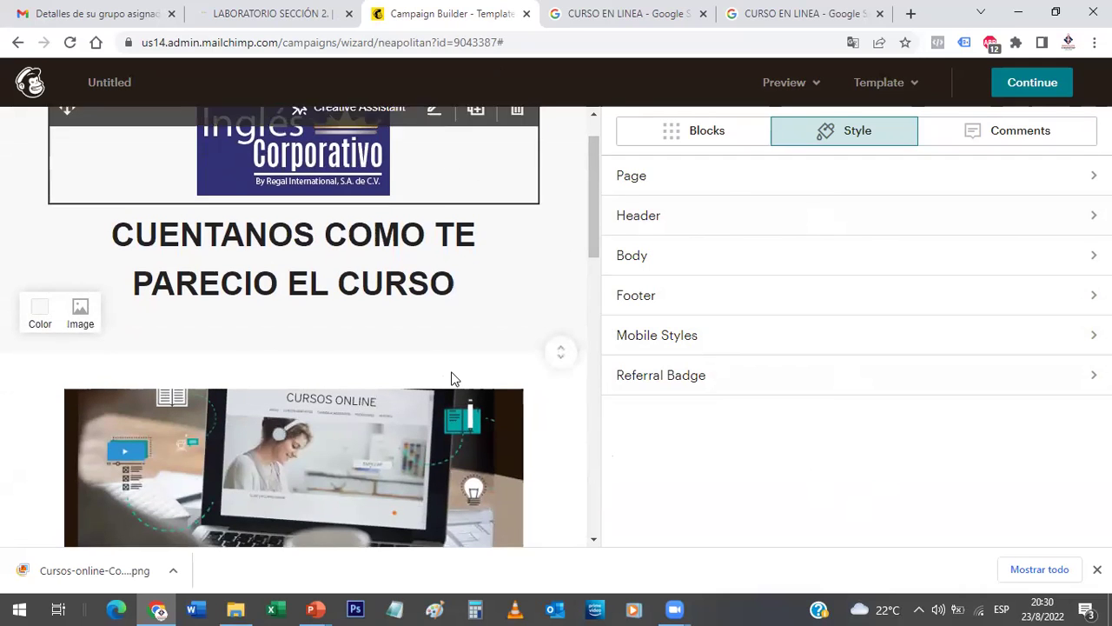
{"action": "left_click_drag", "start_coordinate": [595, 188], "coordinate": [589, 122]}
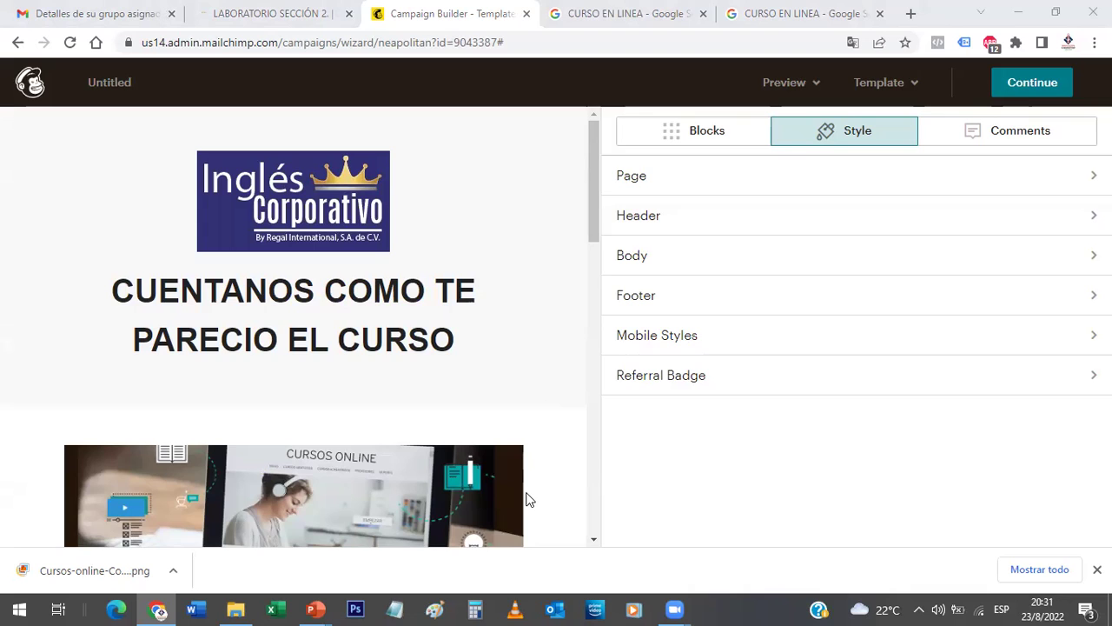
{"action": "left_click_drag", "start_coordinate": [589, 167], "coordinate": [594, 314]}
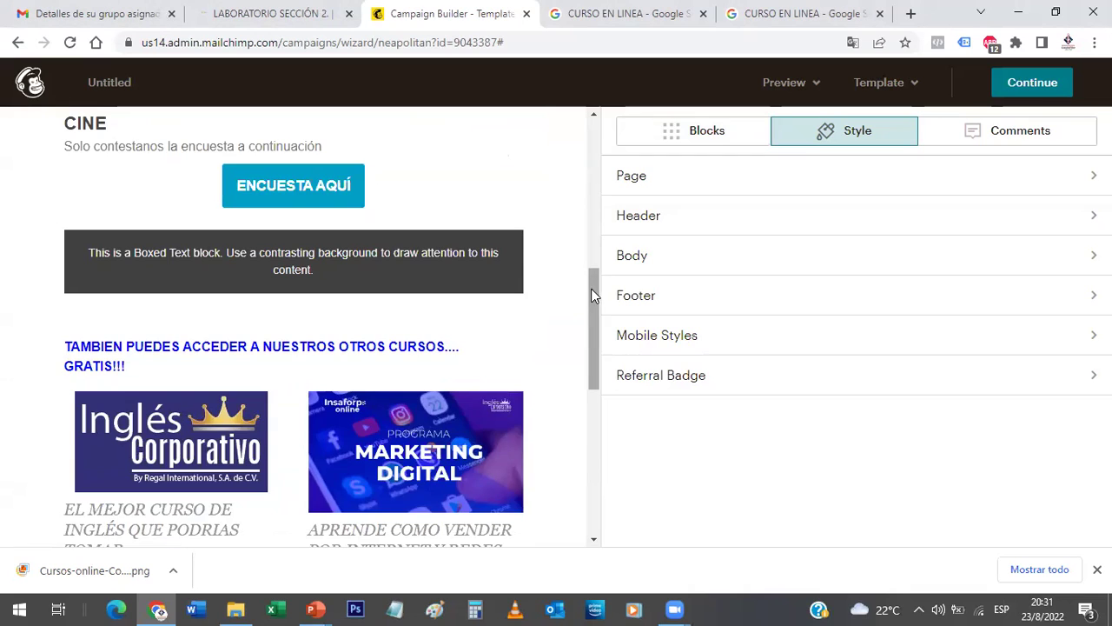
{"action": "left_click_drag", "start_coordinate": [590, 289], "coordinate": [594, 389]}
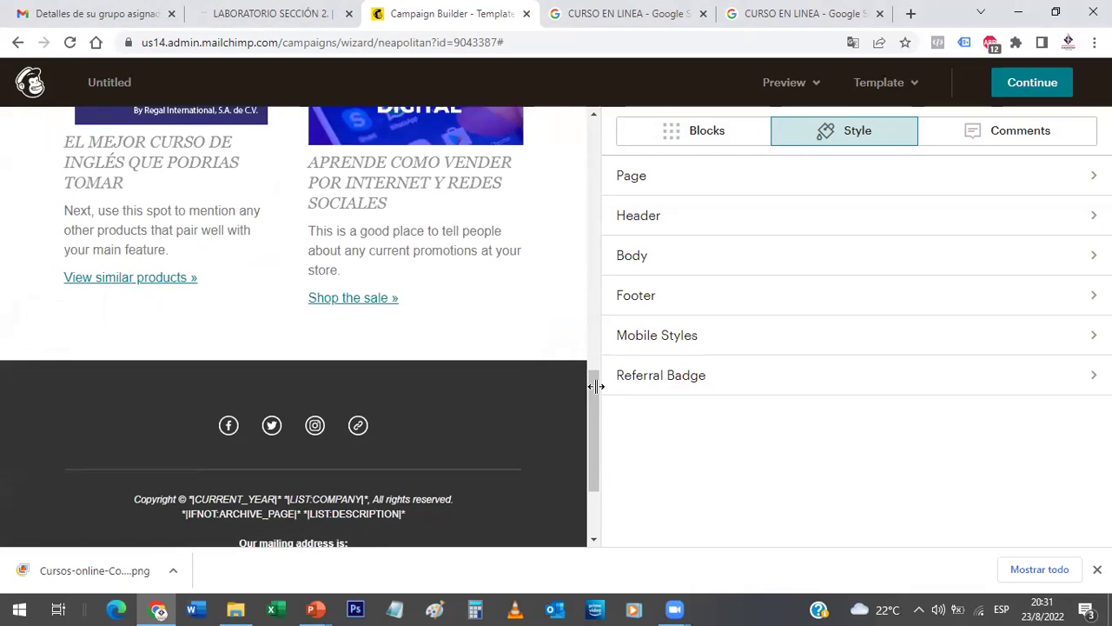
{"action": "left_click_drag", "start_coordinate": [593, 392], "coordinate": [593, 229]}
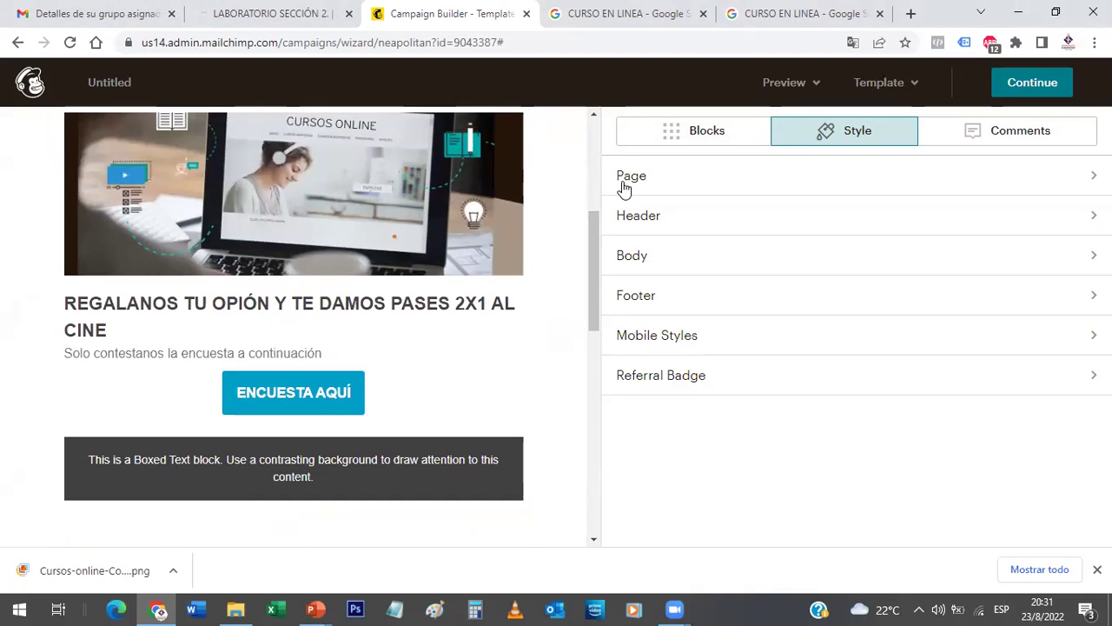
Add a Share block between the survey text and the "ENCUESTA AQUÍ" button, and delete that Share block again.
{"action": "left_click", "coordinate": [703, 131]}
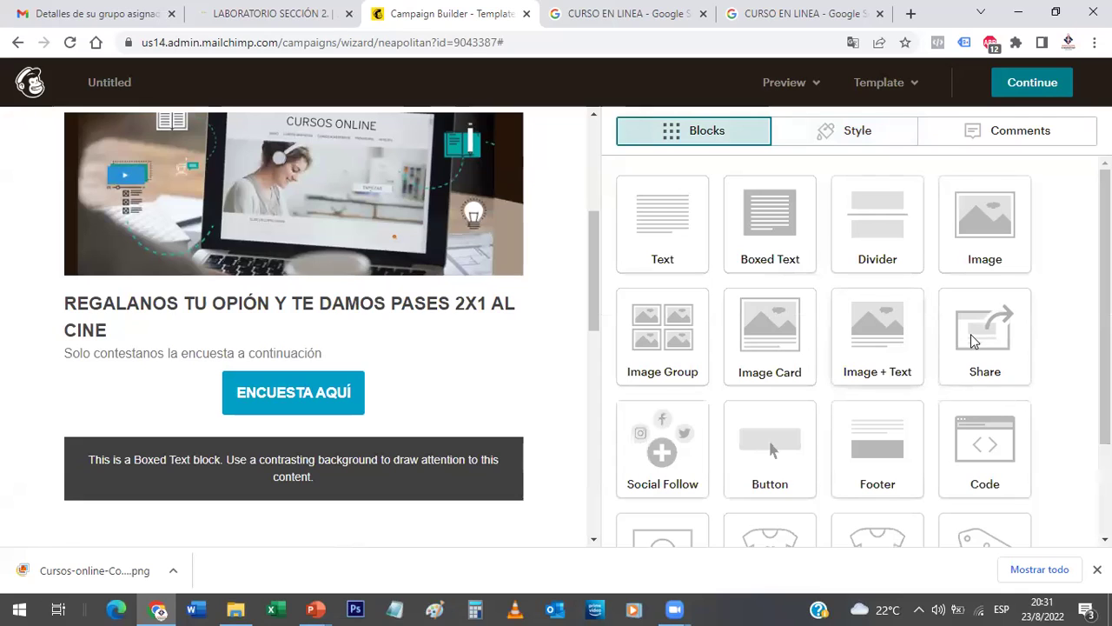
{"action": "mouse_move", "coordinate": [347, 390]}
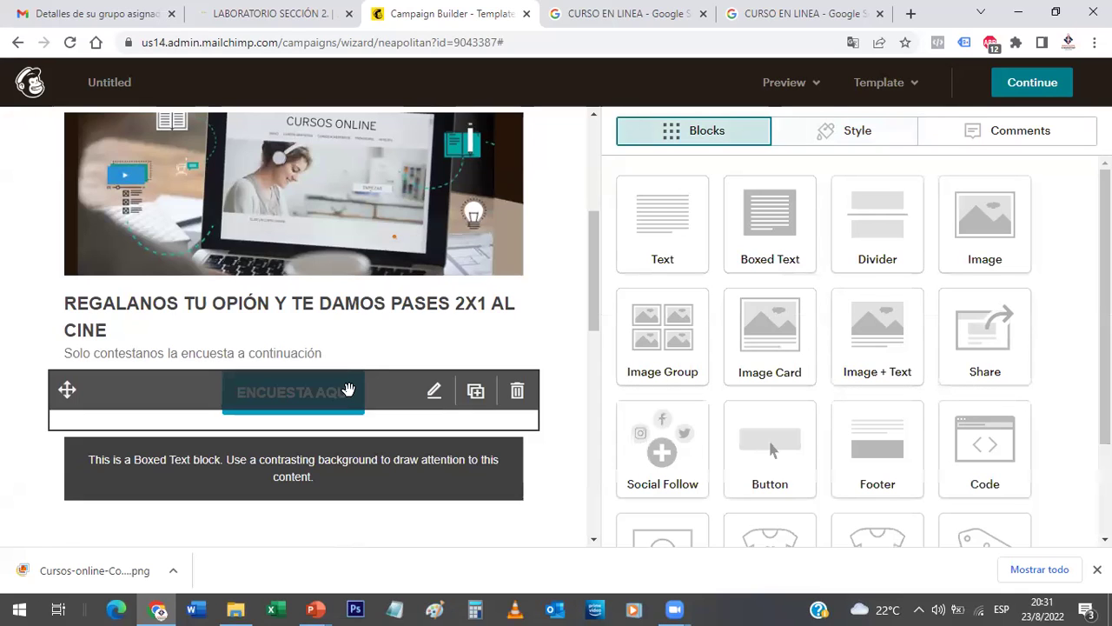
{"action": "left_click_drag", "start_coordinate": [971, 334], "coordinate": [388, 346]}
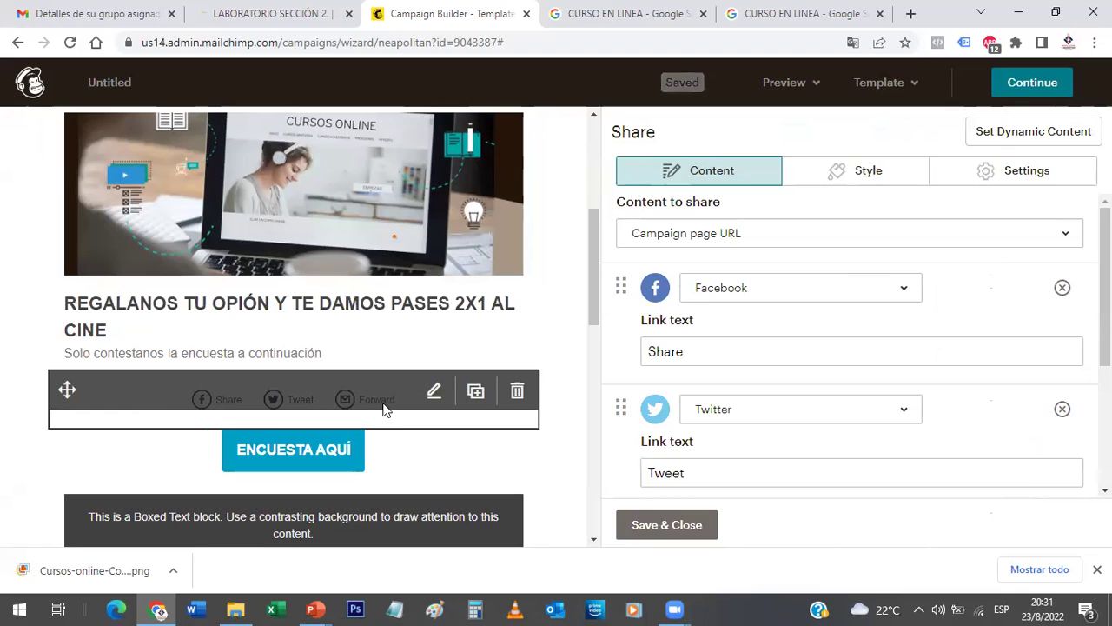
{"action": "left_click", "coordinate": [516, 391]}
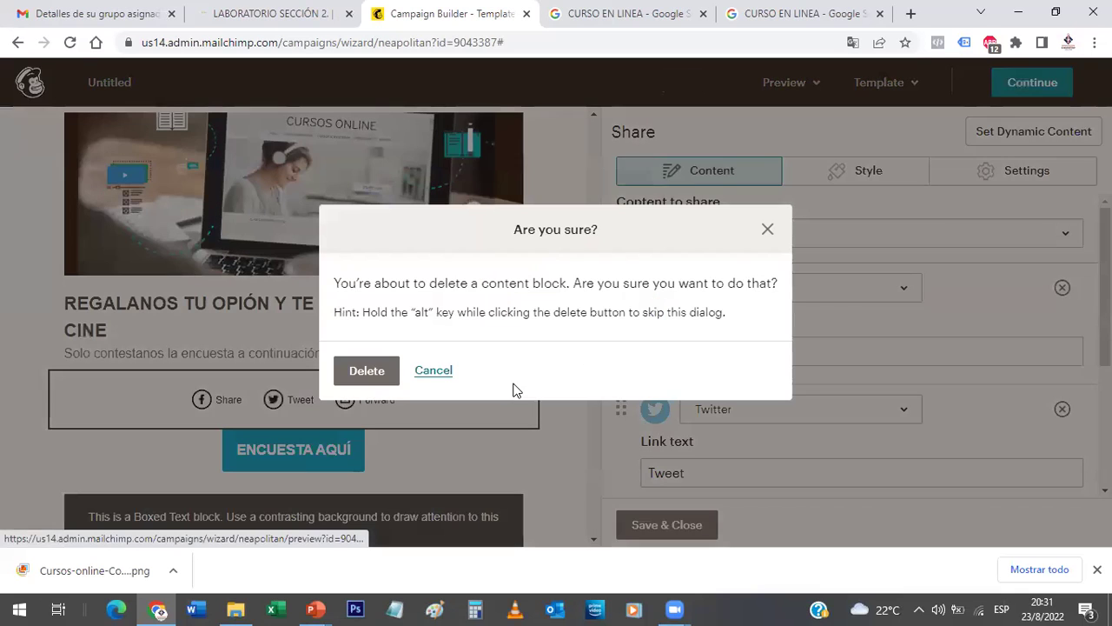
{"action": "left_click", "coordinate": [374, 376]}
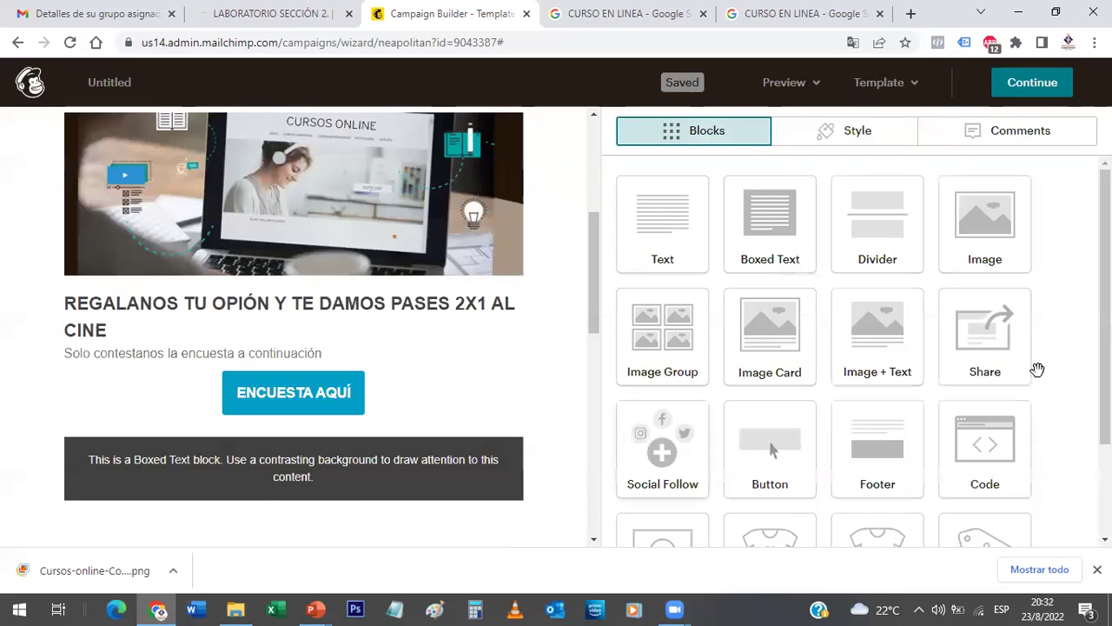
Add a Code block above the "ENCUESTA AQUÍ" button, and delete that Code block again.
{"action": "scroll", "coordinate": [772, 415], "scroll_direction": "down", "scroll_amount": 1}
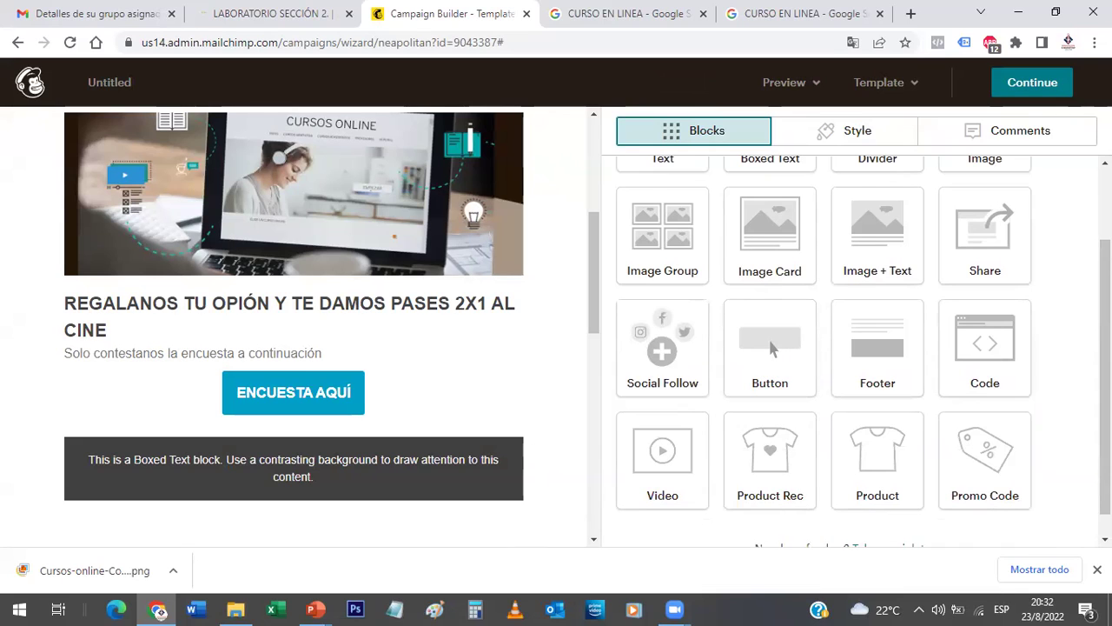
{"action": "scroll", "coordinate": [1106, 382], "scroll_direction": "down", "scroll_amount": 1}
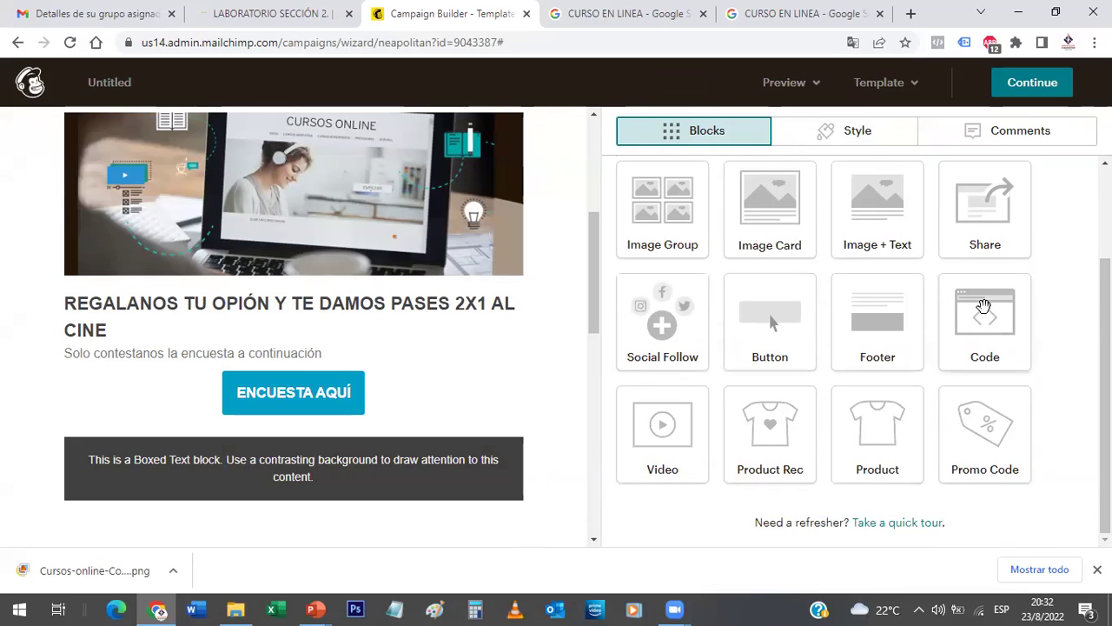
{"action": "left_click_drag", "start_coordinate": [381, 422], "coordinate": [294, 359]}
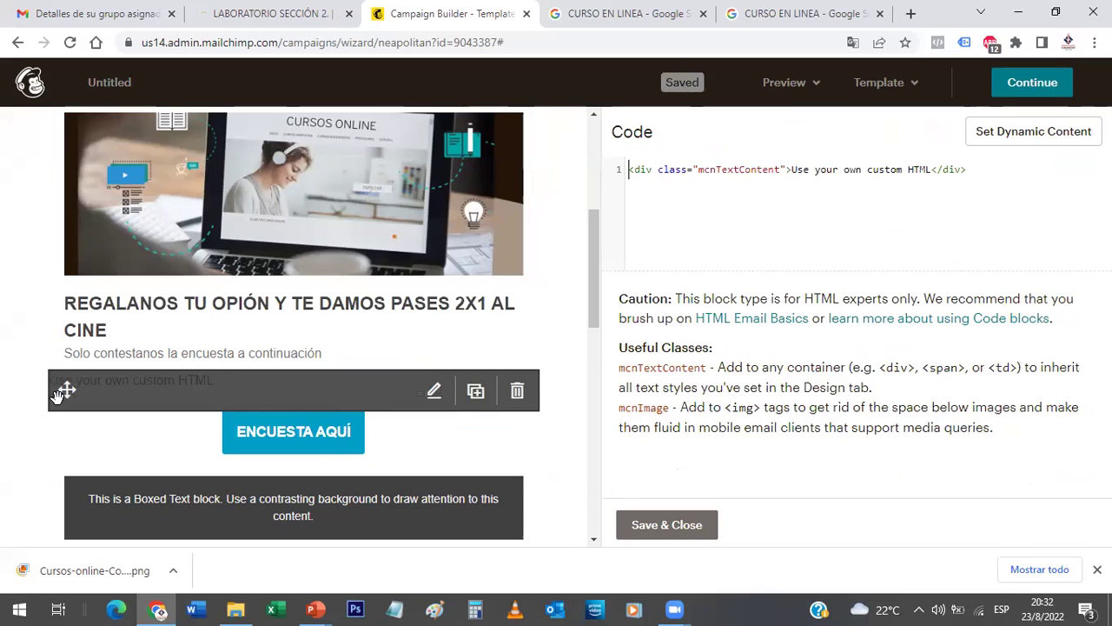
{"action": "left_click", "coordinate": [517, 391]}
{"action": "left_click", "coordinate": [369, 372]}
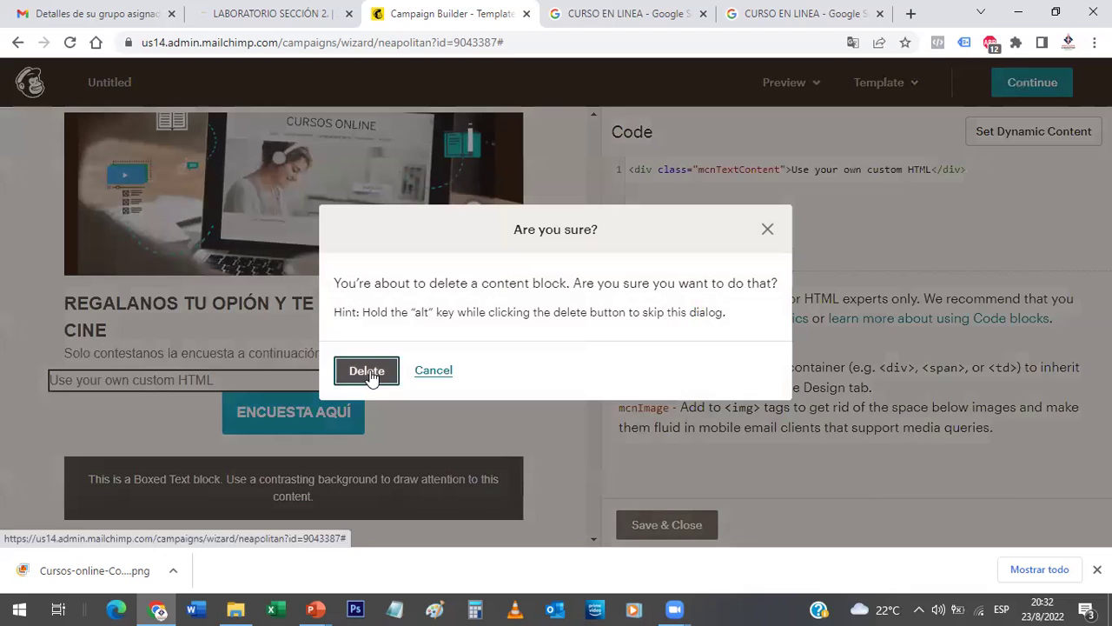
{"action": "left_click", "coordinate": [368, 372]}
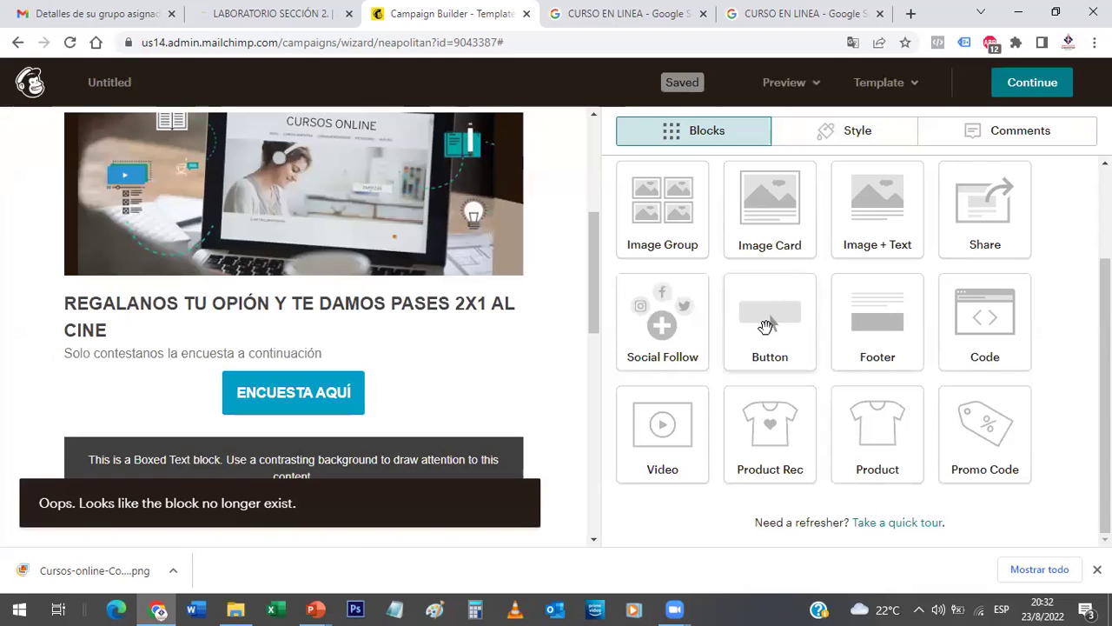
Add a Button block above the "ENCUESTA AQUÍ" button with the text "VAYA A LA PAGINA WEB".
{"action": "left_click_drag", "start_coordinate": [766, 325], "coordinate": [312, 359]}
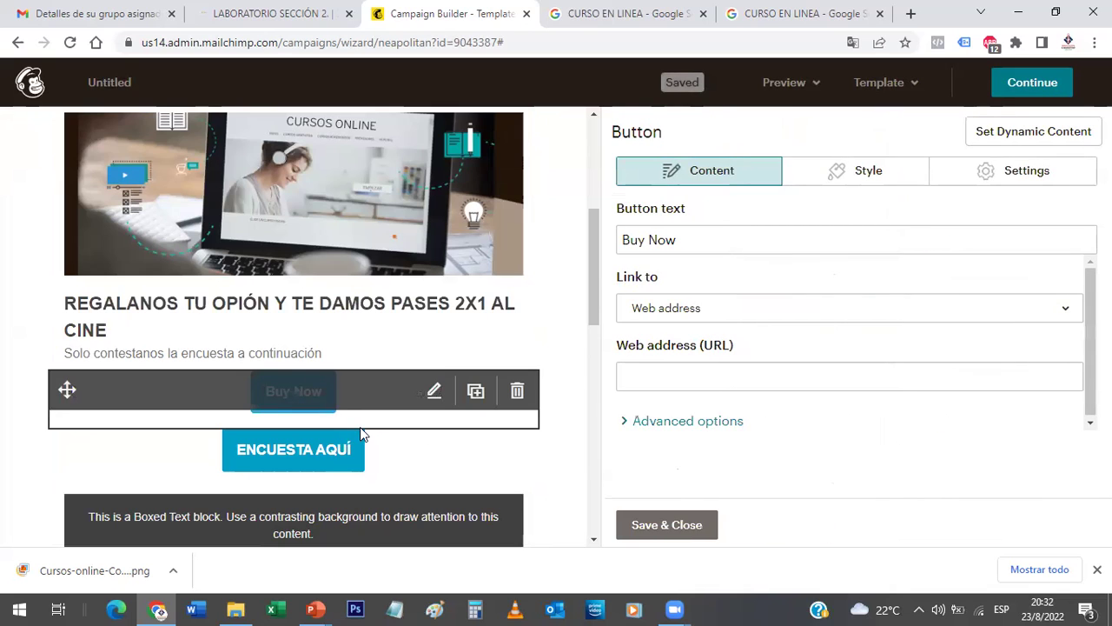
{"action": "left_click", "coordinate": [686, 247]}
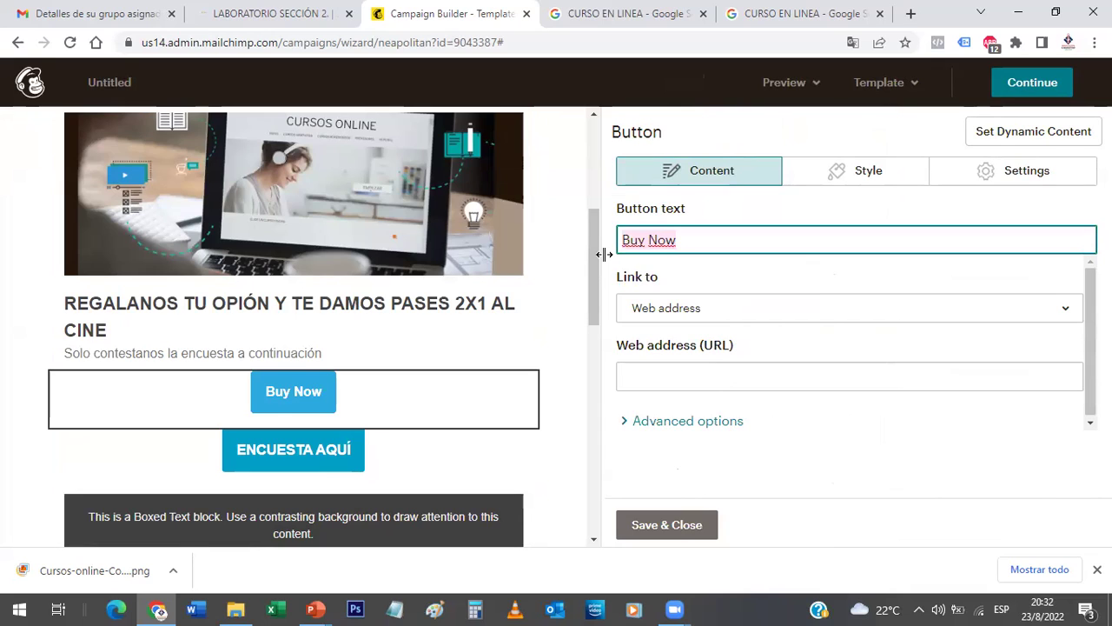
{"action": "key", "text": "ctrl+a"}
{"action": "type", "text": "VAYA A LA PAGI"}
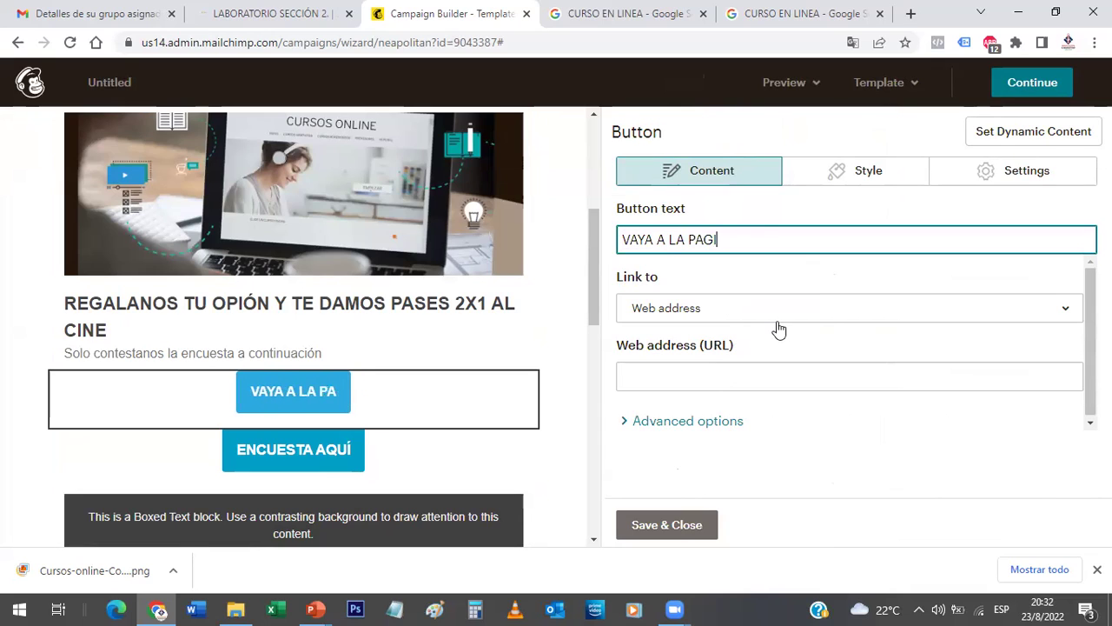
{"action": "type", "text": "NA WEB"}
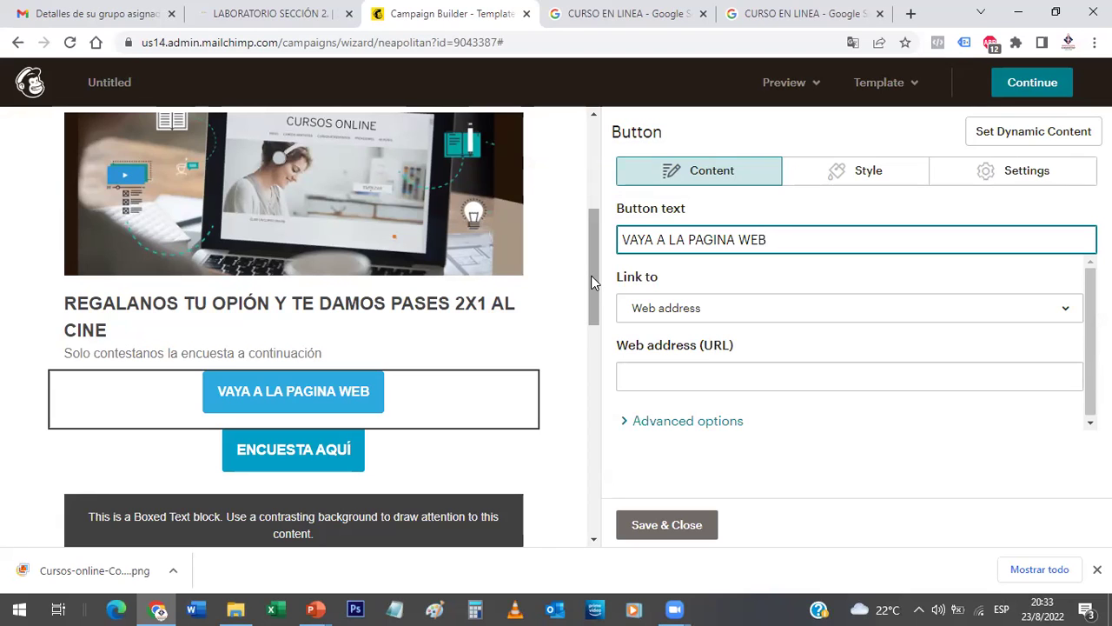
Review the email from the footer back up to the header, and save and close the new button block.
{"action": "left_click_drag", "start_coordinate": [591, 275], "coordinate": [566, 525]}
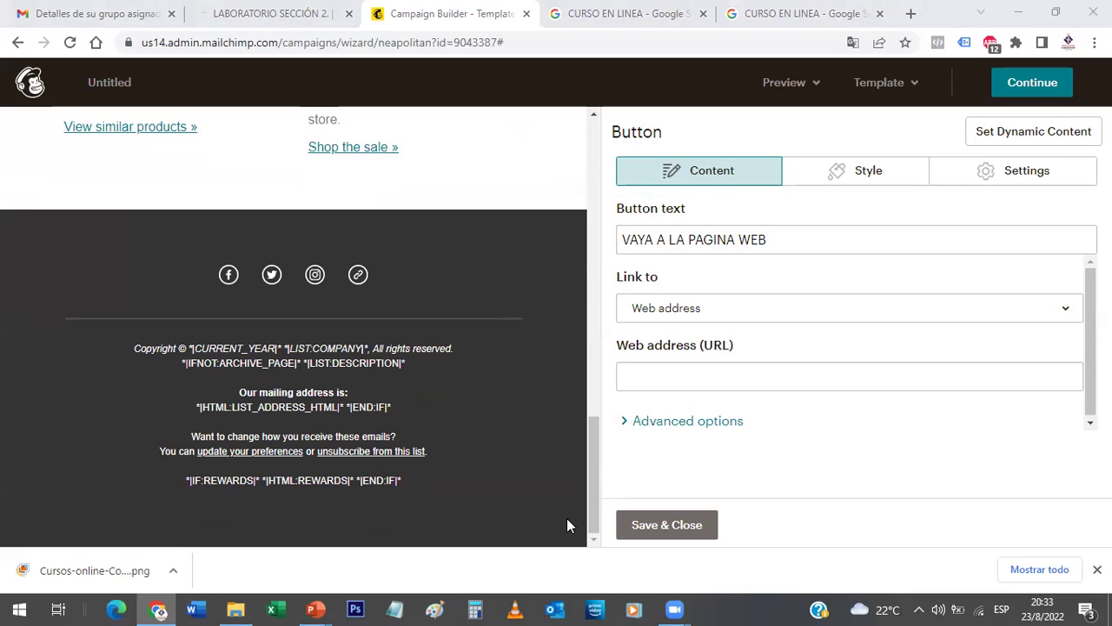
{"action": "left_click_drag", "start_coordinate": [588, 465], "coordinate": [588, 141]}
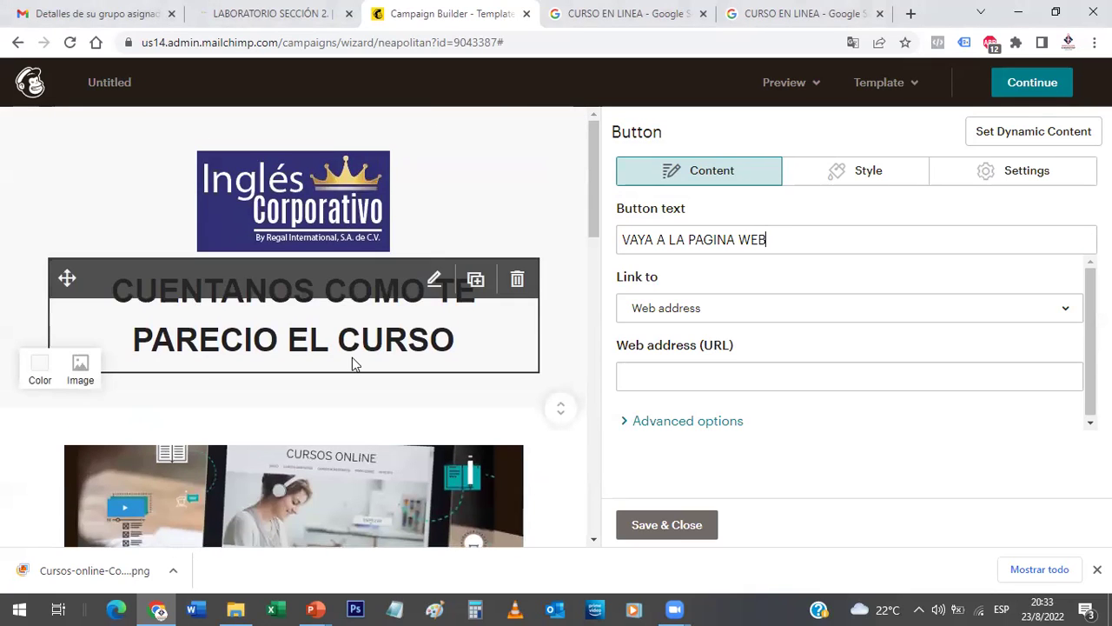
{"action": "left_click", "coordinate": [818, 85]}
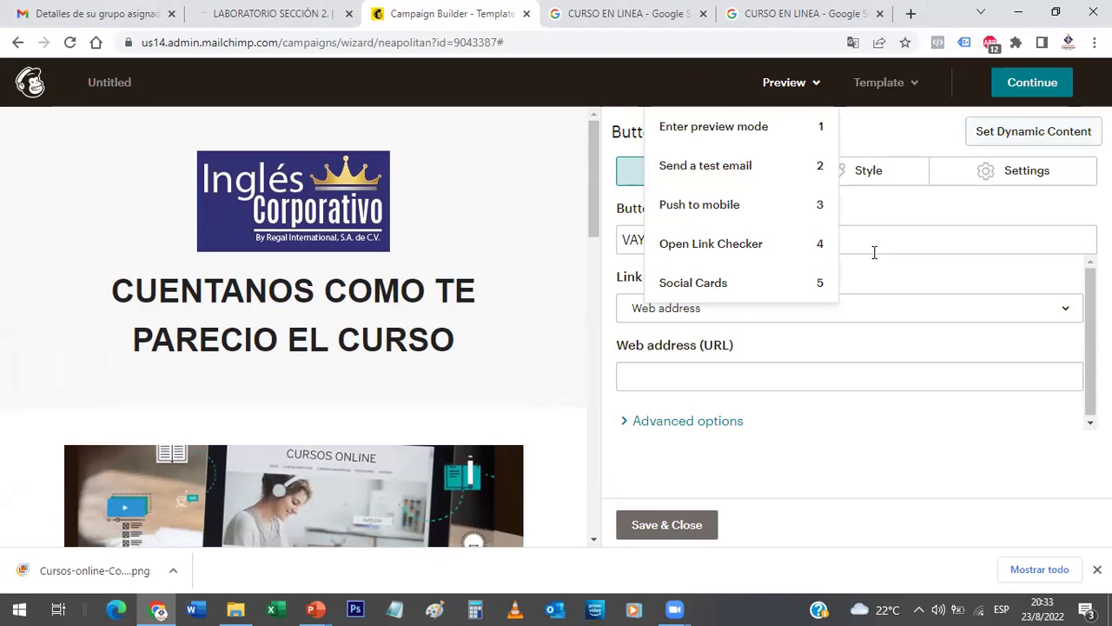
{"action": "left_click", "coordinate": [716, 520]}
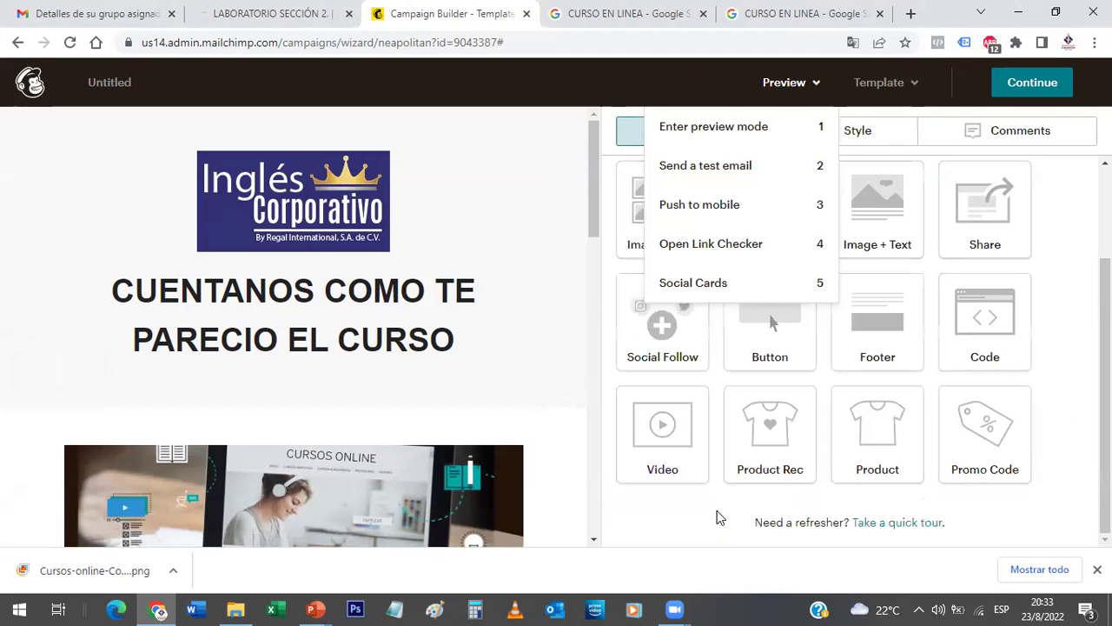
Duplicate the campaign builder's browser tab, and open the email in preview mode in the original tab.
{"action": "right_click", "coordinate": [415, 9]}
{"action": "left_click", "coordinate": [464, 124]}
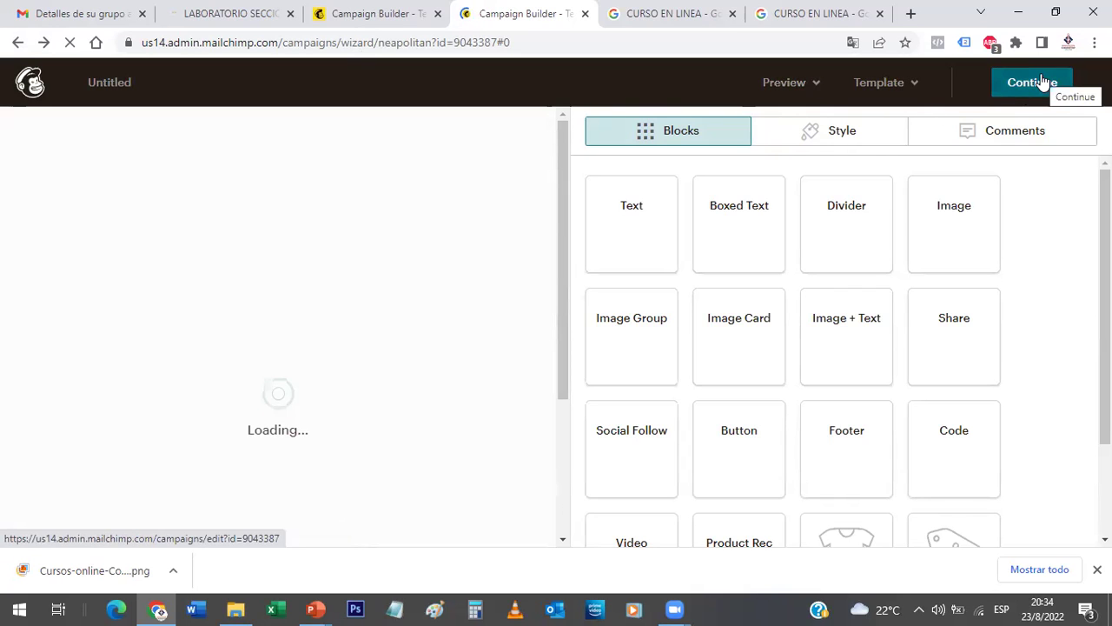
{"action": "left_click", "coordinate": [784, 83]}
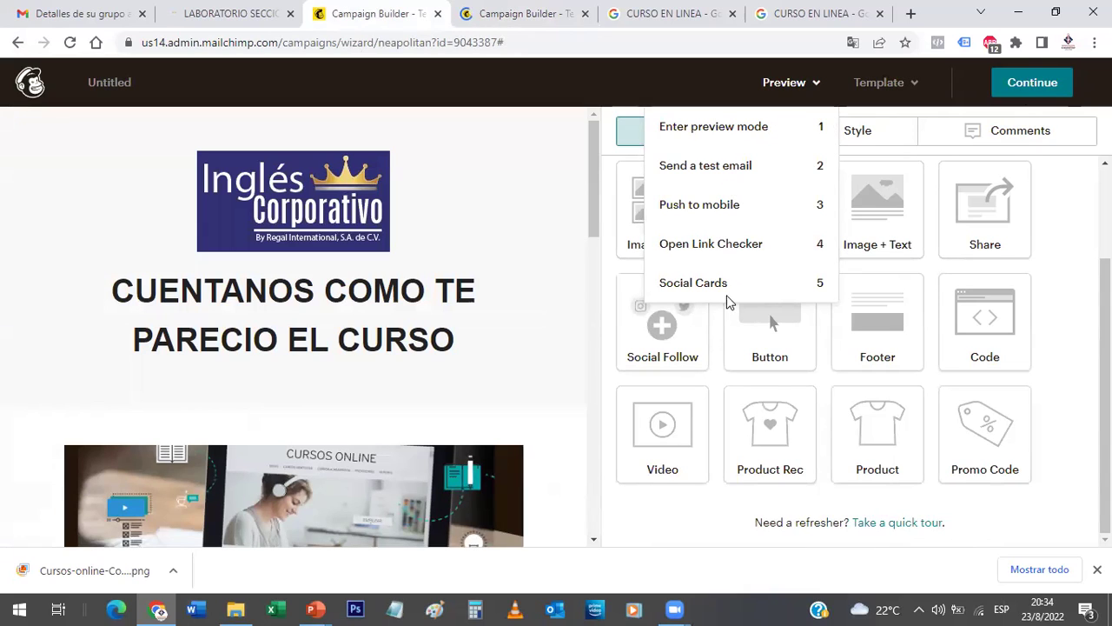
{"action": "left_click", "coordinate": [740, 174]}
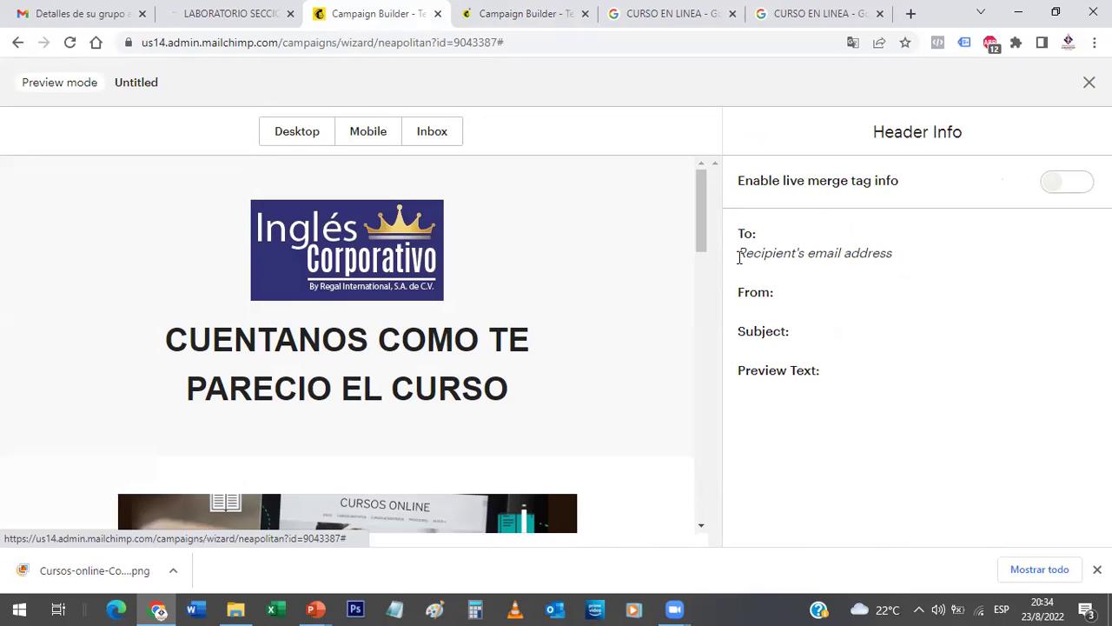
{"action": "triple_click", "coordinate": [888, 249]}
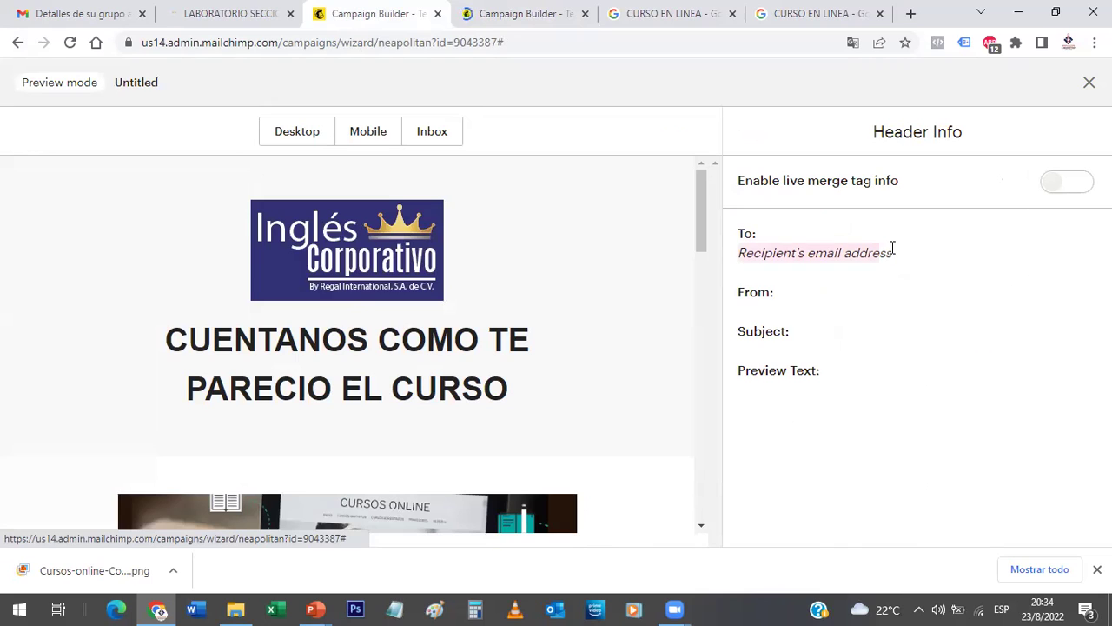
{"action": "left_click_drag", "start_coordinate": [860, 252], "coordinate": [818, 260]}
Continue from the duplicated builder to the campaign setup page, and list the audiences available as recipients.
{"action": "left_click", "coordinate": [524, 13]}
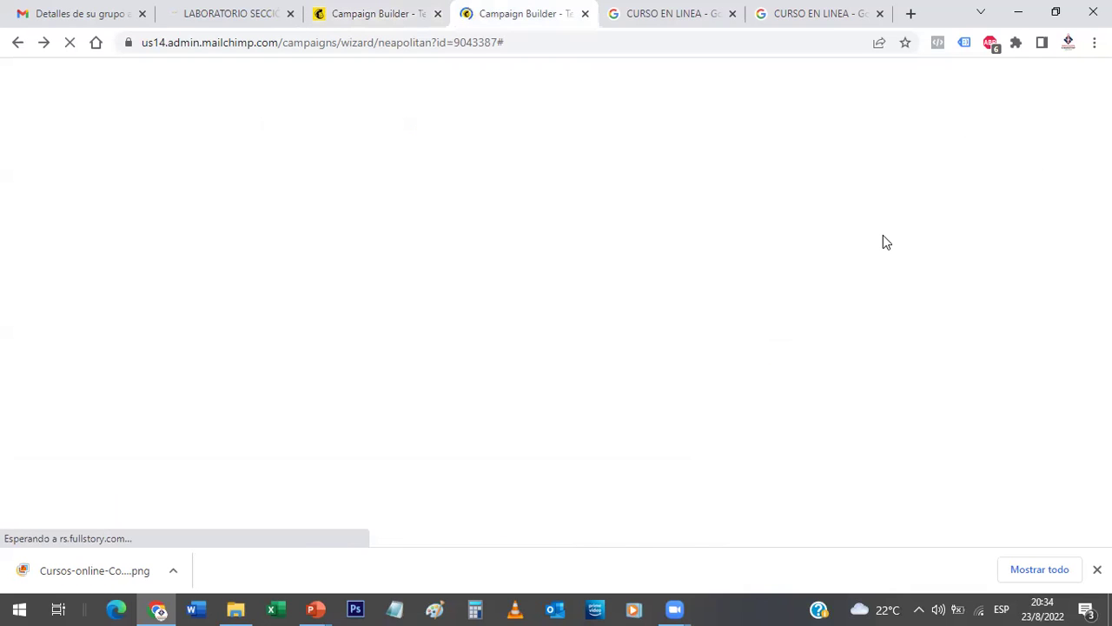
{"action": "left_click", "coordinate": [1020, 82]}
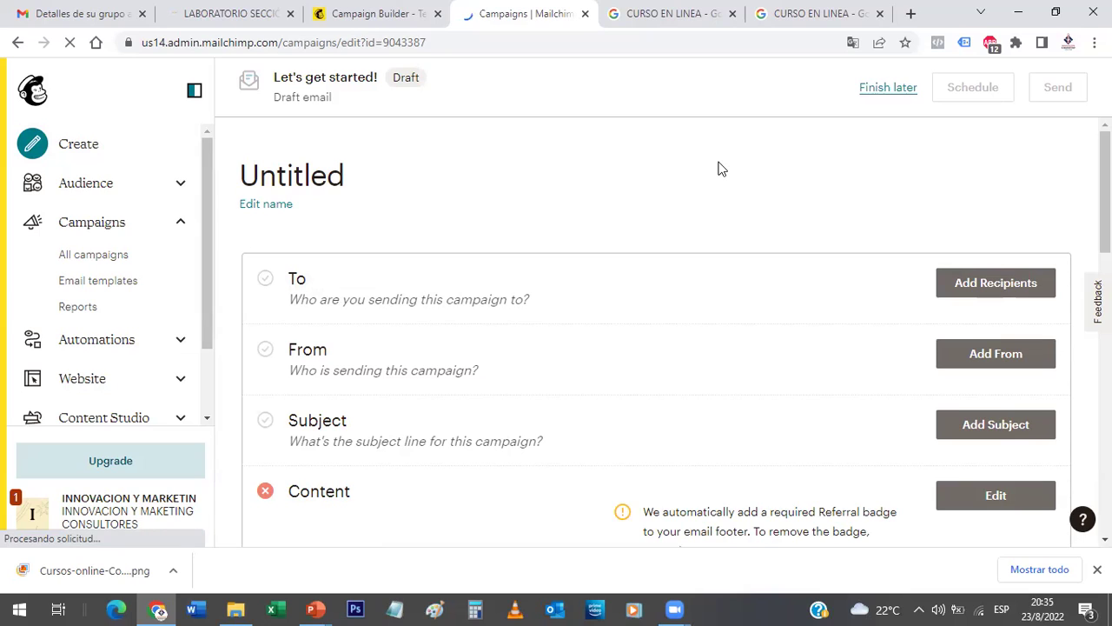
{"action": "left_click", "coordinate": [1003, 287]}
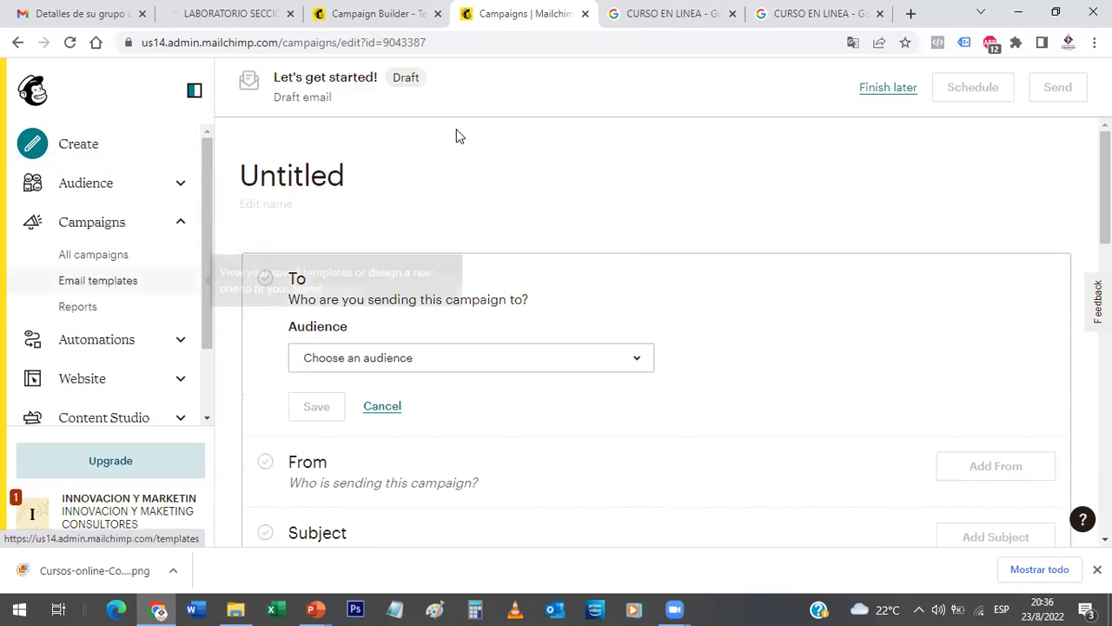
{"action": "left_click", "coordinate": [639, 364]}
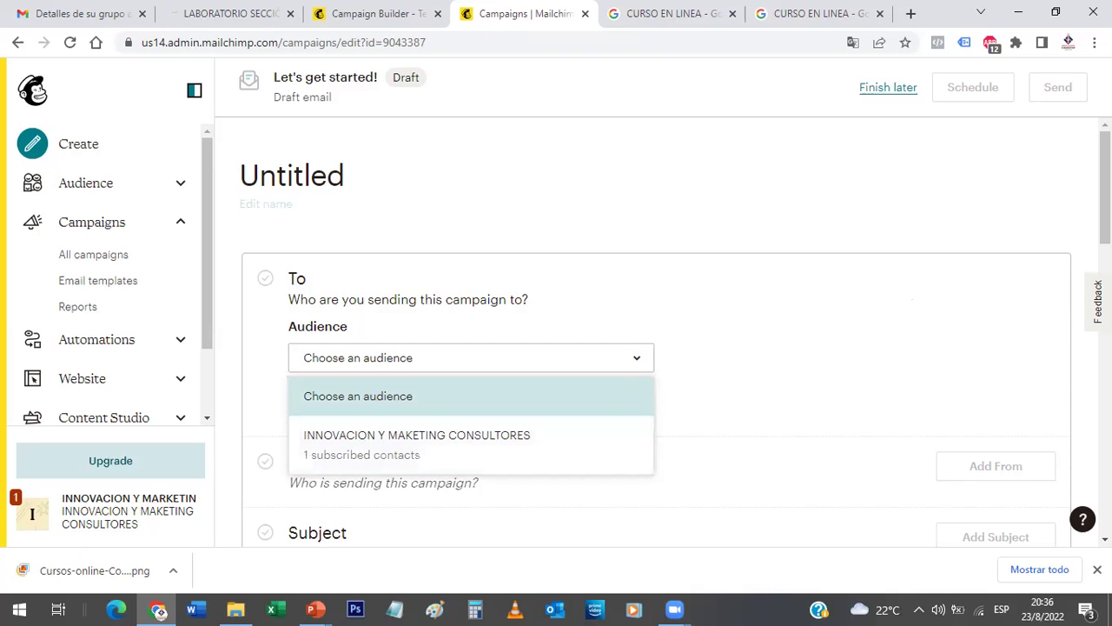
Examine the Content section's notices on the setup page and the email's preview in the Mobile, Inbox and Desktop views.
{"action": "scroll", "coordinate": [657, 331], "scroll_direction": "down", "scroll_amount": 6}
{"action": "scroll", "coordinate": [657, 331], "scroll_direction": "up", "scroll_amount": 2}
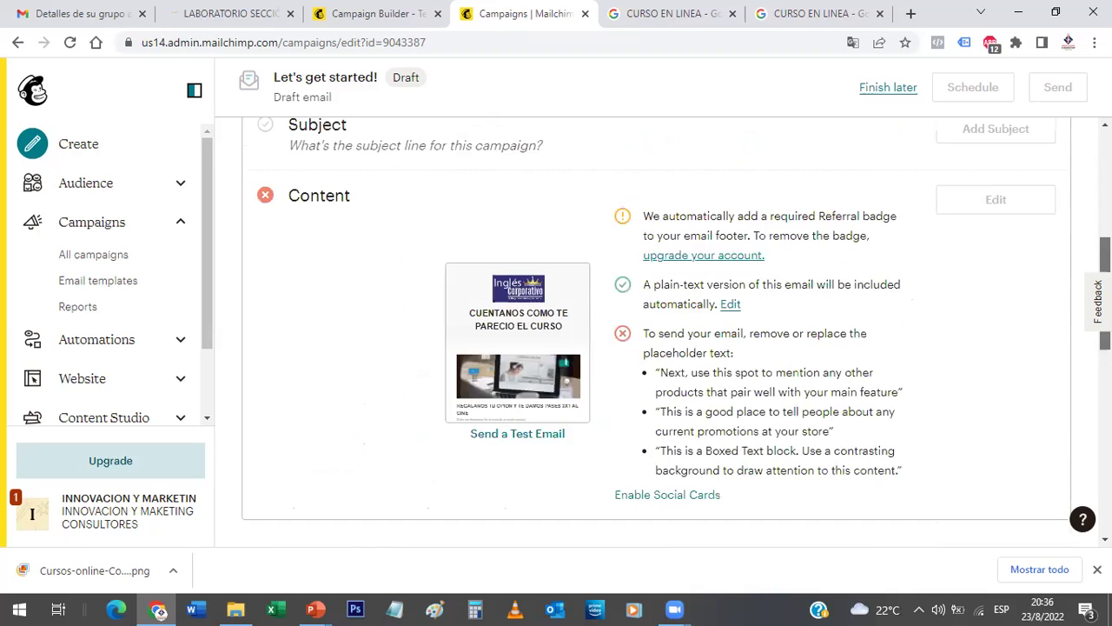
{"action": "scroll", "coordinate": [521, 347], "scroll_direction": "down", "scroll_amount": 1}
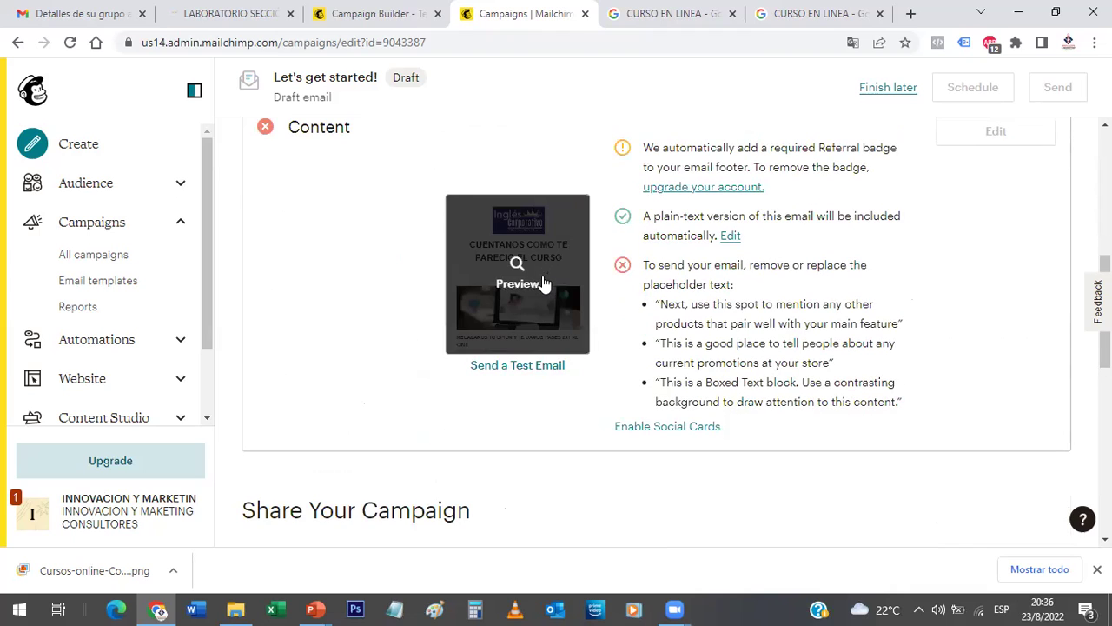
{"action": "left_click", "coordinate": [357, 13]}
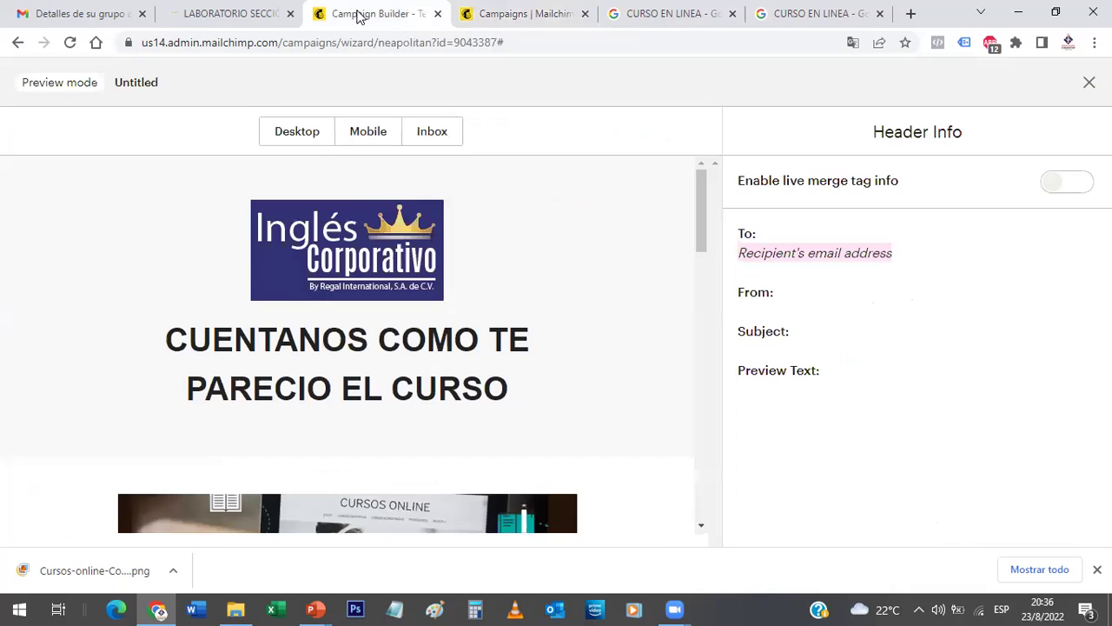
{"action": "left_click_drag", "start_coordinate": [697, 207], "coordinate": [699, 169]}
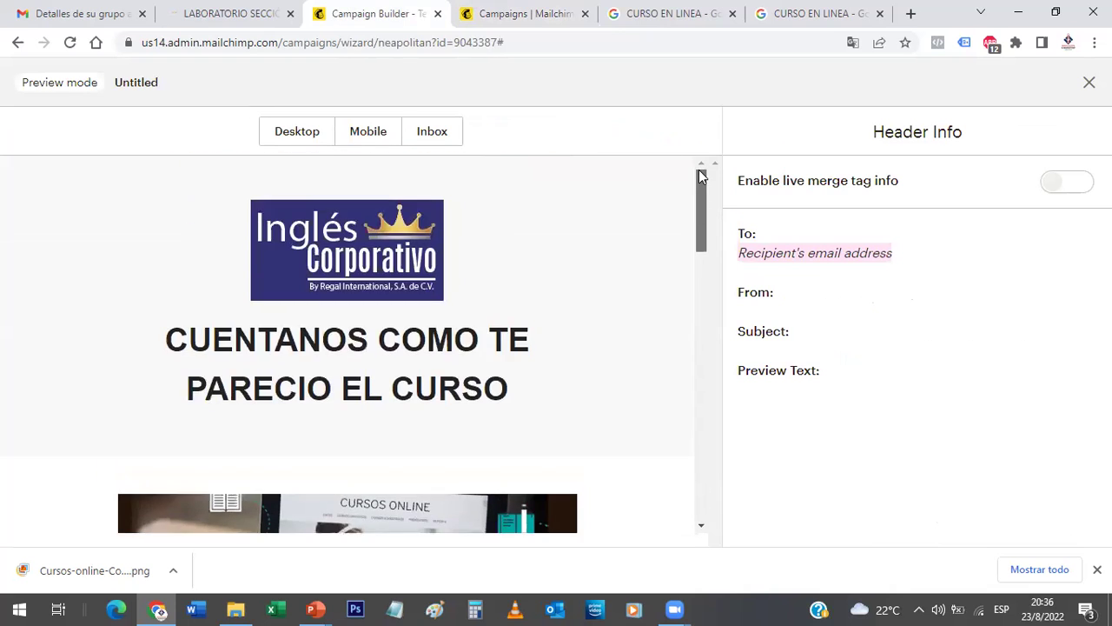
{"action": "left_click", "coordinate": [358, 135]}
{"action": "left_click_drag", "start_coordinate": [481, 254], "coordinate": [483, 224]}
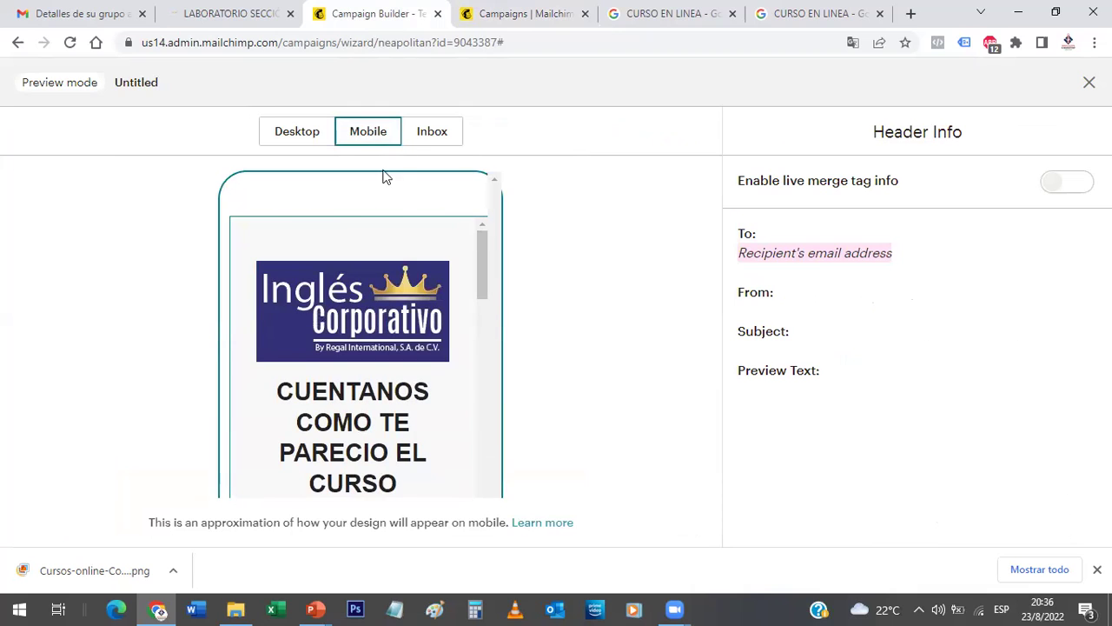
{"action": "left_click", "coordinate": [435, 131]}
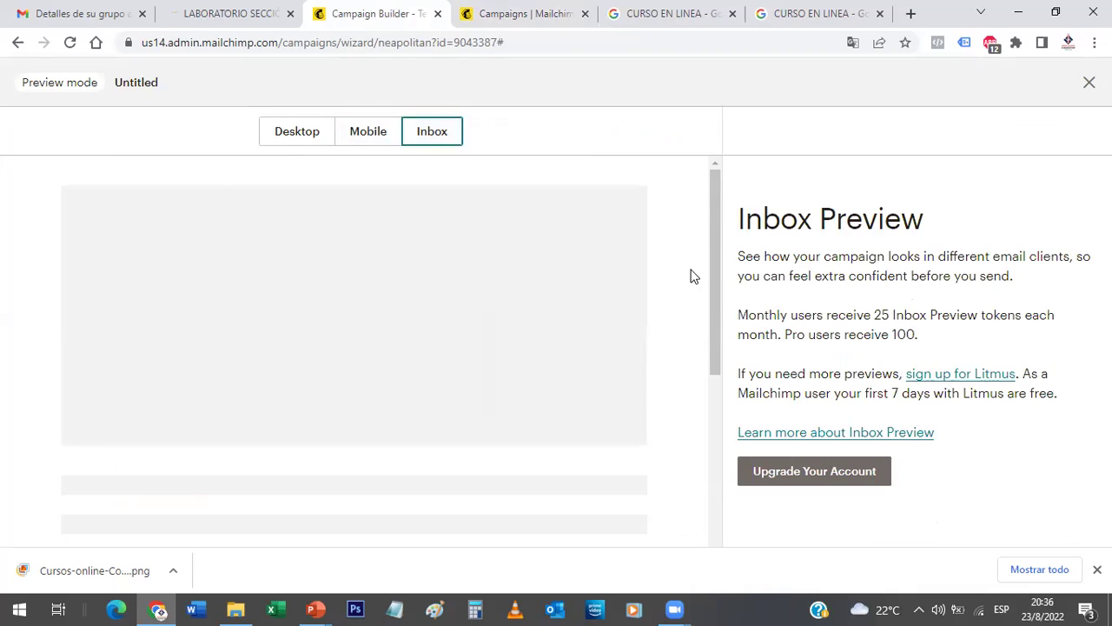
{"action": "left_click_drag", "start_coordinate": [711, 229], "coordinate": [713, 203]}
{"action": "left_click", "coordinate": [300, 135]}
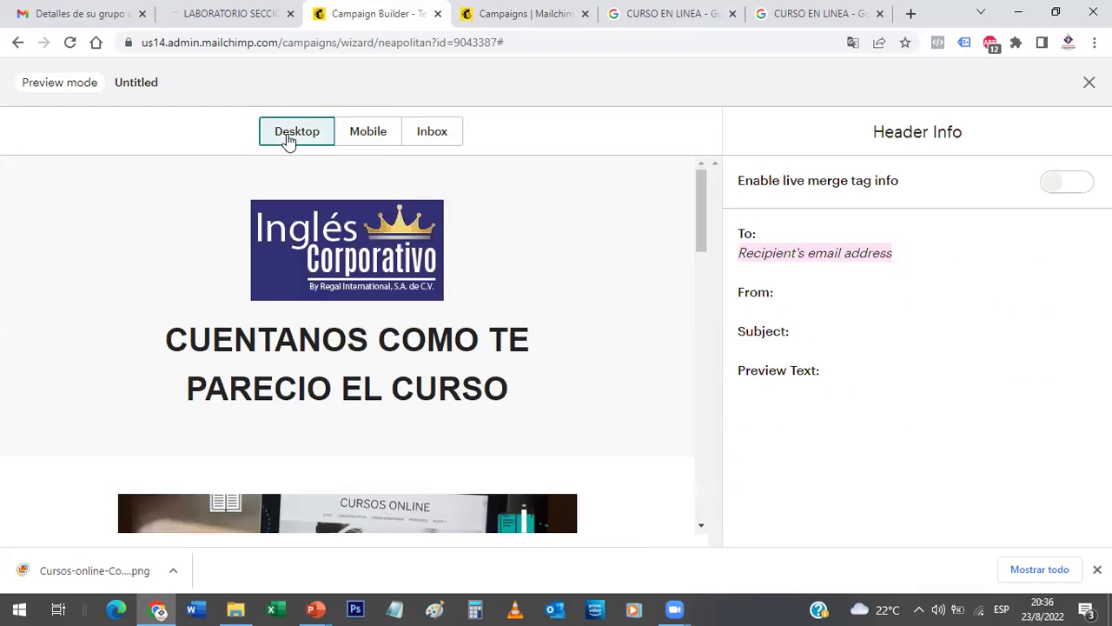
{"action": "left_click_drag", "start_coordinate": [705, 217], "coordinate": [734, 198]}
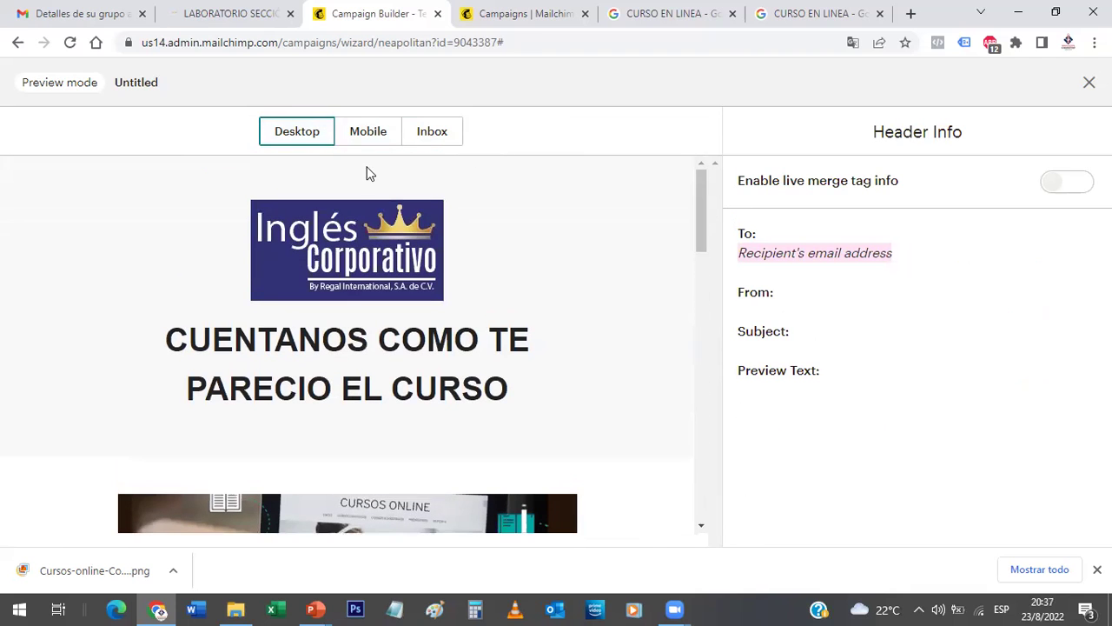
Review the campaign setup page from the recipient, sender, subject and content sections to the campaign link and social post options.
{"action": "left_click", "coordinate": [480, 8]}
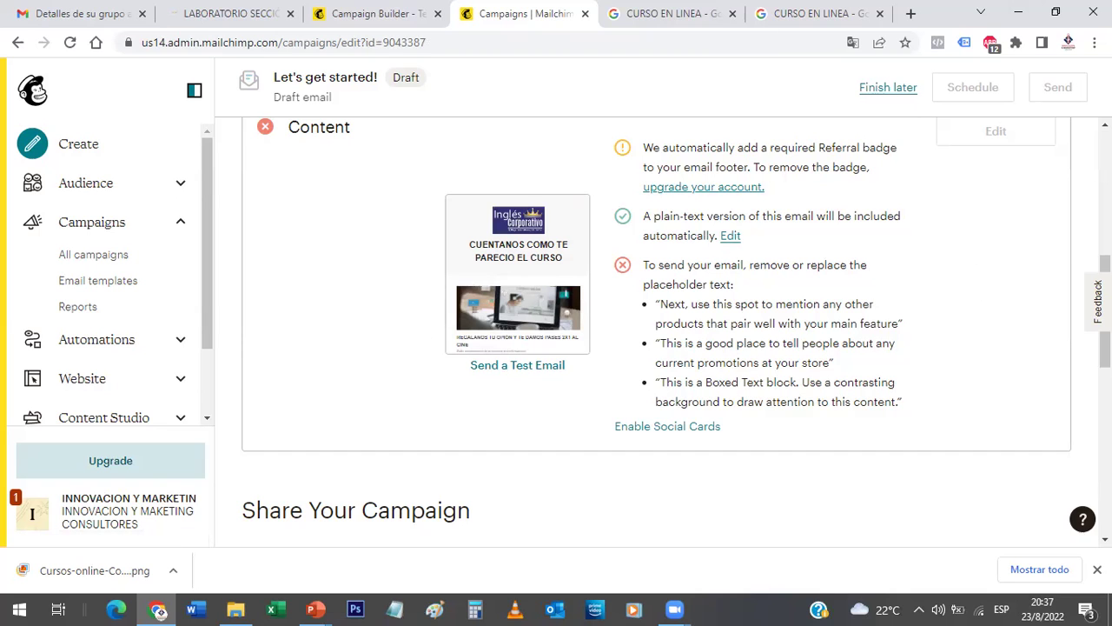
{"action": "scroll", "coordinate": [657, 325], "scroll_direction": "down", "scroll_amount": 4}
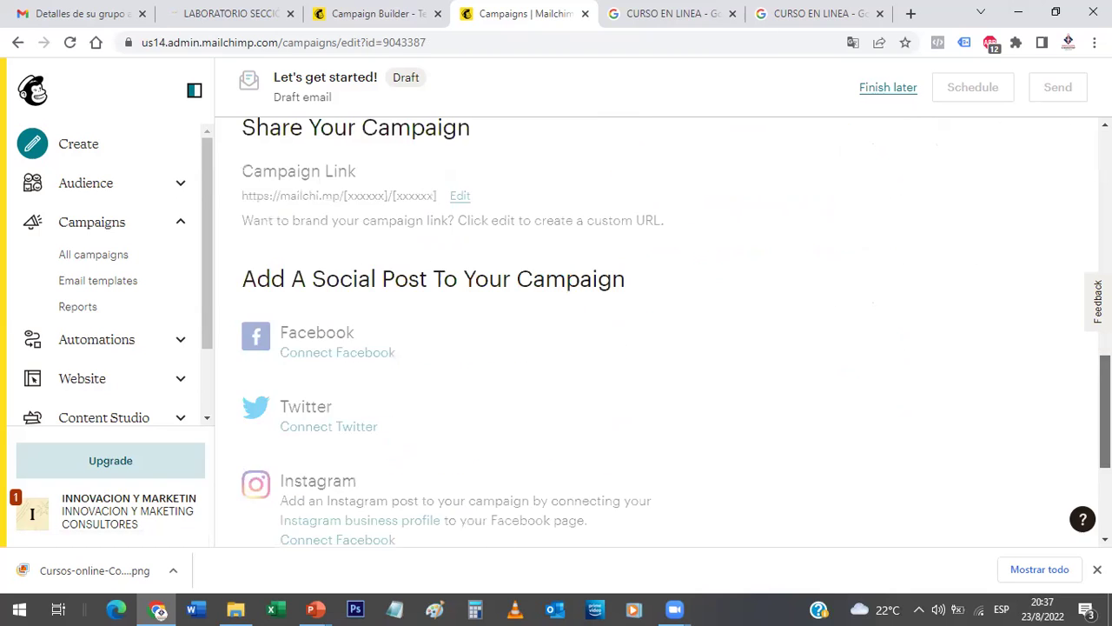
{"action": "scroll", "coordinate": [657, 347], "scroll_direction": "down", "scroll_amount": 3}
{"action": "key", "text": "Home"}
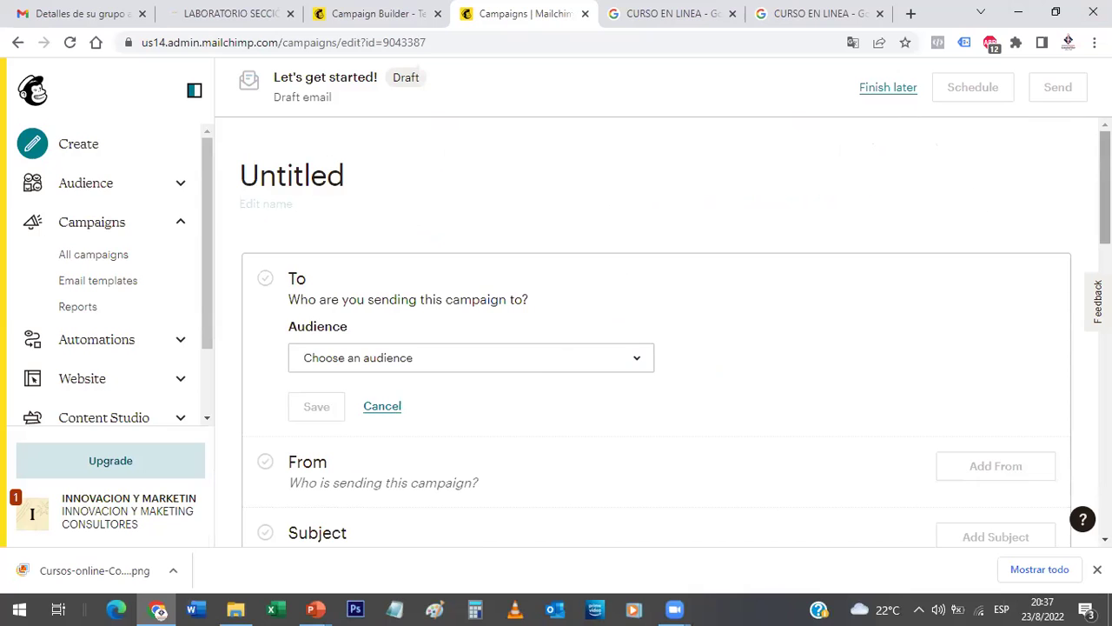
{"action": "scroll", "coordinate": [945, 263], "scroll_direction": "down", "scroll_amount": 3}
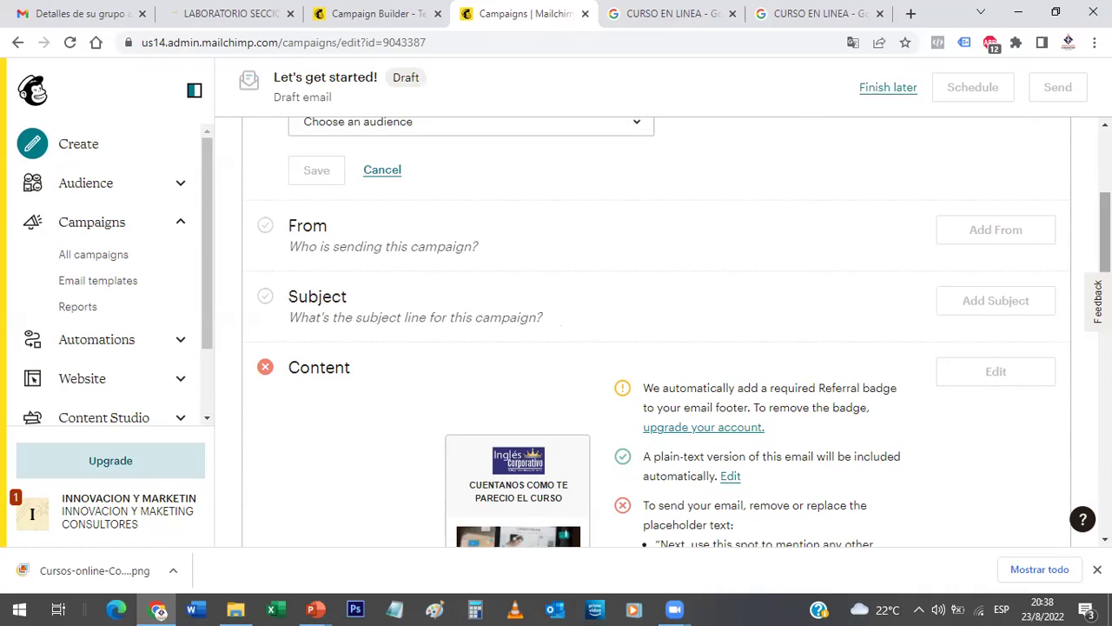
{"action": "left_click_drag", "start_coordinate": [1106, 232], "coordinate": [1106, 171]}
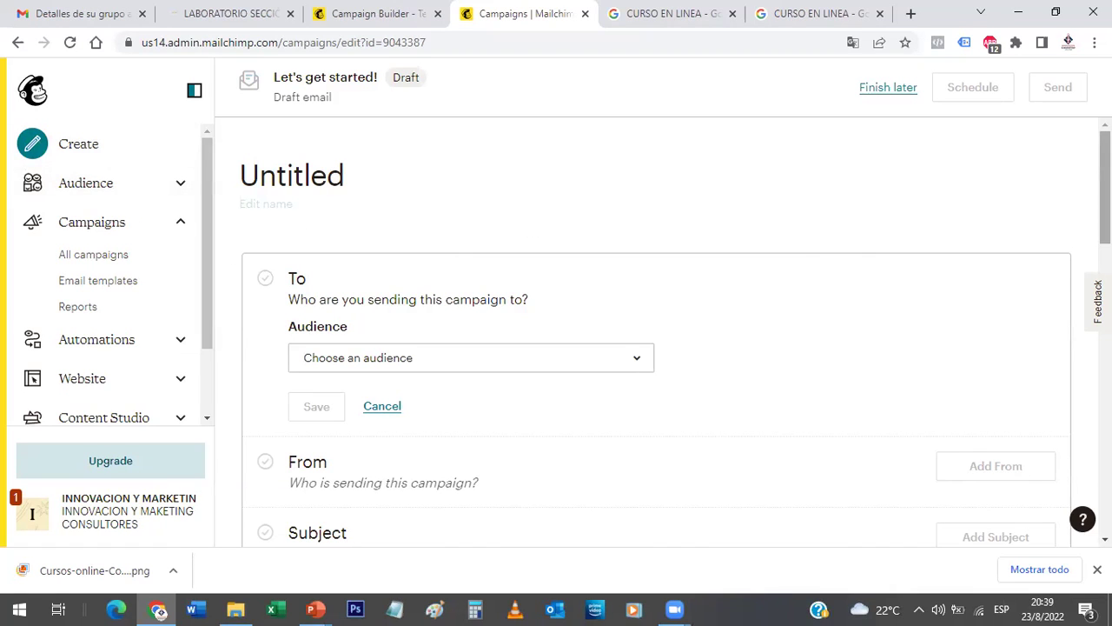
{"action": "mouse_move", "coordinate": [1105, 174]}
{"action": "left_mouse_down"}
{"action": "mouse_move", "coordinate": [1105, 465]}
{"action": "mouse_move", "coordinate": [1105, 174]}
{"action": "left_mouse_up"}
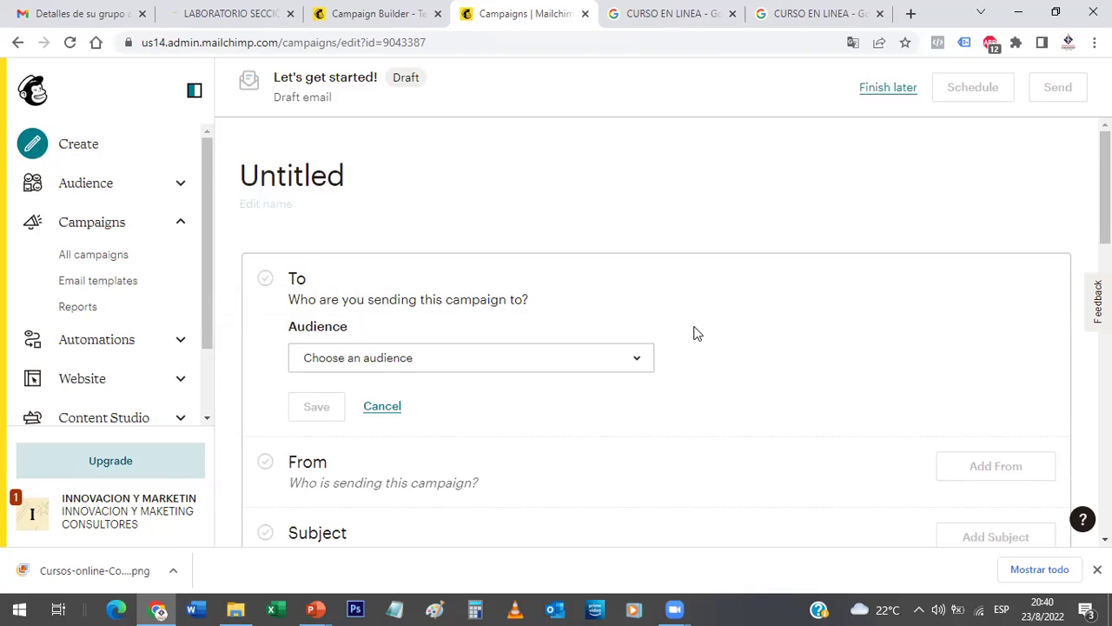
Look over the Website dashboard and its related options, and open the page for creating a new campaign.
{"action": "left_click_drag", "start_coordinate": [203, 264], "coordinate": [204, 309]}
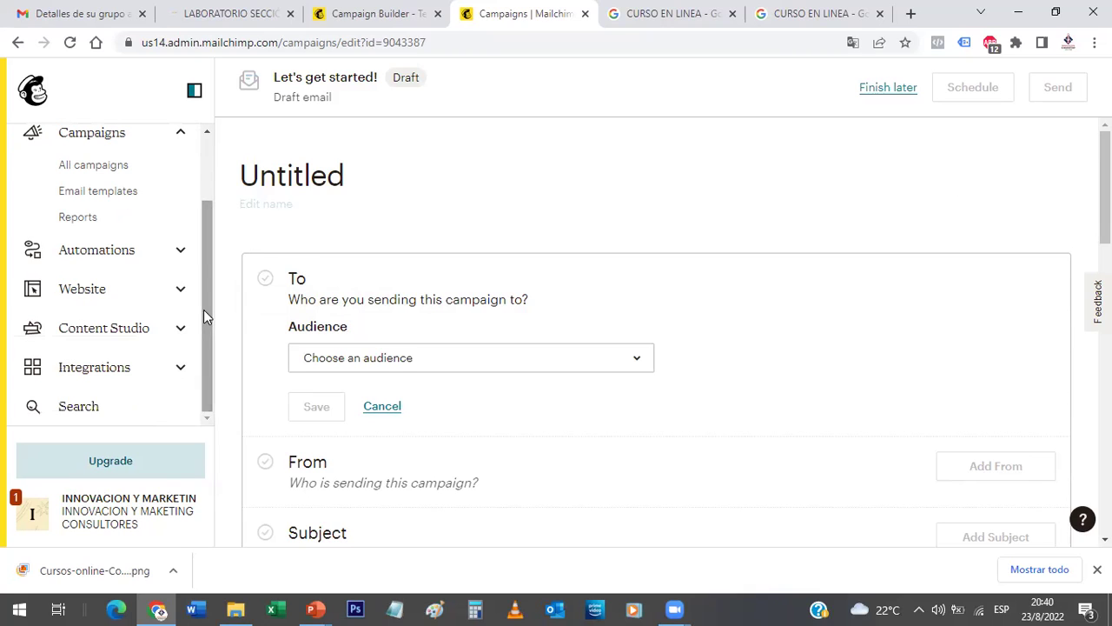
{"action": "left_click", "coordinate": [181, 292]}
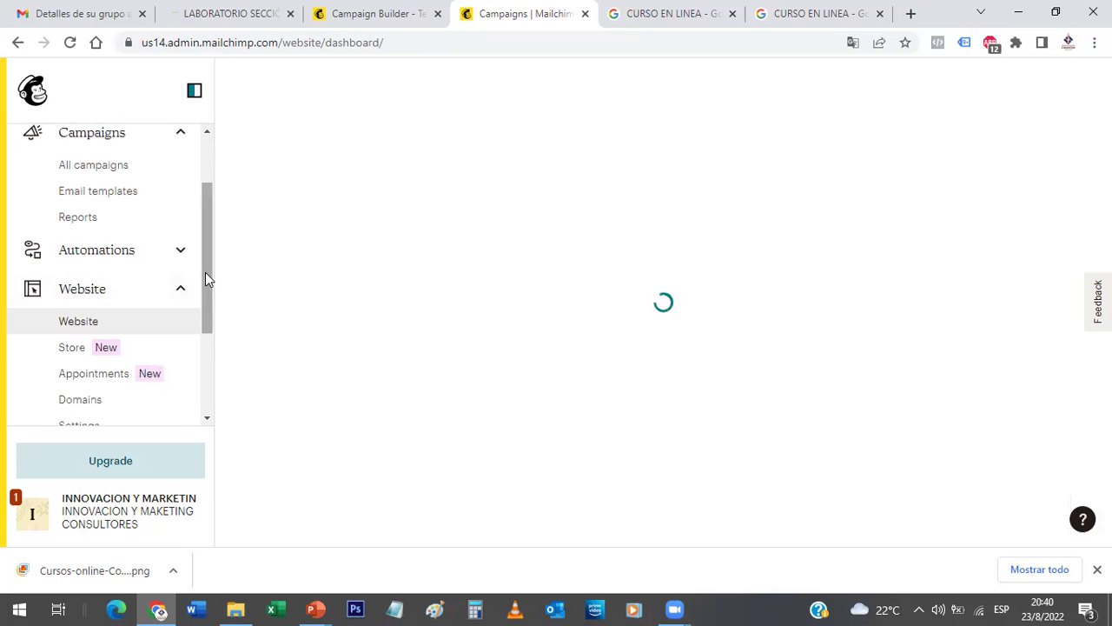
{"action": "scroll", "coordinate": [203, 339], "scroll_direction": "down", "scroll_amount": 3}
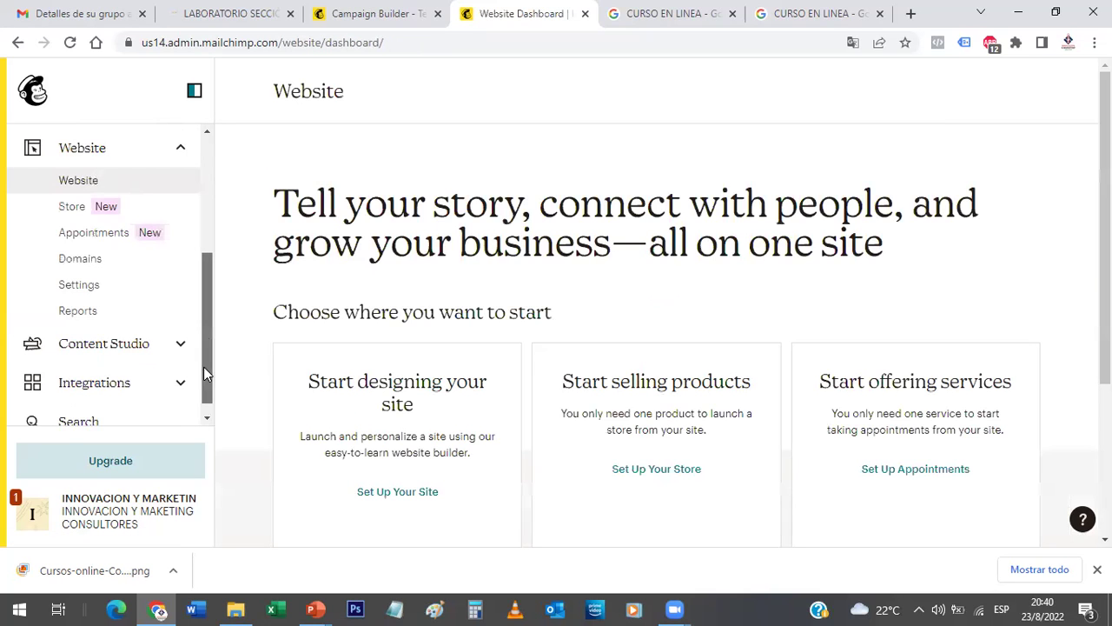
{"action": "scroll", "coordinate": [202, 316], "scroll_direction": "up", "scroll_amount": 4}
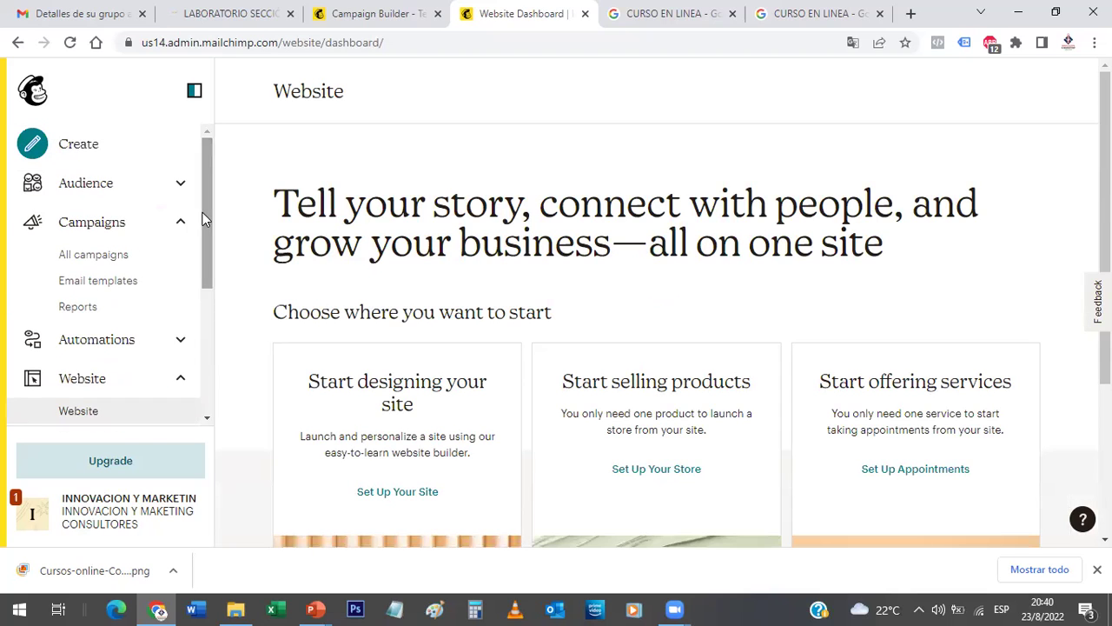
{"action": "left_click", "coordinate": [32, 146]}
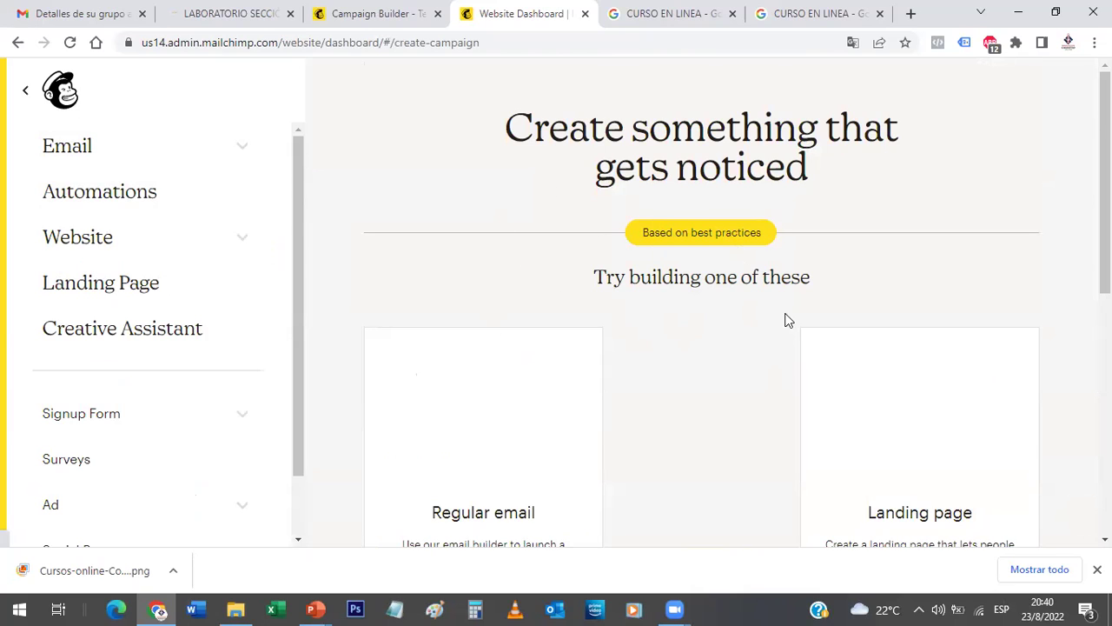
Start building a landing page from the suggested creation options.
{"action": "scroll", "coordinate": [787, 261], "scroll_direction": "down", "scroll_amount": 1}
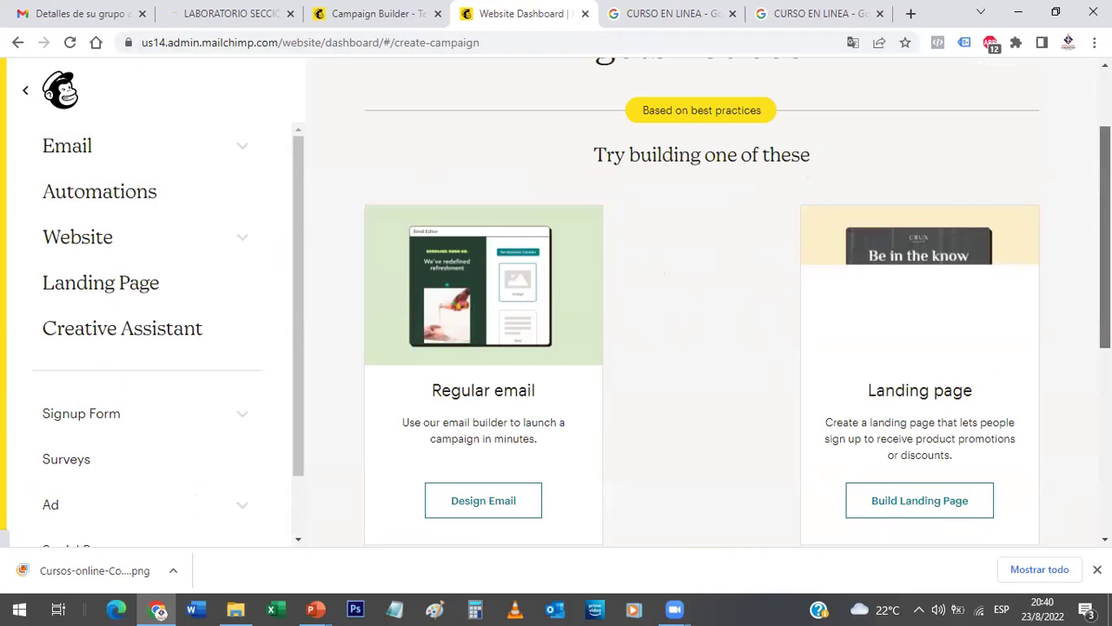
{"action": "scroll", "coordinate": [912, 452], "scroll_direction": "down", "scroll_amount": 1}
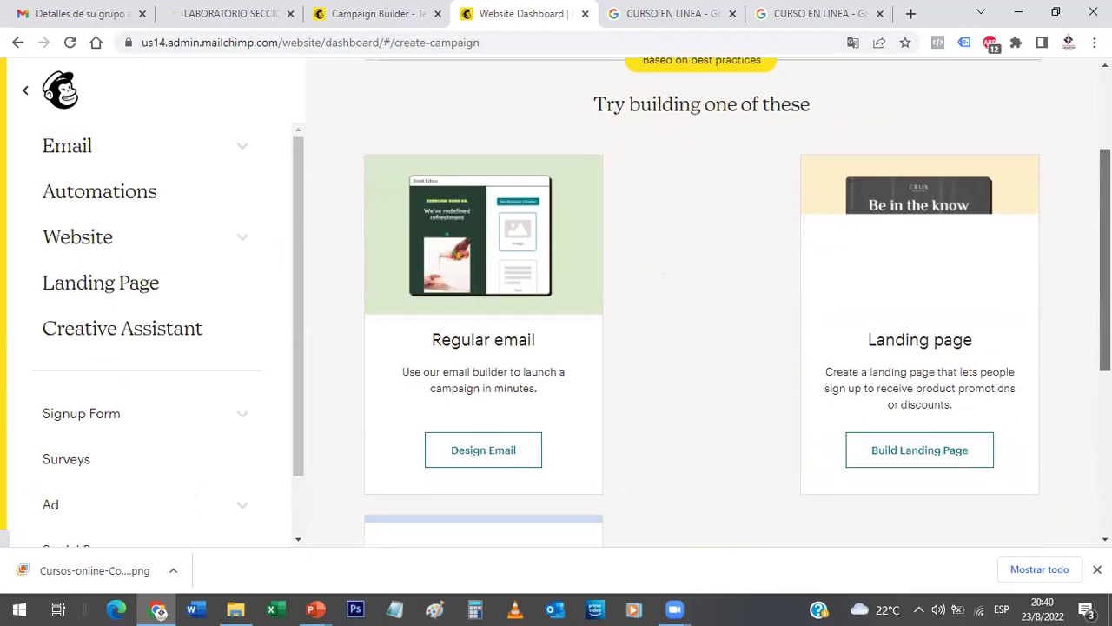
{"action": "left_click", "coordinate": [925, 450]}
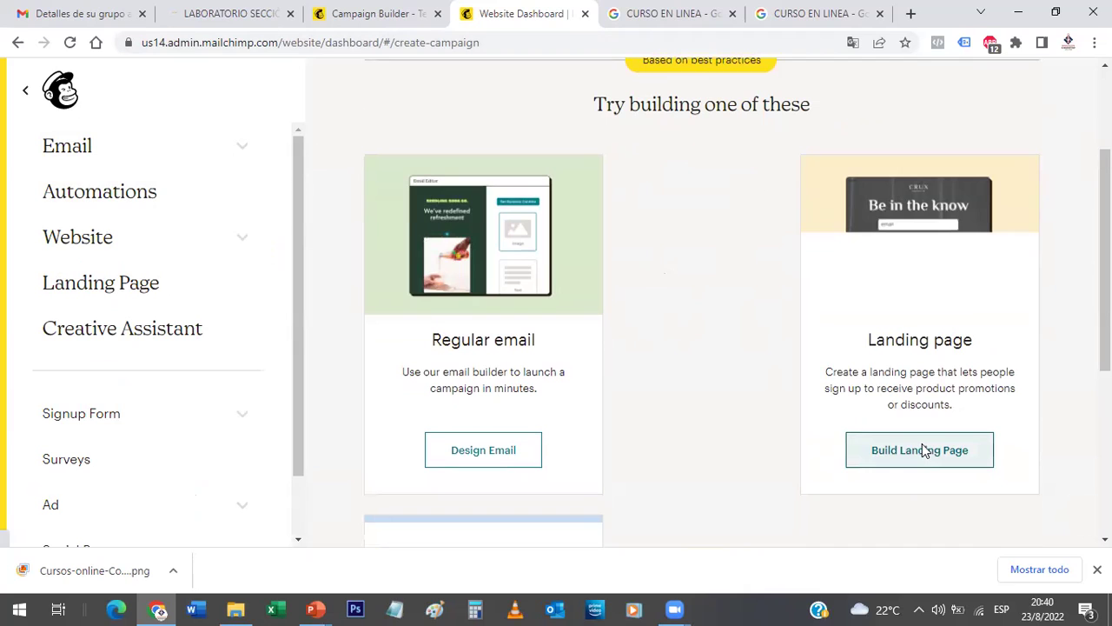
{"action": "left_click", "coordinate": [925, 450]}
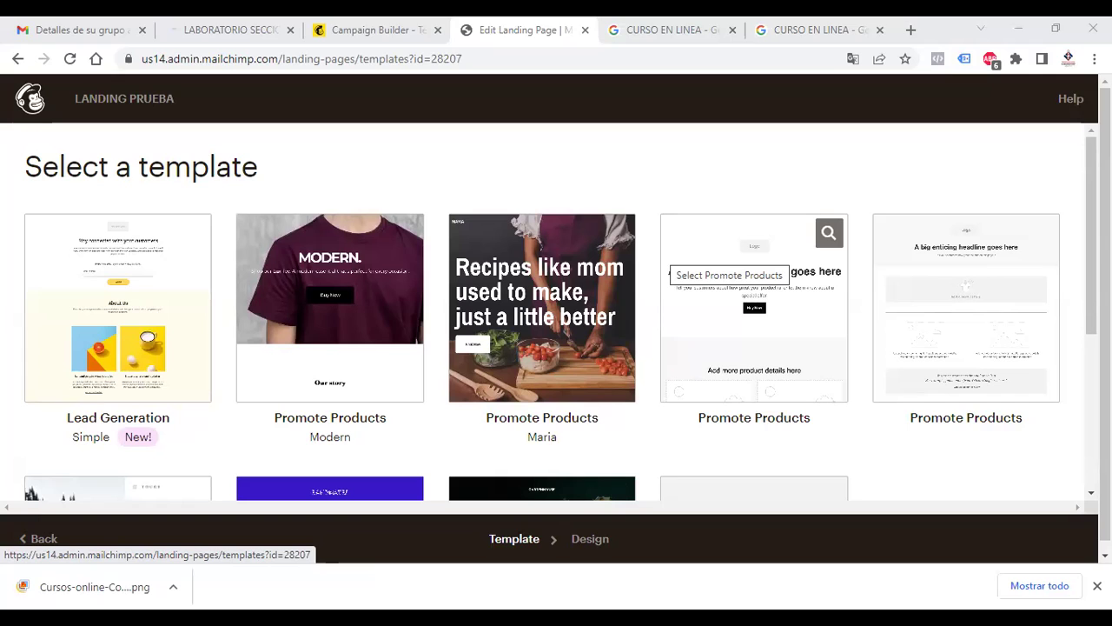
Look through the landing page templates and choose the Modern template for promoting products.
{"action": "scroll", "coordinate": [747, 287], "scroll_direction": "down", "scroll_amount": 1}
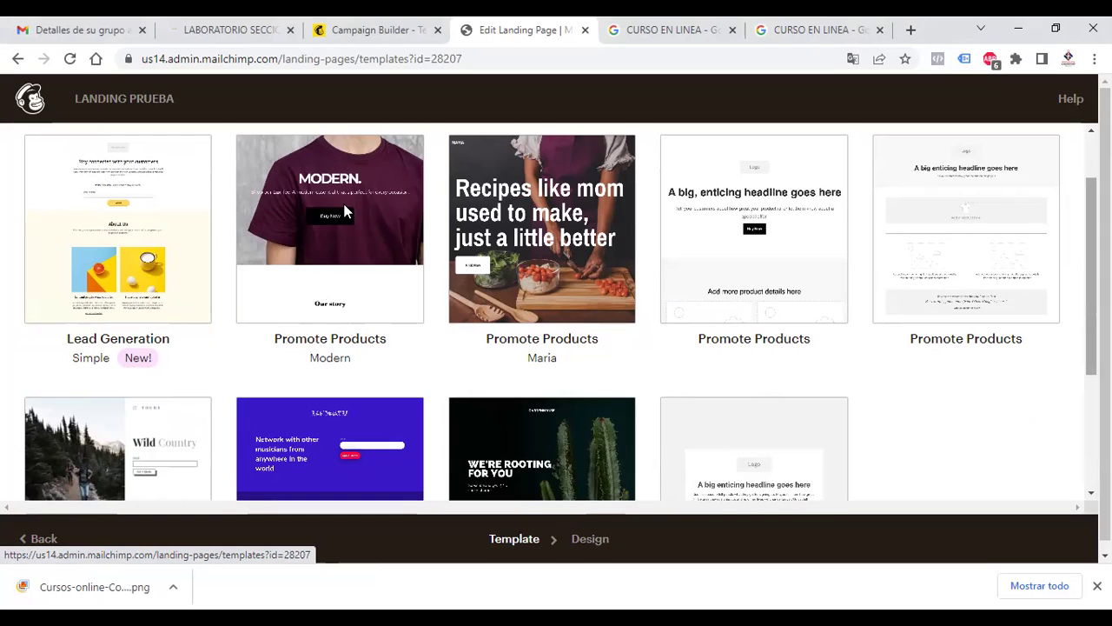
{"action": "scroll", "coordinate": [608, 317], "scroll_direction": "down", "scroll_amount": 1}
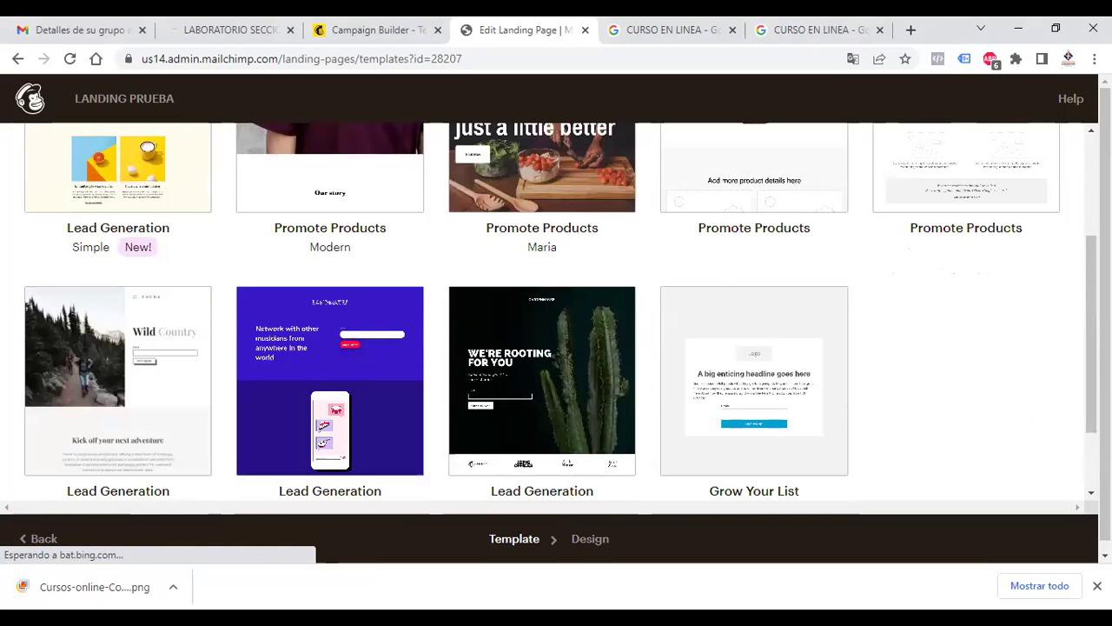
{"action": "scroll", "coordinate": [355, 258], "scroll_direction": "up", "scroll_amount": 2}
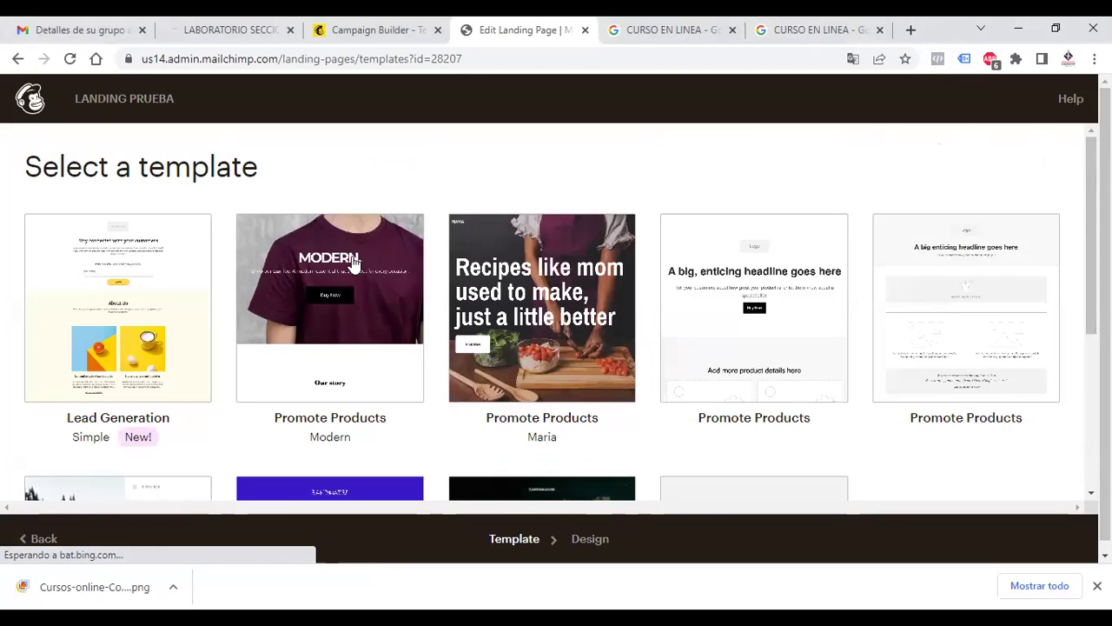
{"action": "left_click", "coordinate": [338, 315]}
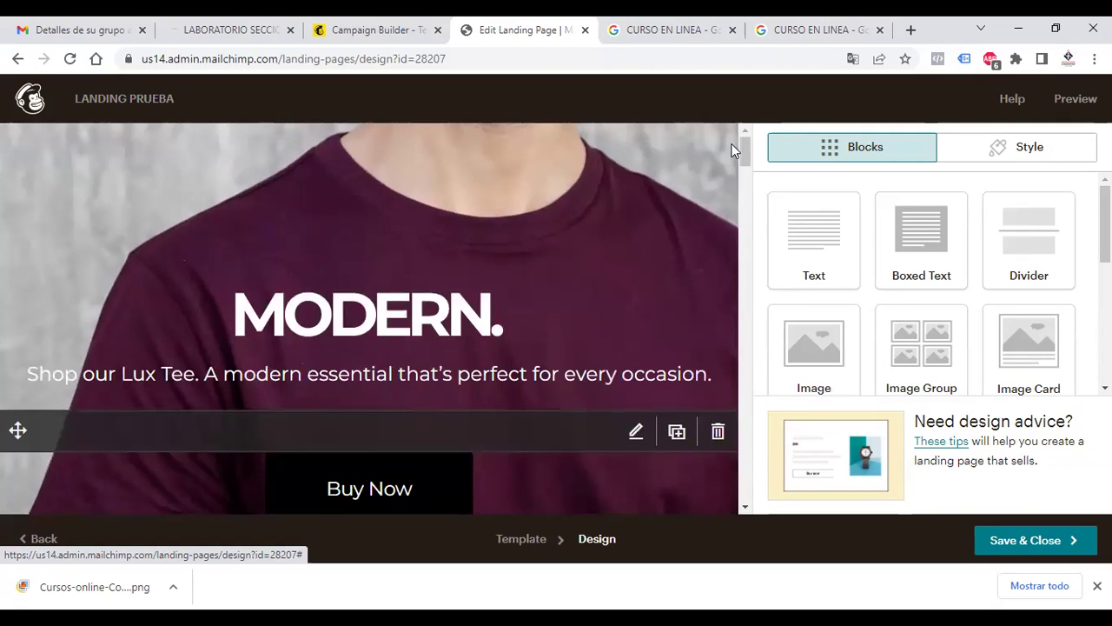
Review the Modern design's sections in the landing page editor, and save and close the design.
{"action": "left_click_drag", "start_coordinate": [745, 155], "coordinate": [745, 178]}
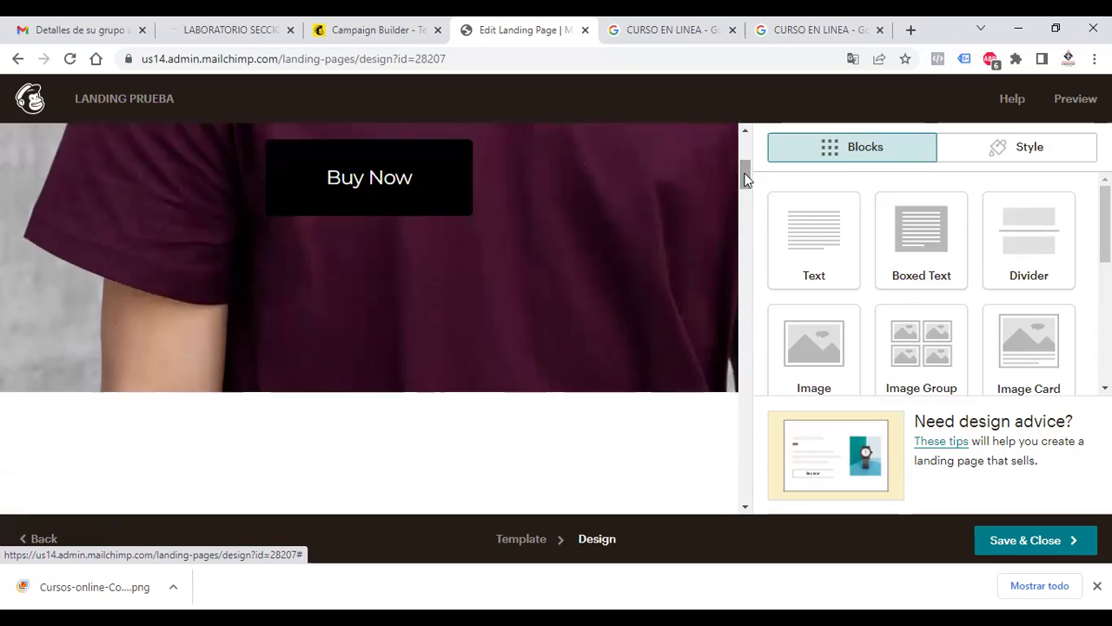
{"action": "left_click_drag", "start_coordinate": [744, 180], "coordinate": [742, 344]}
{"action": "left_click_drag", "start_coordinate": [739, 350], "coordinate": [736, 156]}
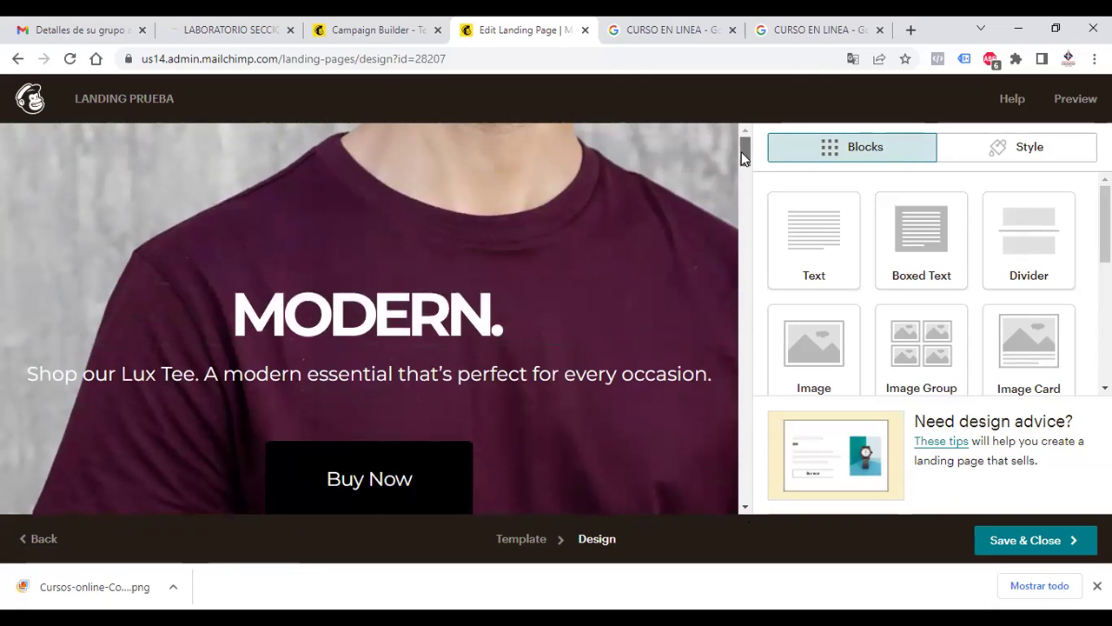
{"action": "scroll", "coordinate": [741, 153], "scroll_direction": "down", "scroll_amount": 1}
{"action": "scroll", "coordinate": [742, 153], "scroll_direction": "down", "scroll_amount": 1}
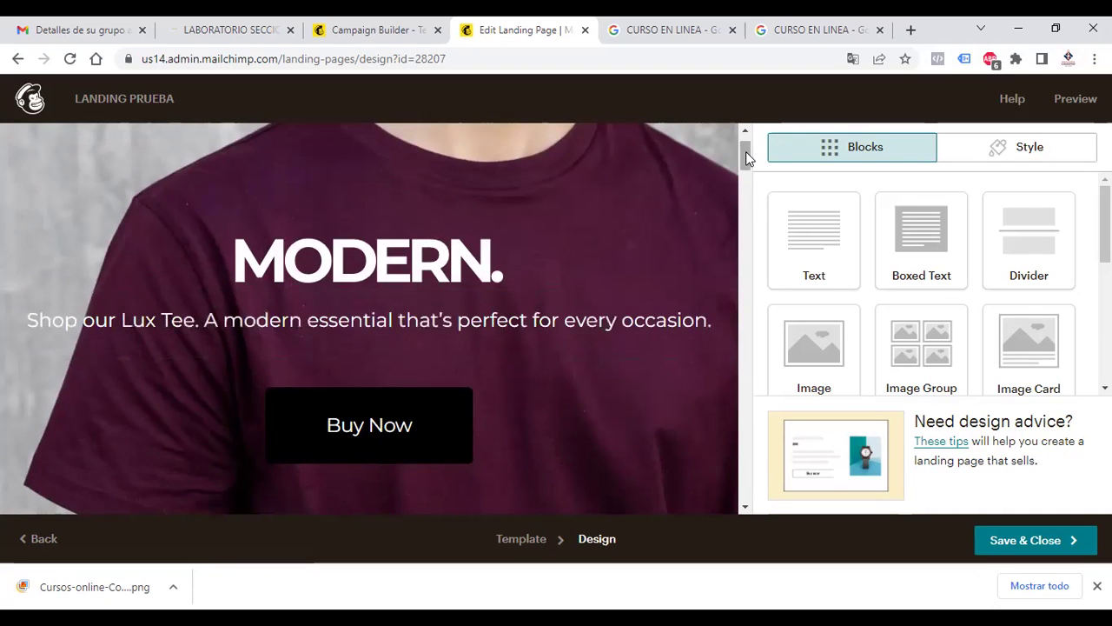
{"action": "left_click", "coordinate": [745, 178]}
{"action": "left_click_drag", "start_coordinate": [745, 178], "coordinate": [745, 154]}
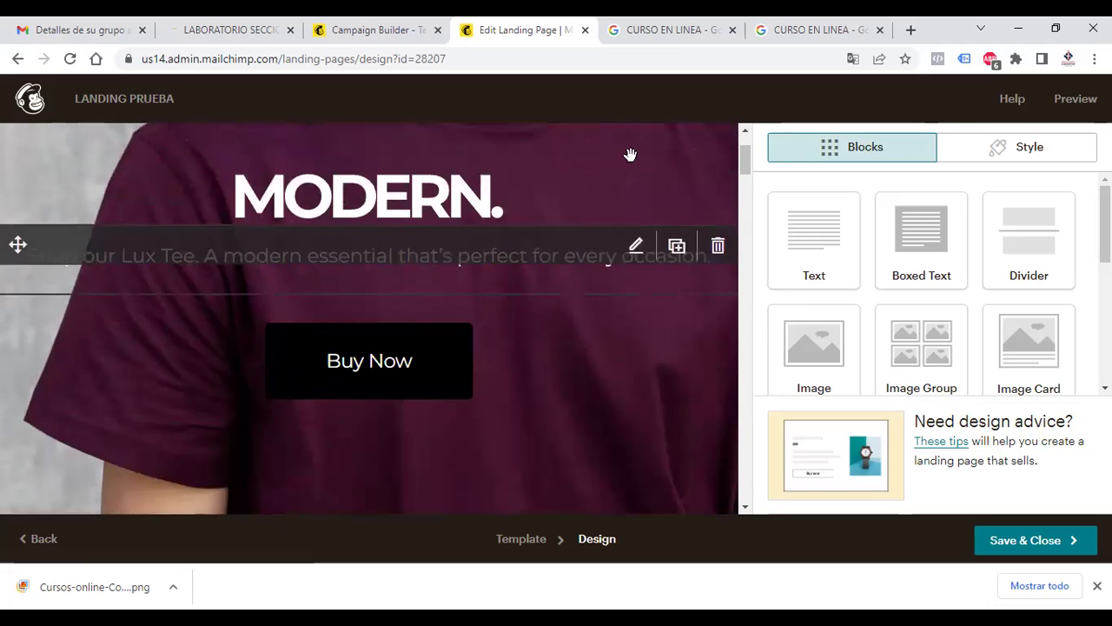
{"action": "left_click_drag", "start_coordinate": [744, 164], "coordinate": [744, 136]}
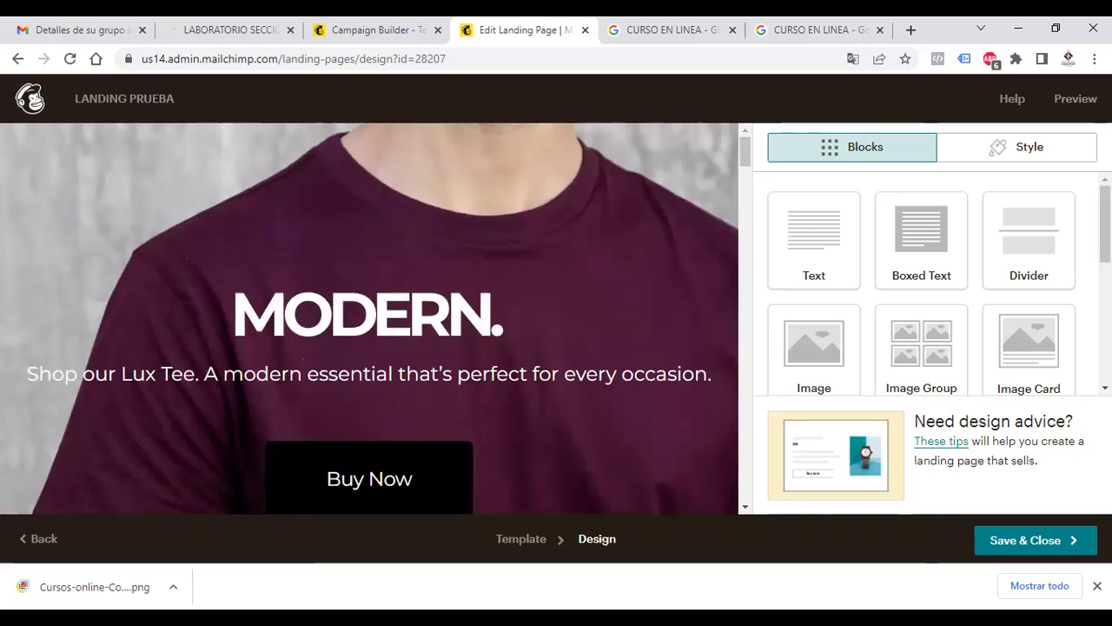
{"action": "left_click", "coordinate": [1036, 550]}
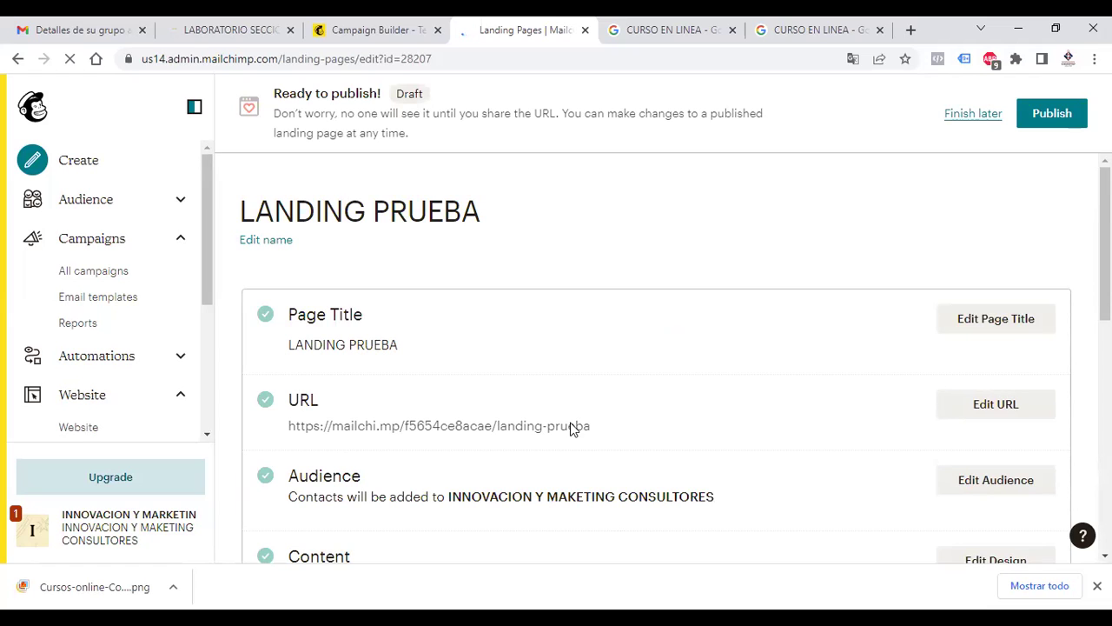
Copy the LANDING PRUEBA page's URL and open it in a new browser tab.
{"action": "left_click_drag", "start_coordinate": [580, 432], "coordinate": [285, 433]}
{"action": "key", "text": "ctrl+c"}
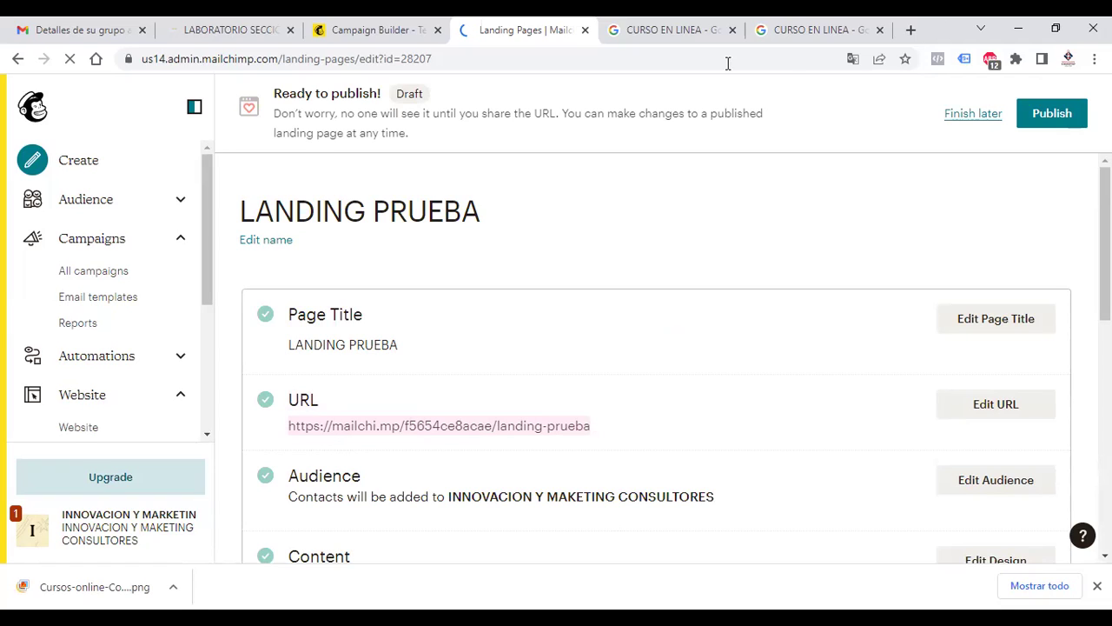
{"action": "key", "text": "ctrl+t"}
{"action": "left_click", "coordinate": [684, 64]}
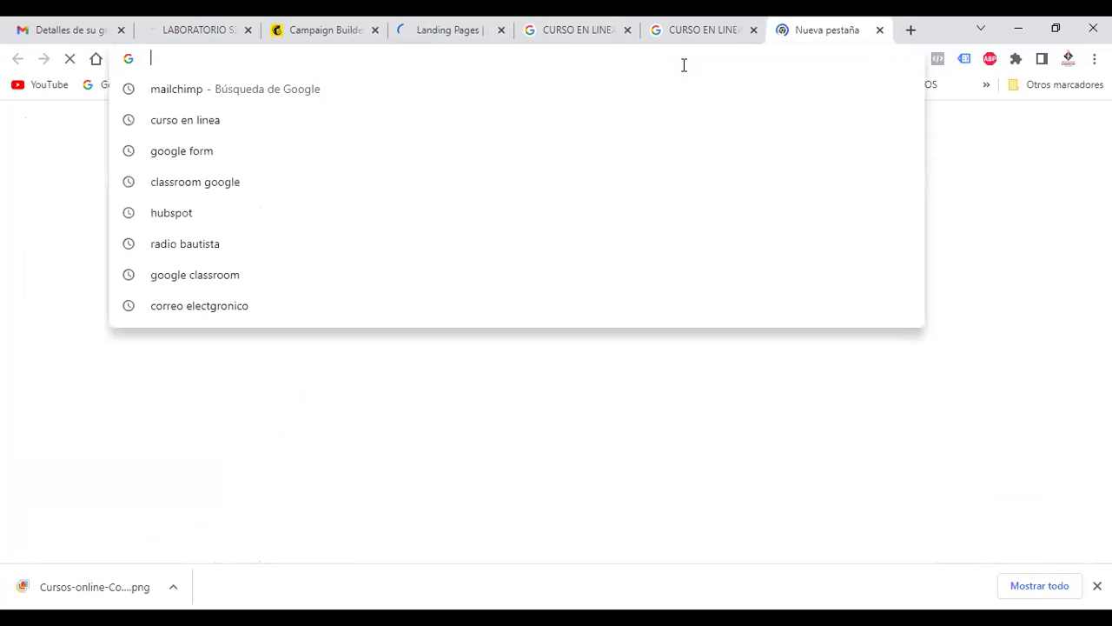
{"action": "key", "text": "ctrl+v"}
{"action": "key", "text": "Return"}
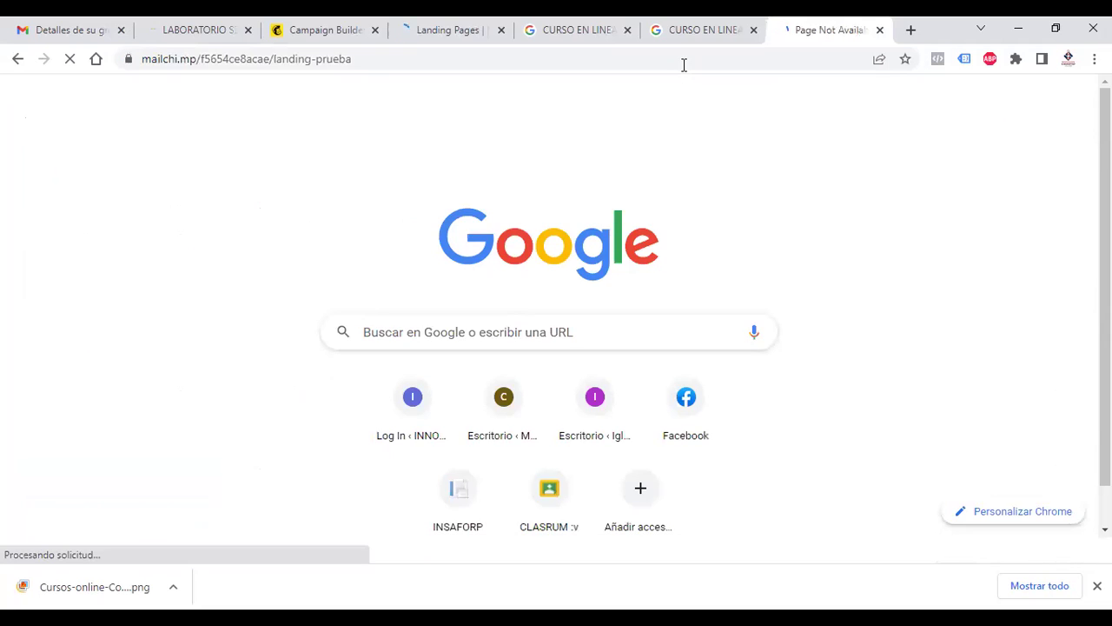
Return to the landing page's setup page and open the preview of its content.
{"action": "left_click", "coordinate": [446, 30]}
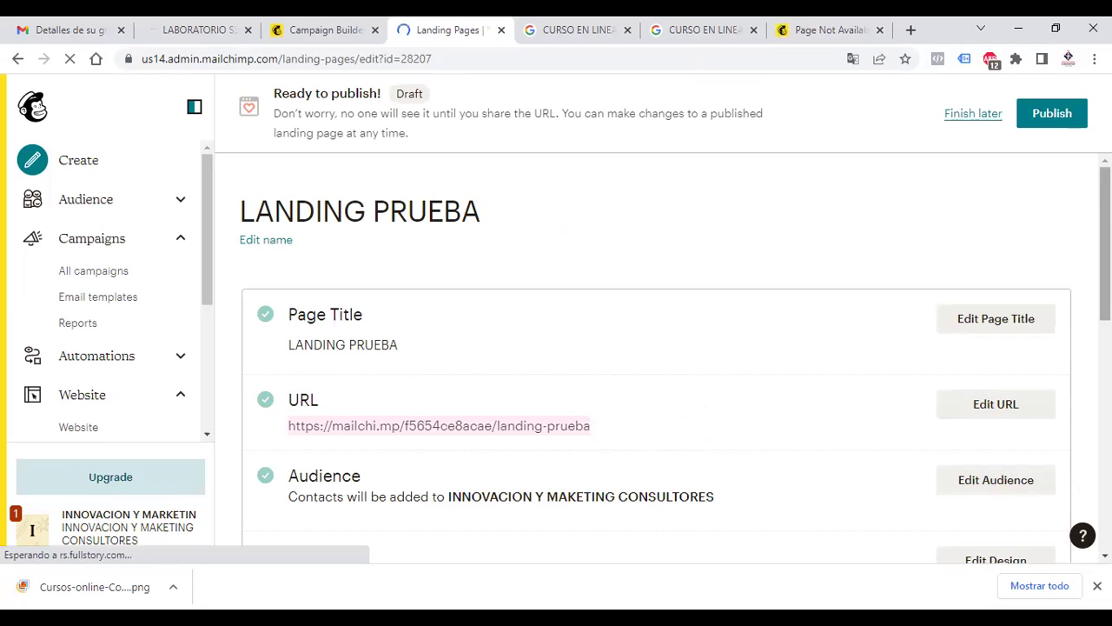
{"action": "scroll", "coordinate": [656, 356], "scroll_direction": "down", "scroll_amount": 3}
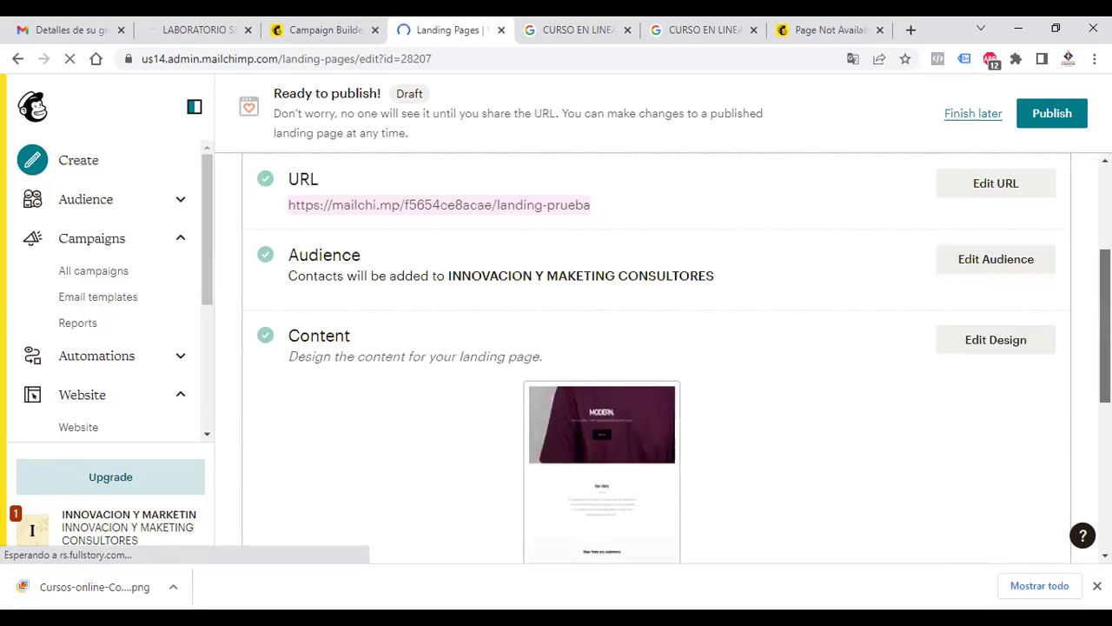
{"action": "scroll", "coordinate": [613, 374], "scroll_direction": "down", "scroll_amount": 2}
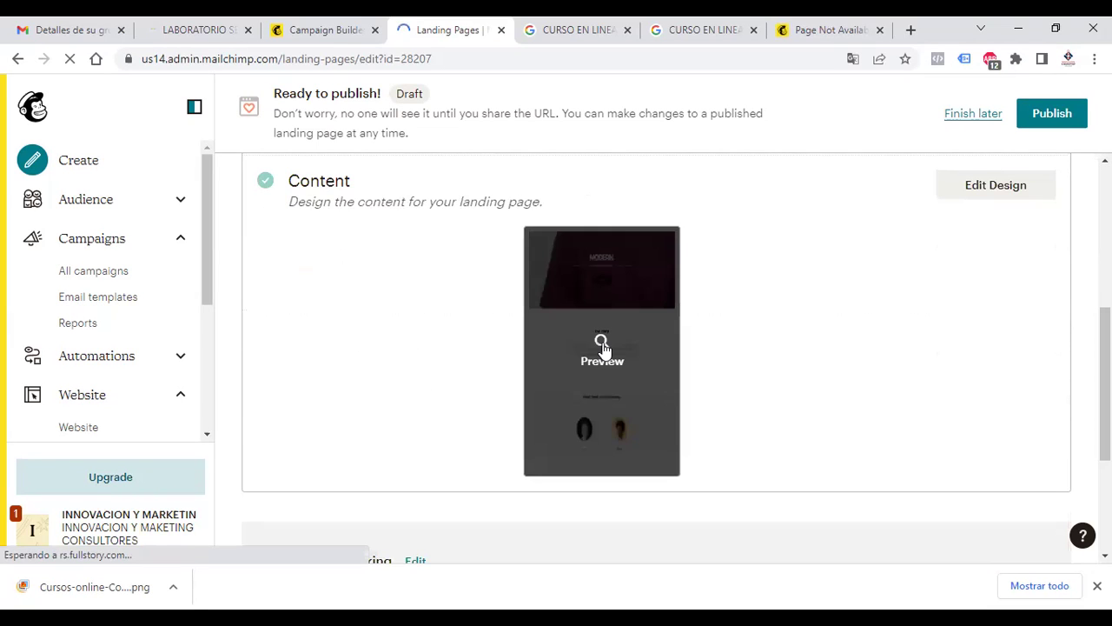
{"action": "left_click", "coordinate": [602, 346]}
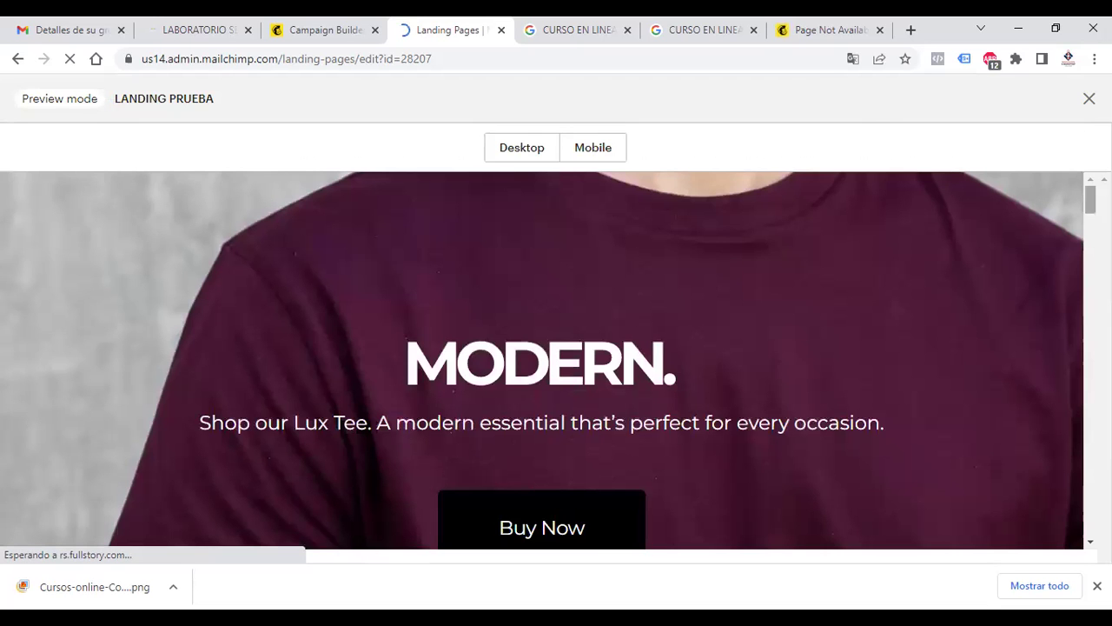
Examine the full landing page preview, from the main banner through the story, testimonials and details sections to the footer.
{"action": "scroll", "coordinate": [541, 360], "scroll_direction": "down", "scroll_amount": 3}
{"action": "scroll", "coordinate": [542, 359], "scroll_direction": "down", "scroll_amount": 2}
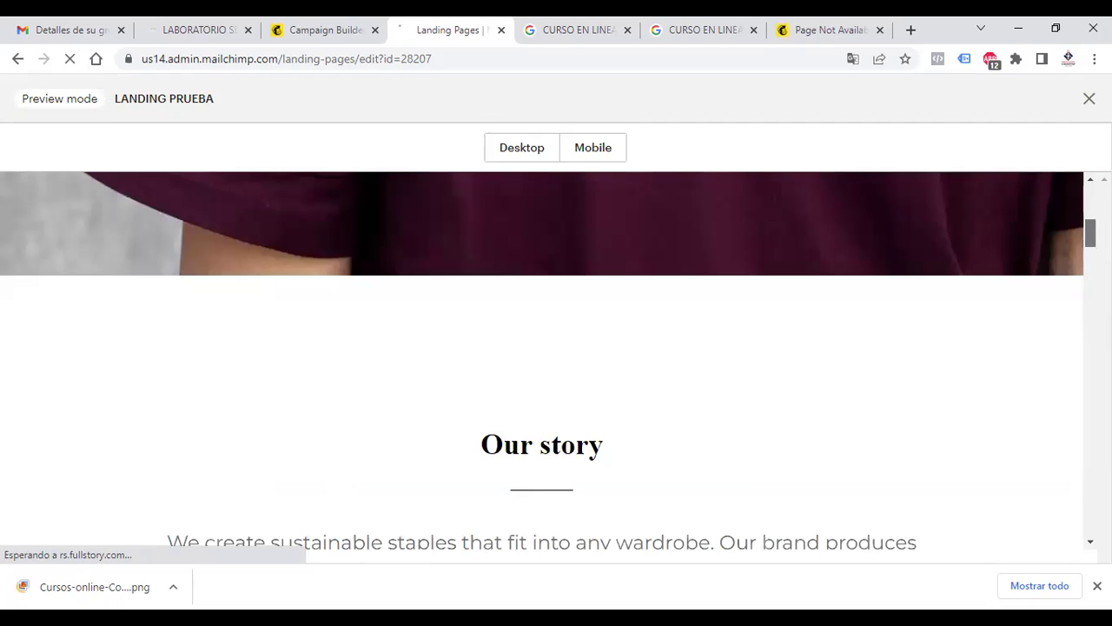
{"action": "scroll", "coordinate": [541, 360], "scroll_direction": "down", "scroll_amount": 3}
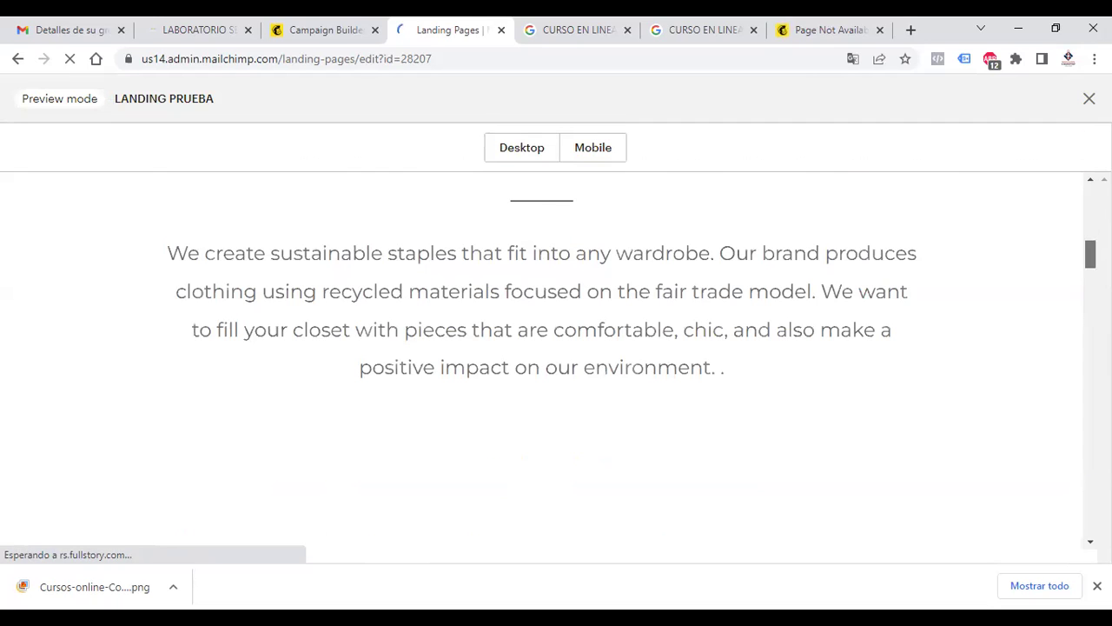
{"action": "scroll", "coordinate": [541, 360], "scroll_direction": "down", "scroll_amount": 3}
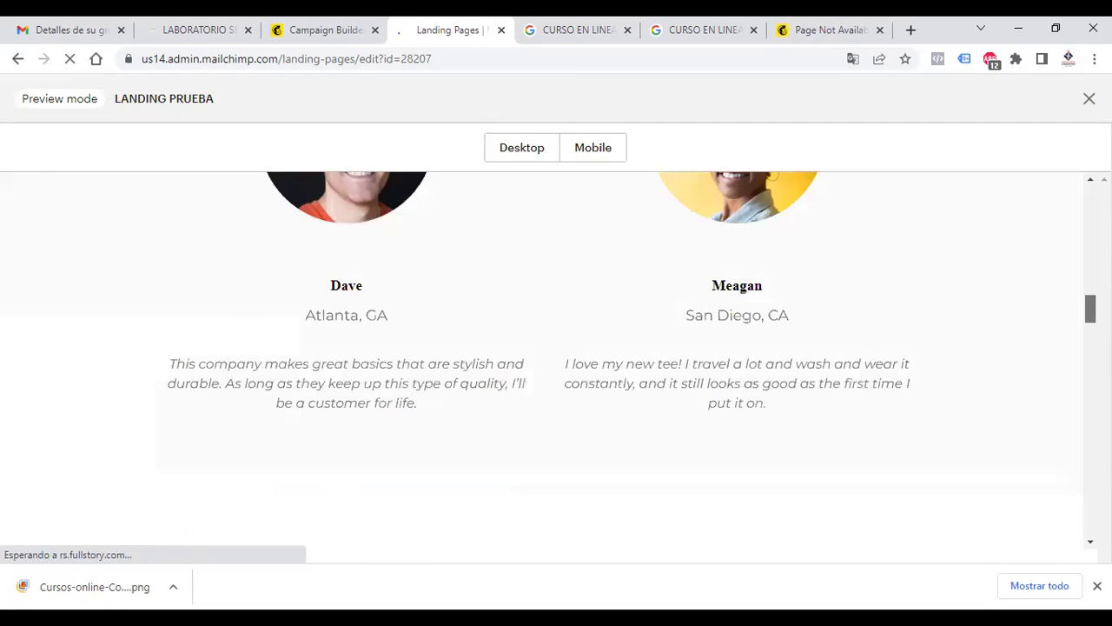
{"action": "scroll", "coordinate": [542, 359], "scroll_direction": "down", "scroll_amount": 3}
{"action": "scroll", "coordinate": [541, 359], "scroll_direction": "down", "scroll_amount": 3}
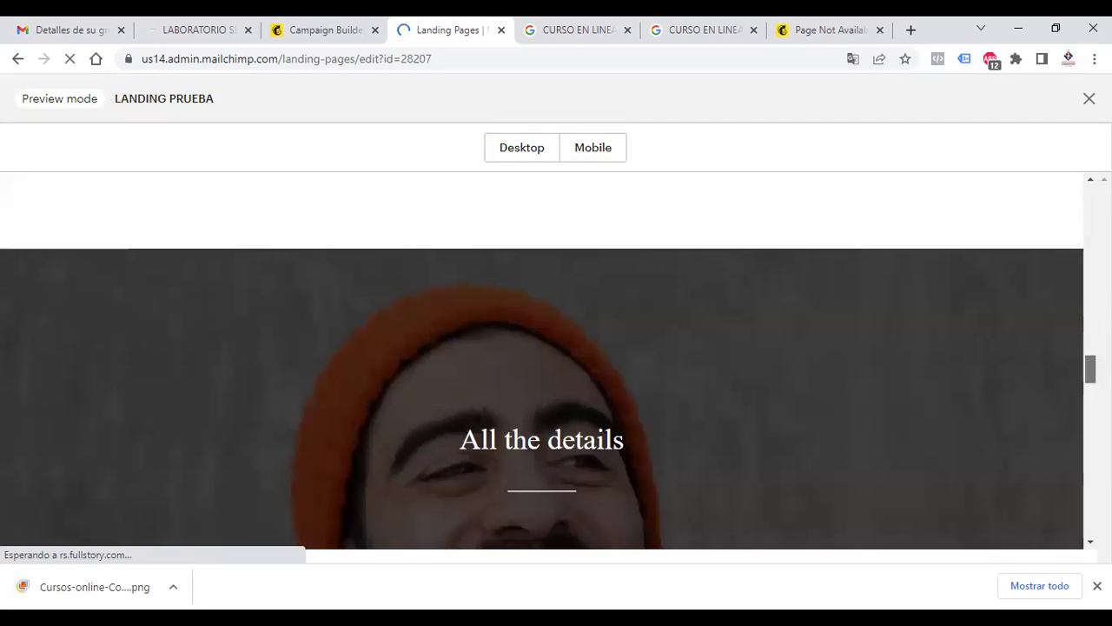
{"action": "scroll", "coordinate": [542, 360], "scroll_direction": "down", "scroll_amount": 3}
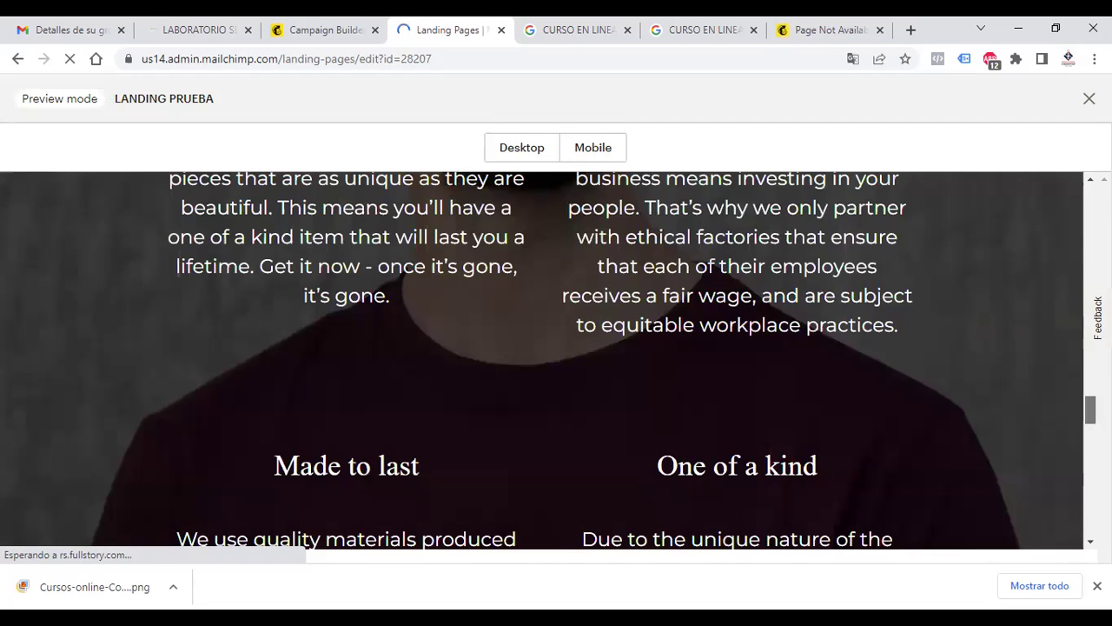
{"action": "scroll", "coordinate": [542, 360], "scroll_direction": "down", "scroll_amount": 3}
{"action": "scroll", "coordinate": [541, 359], "scroll_direction": "down", "scroll_amount": 5}
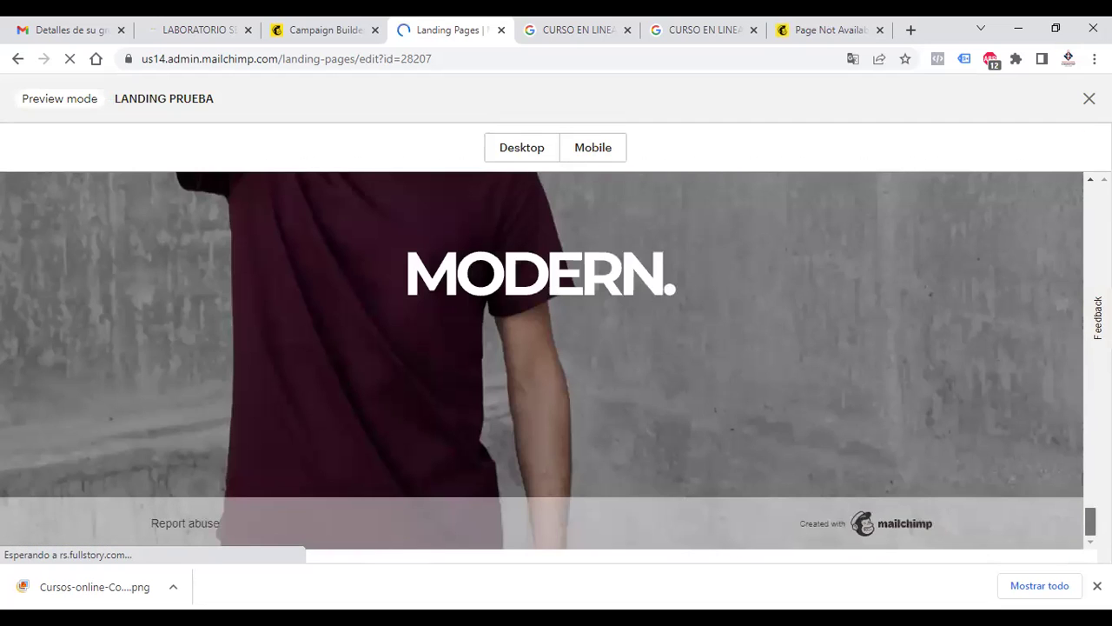
{"action": "scroll", "coordinate": [1086, 349], "scroll_direction": "up", "scroll_amount": 5}
{"action": "scroll", "coordinate": [1086, 349], "scroll_direction": "down", "scroll_amount": 3}
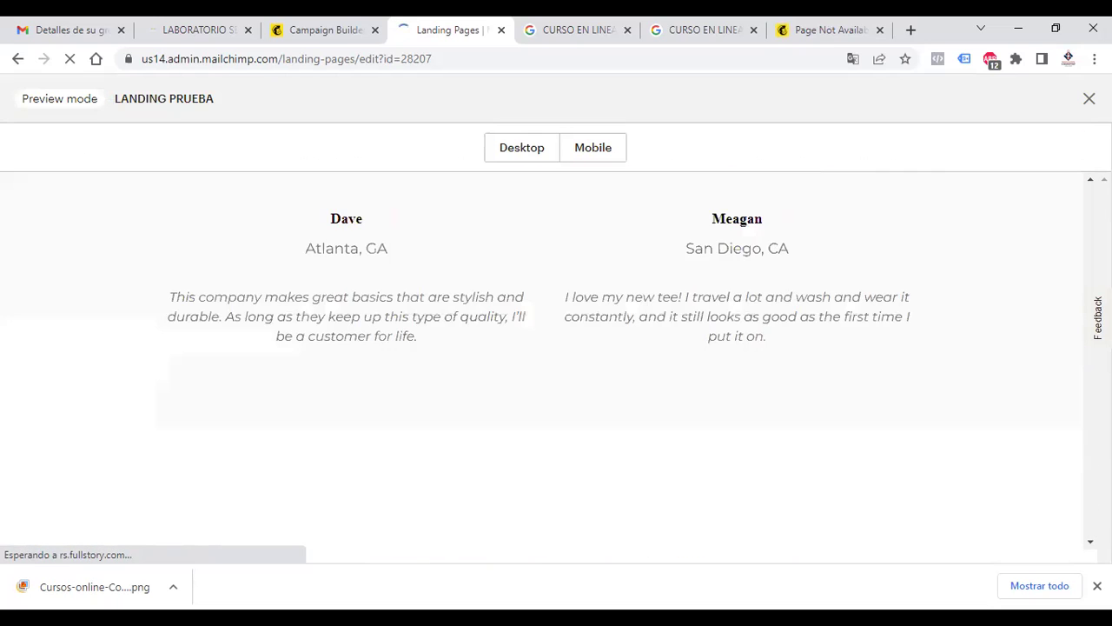
{"action": "scroll", "coordinate": [541, 367], "scroll_direction": "up", "scroll_amount": 5}
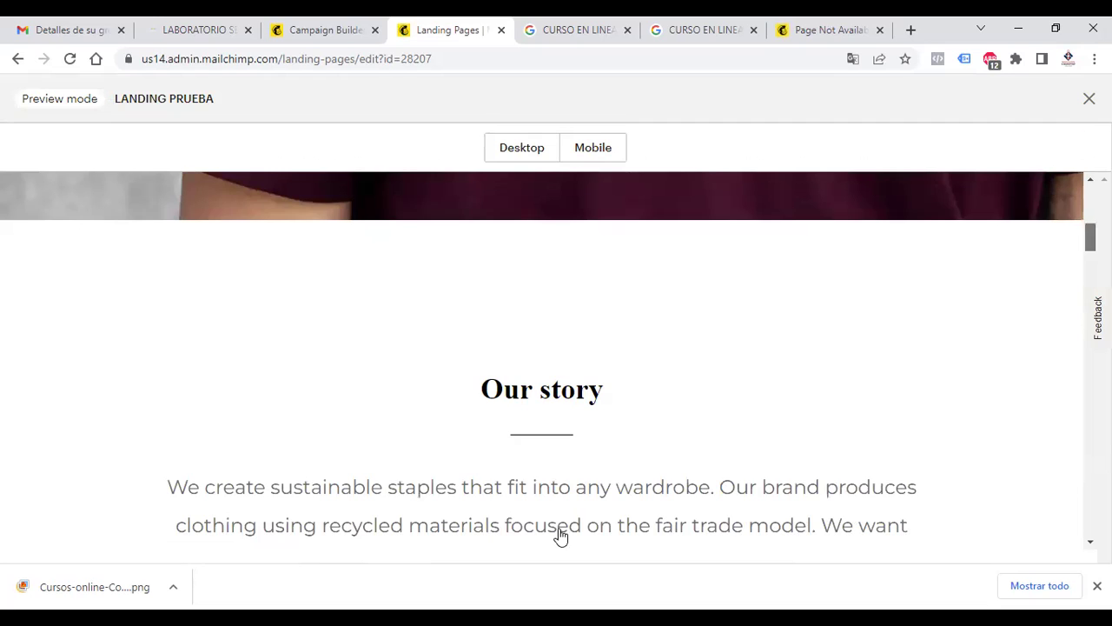
{"action": "scroll", "coordinate": [556, 531], "scroll_direction": "up", "scroll_amount": 5}
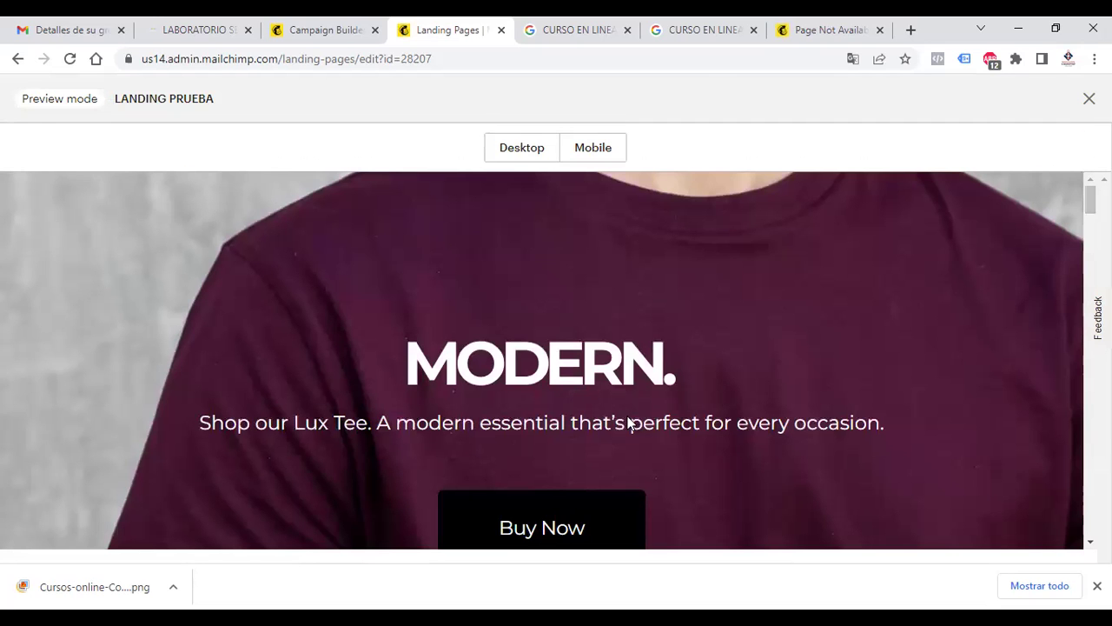
Examine the landing page in the Mobile preview down to its footer, and return to the Desktop preview.
{"action": "left_click", "coordinate": [586, 151]}
{"action": "left_click_drag", "start_coordinate": [681, 265], "coordinate": [683, 304]}
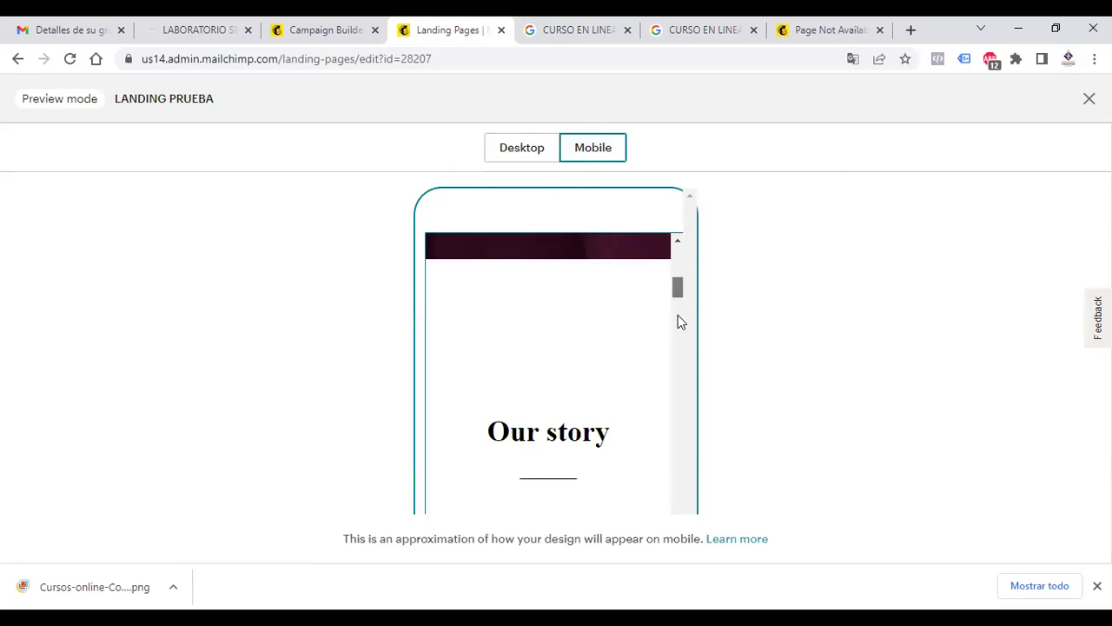
{"action": "left_click", "coordinate": [681, 322]}
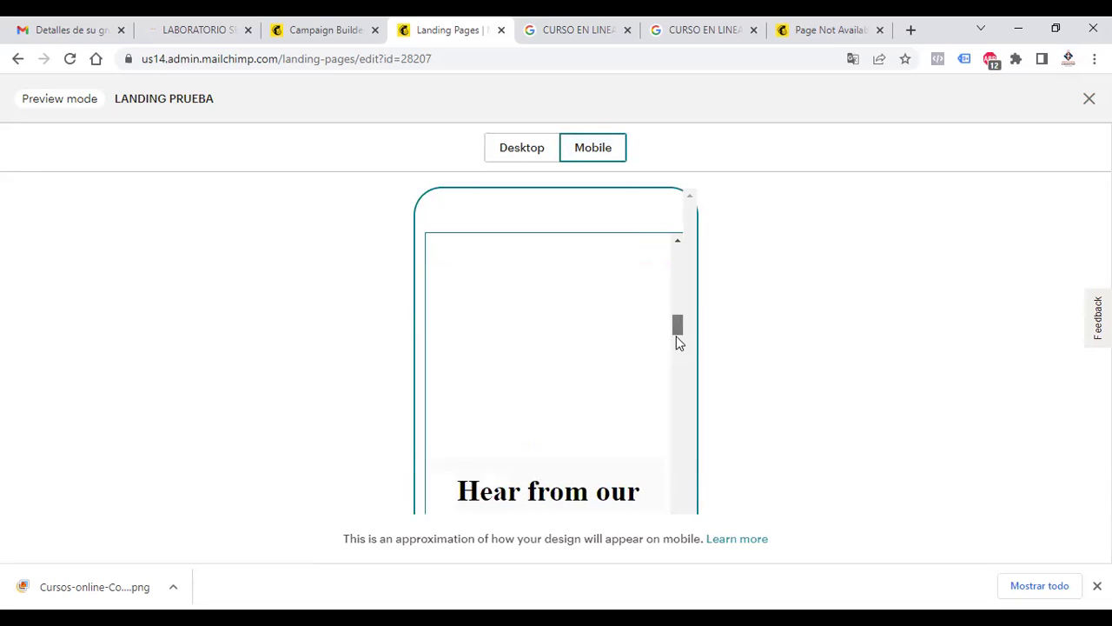
{"action": "left_click", "coordinate": [675, 344]}
{"action": "left_click", "coordinate": [675, 361]}
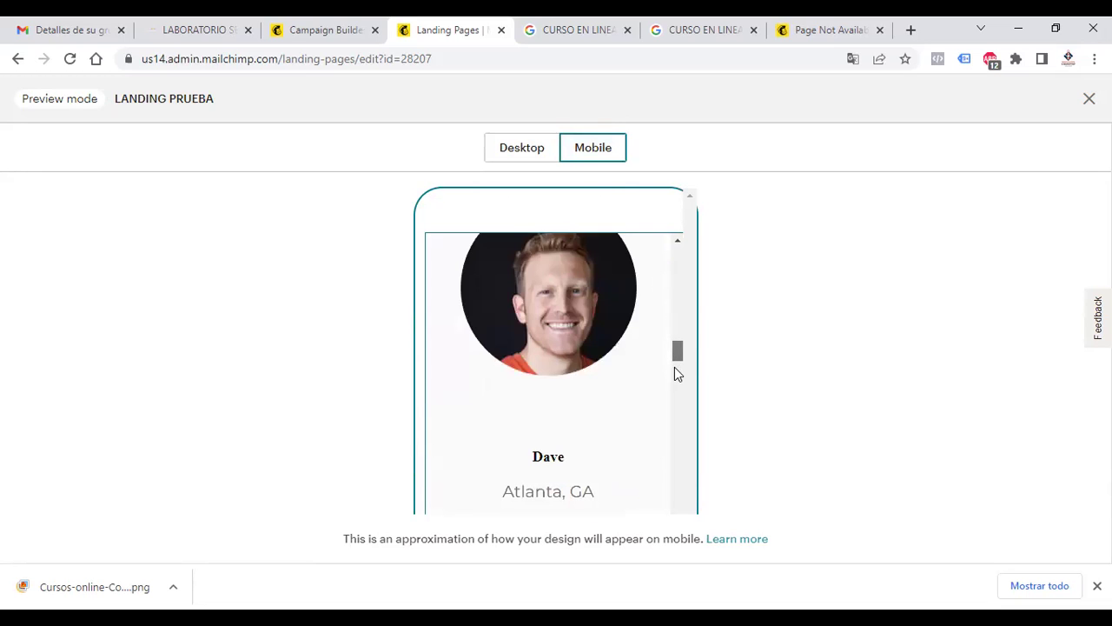
{"action": "left_click", "coordinate": [674, 381]}
{"action": "left_click_drag", "start_coordinate": [673, 390], "coordinate": [669, 539]}
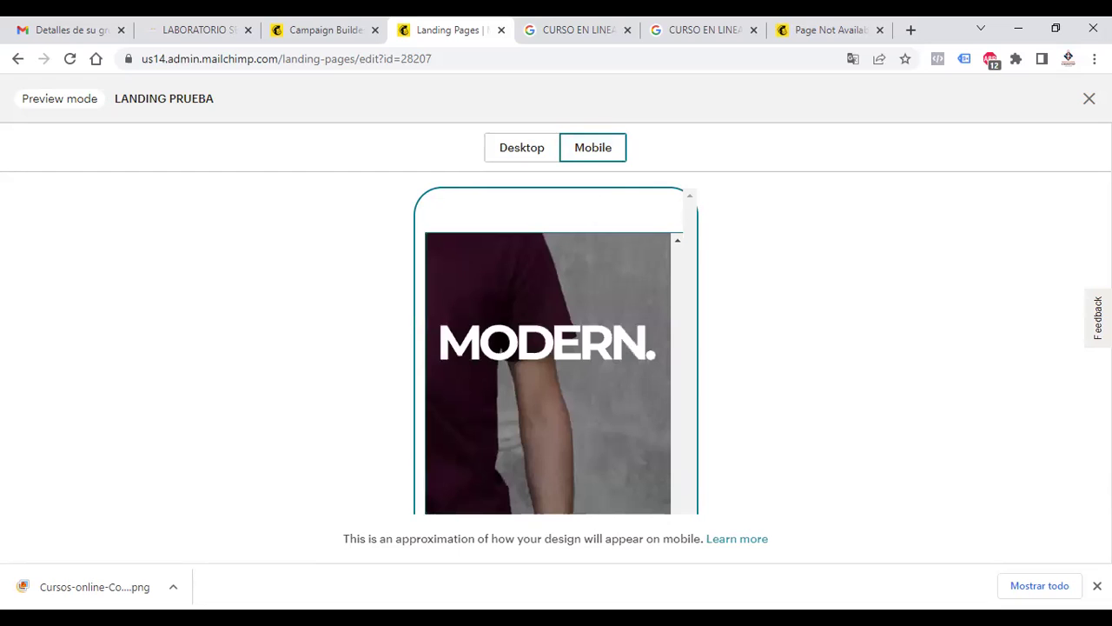
{"action": "left_click_drag", "start_coordinate": [674, 499], "coordinate": [674, 236]}
{"action": "left_click", "coordinate": [521, 152]}
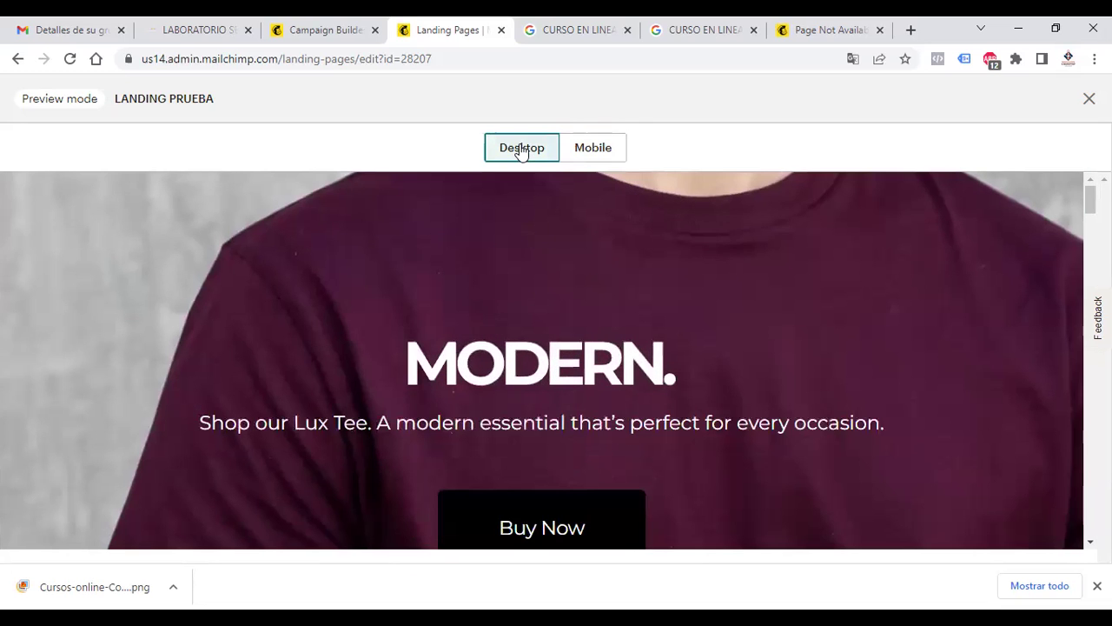